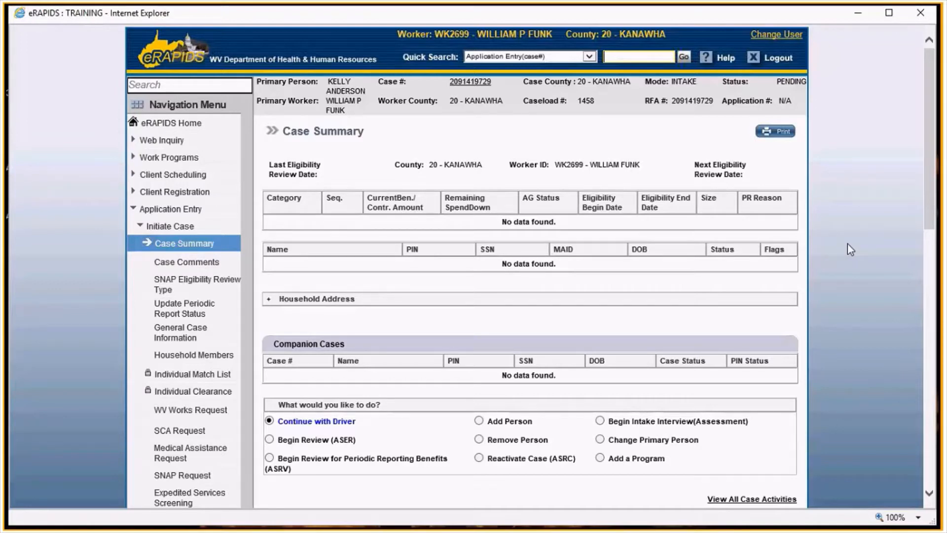
- Review the Case Summary and continue with the driver to the next case screen
scroll(847, 243, "down", 5)
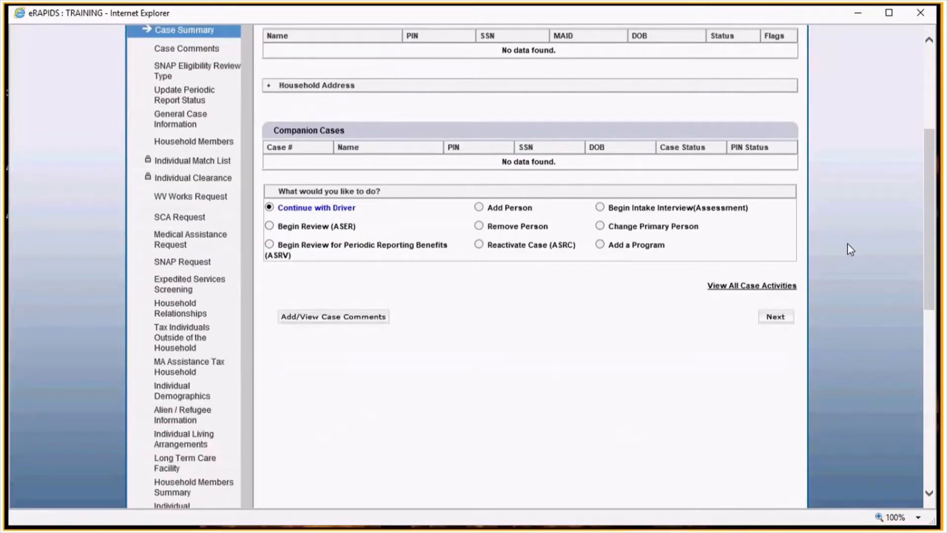
scroll(847, 243, "up", 3)
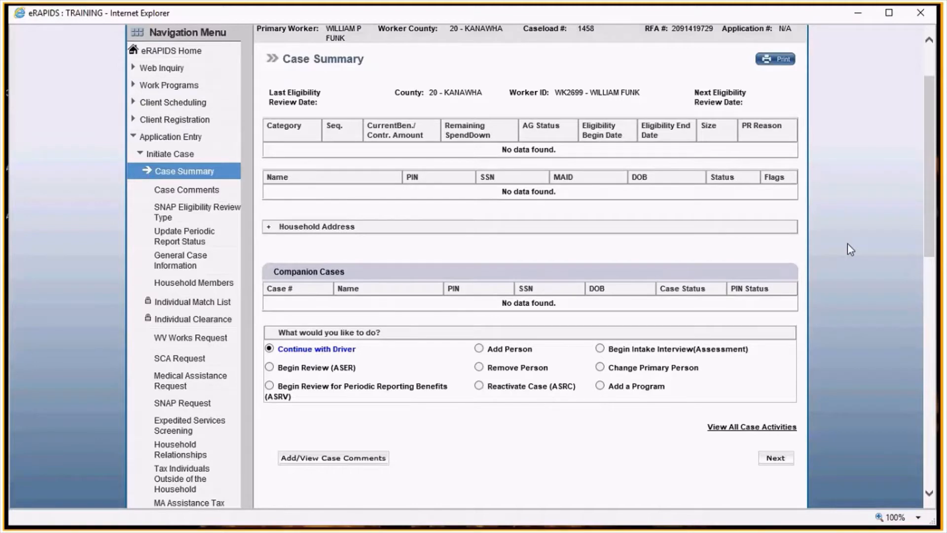
scroll(344, 230, "up", 2)
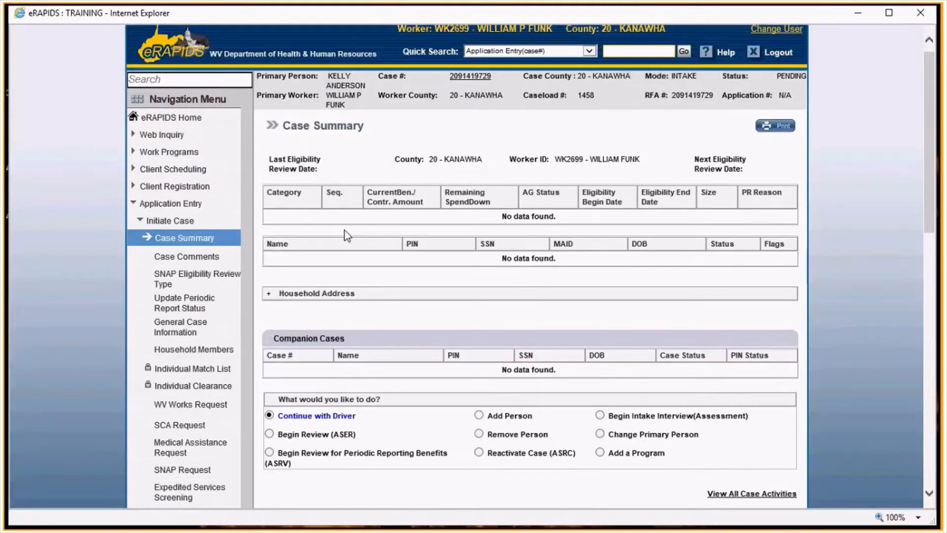
scroll(344, 230, "up", 1)
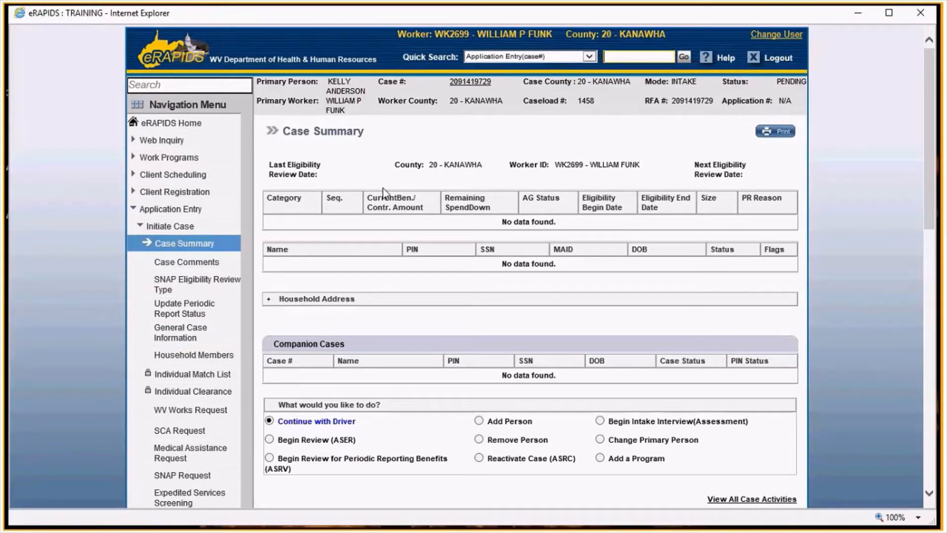
scroll(774, 213, "down", 3)
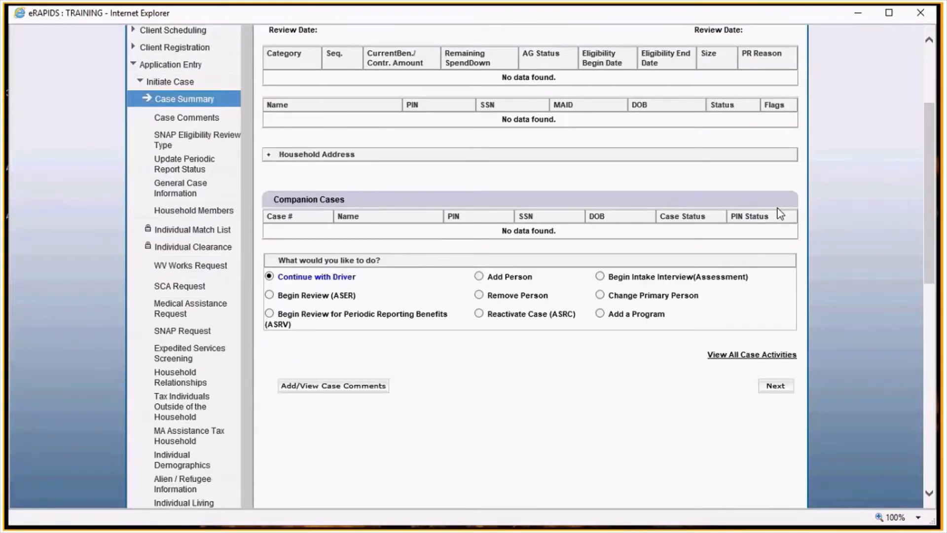
scroll(827, 276, "up", 2)
left_click(785, 460)
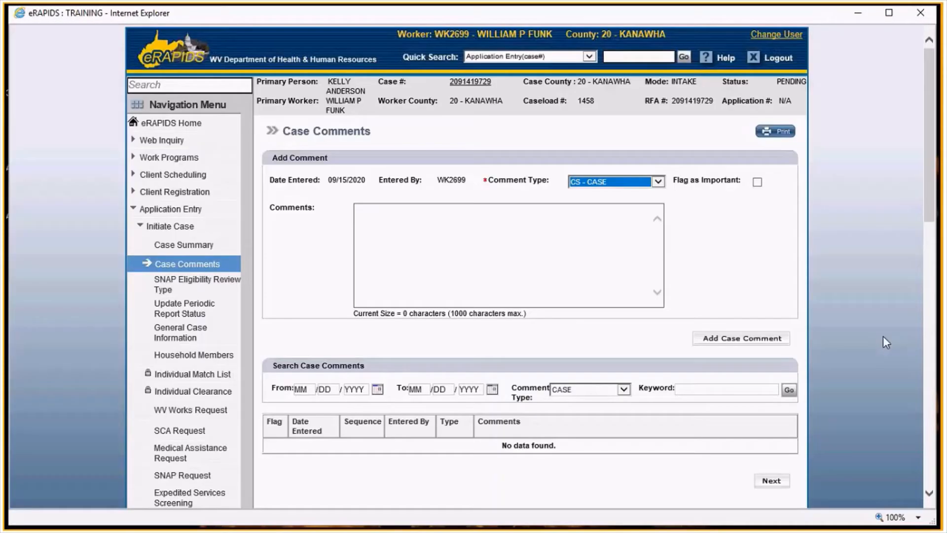
left_click(780, 480)
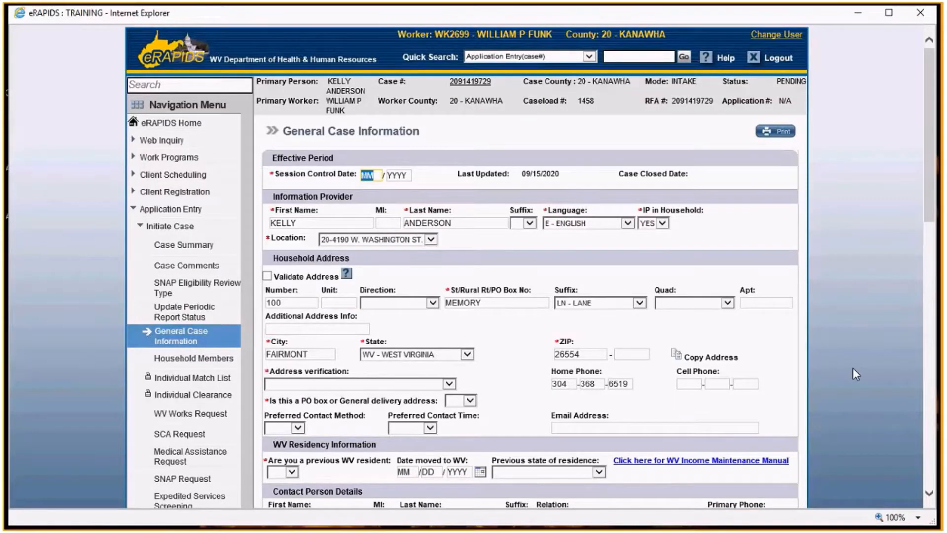
- Set the session control date to 09/2020 and the address verification to AF - AGENCY FORM
type("09/2020")
scroll(733, 264, "down", 1)
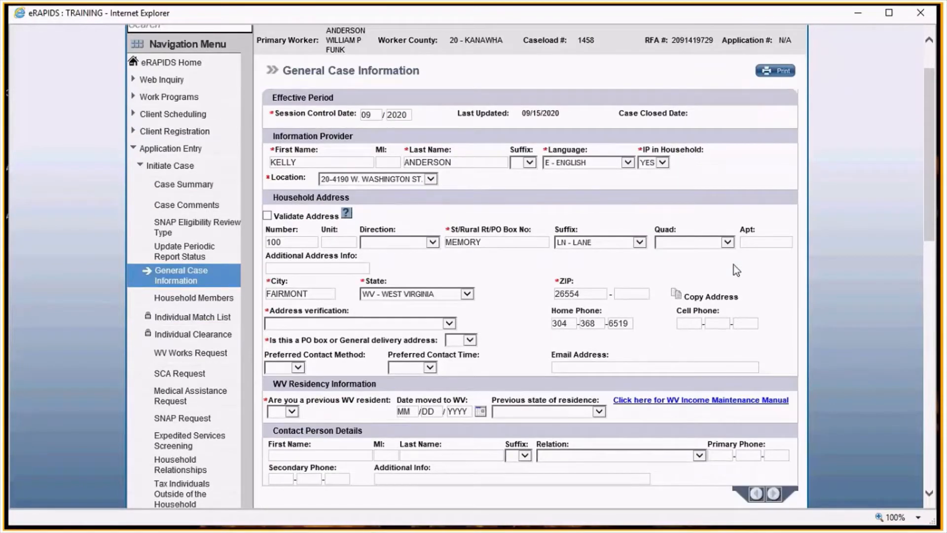
scroll(734, 264, "down", 1)
left_click(403, 240)
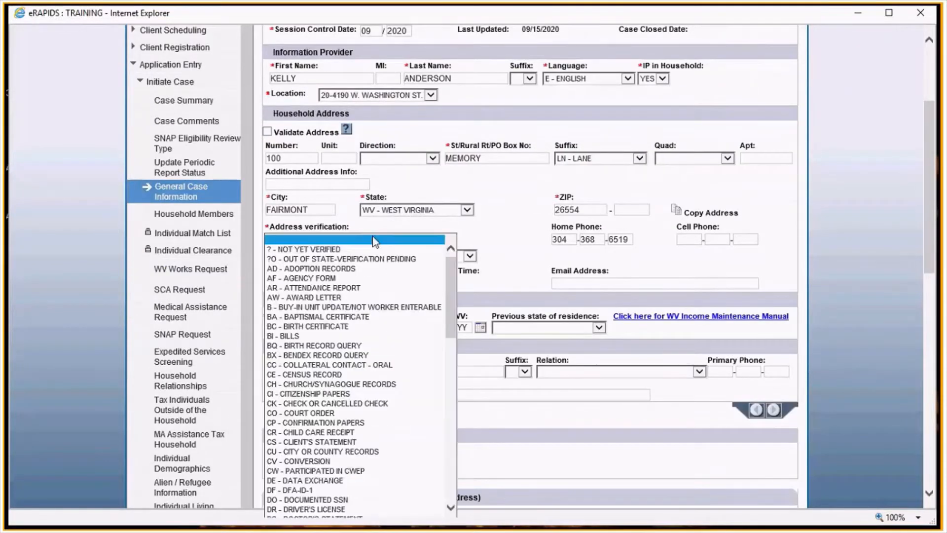
left_click(310, 280)
- Answer NO to the PO box question and YES to previous WV resident, then proceed to Household Members
scroll(335, 350, "down", 1)
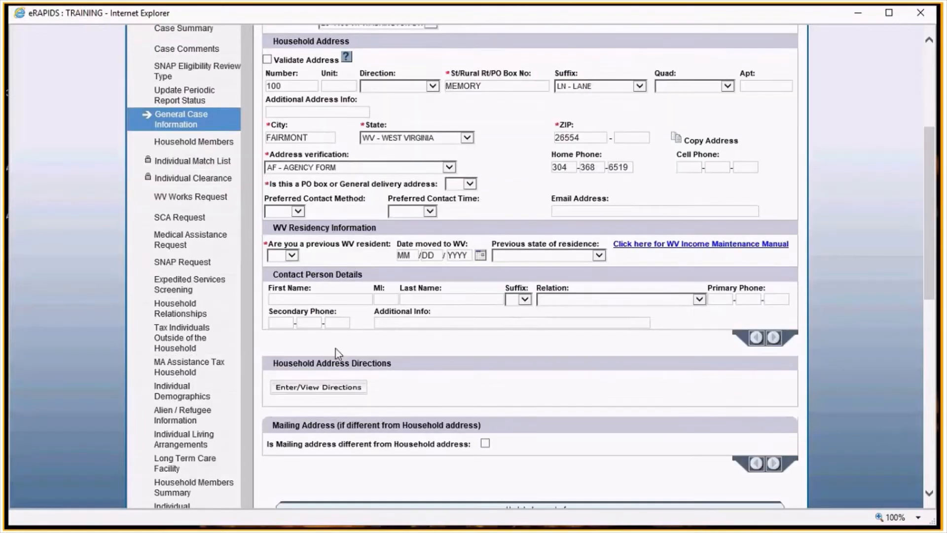
left_click(470, 184)
left_click(460, 200)
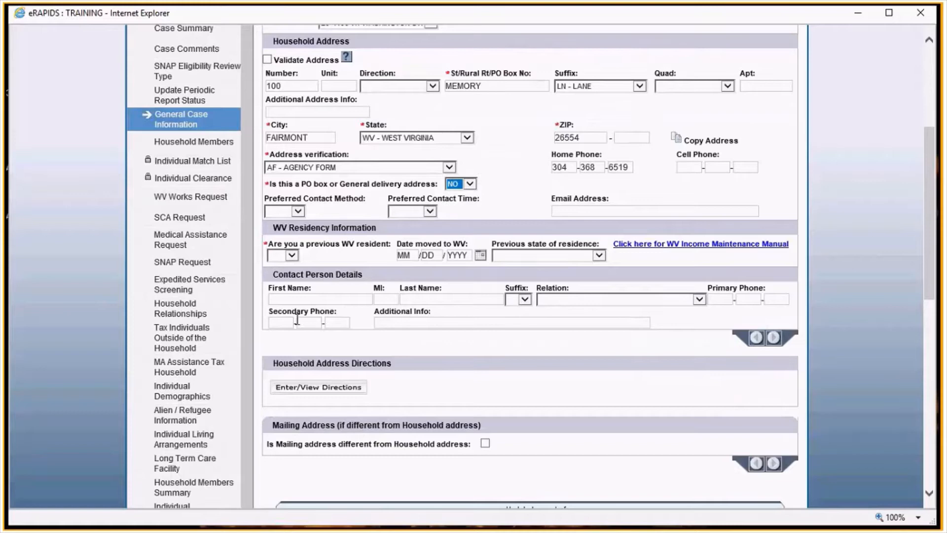
left_click(291, 255)
left_click(277, 270)
scroll(647, 321, "down", 2)
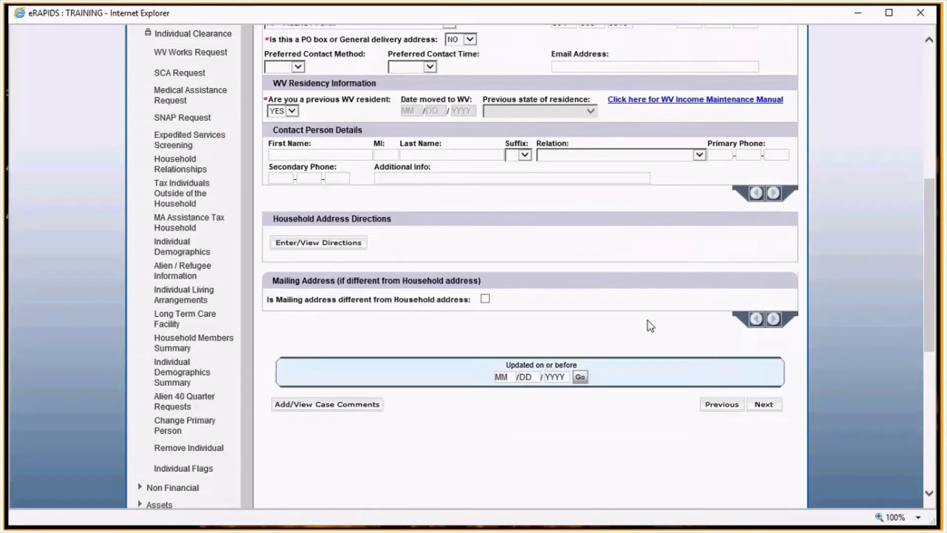
left_click(763, 405)
- Set the primary person's SSN verification to W - WORKER VERIFIED and birth date verification to AF - AGENCY FORM, then save
scroll(430, 239, "down", 3)
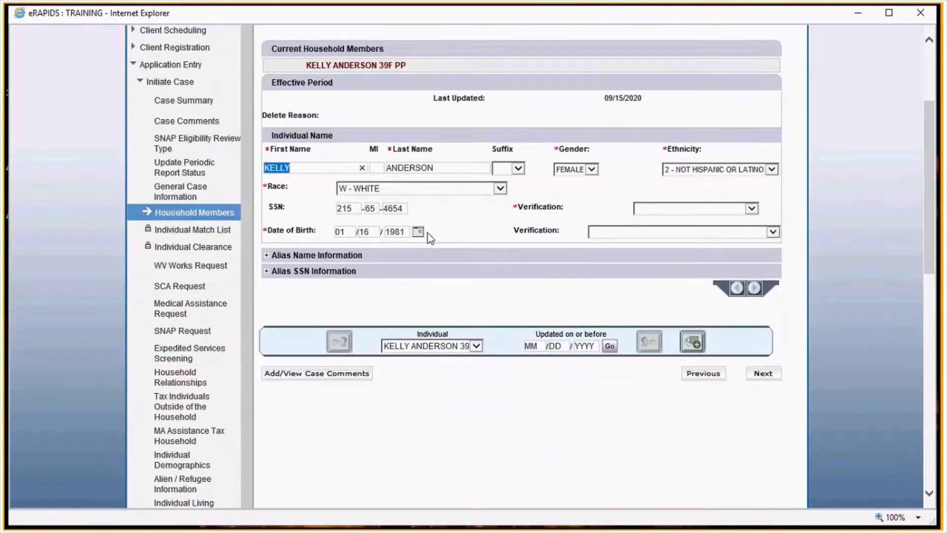
left_click(679, 205)
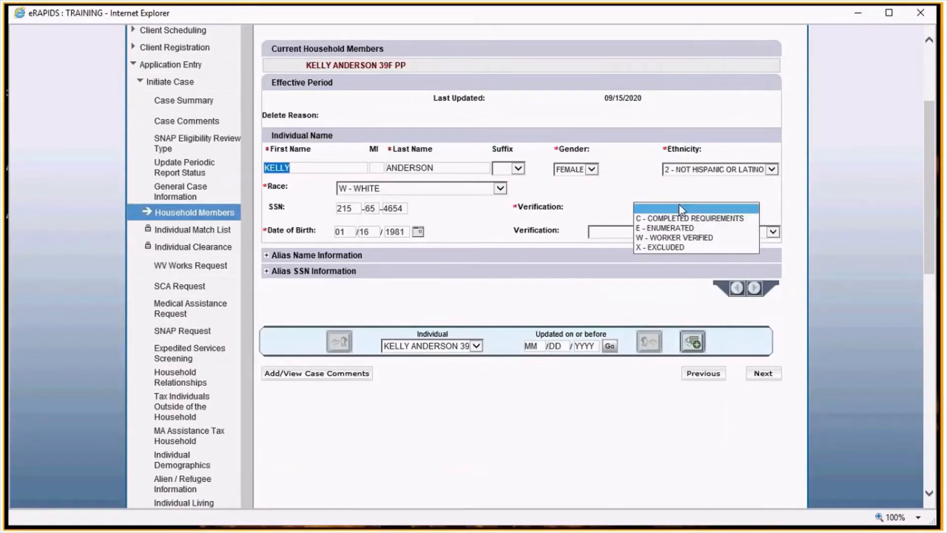
key("w")
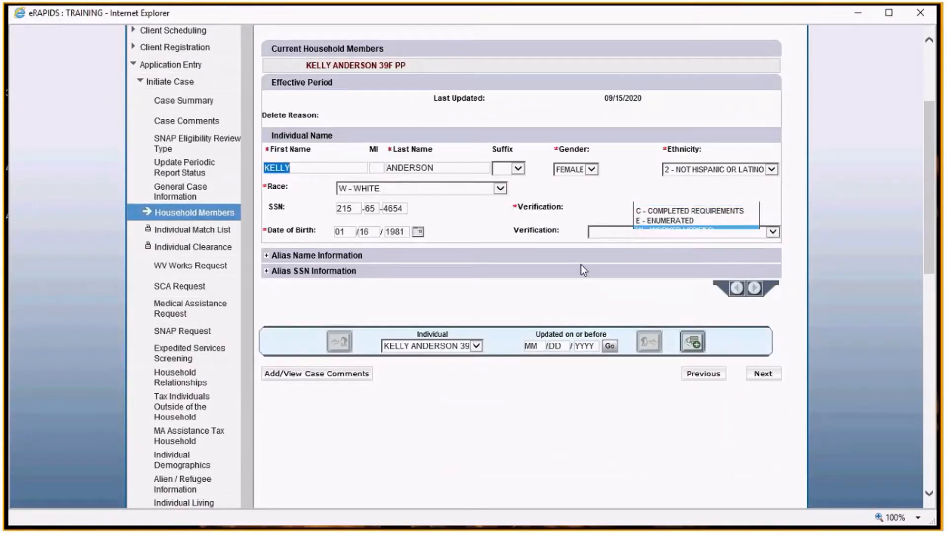
left_click(603, 230)
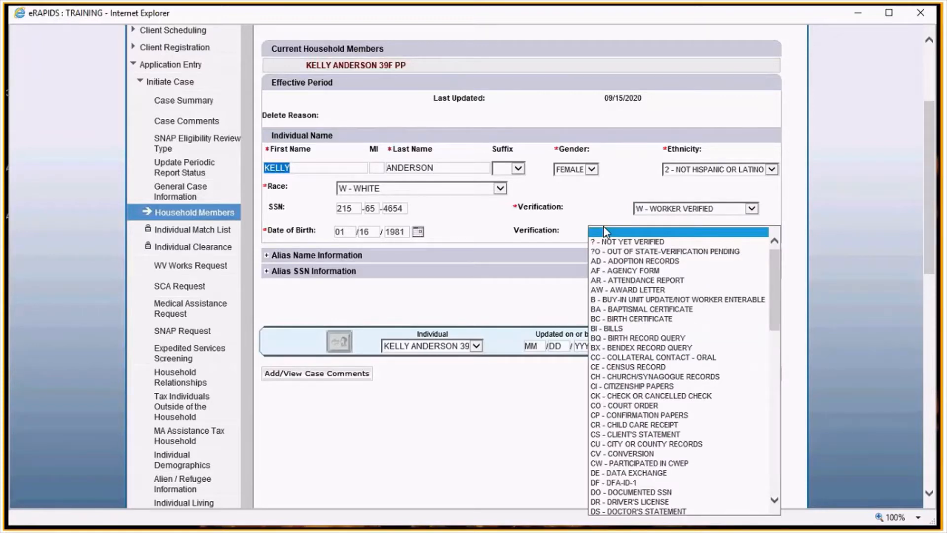
left_click(611, 272)
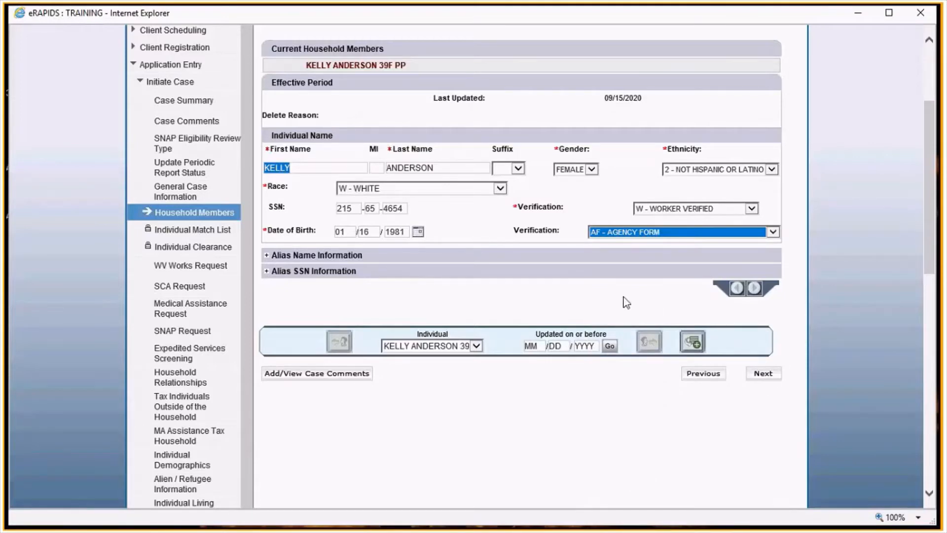
left_click(693, 342)
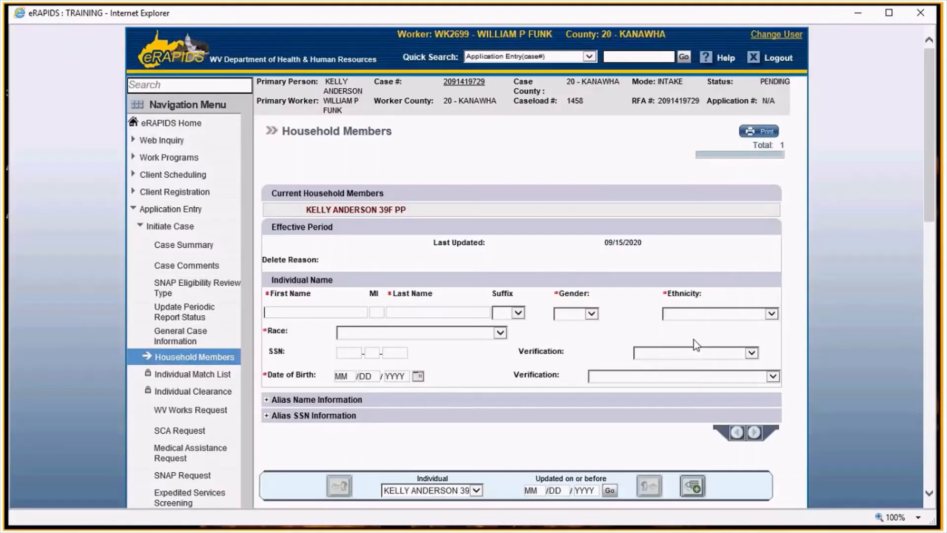
- Enter a new household member's first and last name, gender MALE, ethnicity 2 - NOT HISPANIC OR LATINO, and race W - WHITE
key("Tab")
key("Tab")
key("Tab")
key("m")
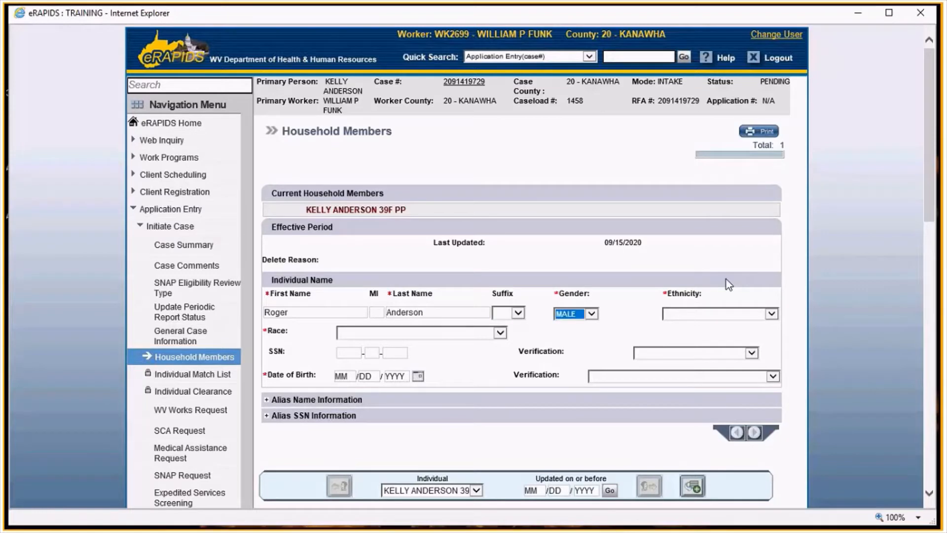
key("Tab")
key("2")
key("Tab")
key("w")
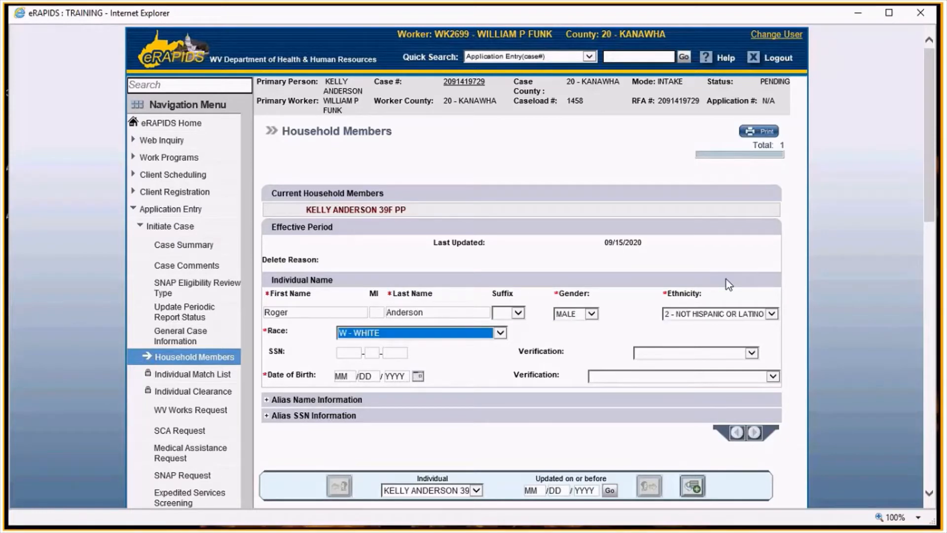
key("Tab")
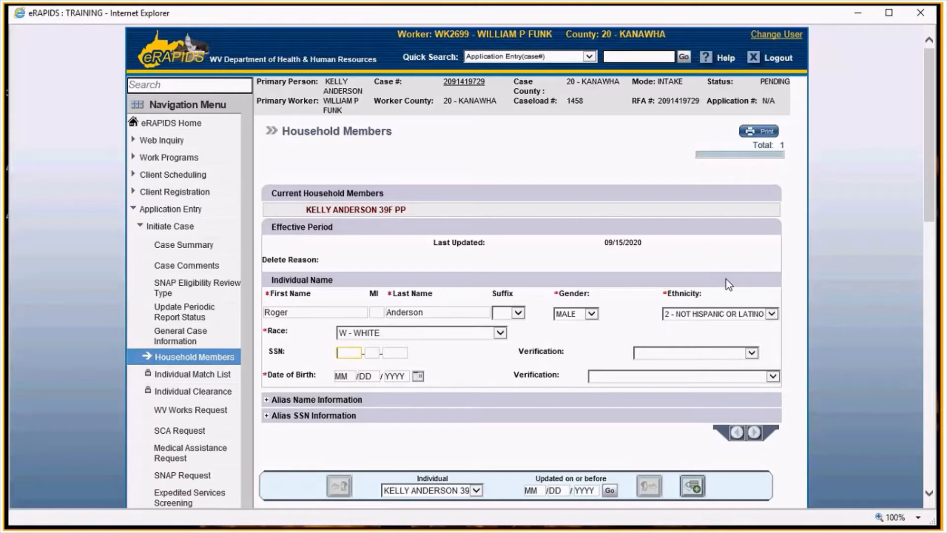
- Enter the member's SSN verified as W - WORKER VERIFIED and date of birth verified by AF - AGENCY FORM, and add the member
key("Tab")
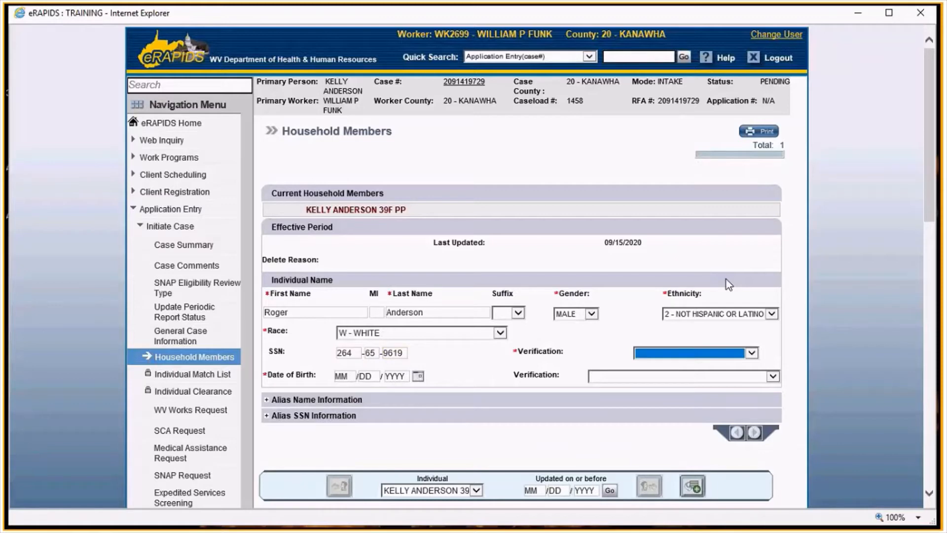
key("w")
key("Tab")
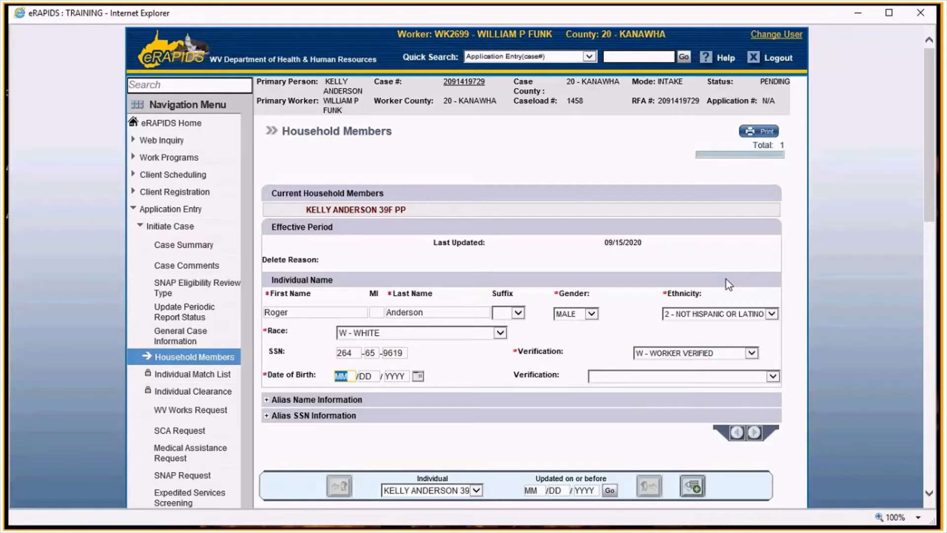
type("03/23/1980")
key("Tab")
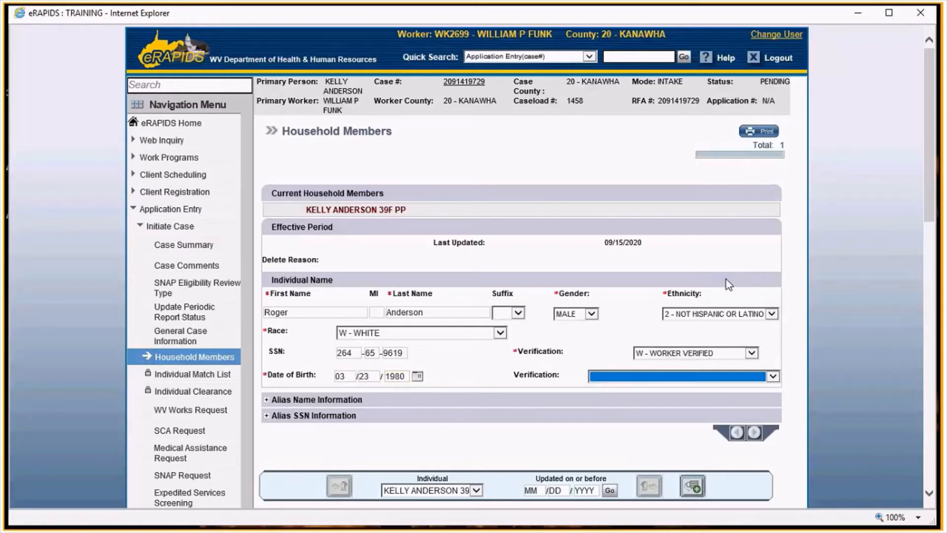
key("a")
key("f")
key("Return")
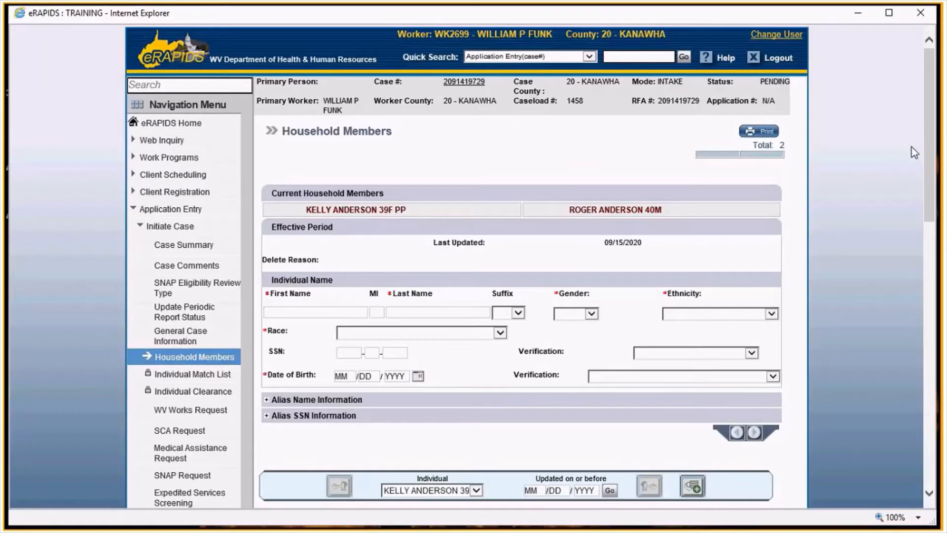
- Enter a third member's first and last name, gender MALE, ethnicity 2 - NOT HISPANIC OR LATINO, and race W - WHITE
key("Tab")
key("Tab")
key("Tab")
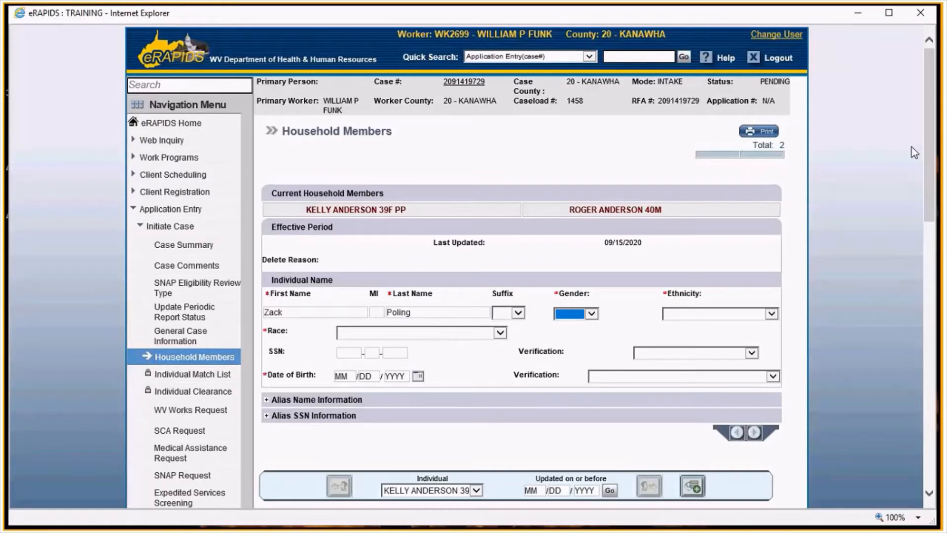
key("m")
key("Tab")
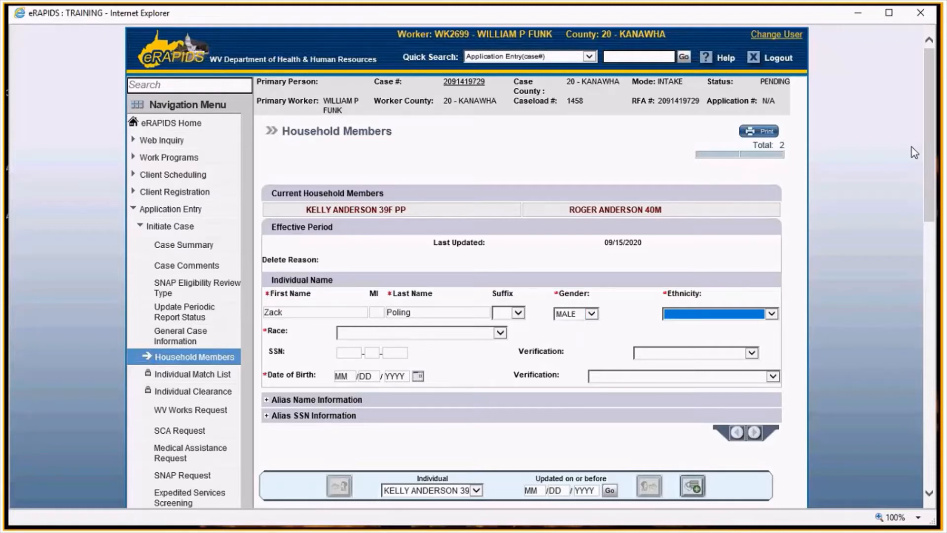
key("2")
key("Tab")
key("w")
key("Tab")
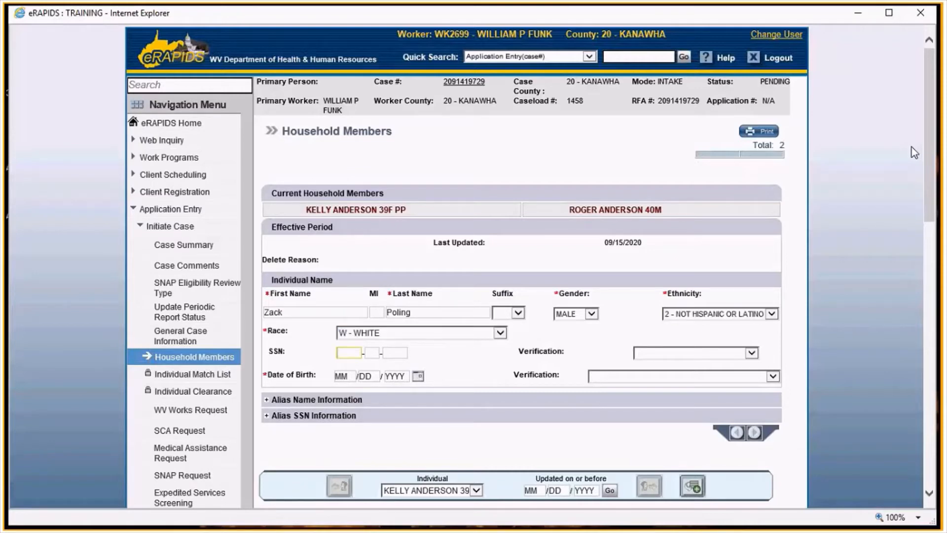
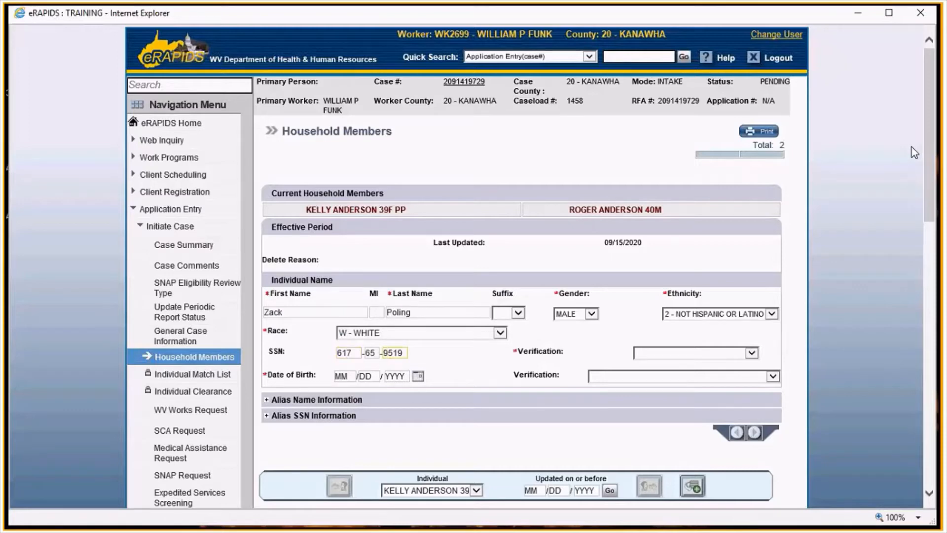
- Enter this member's SSN as W - WORKER VERIFIED, the date of birth with a verification type, and add the member
key("Tab")
key("w")
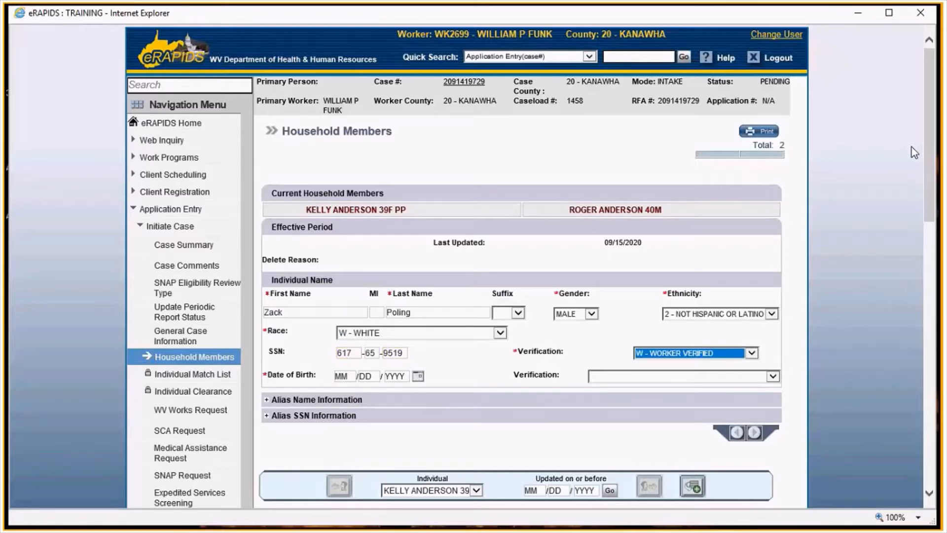
key("Tab")
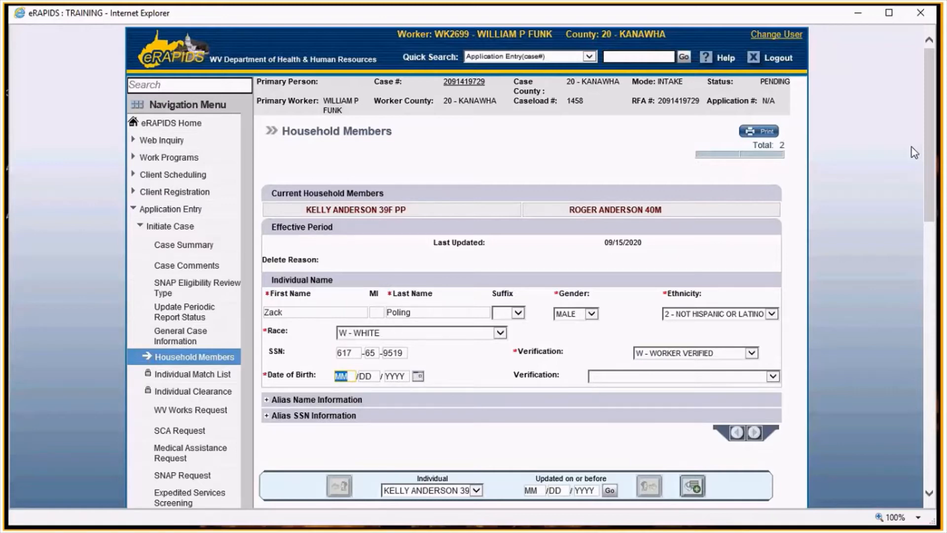
type("05062012")
key("Tab")
key("Tab")
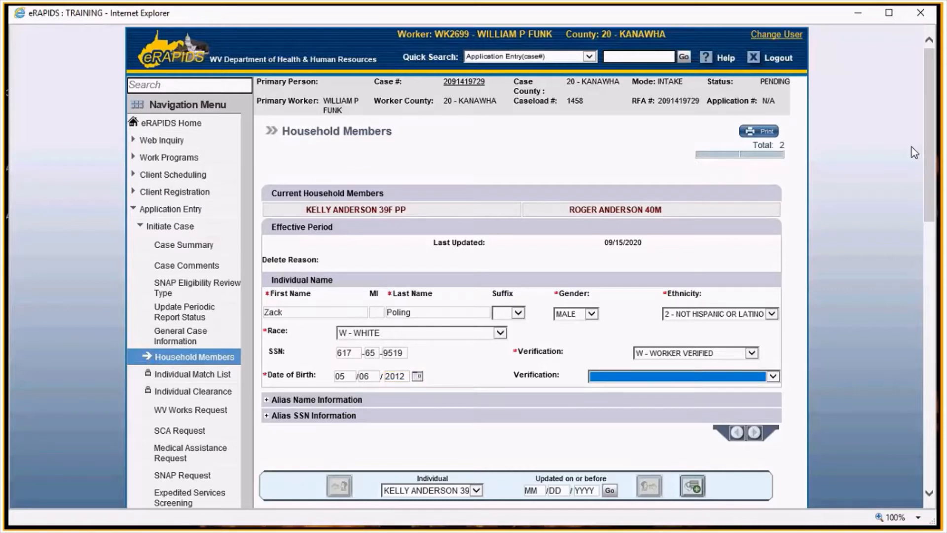
key("Down")
key("Down")
key("Return")
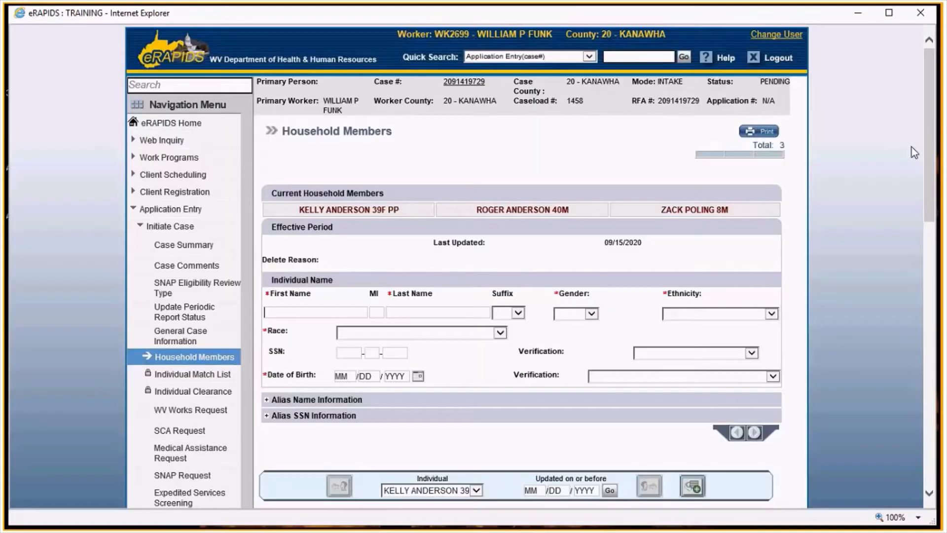
- Enter a fourth member's first and last name, gender FEMALE, ethnicity 2 - NOT HISPANIC OR LATINO, and race W - WHITE
key("Tab")
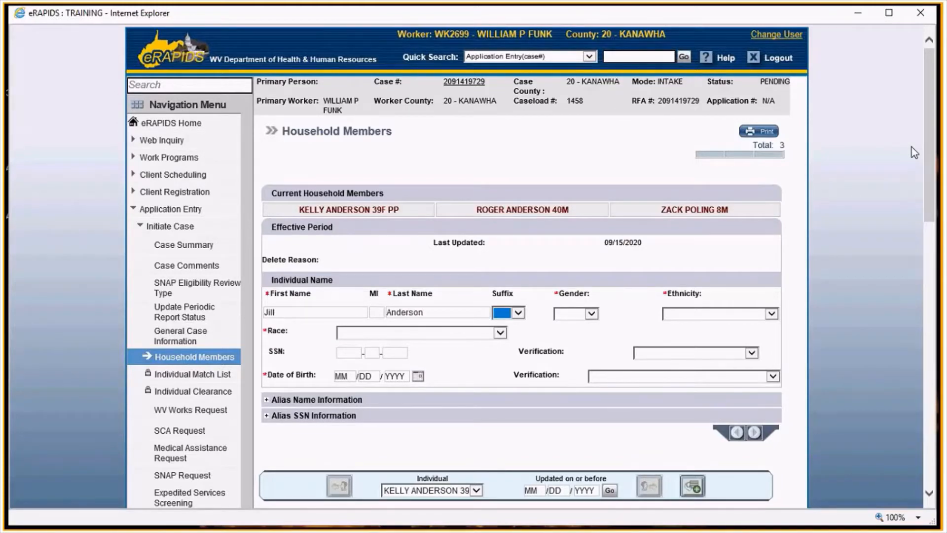
key("Tab")
key("f")
key("Tab")
key("2")
key("Tab")
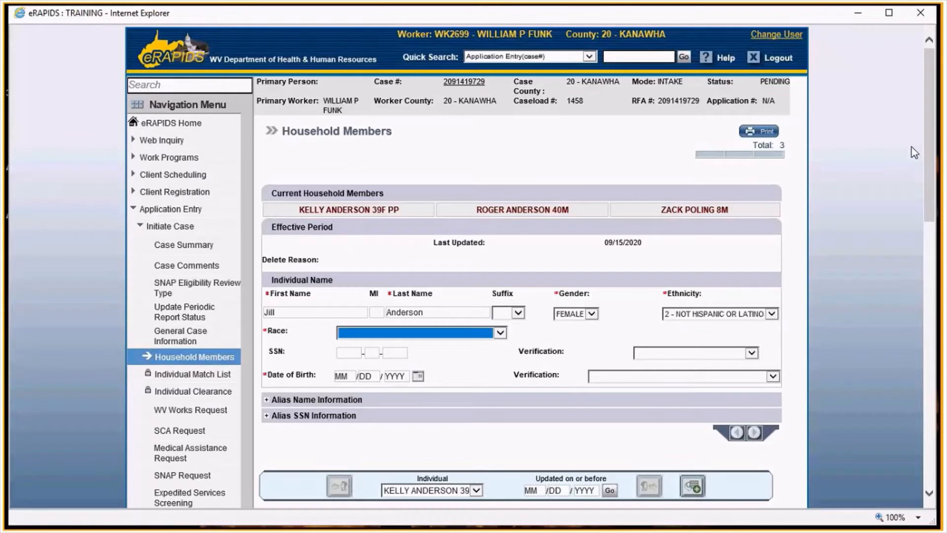
key("w")
key("Tab")
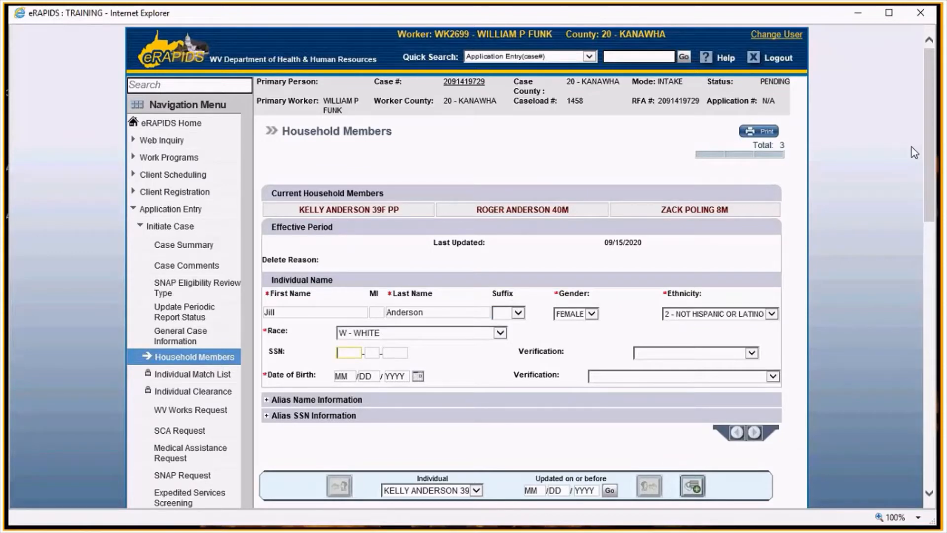
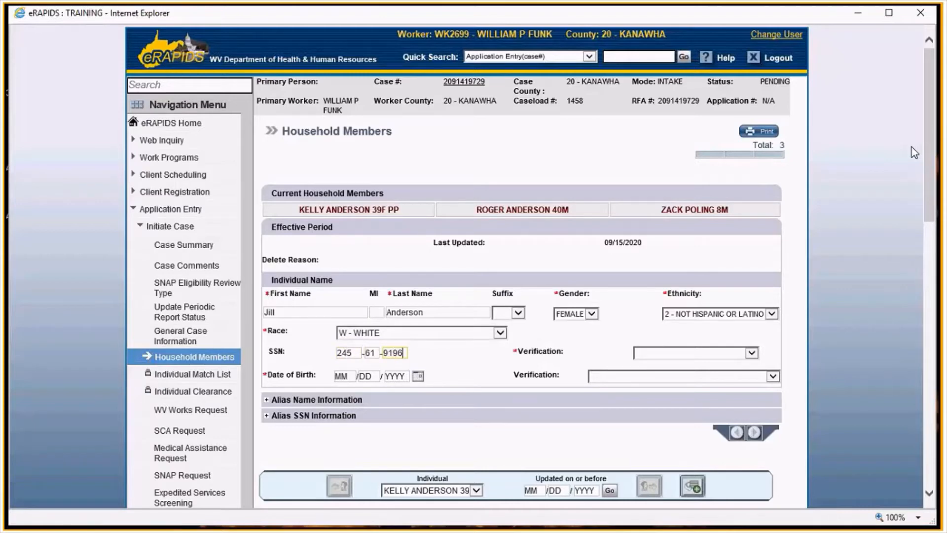
- Enter the fourth member's SSN verified as W - WORKER VERIFIED and date of birth verified by BC - BIRTH CERTIFICATE, and add the member
key("Tab")
key("w")
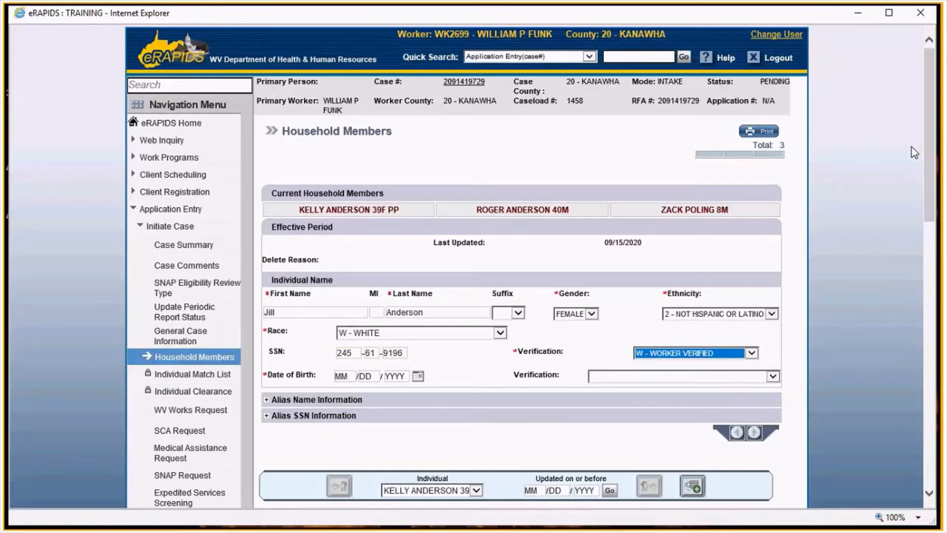
key("Tab")
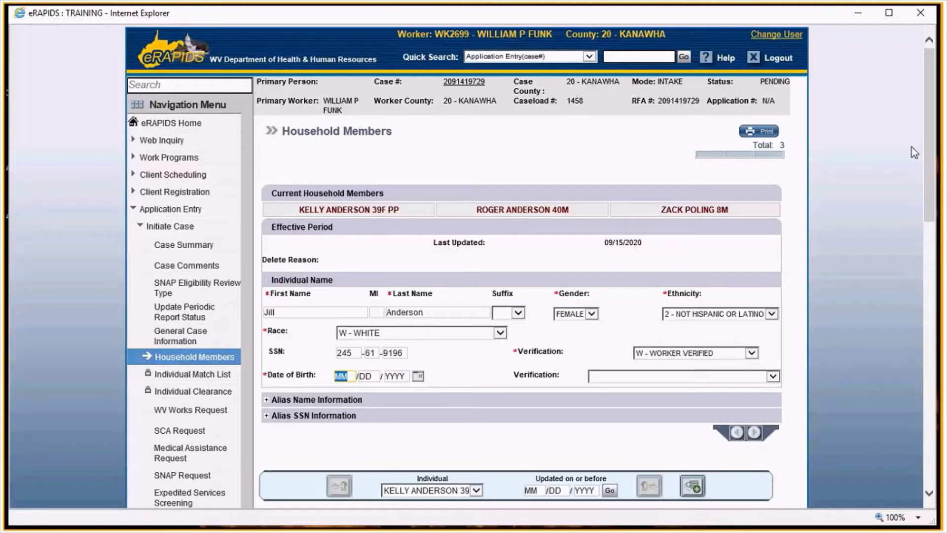
type("09/04/2017")
key("Tab")
key("Tab")
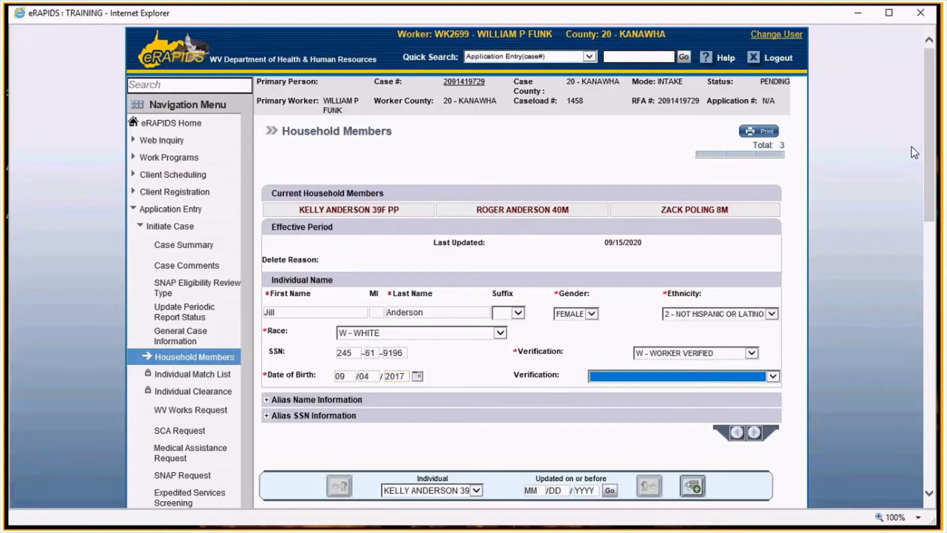
key("b")
key("Return")
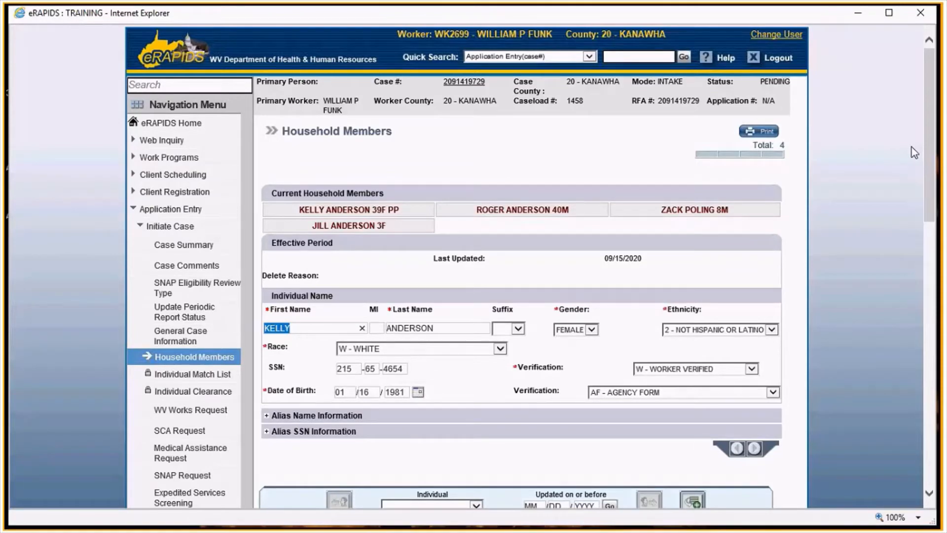
- Move on to individual clearance and create each cleared household member as a new individual
key("Return")
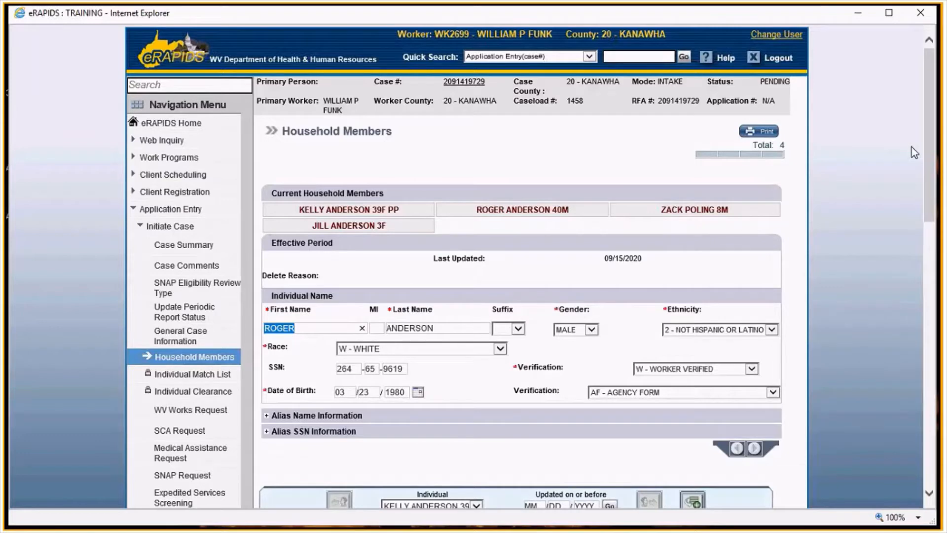
key("Return")
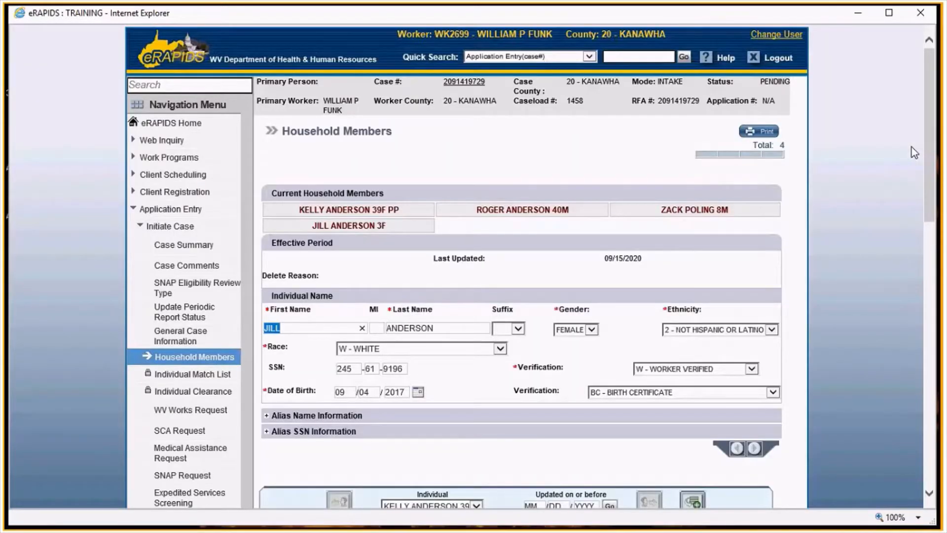
key("Return")
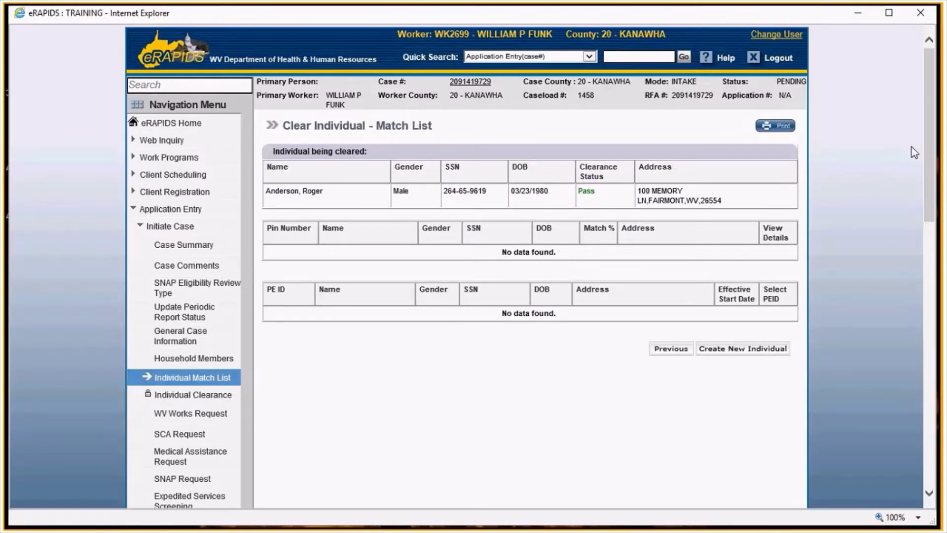
left_click(715, 351)
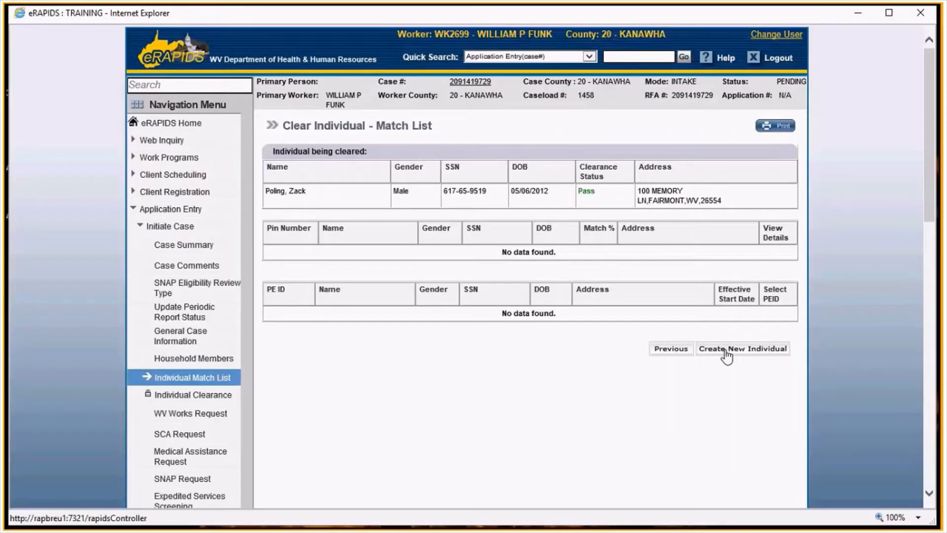
left_click(726, 349)
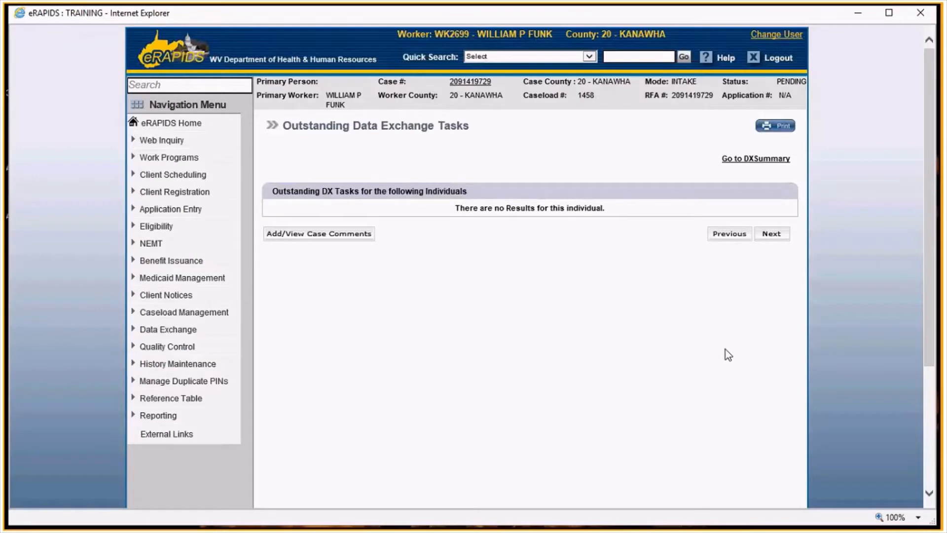
- Continue past the data exchange tasks and set both Requesting WV Works and Requesting SCA to NO
left_click(769, 235)
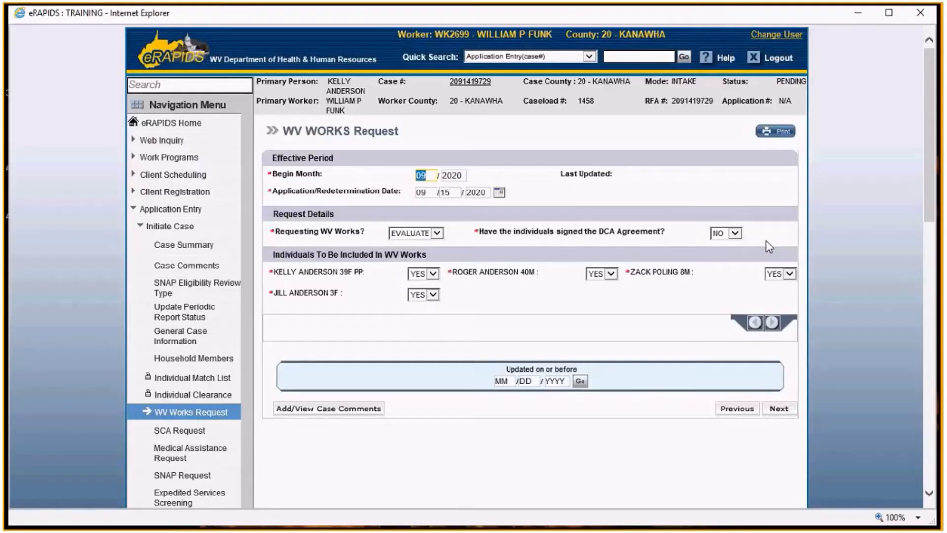
left_click(437, 233)
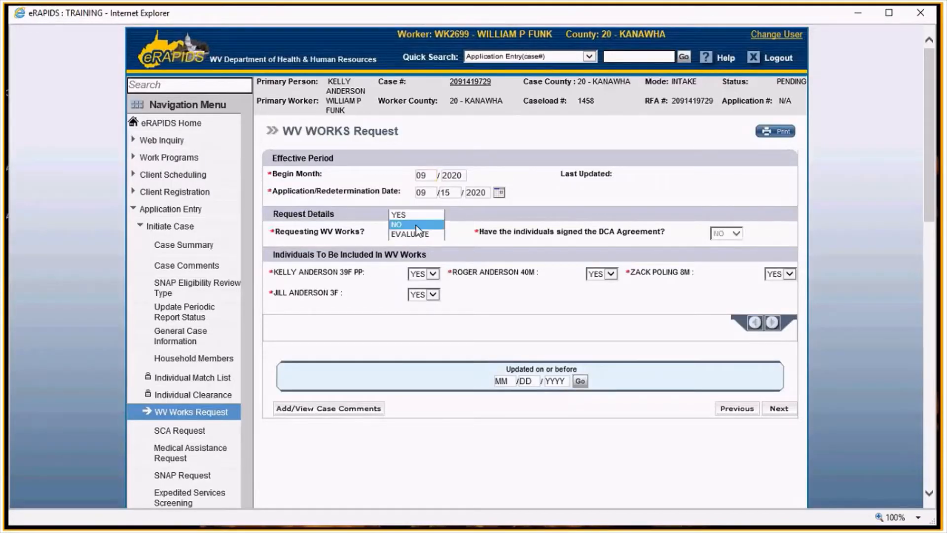
left_click(409, 224)
left_click(492, 296)
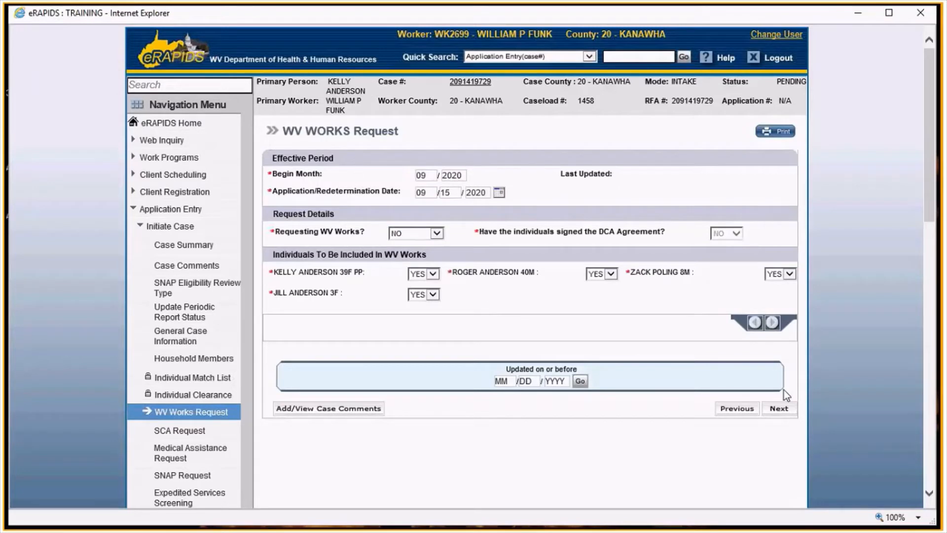
left_click(780, 408)
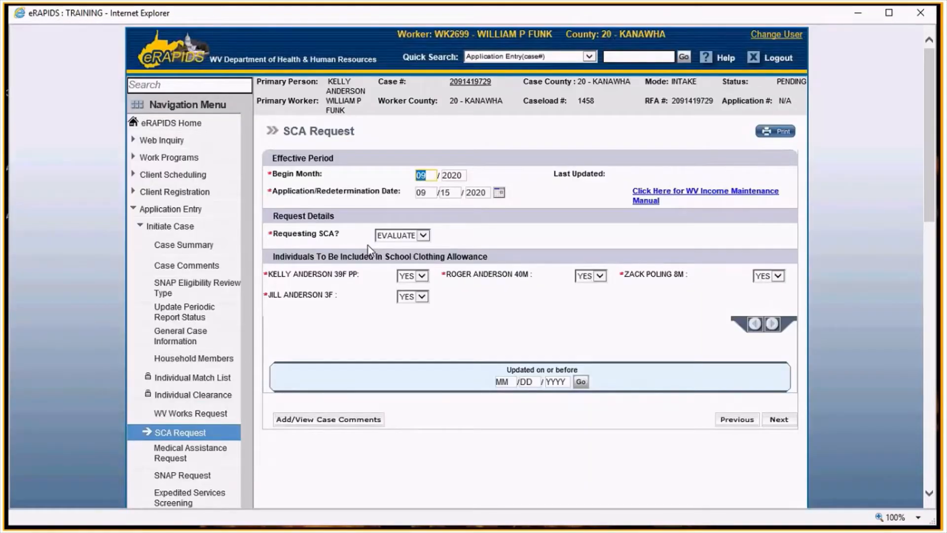
left_click(378, 249)
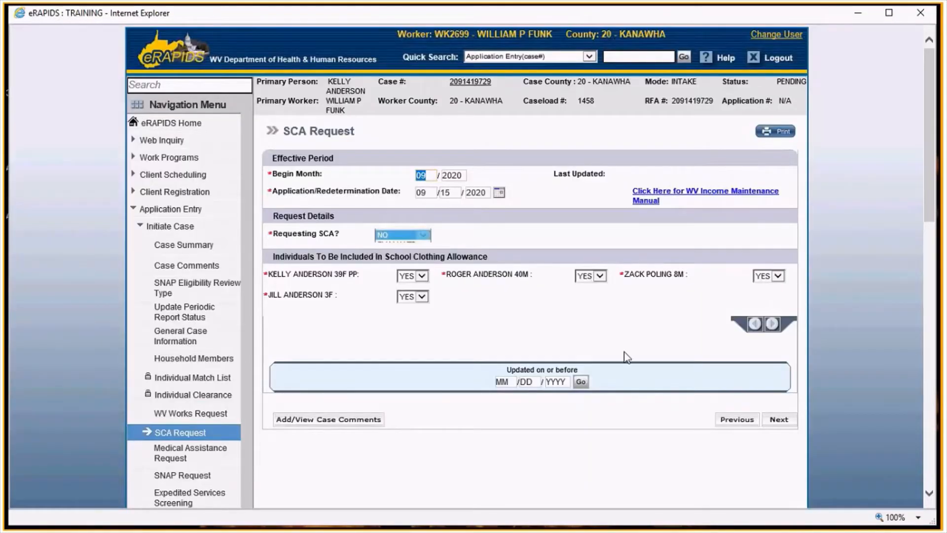
left_click(780, 419)
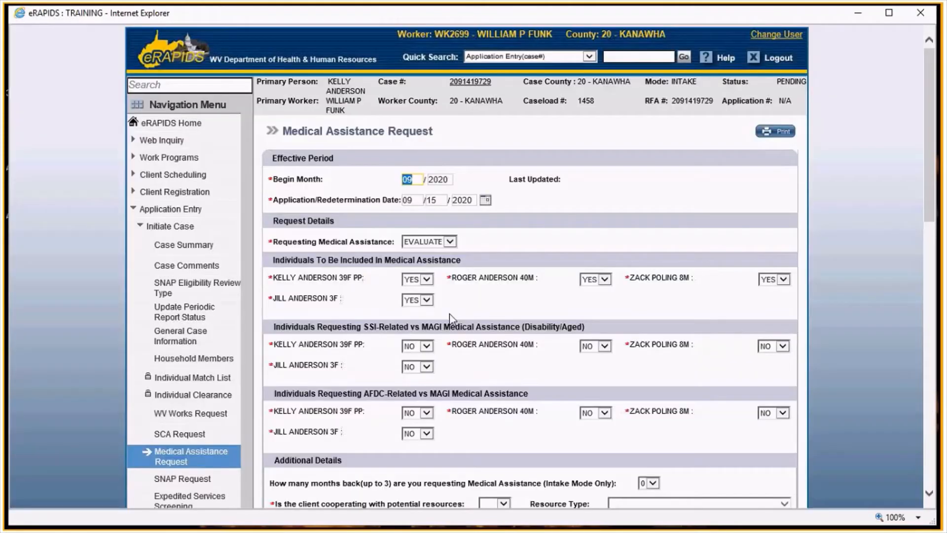
- Set Requesting Medical Assistance to YES and exclude the primary person and the second adult member by setting them to NO
left_click(429, 241)
left_click(424, 221)
scroll(481, 260, "down", 2)
left_click(424, 208)
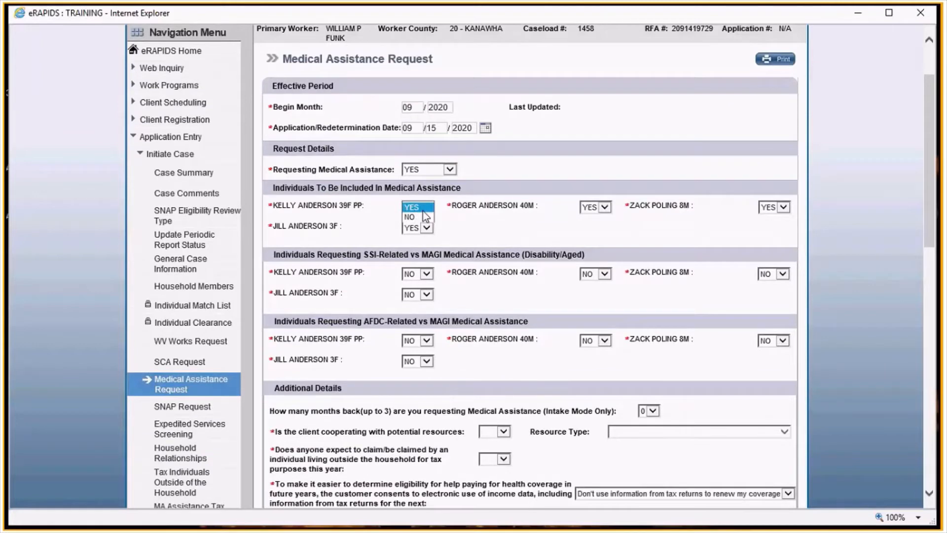
left_click(419, 217)
left_click(596, 207)
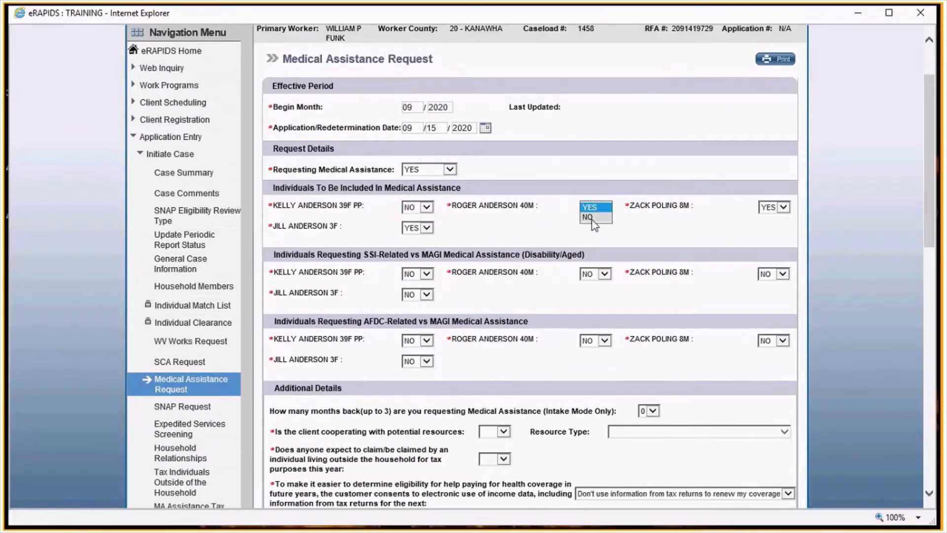
left_click(592, 218)
- Answer YES to cooperating with potential resources and NO to being claimed by someone outside the household
scroll(682, 247, "down", 2)
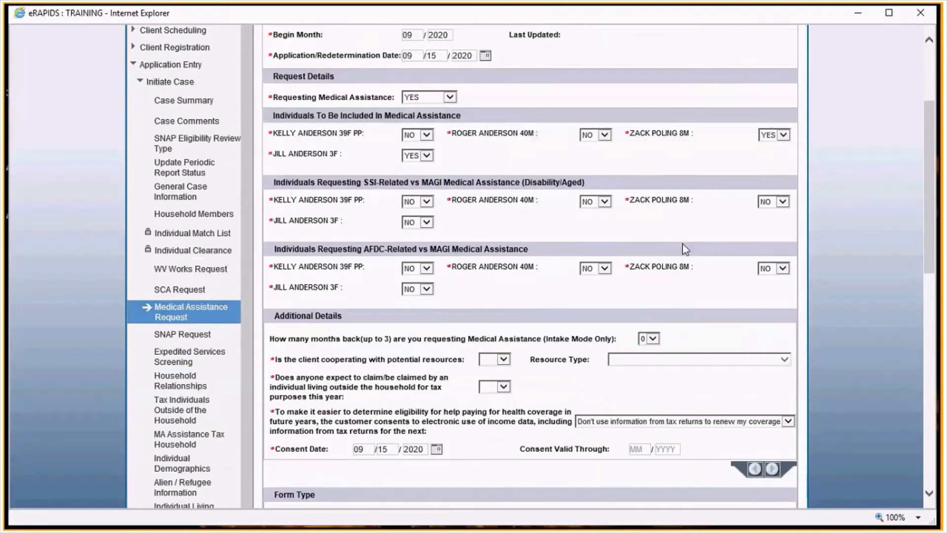
scroll(683, 243, "down", 2)
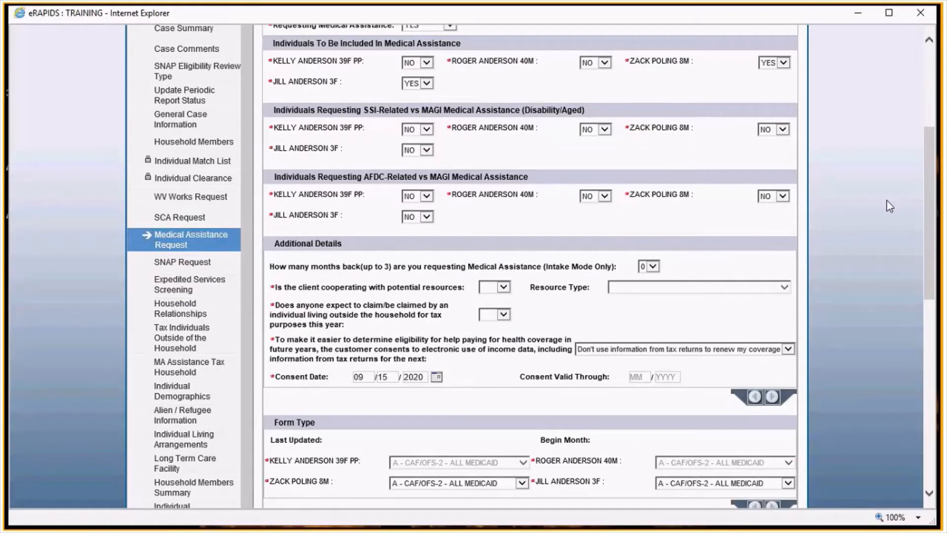
left_click(503, 288)
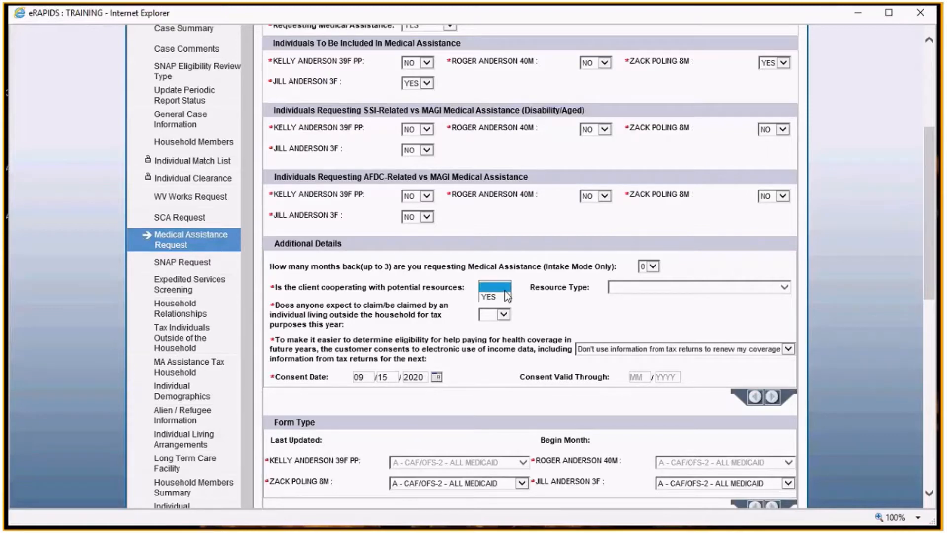
left_click(501, 296)
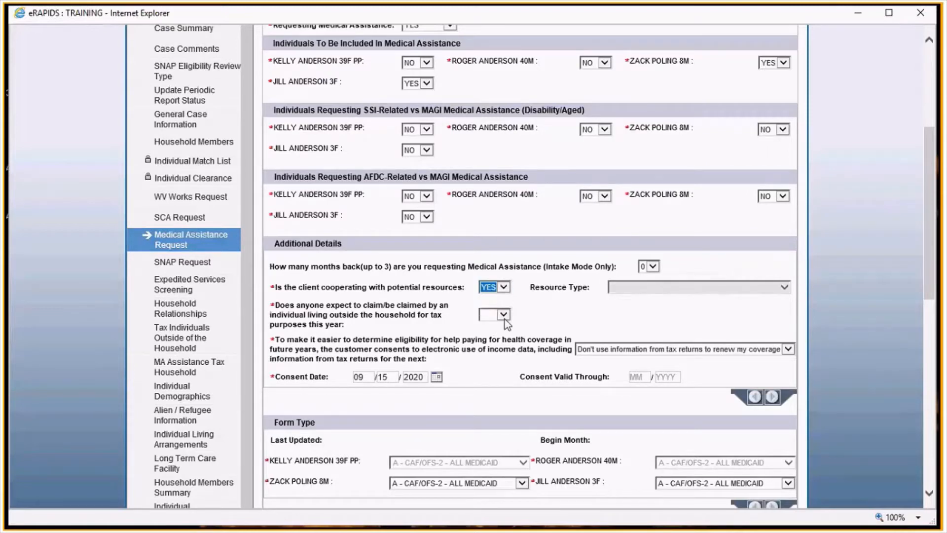
left_click(503, 315)
left_click(489, 333)
- Set the tax-return data consent to 5 years (the maximum number of years allowed)
scroll(567, 309, "down", 3)
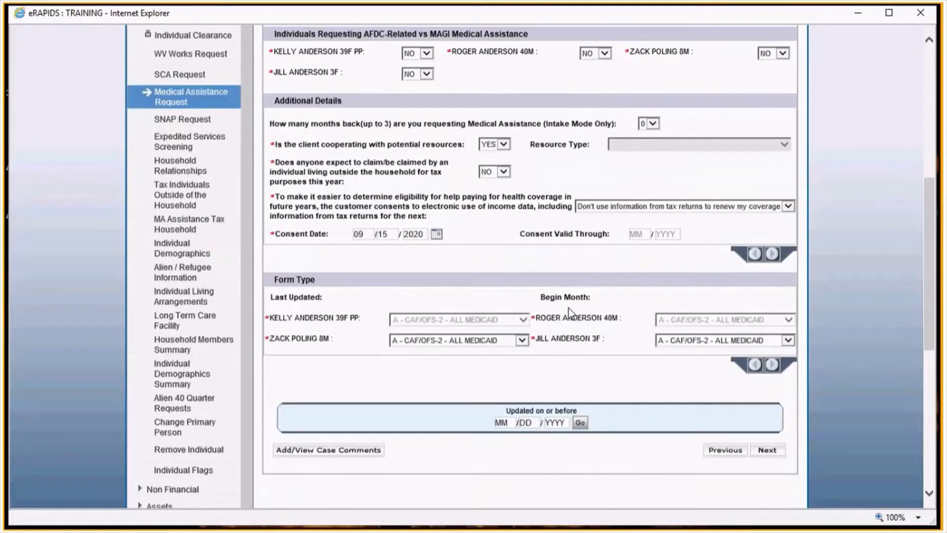
left_click(591, 206)
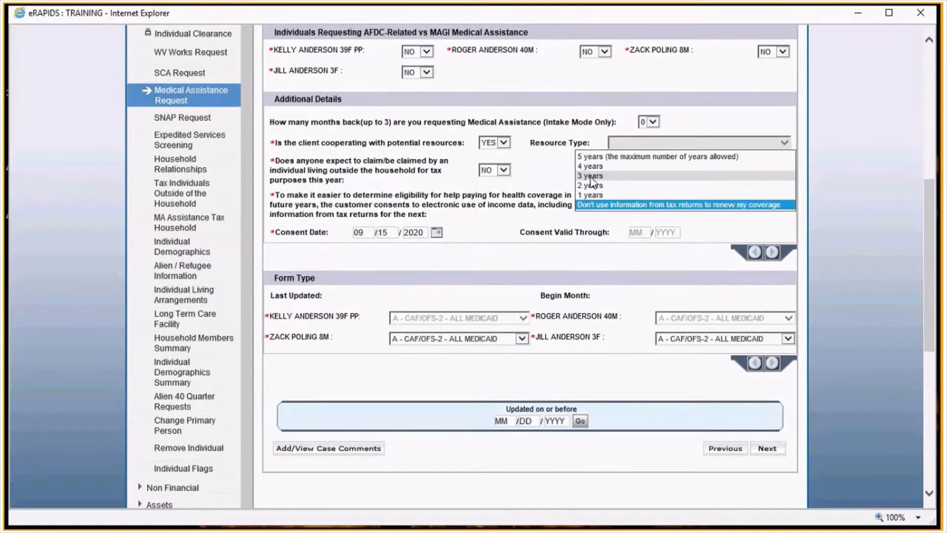
left_click(608, 157)
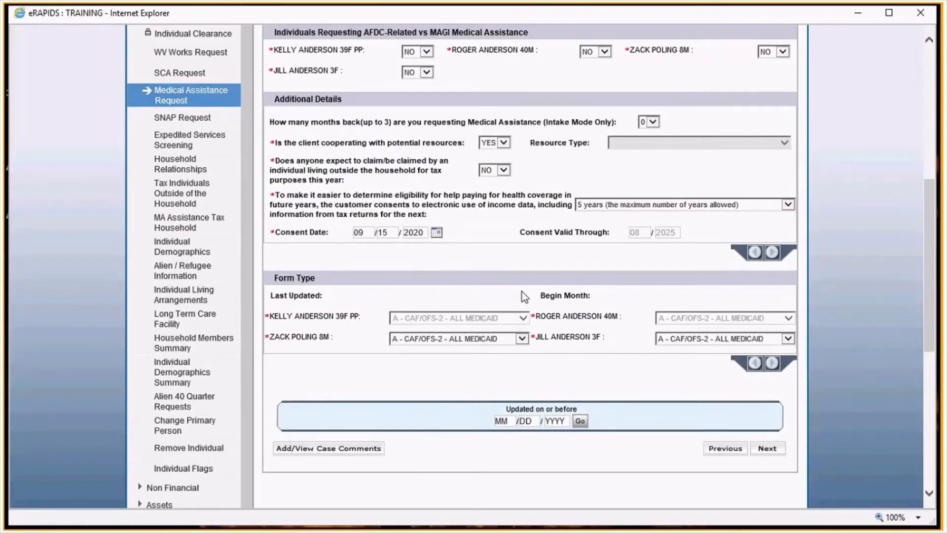
- Set both children's form type to S - MAGI SINGLE STREAMLINED APP and continue to the SNAP request
left_click(521, 339)
left_click(464, 365)
left_click(664, 339)
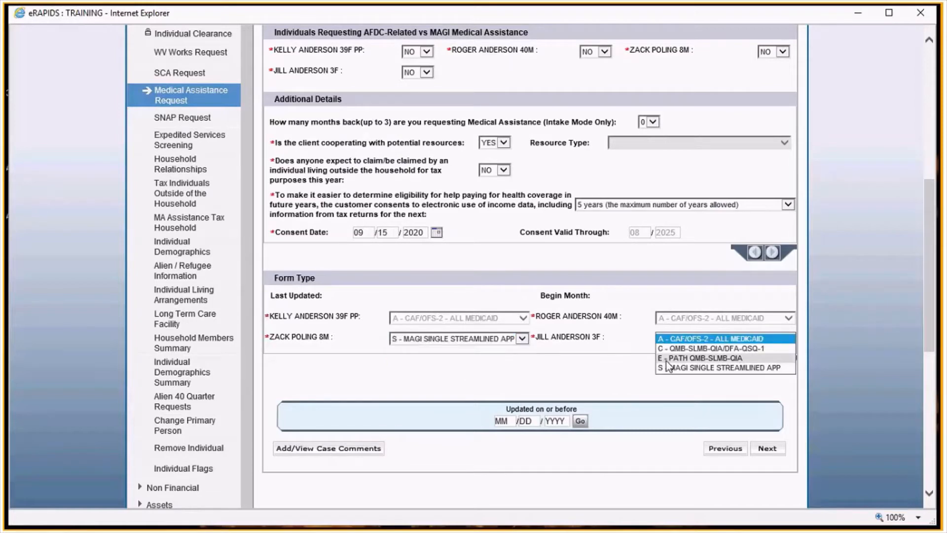
left_click(668, 368)
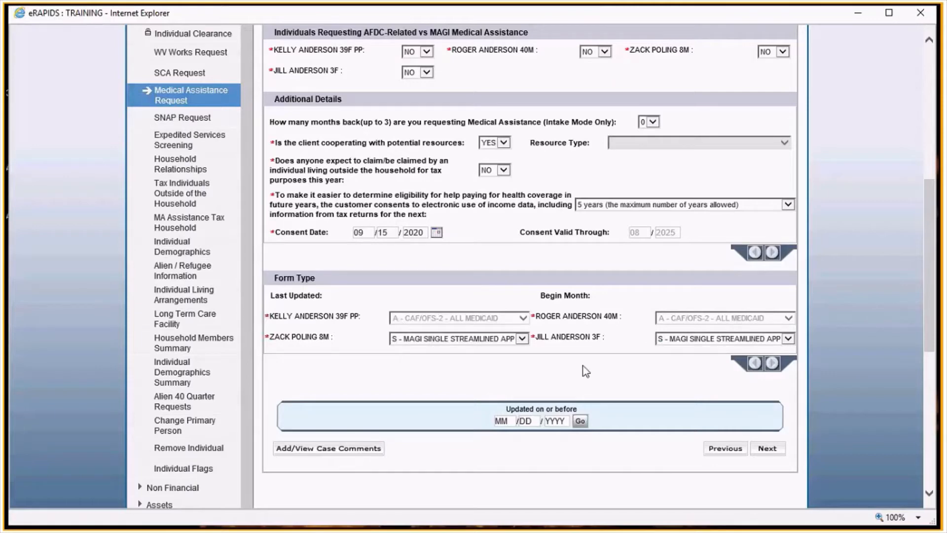
left_click(767, 449)
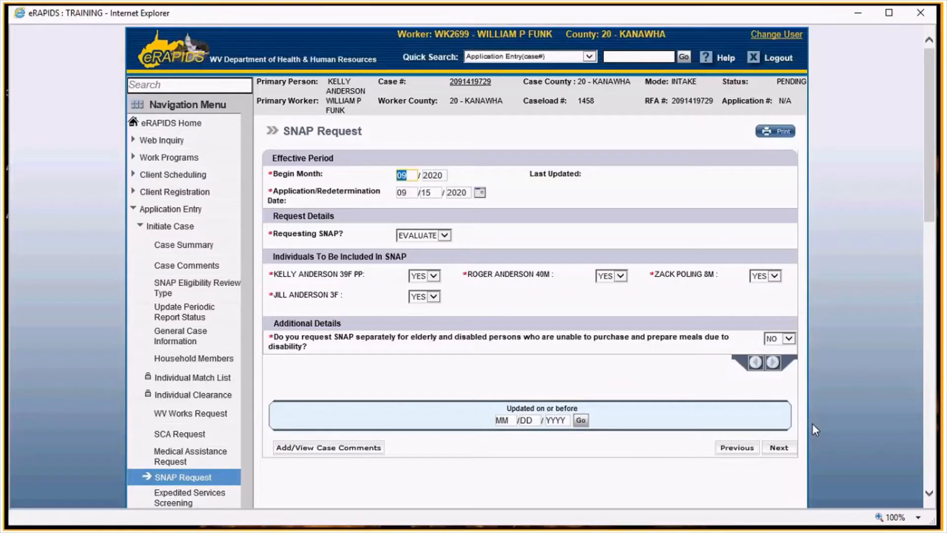
- Set Requesting SNAP to NO and continue to household relationships
left_click(444, 235)
left_click(404, 226)
left_click(771, 449)
- Set the primary person's relationships to SPO - SPOUSE for the second adult and MTR - MOTHER for both children
scroll(661, 372, "down", 3)
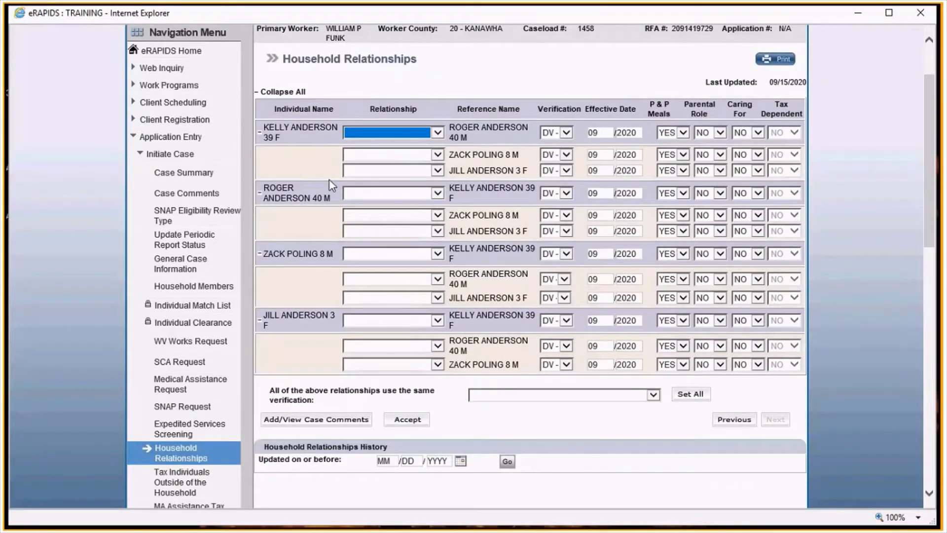
left_click(387, 133)
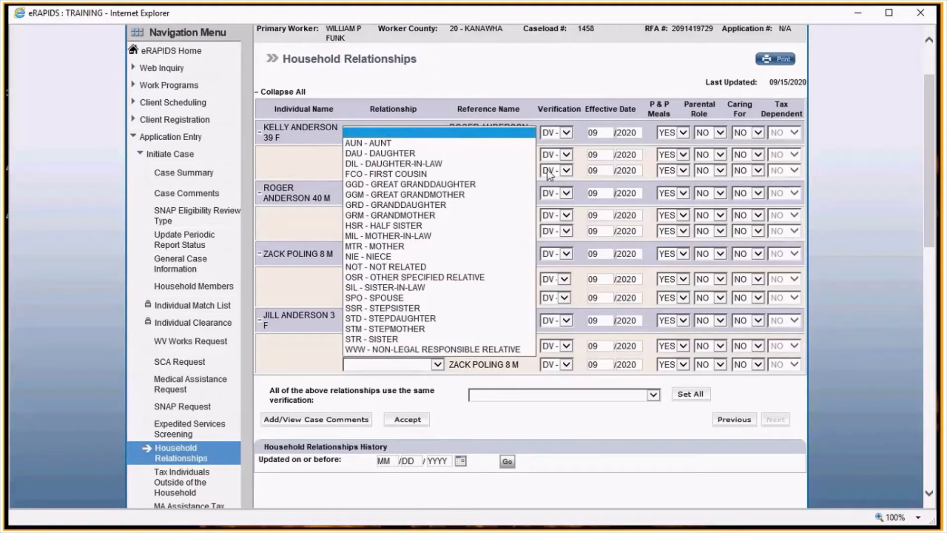
left_click(405, 298)
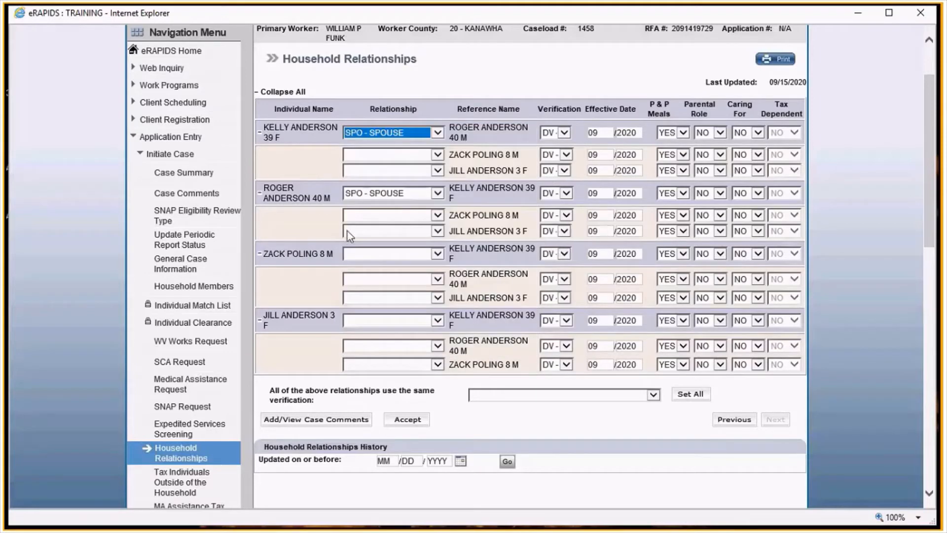
left_click(377, 153)
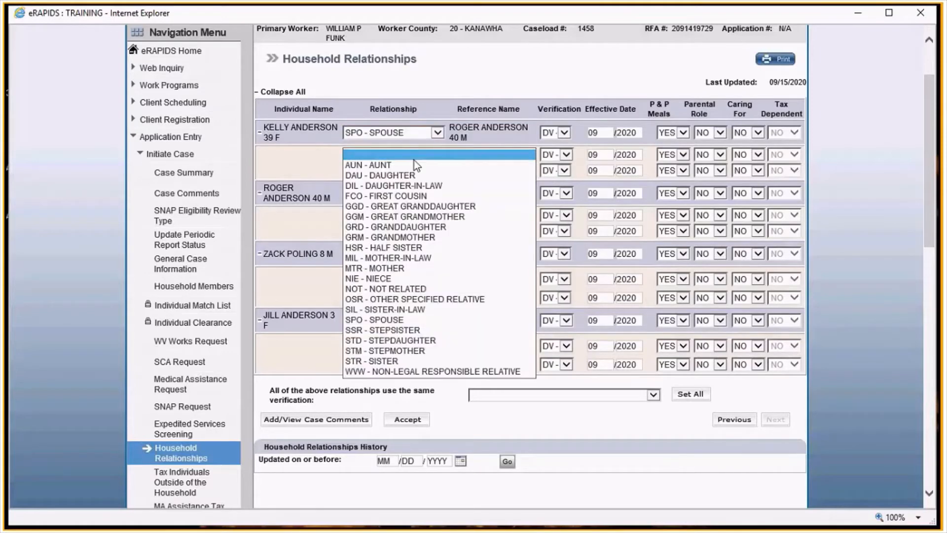
left_click(374, 268)
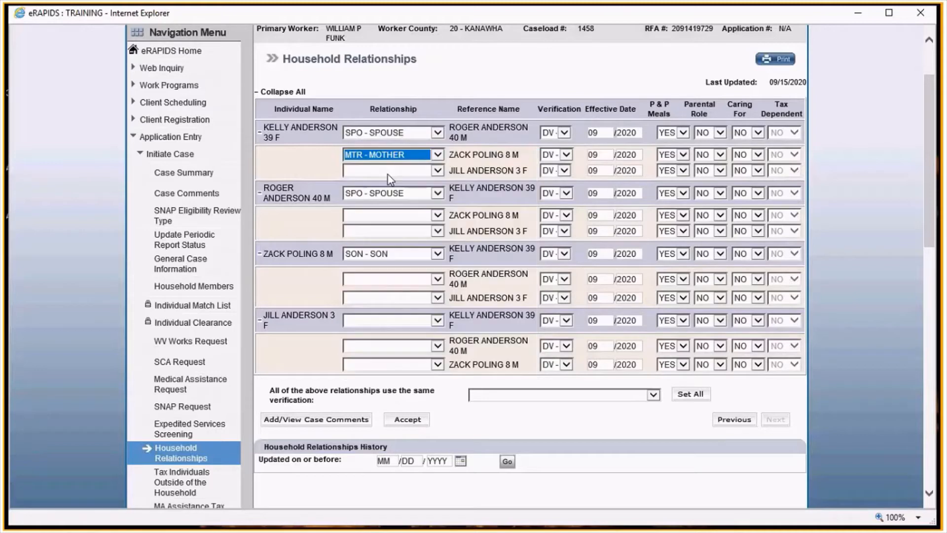
left_click(375, 155)
left_click(376, 284)
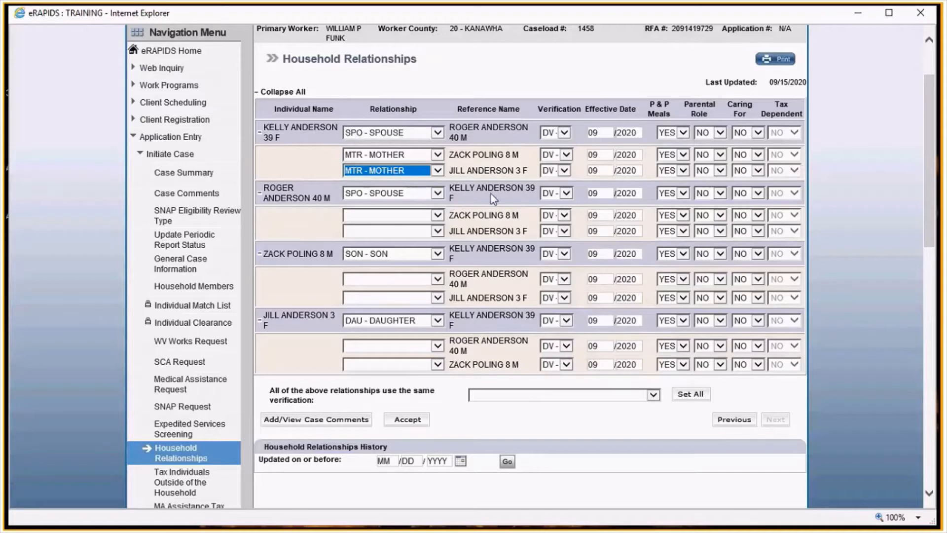
- Set the second adult's relationships to STF - STEPFATHER for the son and FTR - FATHER for the daughter
left_click(437, 216)
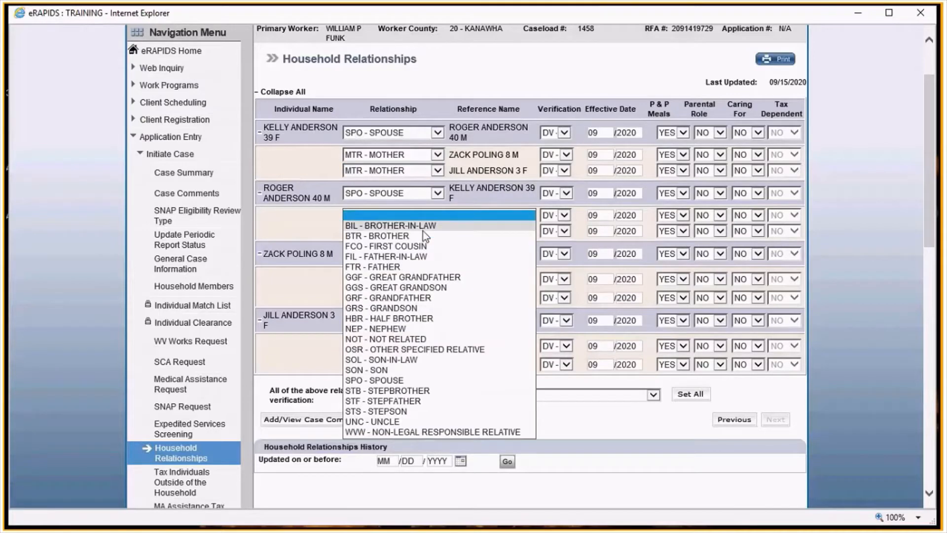
left_click(377, 401)
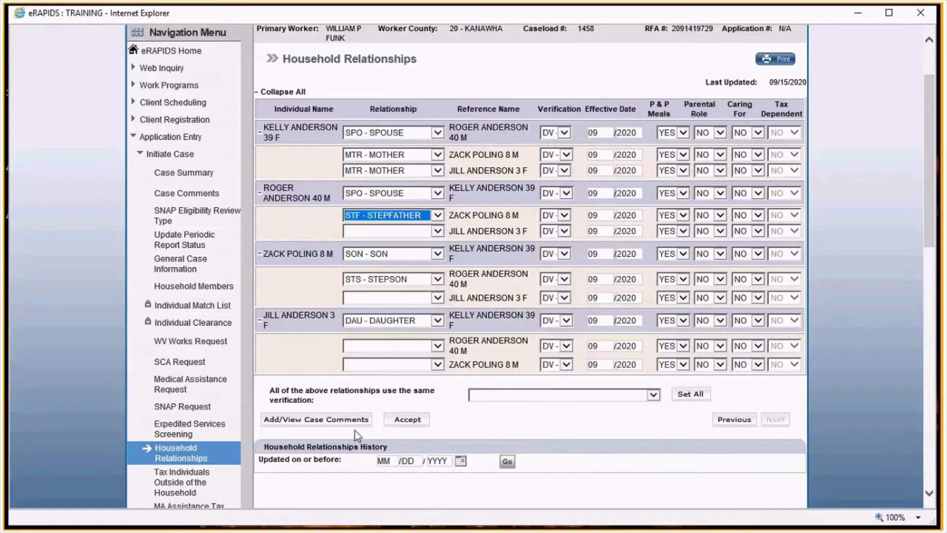
left_click(379, 231)
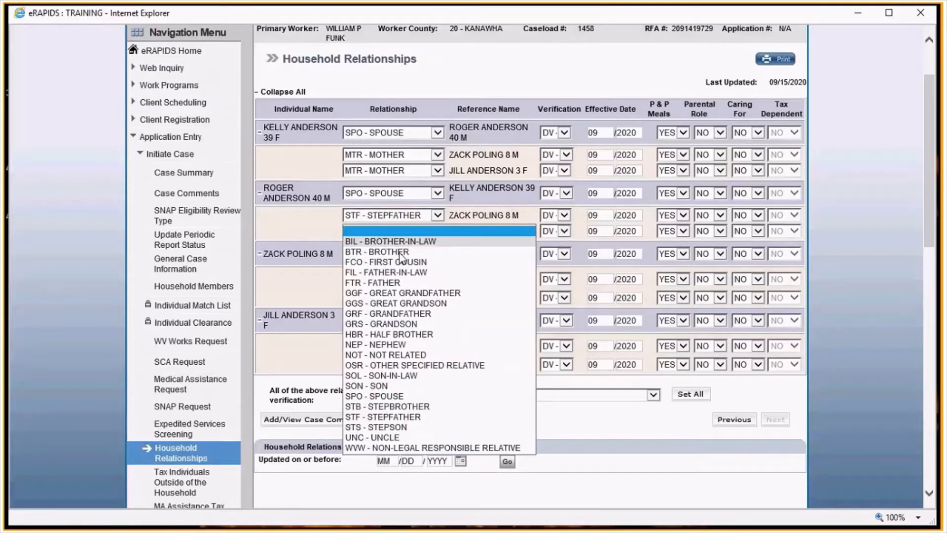
left_click(387, 283)
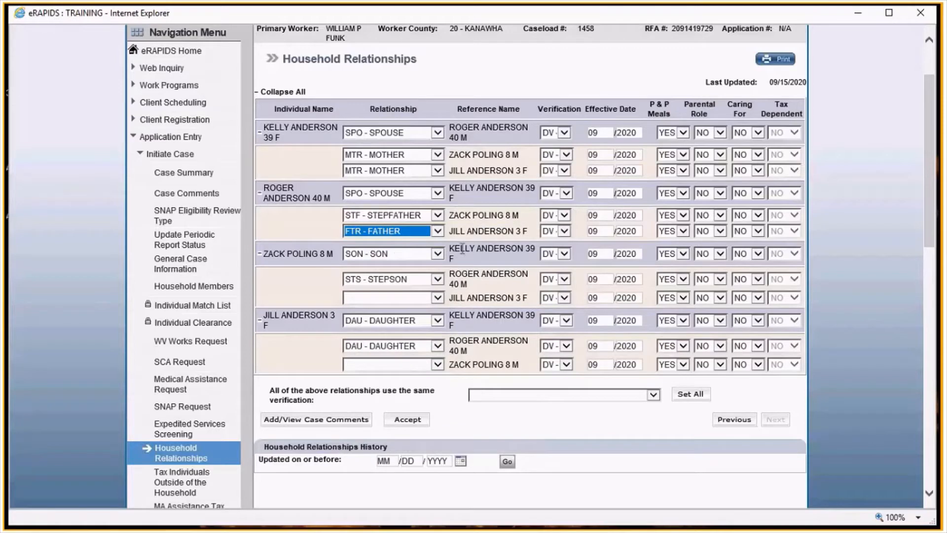
- Set the son's relationship to the daughter as HBR - HALF BROTHER and apply AF - AGENCY FORM verification to all relationships
left_click(428, 297)
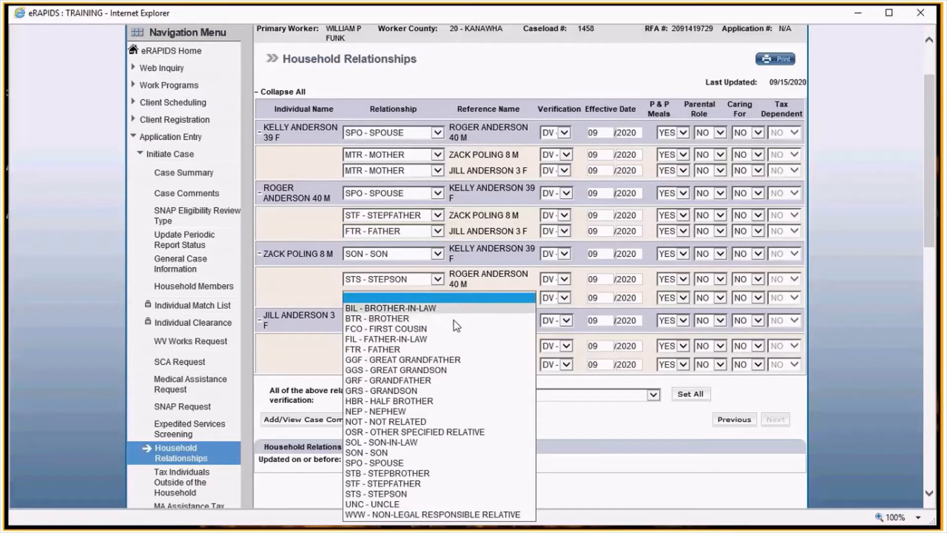
left_click(410, 401)
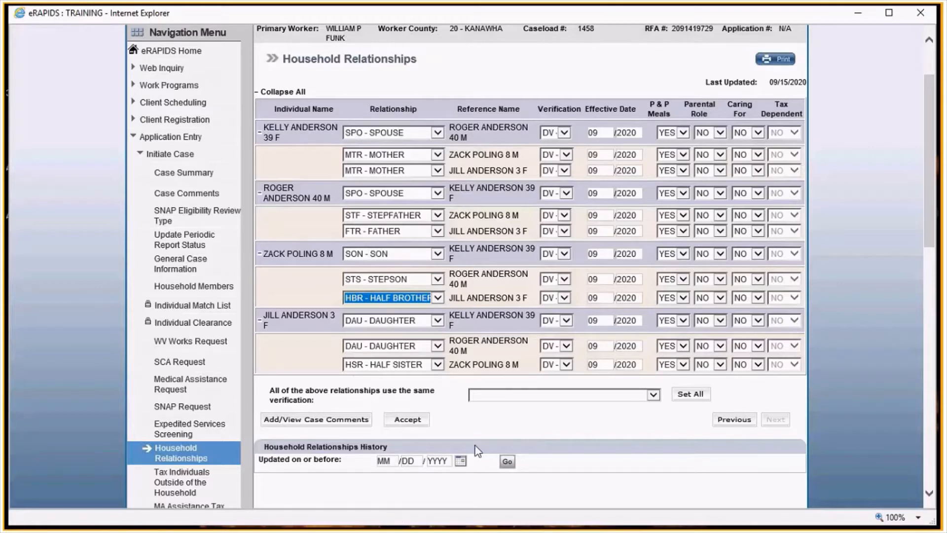
left_click(494, 395)
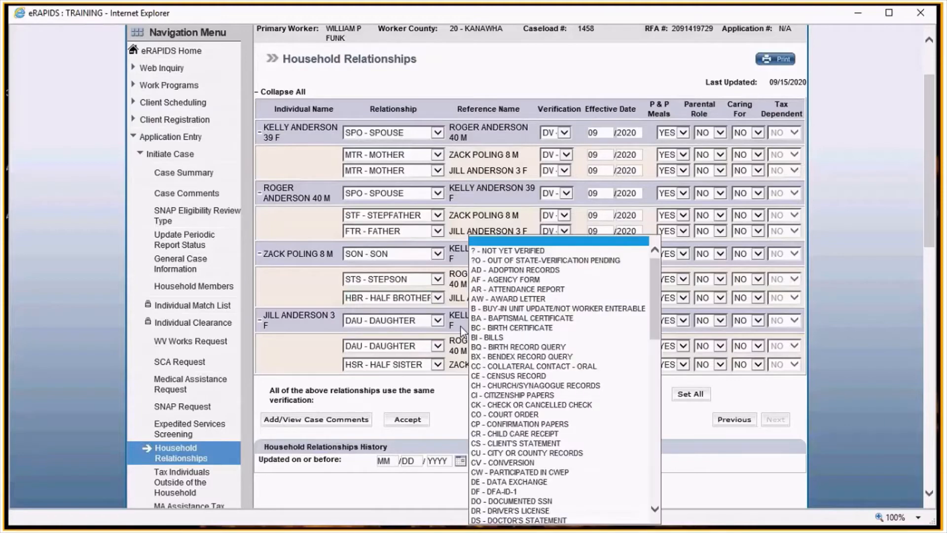
left_click(493, 291)
left_click(691, 395)
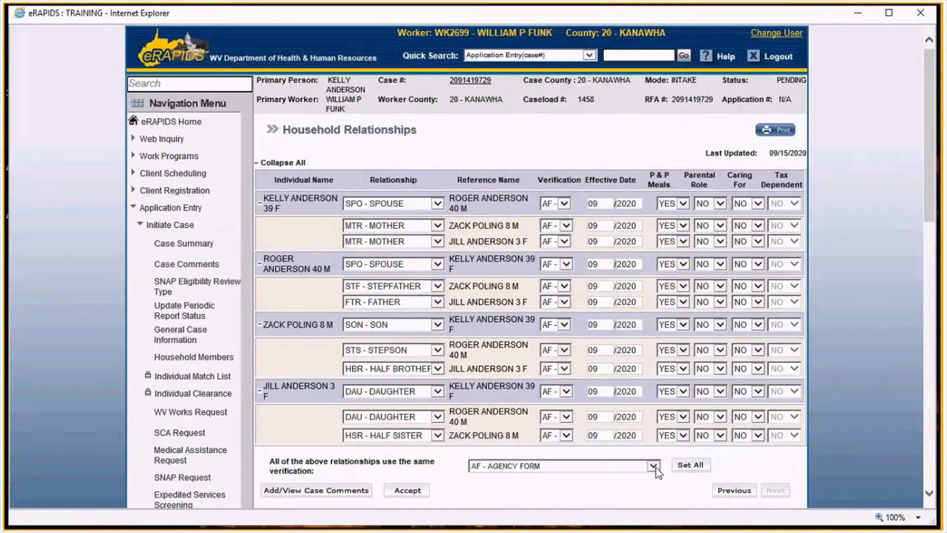
- Accept the household relationships and continue to the Medical Assistance tax household page
scroll(656, 468, "down", 3)
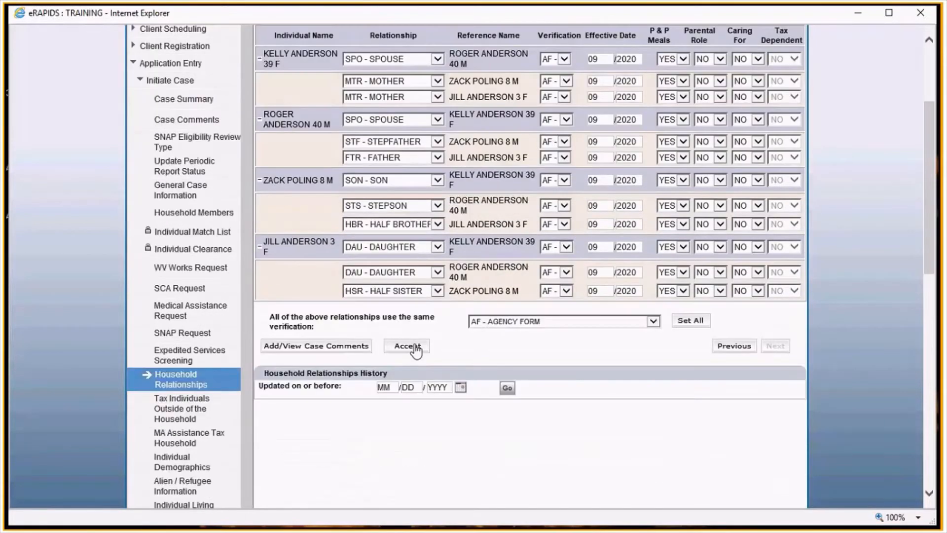
left_click(417, 347)
left_click(773, 346)
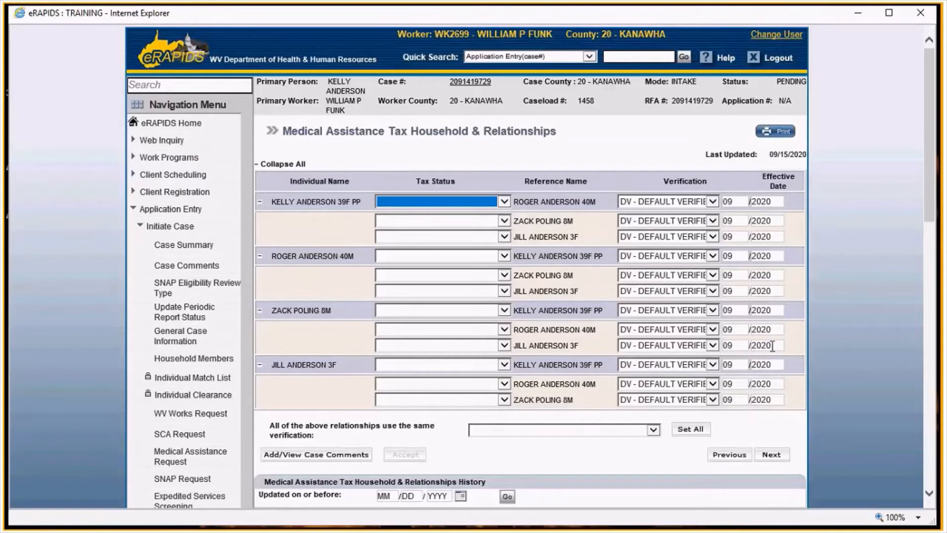
- Set the primary person's tax status to FILES JOINTLY WITH the second adult and IS CLAIMING for both children
left_click(448, 202)
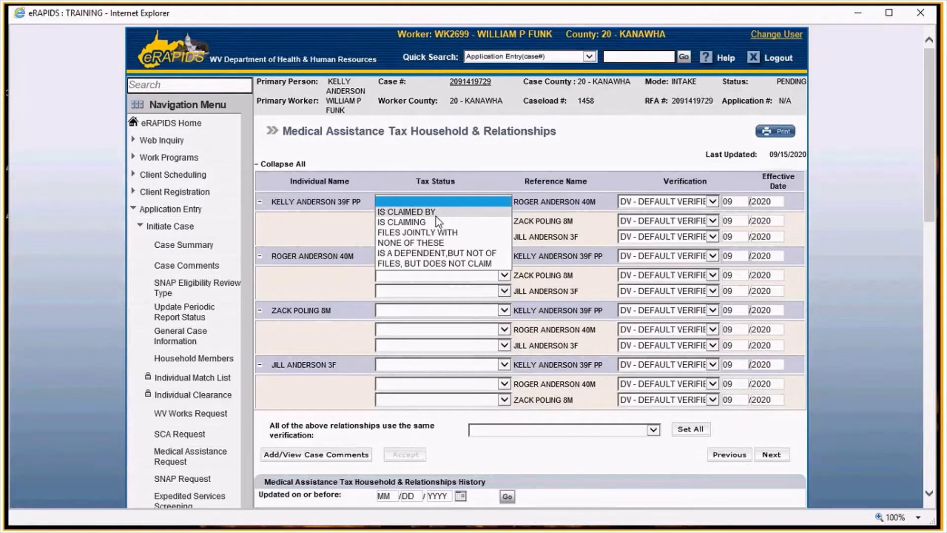
left_click(398, 235)
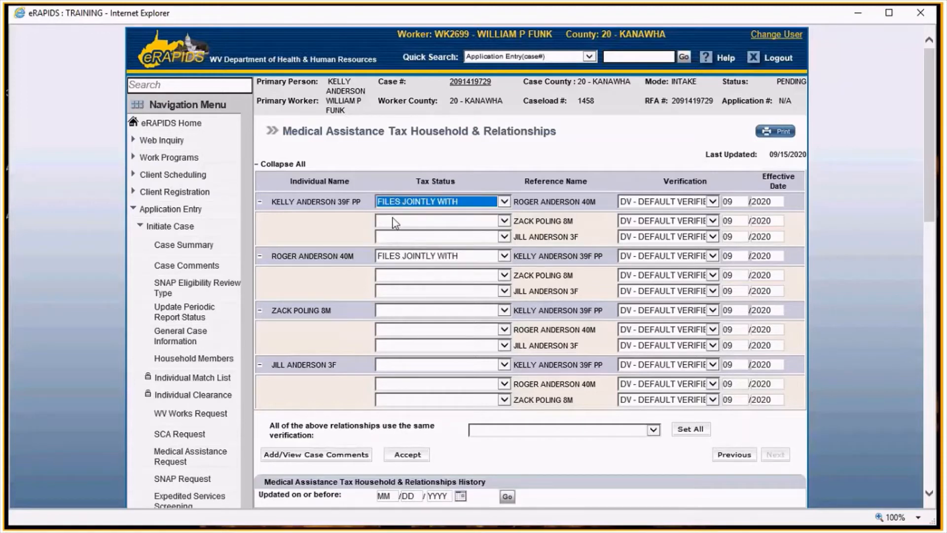
left_click(392, 221)
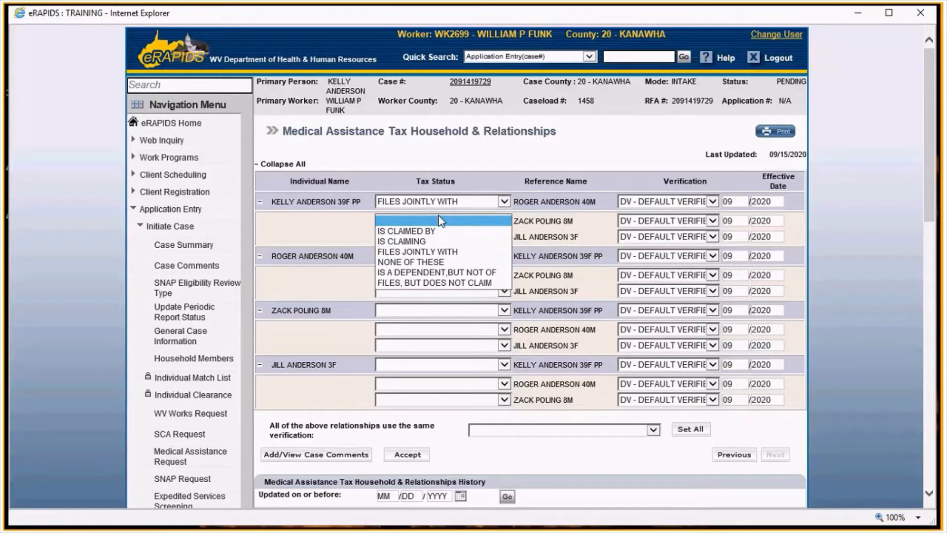
left_click(405, 242)
left_click(439, 237)
left_click(402, 257)
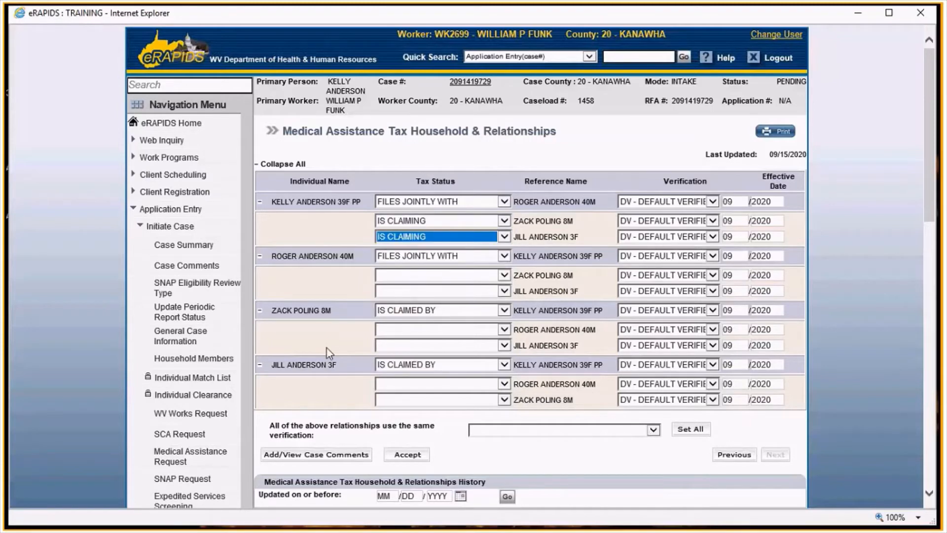
- Set the second adult's tax status to IS CLAIMING for both children
left_click(415, 277)
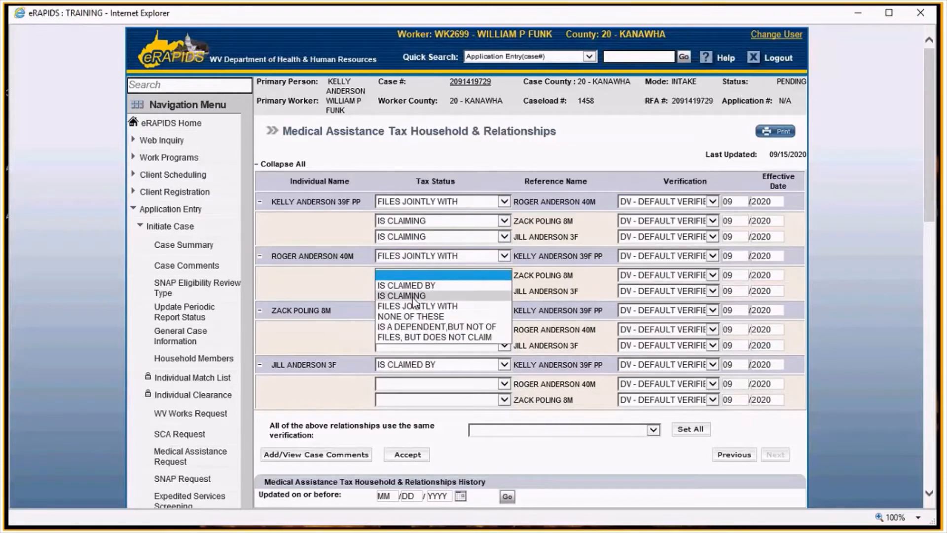
left_click(415, 296)
left_click(415, 292)
left_click(393, 314)
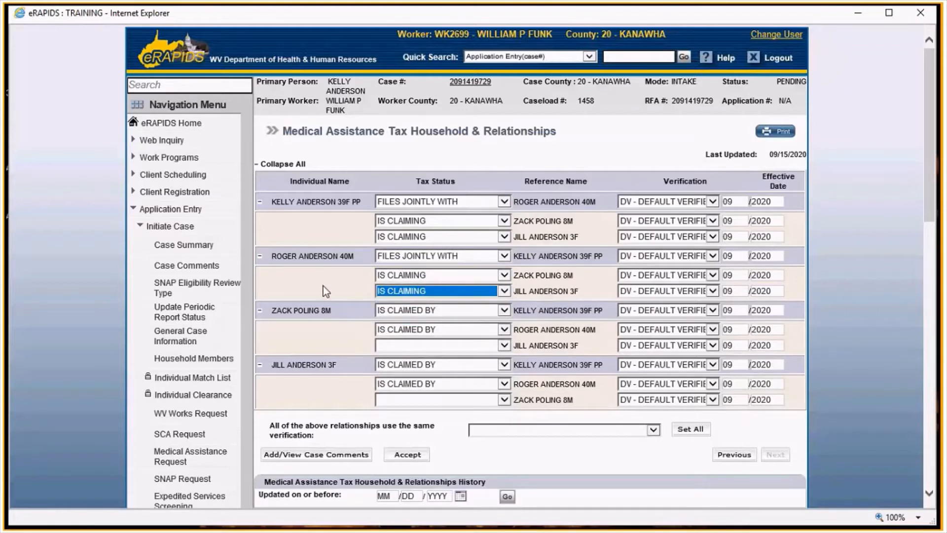
- Set each child's tax status toward the other sibling to IS A DEPENDENT,BUT NOT OF
left_click(392, 351)
left_click(422, 396)
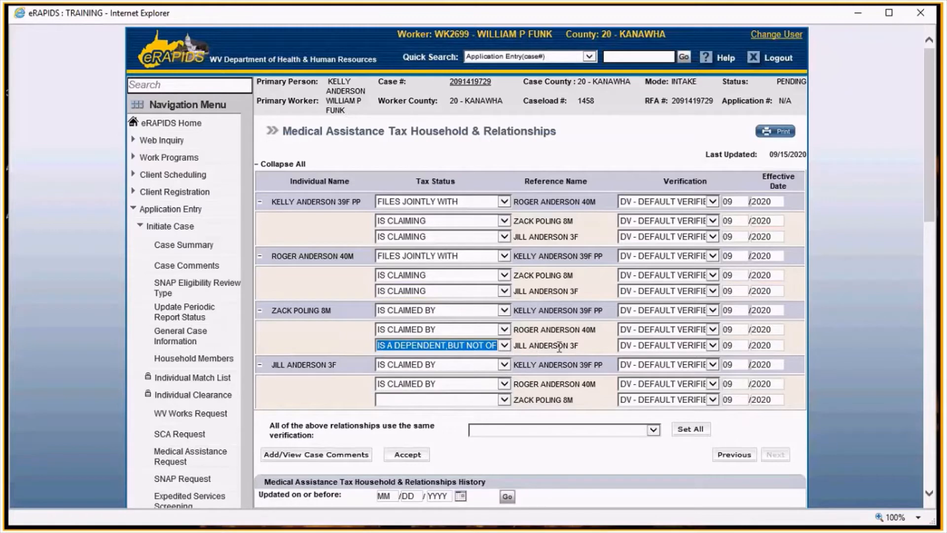
left_click(403, 397)
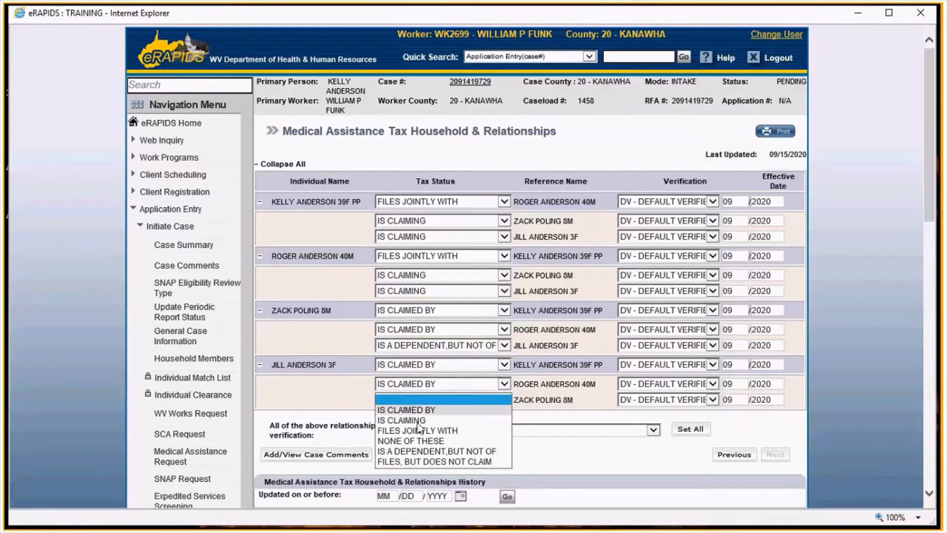
left_click(415, 452)
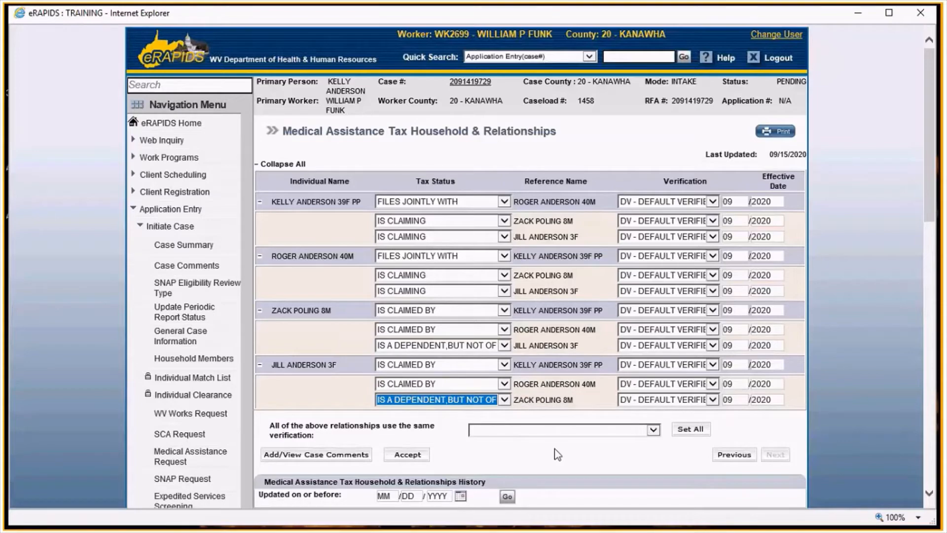
- Apply AF - AGENCY FORM verification to all tax relationships and continue to Individual Demographics
scroll(557, 455, "down", 2)
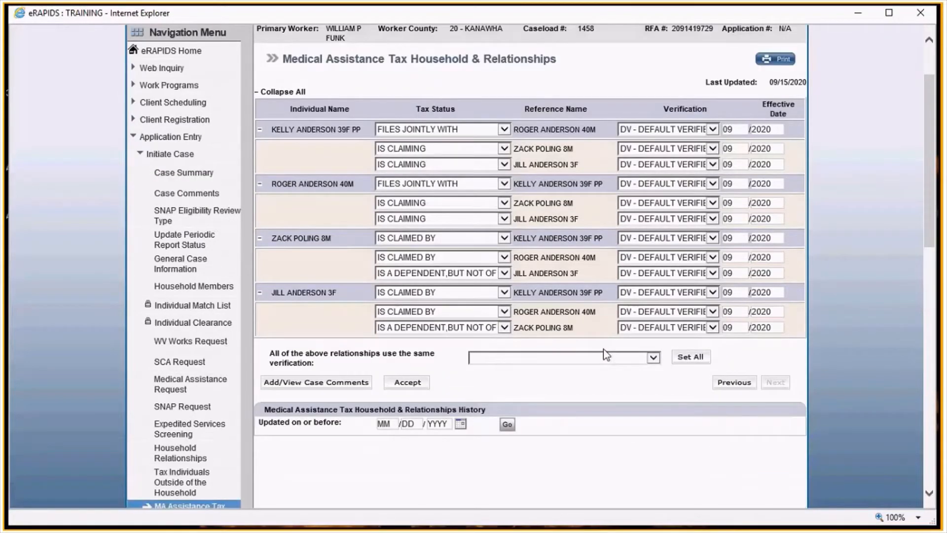
left_click(605, 352)
left_click(614, 326)
left_click(683, 358)
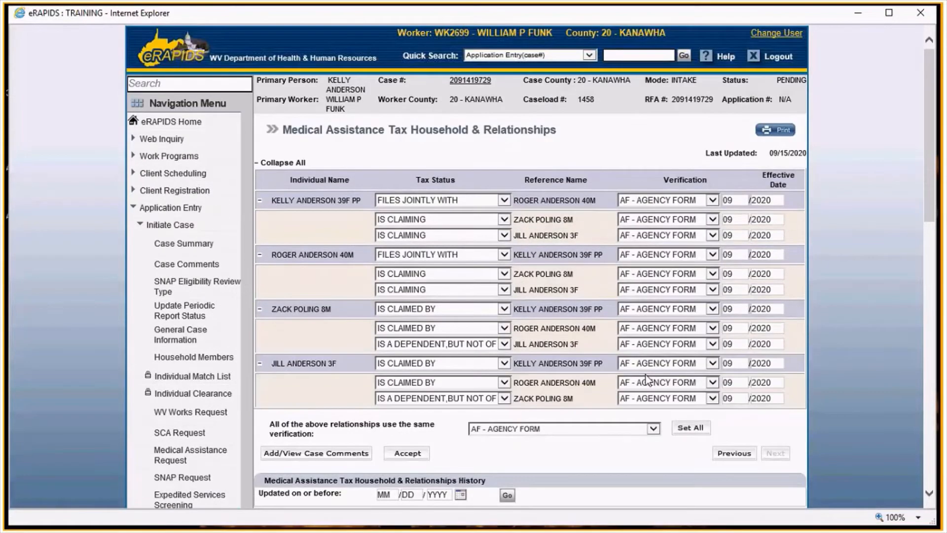
left_click(774, 454)
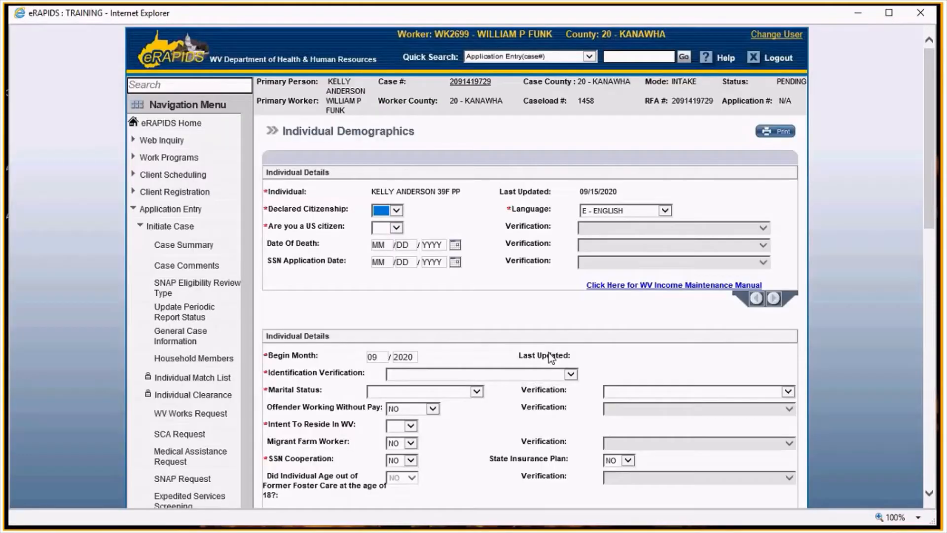
- Set the primary person's declared citizenship and US citizen answers to YES and pick a citizenship verification
scroll(386, 141, "down", 2)
left_click(385, 141)
left_click(383, 151)
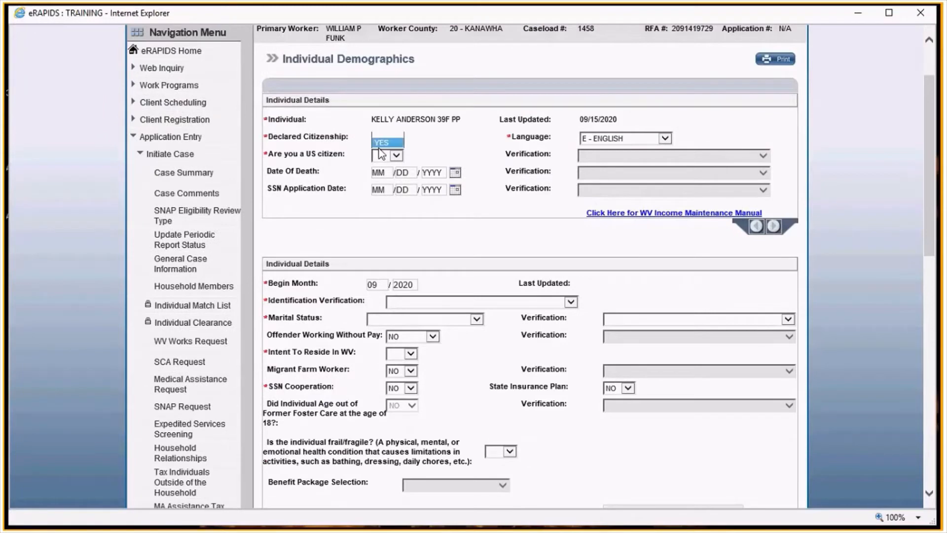
left_click(383, 155)
left_click(385, 167)
left_click(605, 157)
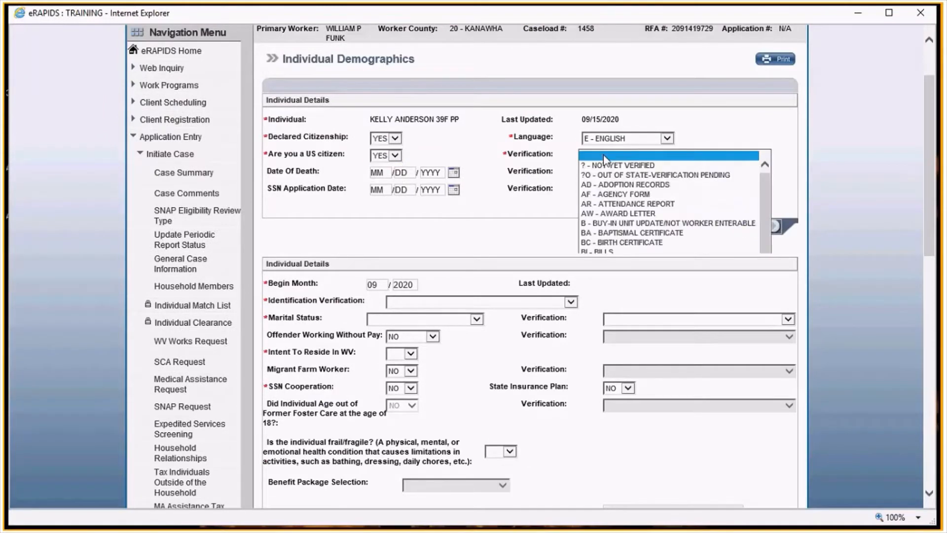
left_click(604, 159)
- Set identification verification to AF - AGENCY FORM and marital status to MA - MARRIED/EMANCIPATED, verified by AF - AGENCY FORM
scroll(449, 223, "down", 4)
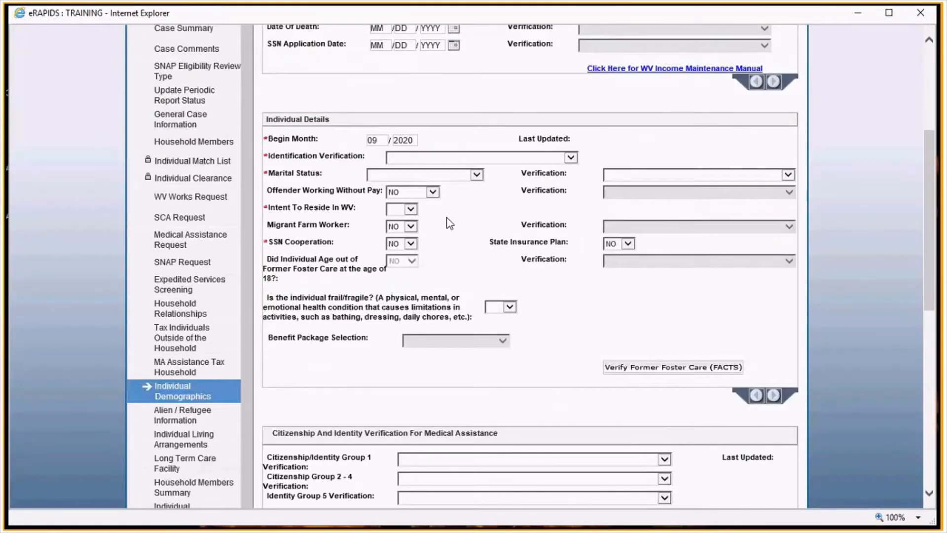
left_click(390, 158)
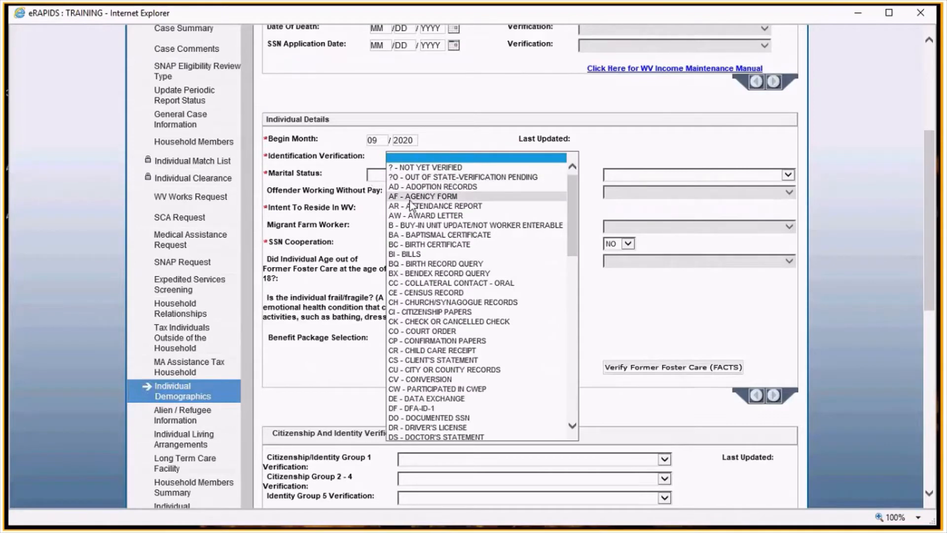
left_click(424, 196)
left_click(422, 173)
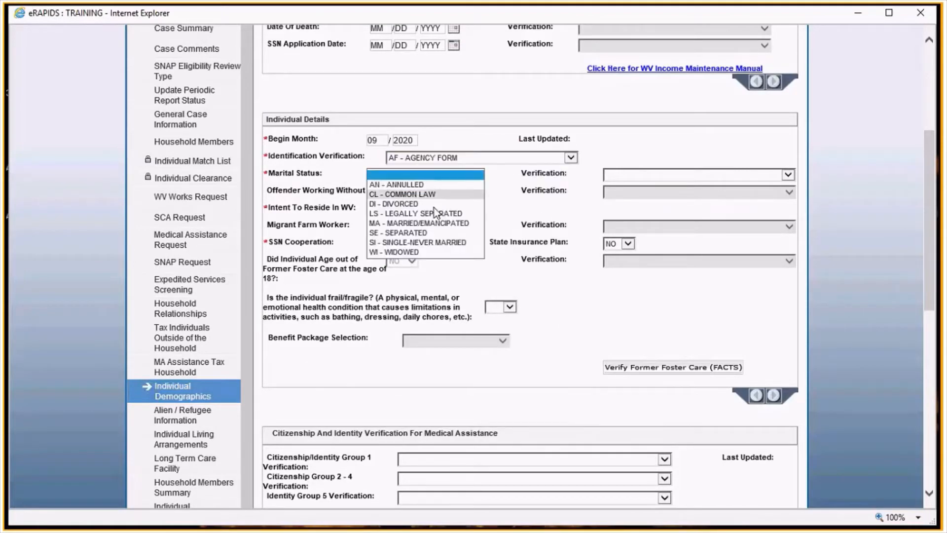
left_click(405, 225)
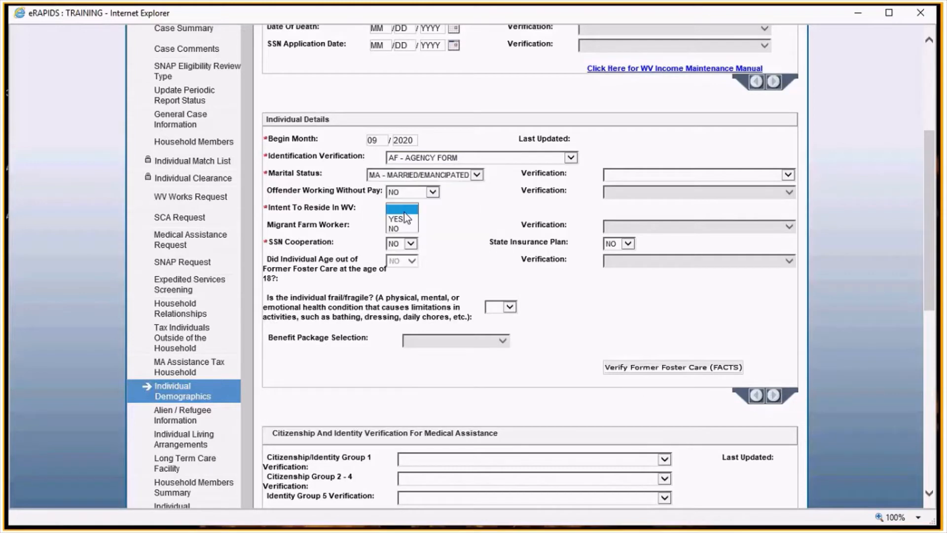
left_click(637, 176)
left_click(611, 212)
- Answer NO to whether the primary person is frail or fragile
scroll(539, 256, "down", 3)
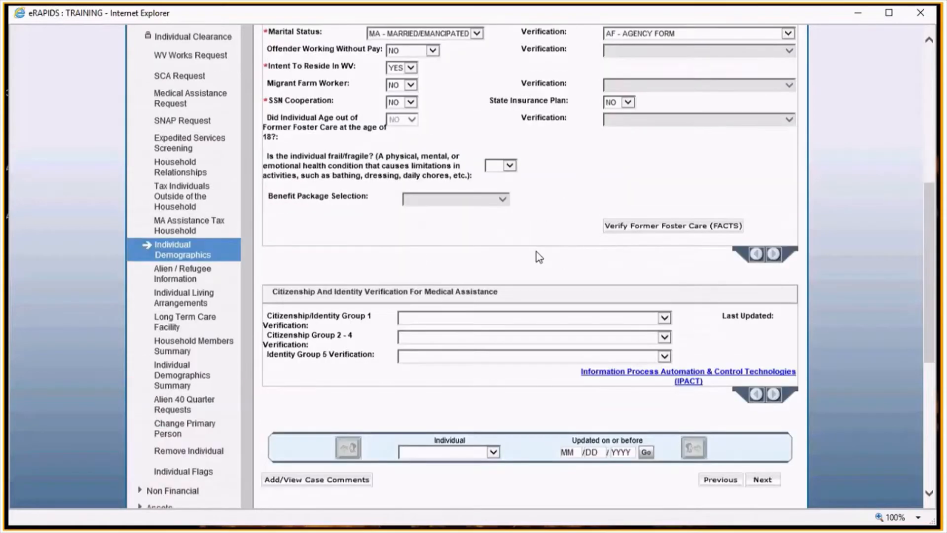
left_click(510, 165)
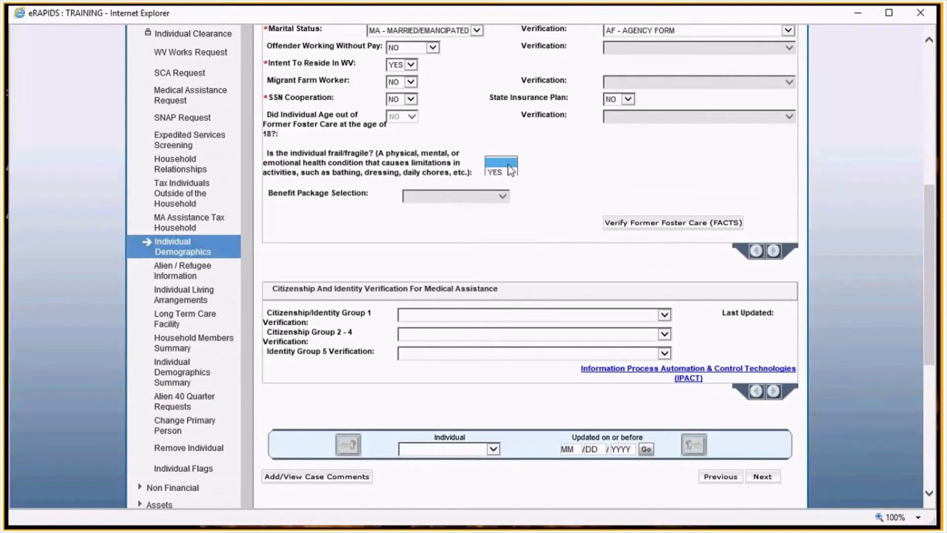
left_click(558, 205)
scroll(558, 206, "up", 3)
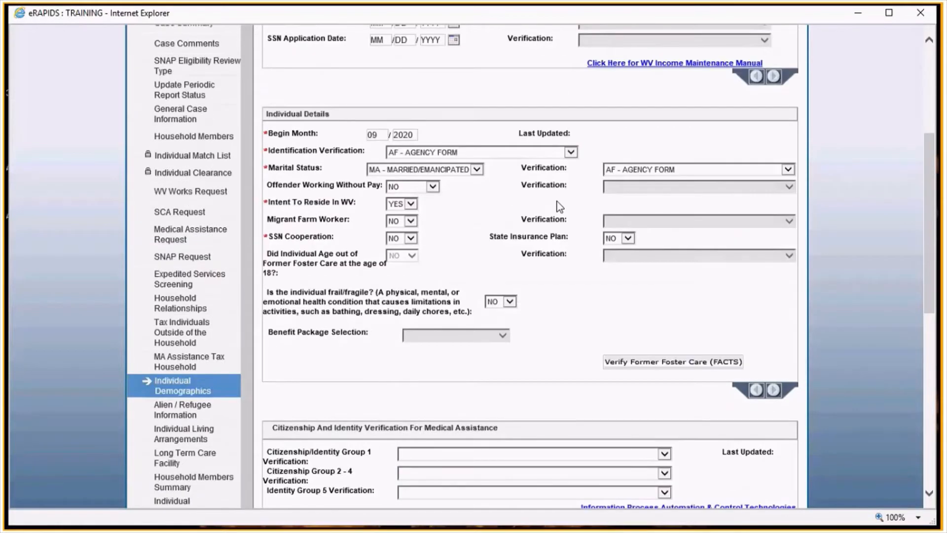
scroll(568, 314, "up", 1)
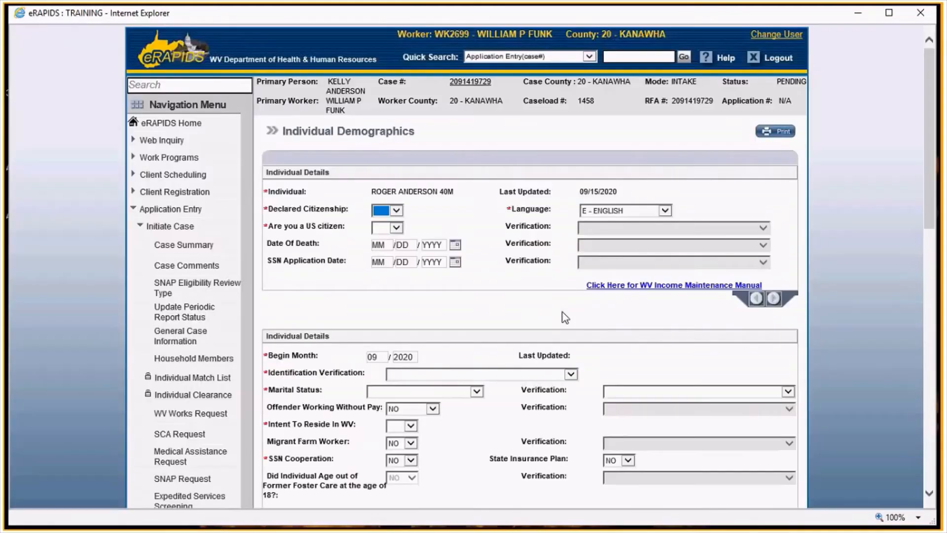
- Set the second adult's declared citizenship and US citizen answers to YES, verified by AF - AGENCY FORM
left_click(391, 211)
left_click(388, 222)
left_click(388, 229)
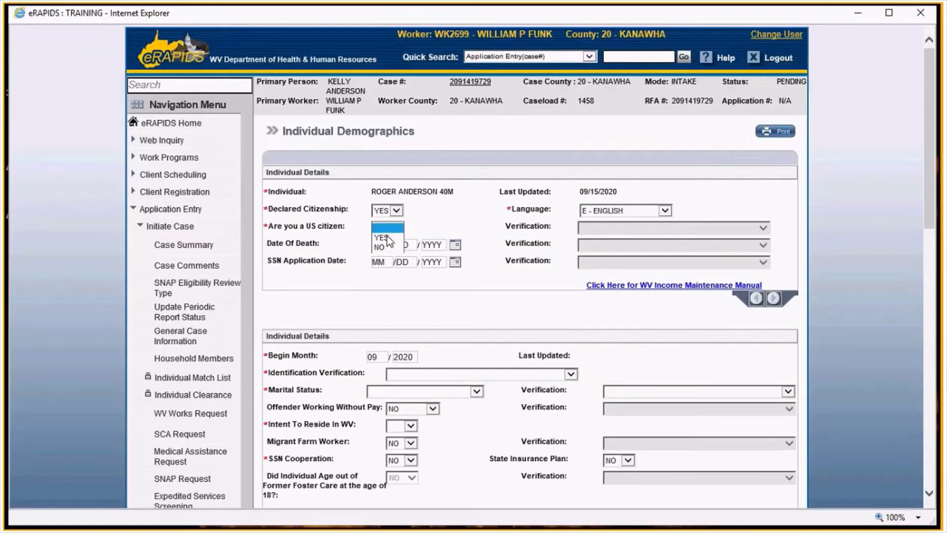
left_click(386, 238)
left_click(588, 227)
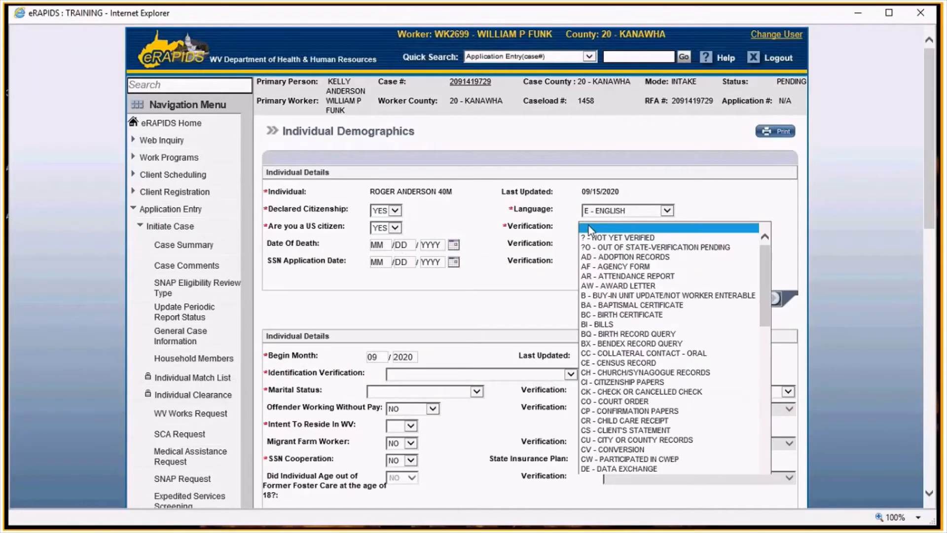
left_click(600, 266)
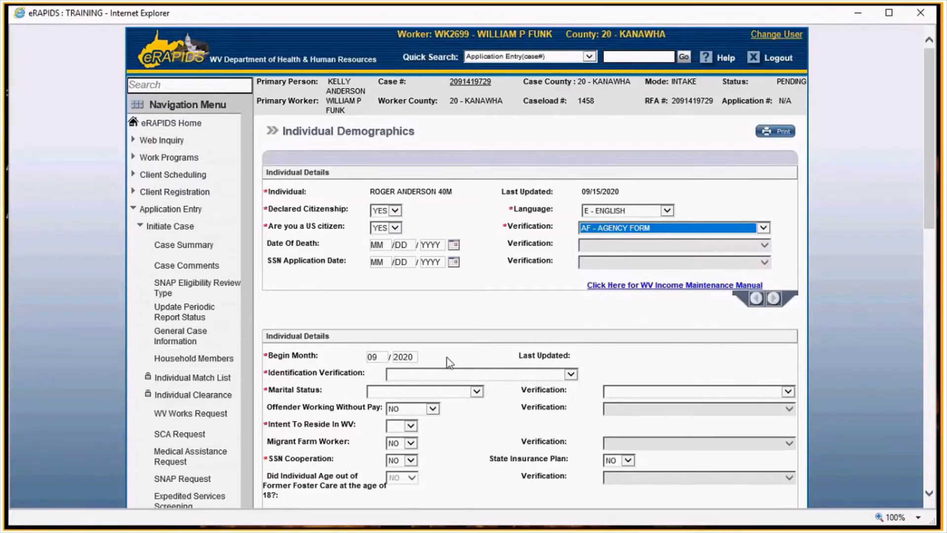
- Set the second adult's identification verification to AF - AGENCY FORM and marital status to MA - MARRIED/EMANCIPATED
left_click(449, 374)
left_click(446, 382)
left_click(424, 392)
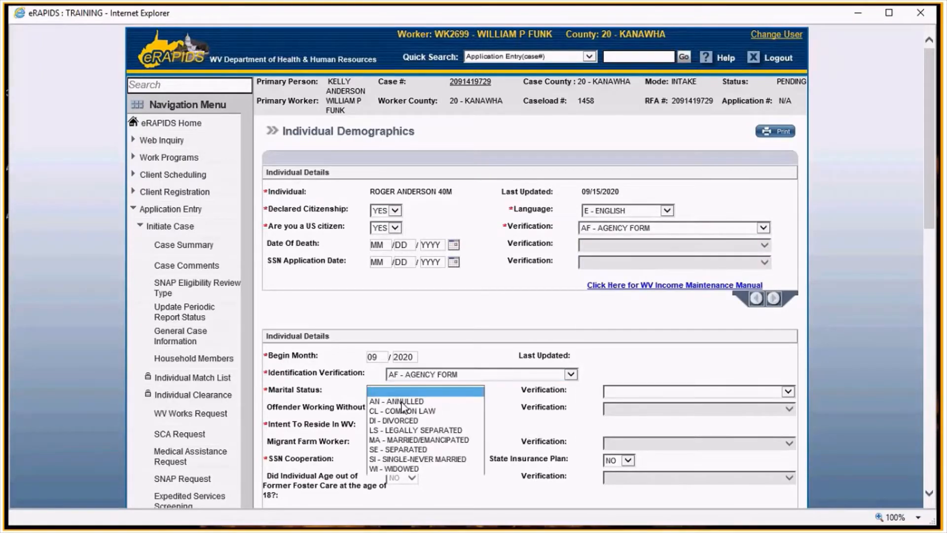
left_click(394, 440)
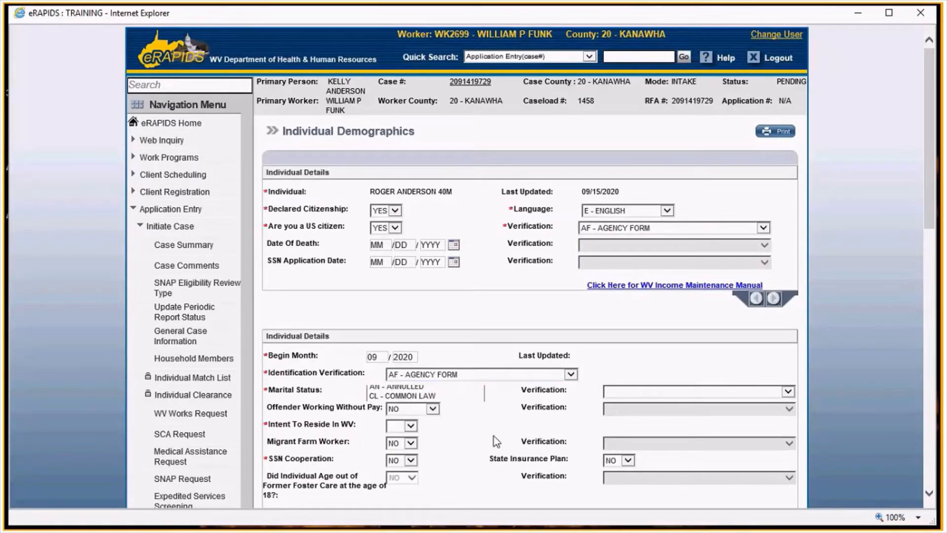
- Answer YES to intent to reside in WV and set the marital status verification to AF - AGENCY FORM
left_click(402, 425)
left_click(397, 436)
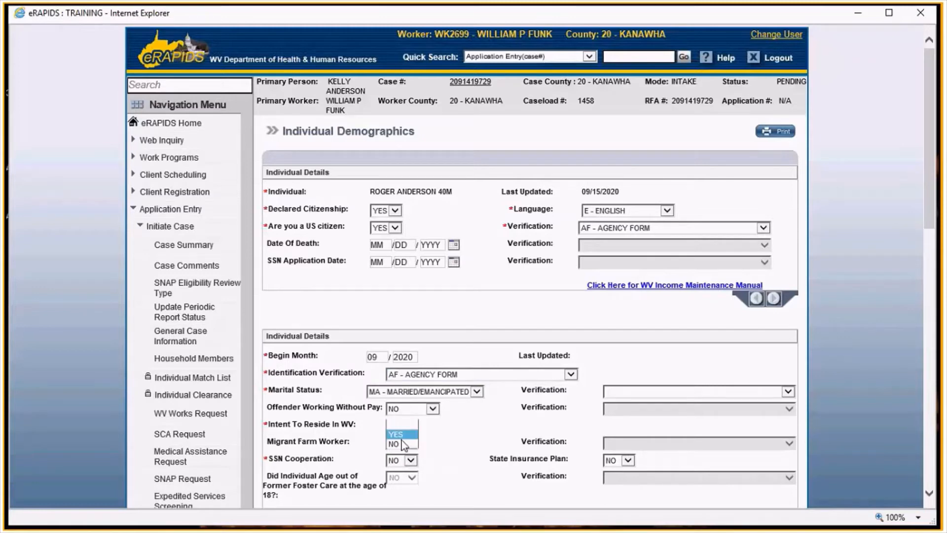
left_click(638, 387)
left_click(637, 401)
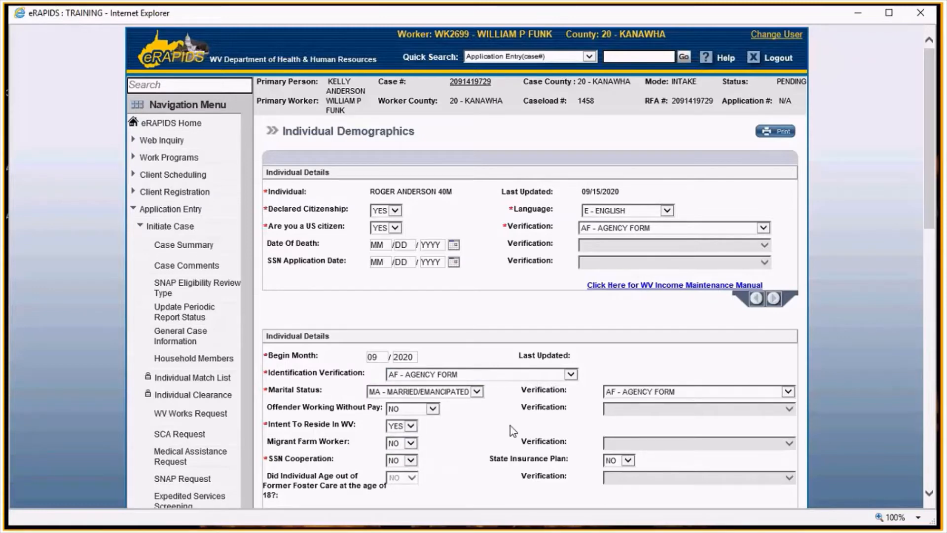
- Answer NO to whether the second adult is frail or fragile
scroll(522, 418, "down", 3)
left_click(508, 380)
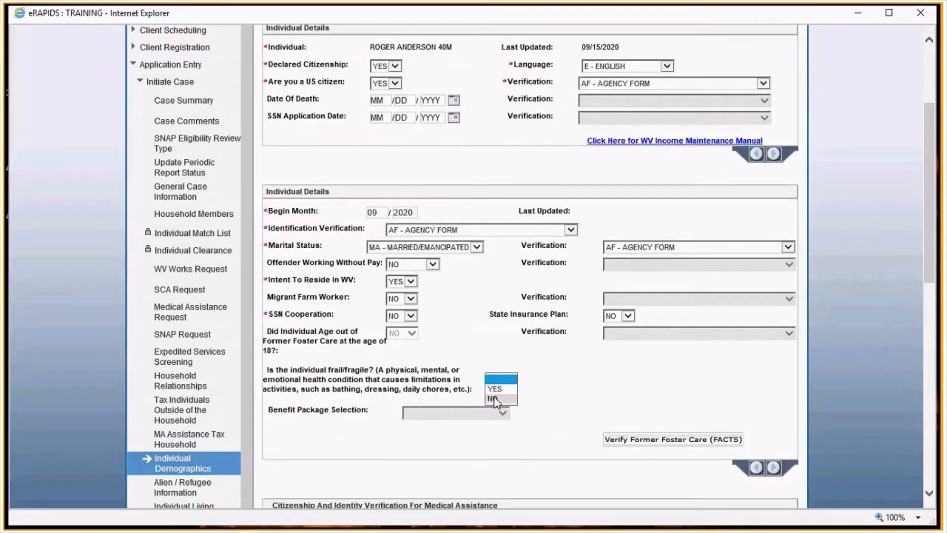
left_click(494, 399)
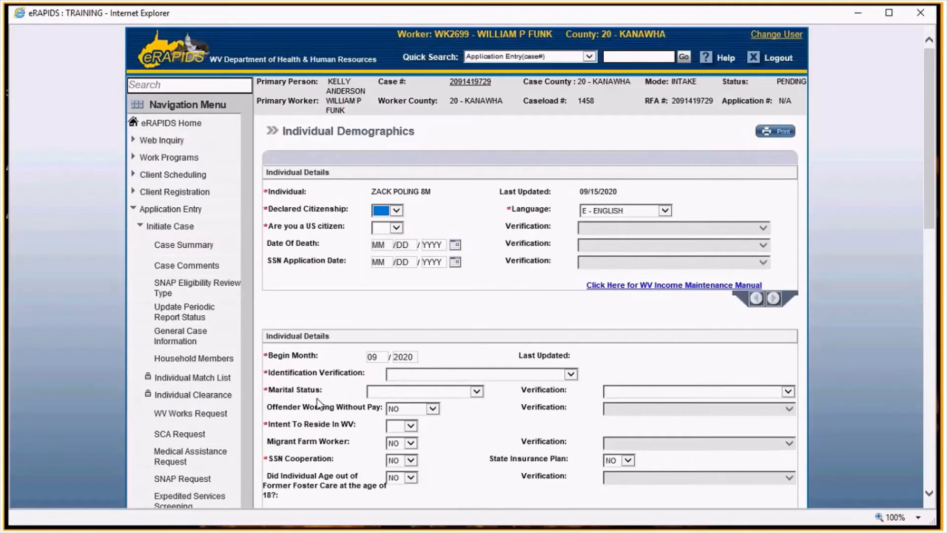
- Set the first child's declared citizenship and US citizen answers to YES, verified by BC - BIRTH CERTIFICATE
left_click(387, 211)
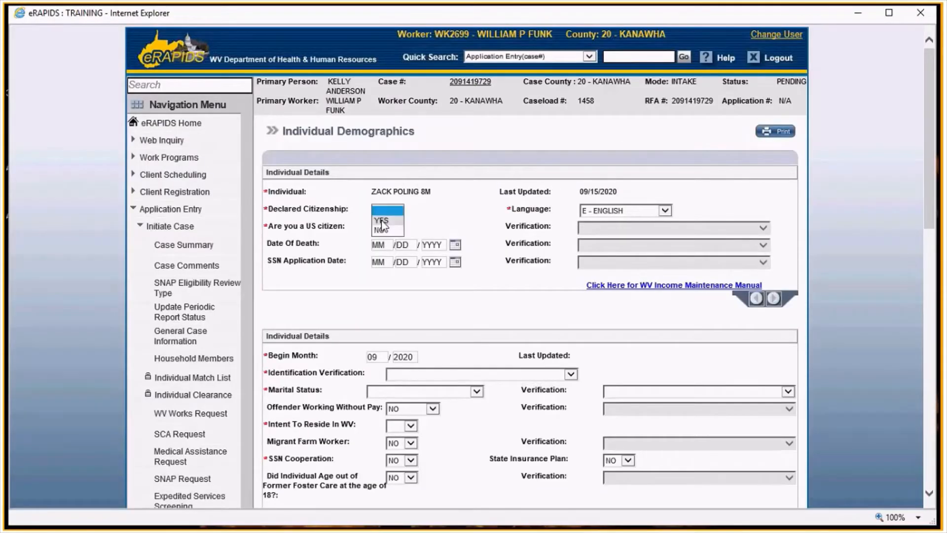
left_click(383, 222)
left_click(382, 229)
left_click(381, 239)
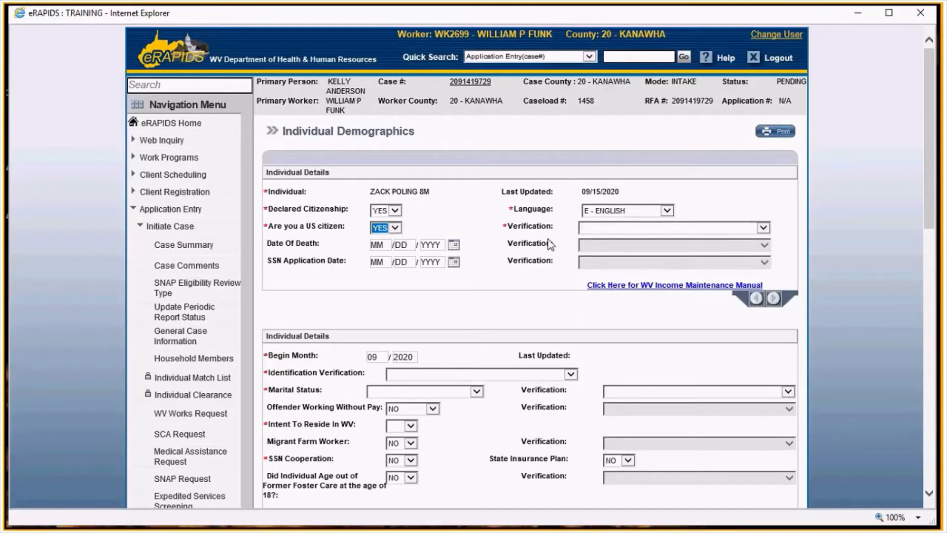
left_click(605, 228)
left_click(608, 319)
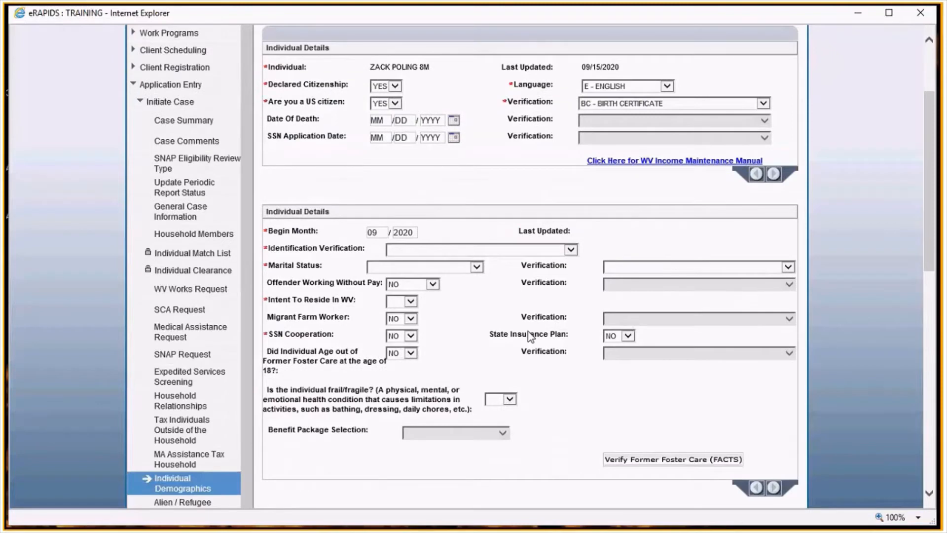
- Set the first child's identification verification to SI - SCHOOL ID CARD
left_click(436, 250)
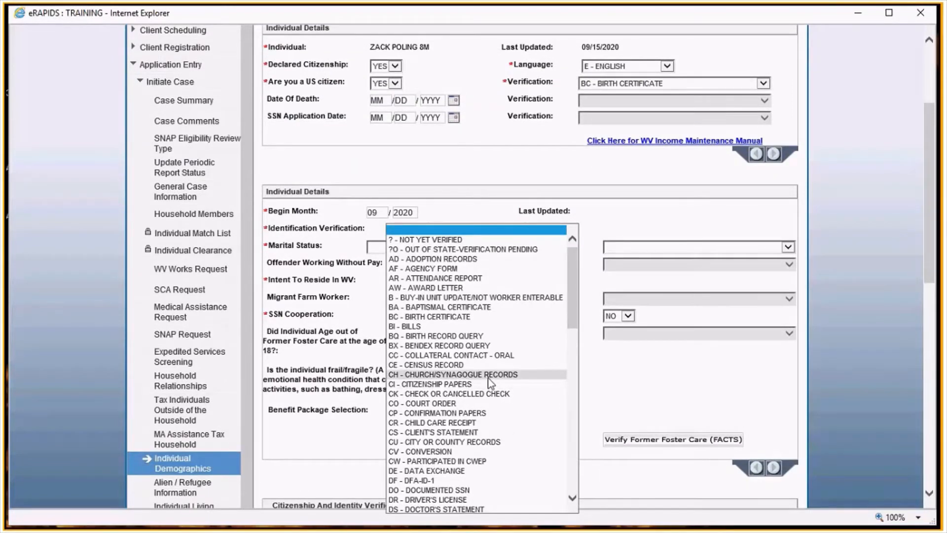
scroll(487, 378, "down", 2)
scroll(487, 377, "up", 2)
scroll(488, 377, "down", 3)
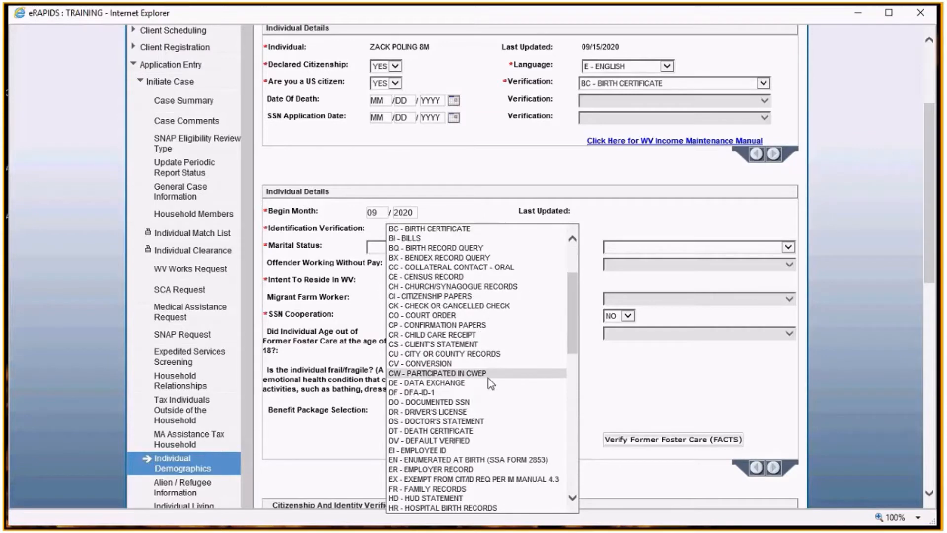
scroll(487, 378, "down", 9)
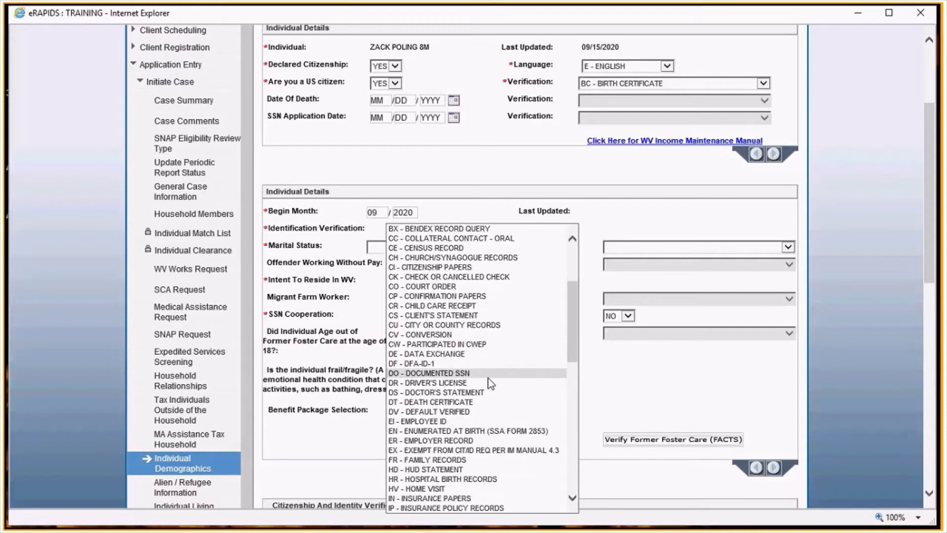
scroll(488, 378, "down", 4)
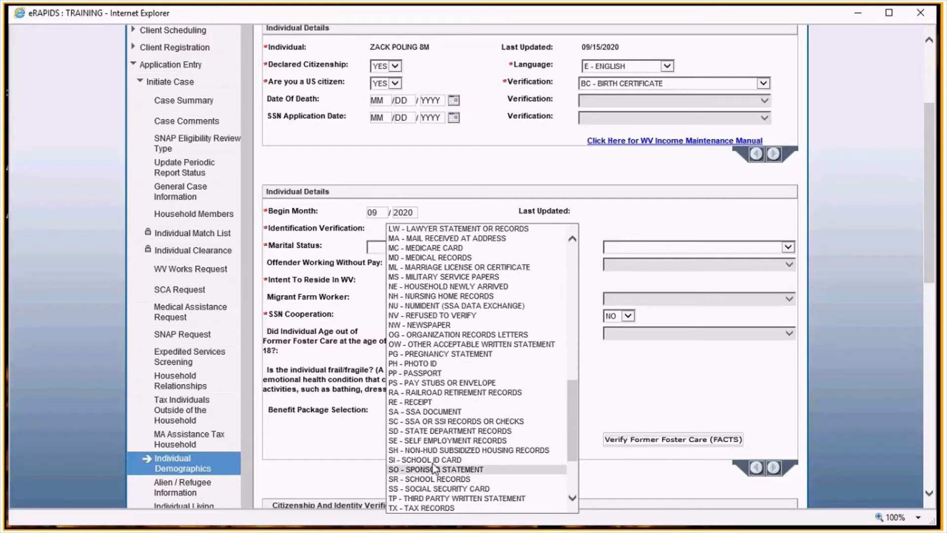
left_click(432, 461)
- Set the first child's marital status to SI - SINGLE-NEVER MARRIED, verified by AF - AGENCY FORM
left_click(417, 249)
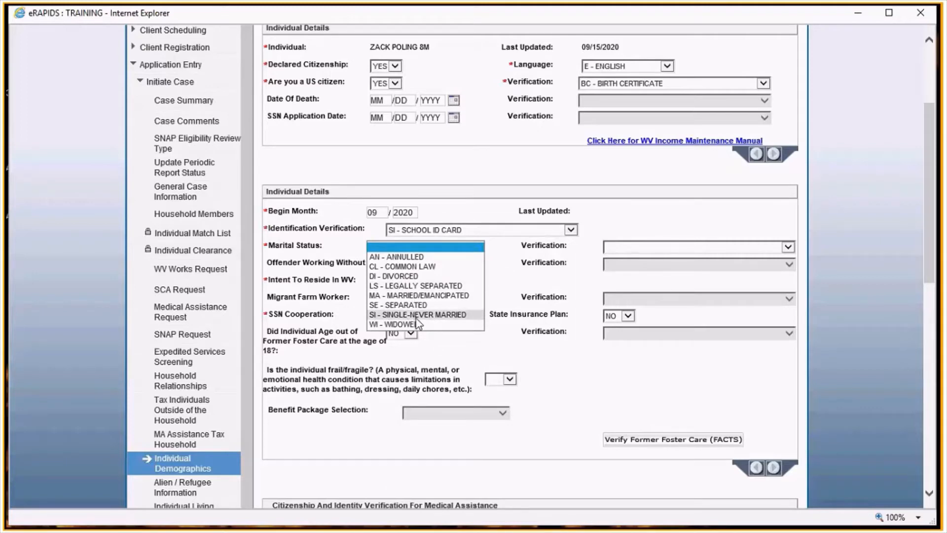
left_click(416, 317)
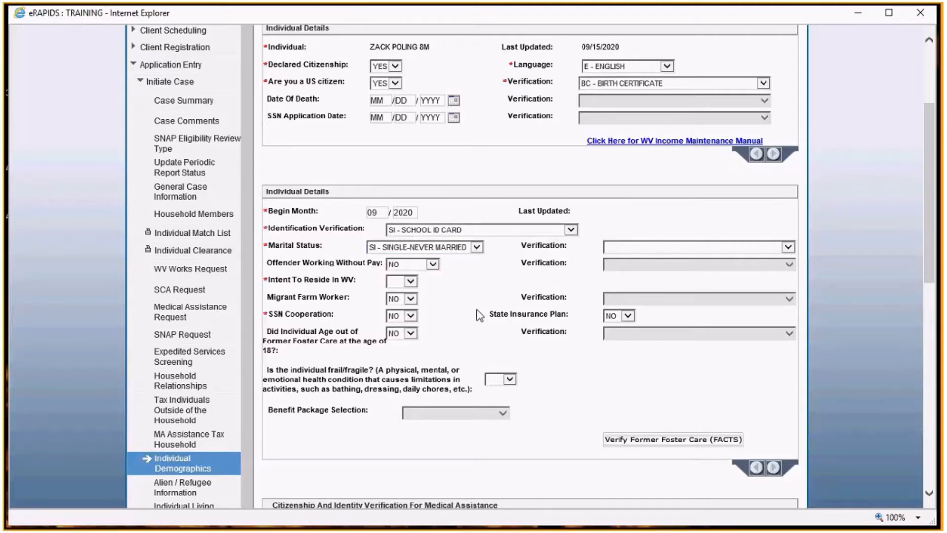
left_click(636, 246)
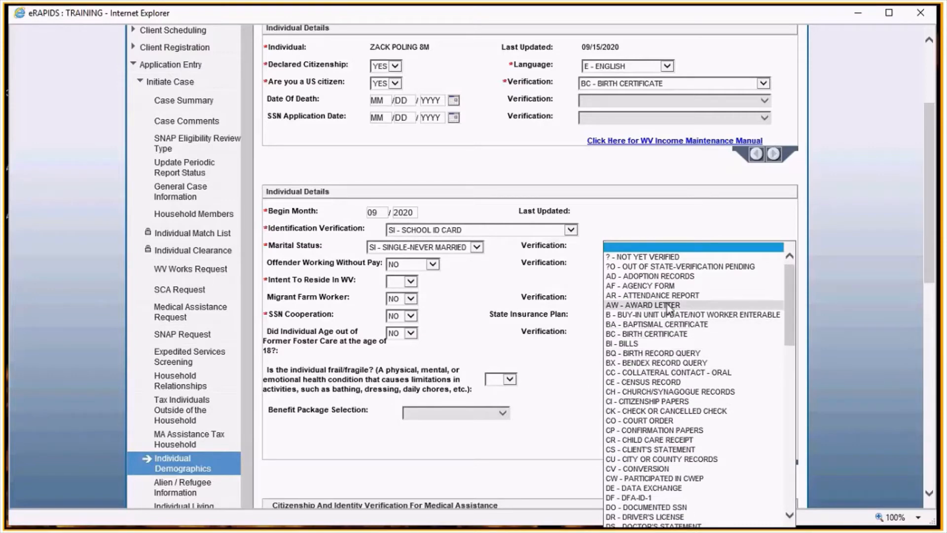
left_click(623, 287)
- Answer YES to intent to reside in WV and NO to frail/fragile, then advance to the next individual
left_click(410, 282)
left_click(397, 295)
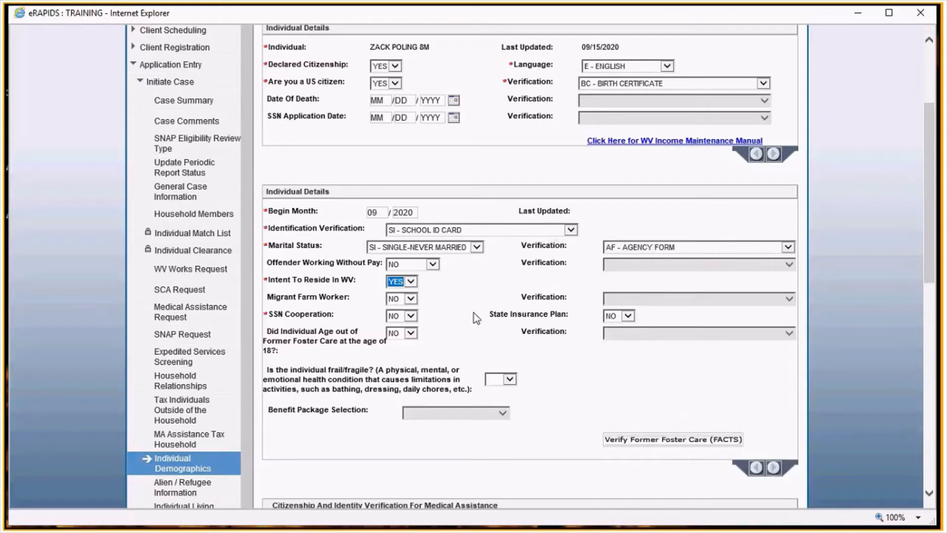
left_click(509, 379)
left_click(496, 401)
scroll(566, 396, "down", 5)
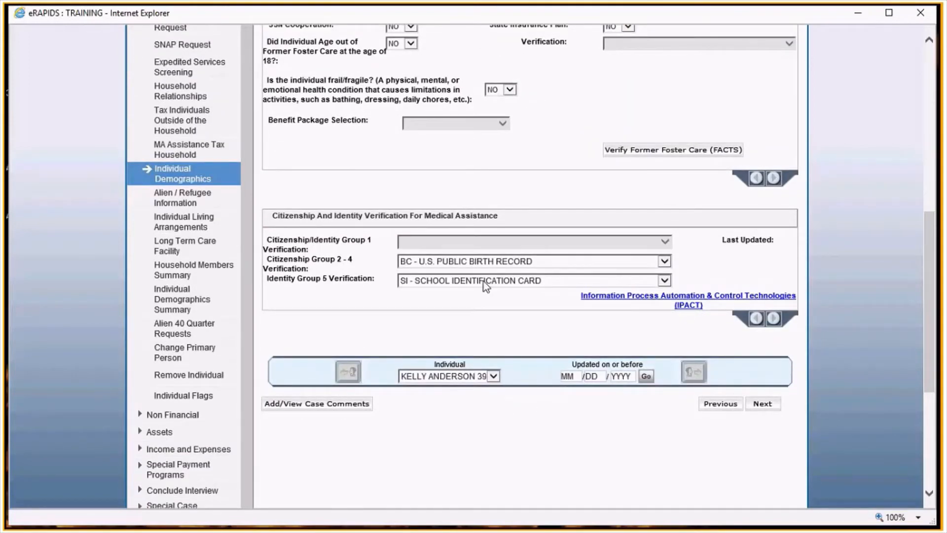
left_click(763, 404)
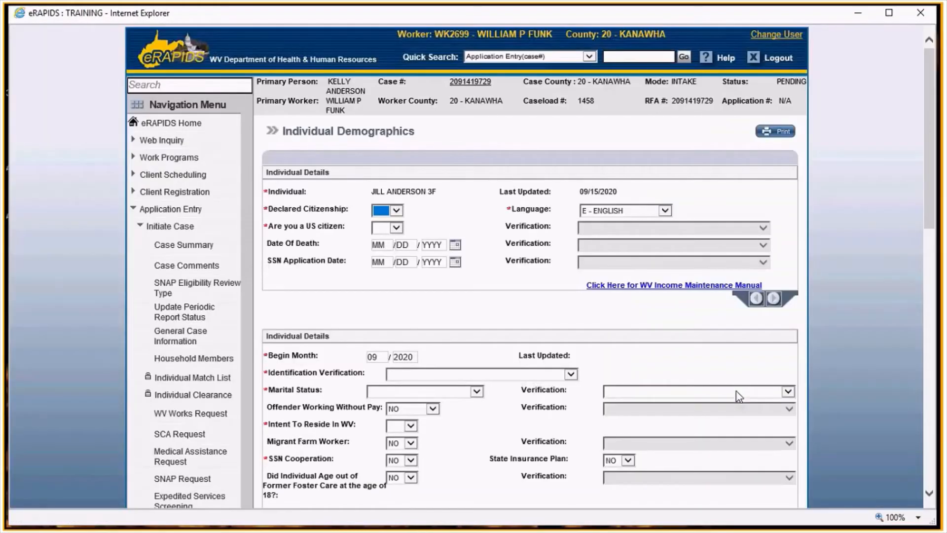
- Set the second child's declared citizenship and US citizen answers to YES, verified by BC - BIRTH CERTIFICATE
left_click(387, 211)
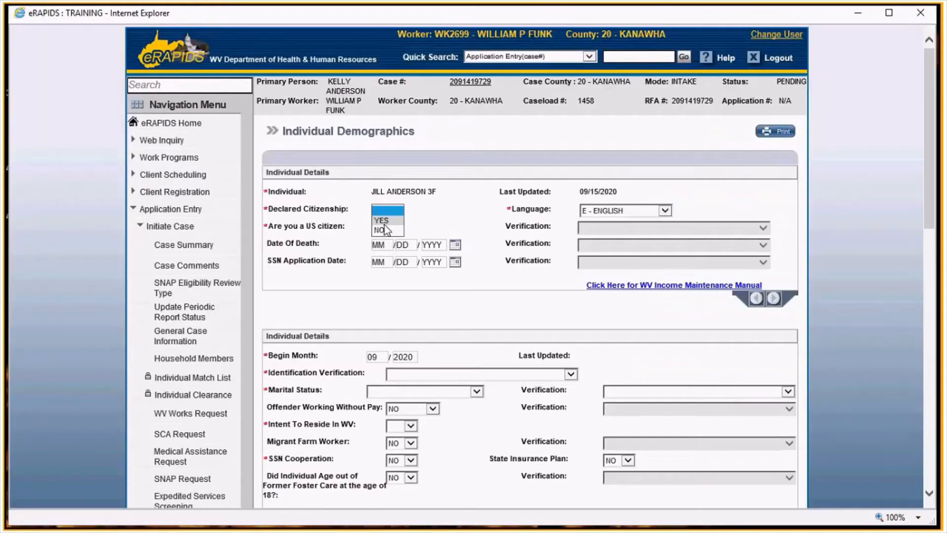
left_click(384, 221)
left_click(386, 230)
left_click(381, 237)
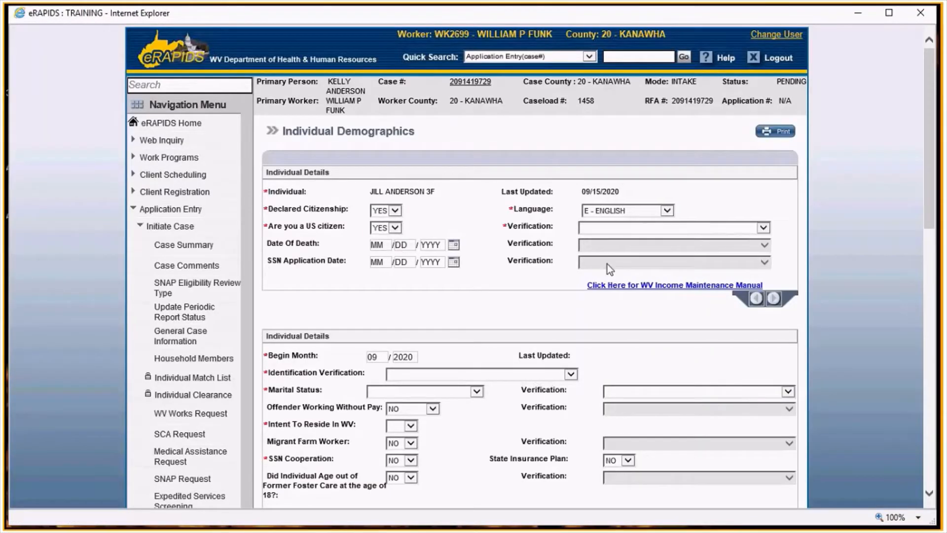
left_click(627, 228)
left_click(620, 266)
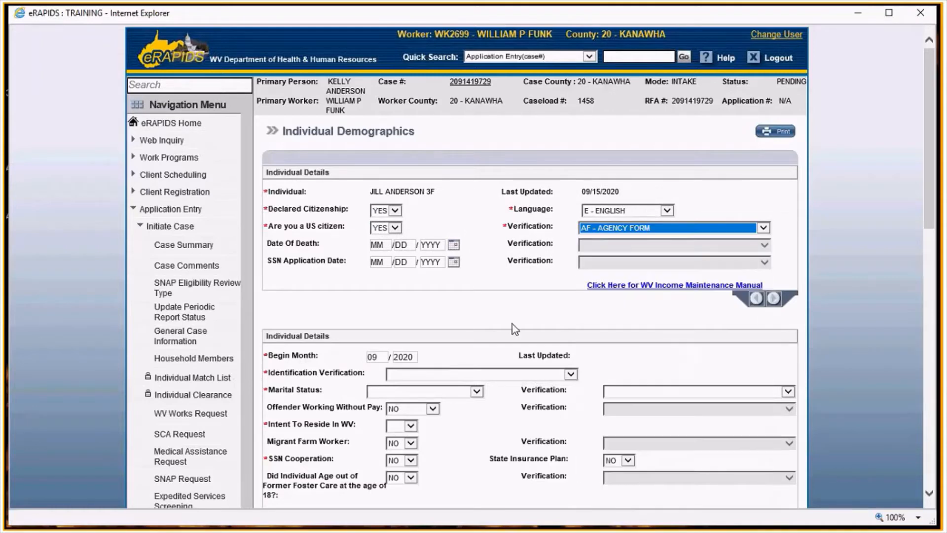
left_click(644, 227)
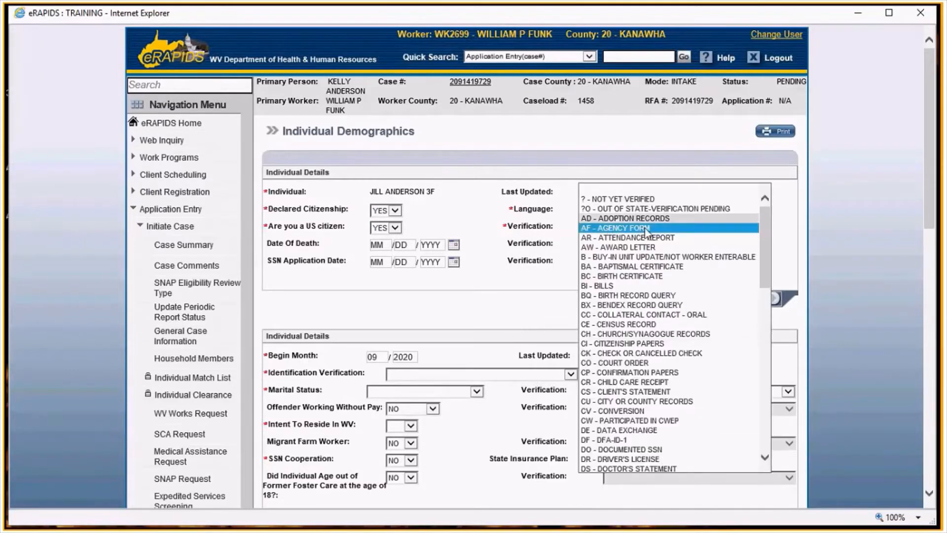
left_click(616, 267)
left_click(624, 231)
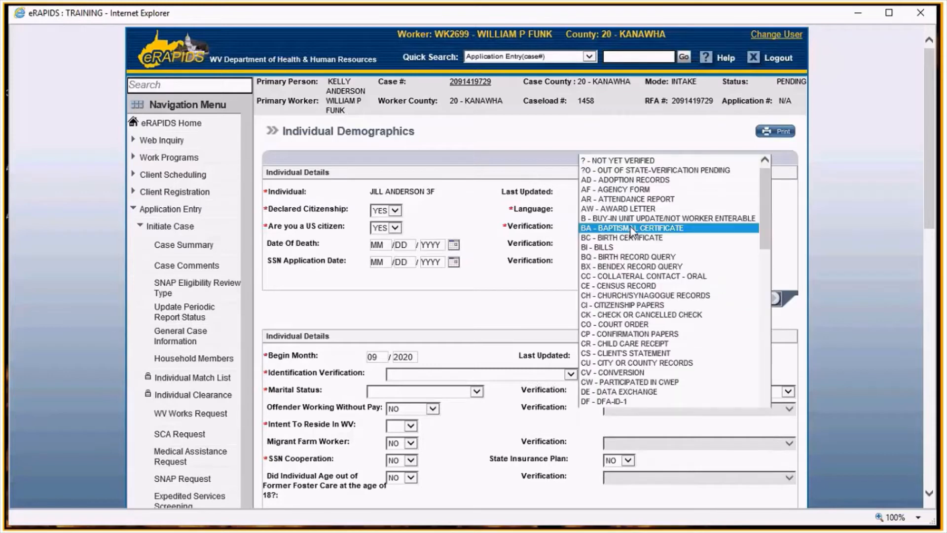
left_click(620, 239)
- Set the second child's identification verification to DF - DFA-ID-1
scroll(524, 313, "down", 1)
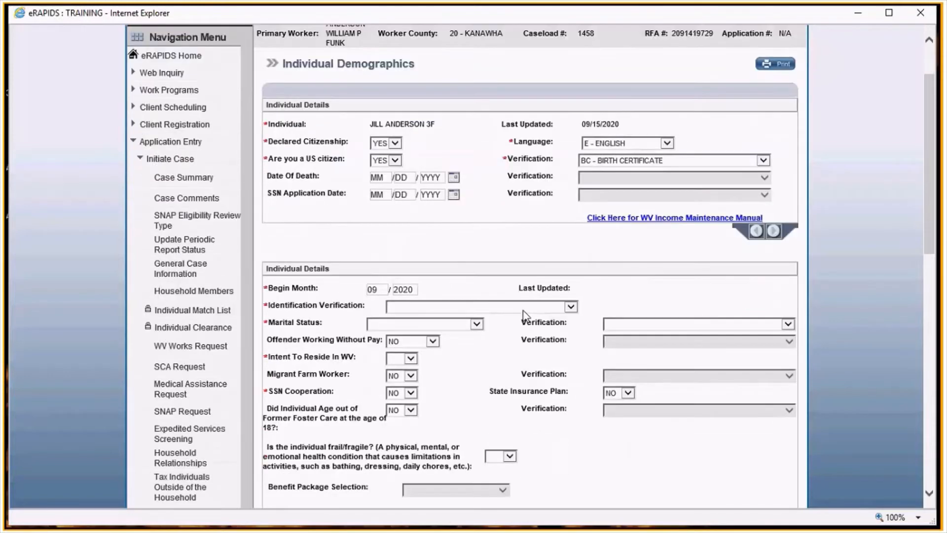
scroll(525, 313, "down", 1)
left_click(432, 231)
scroll(415, 276, "down", 2)
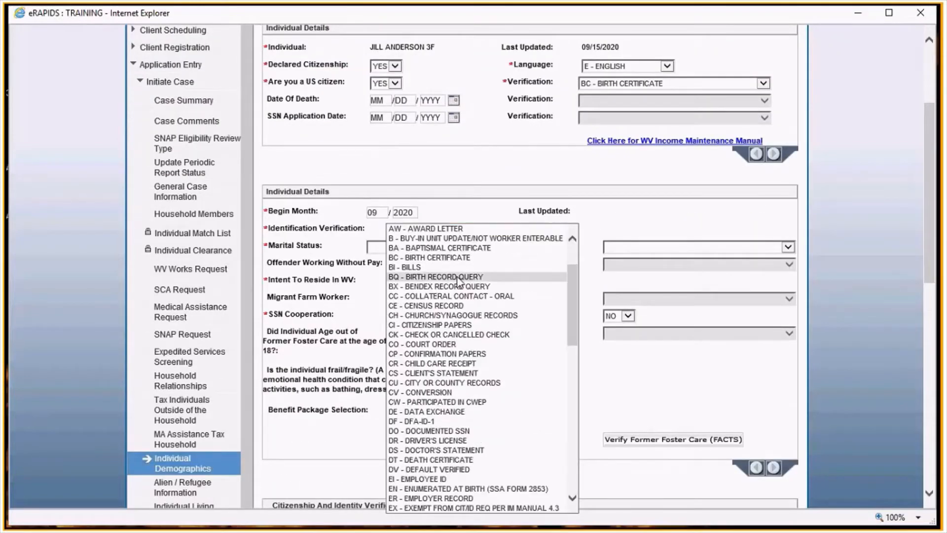
left_click(412, 421)
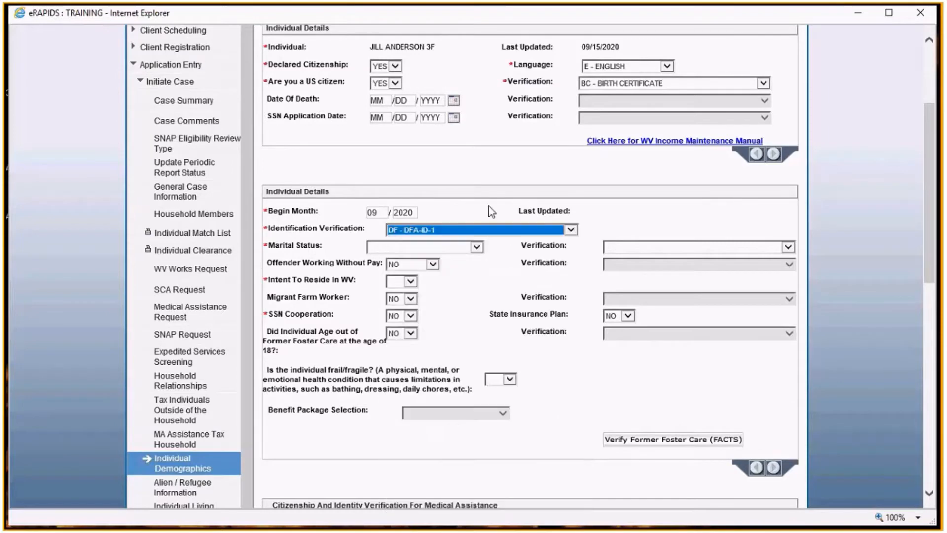
- Set the second child's marital status to SI - SINGLE-NEVER MARRIED, verified by AF - AGENCY FORM
left_click(379, 248)
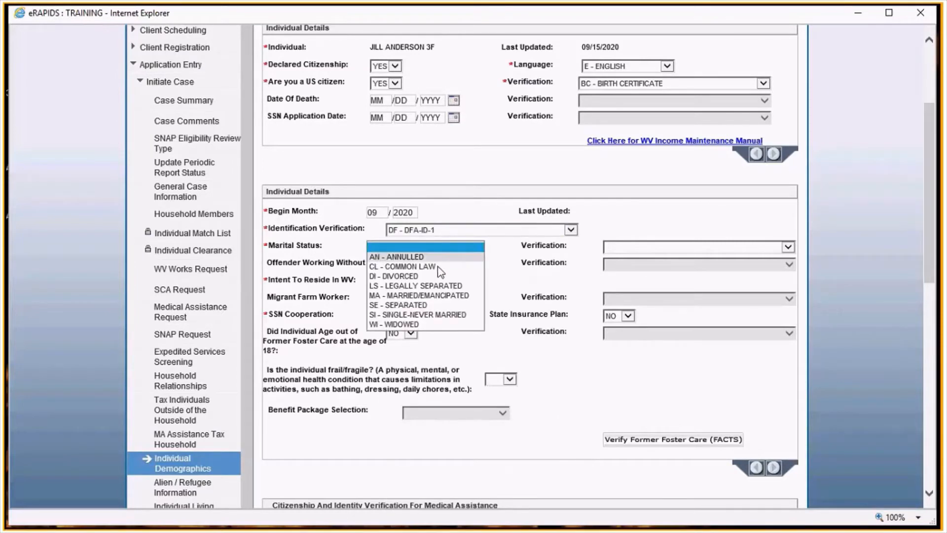
left_click(417, 314)
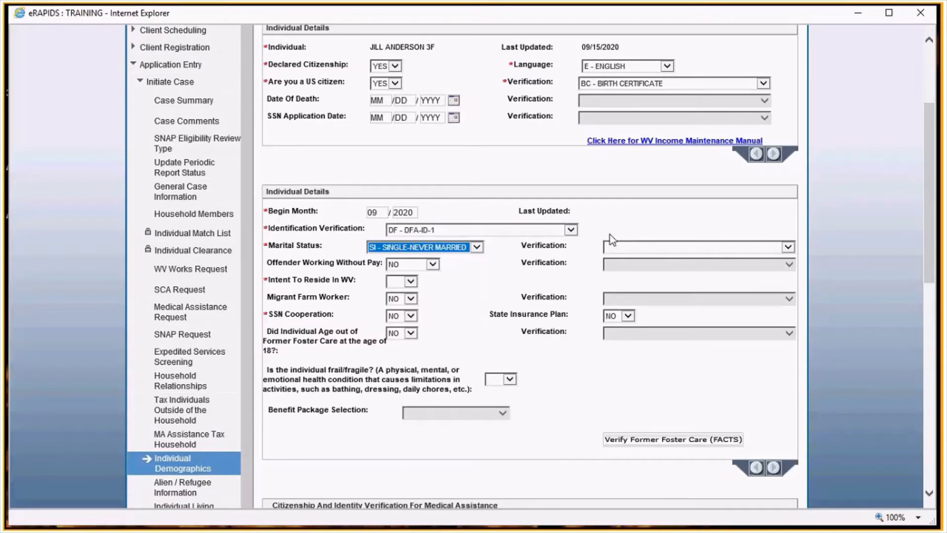
left_click(638, 247)
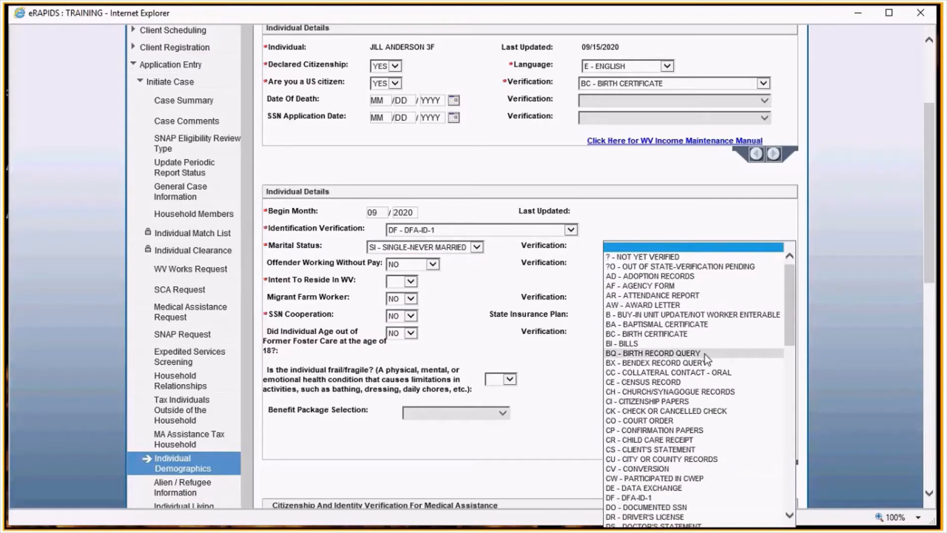
left_click(647, 286)
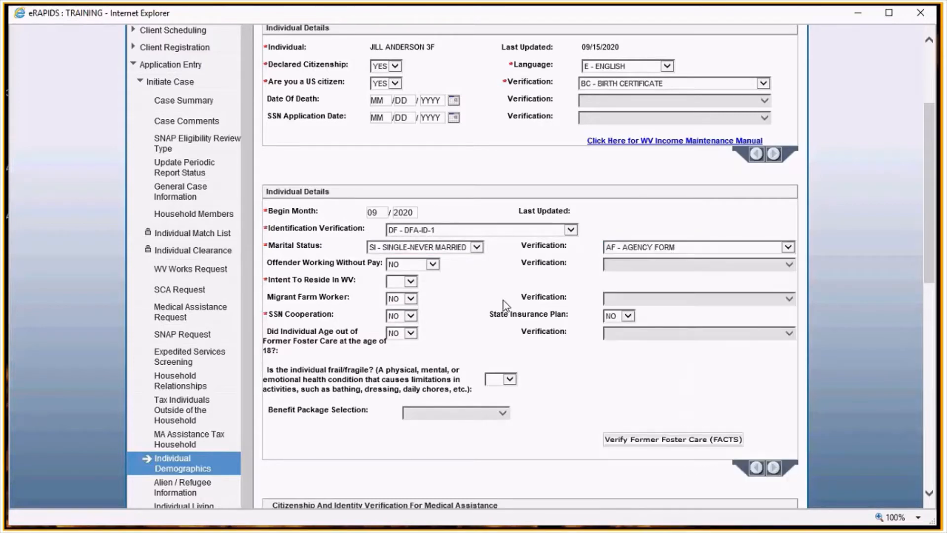
- Answer YES to intent to reside in WV and NO to frail/fragile for the second child
scroll(506, 306, "down", 1)
scroll(507, 305, "down", 2)
left_click(407, 136)
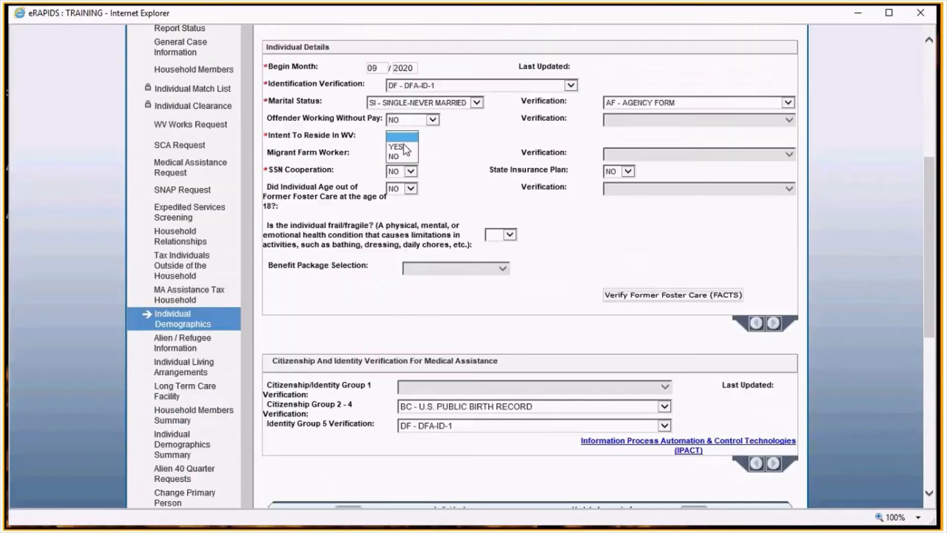
left_click(399, 147)
left_click(502, 236)
left_click(496, 254)
- On Individual Living Arrangements, set the primary person's arrangement type to 01 - HOUSE/APT/TRAILER, verified by AF - AGENCY FORM
scroll(584, 260, "down", 2)
scroll(584, 262, "down", 1)
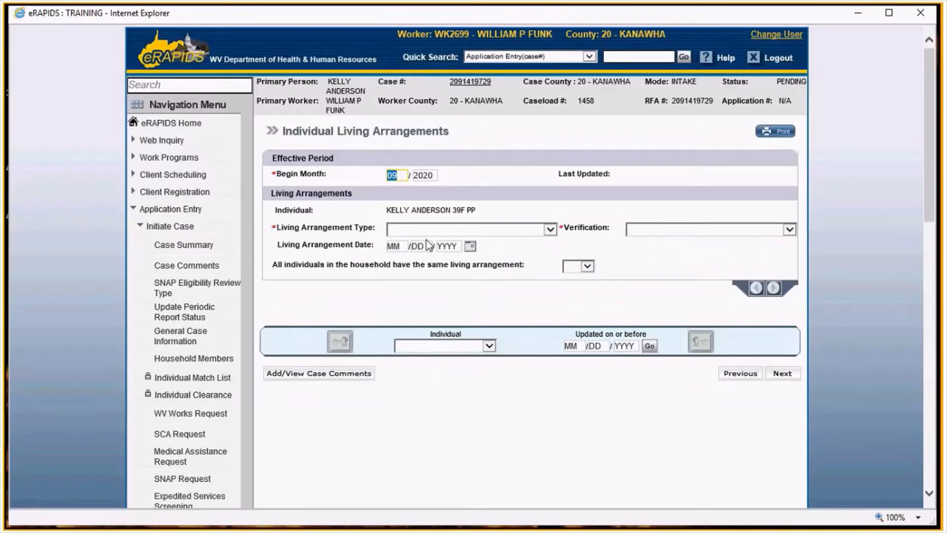
left_click(442, 228)
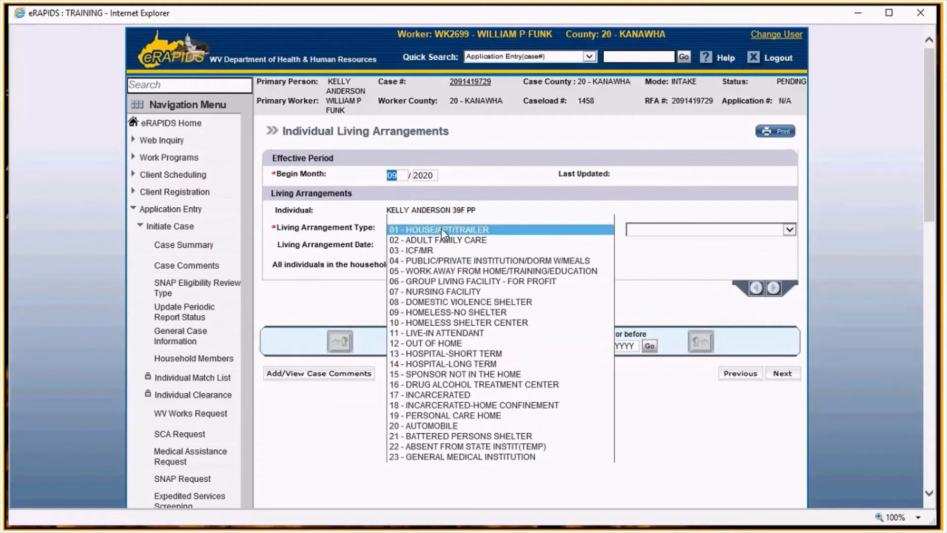
left_click(441, 240)
left_click(718, 229)
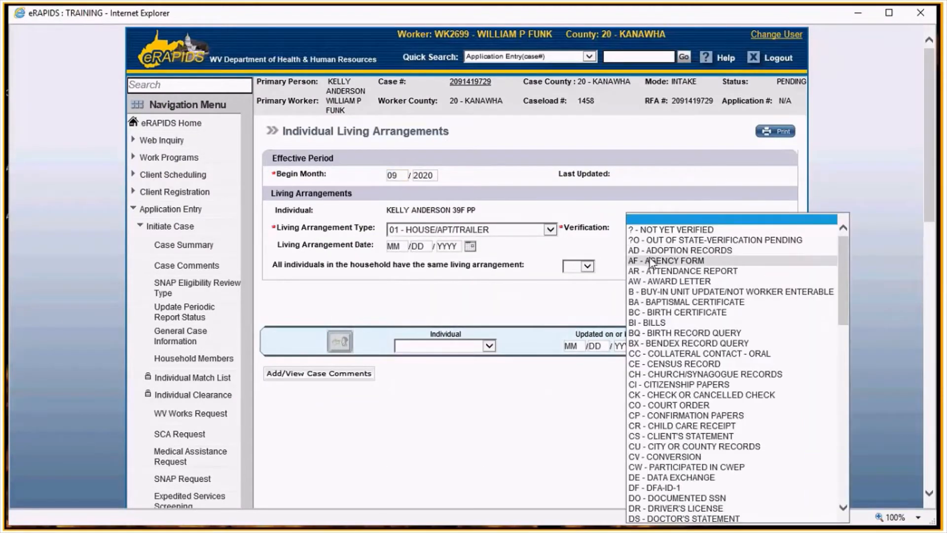
left_click(681, 260)
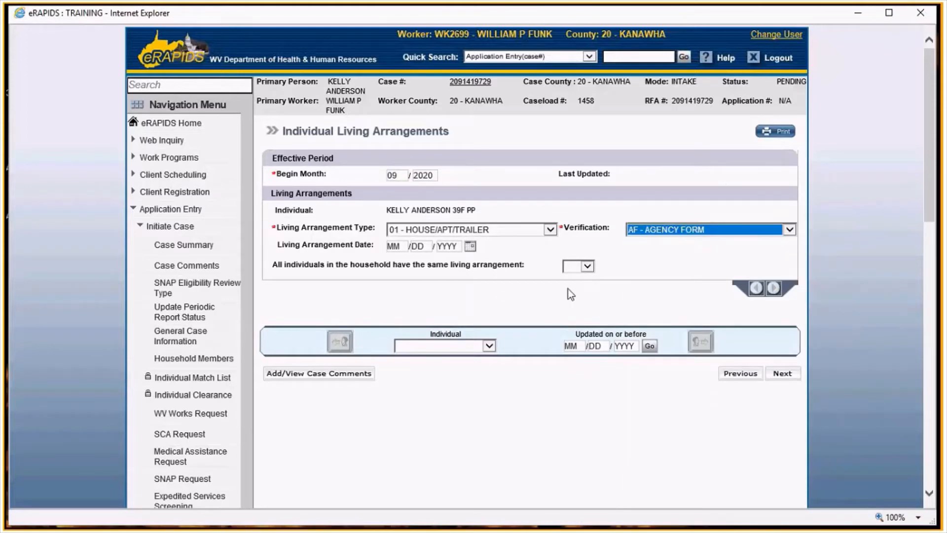
- Indicate YES that all household members share the same living arrangement and continue to the next page
left_click(587, 267)
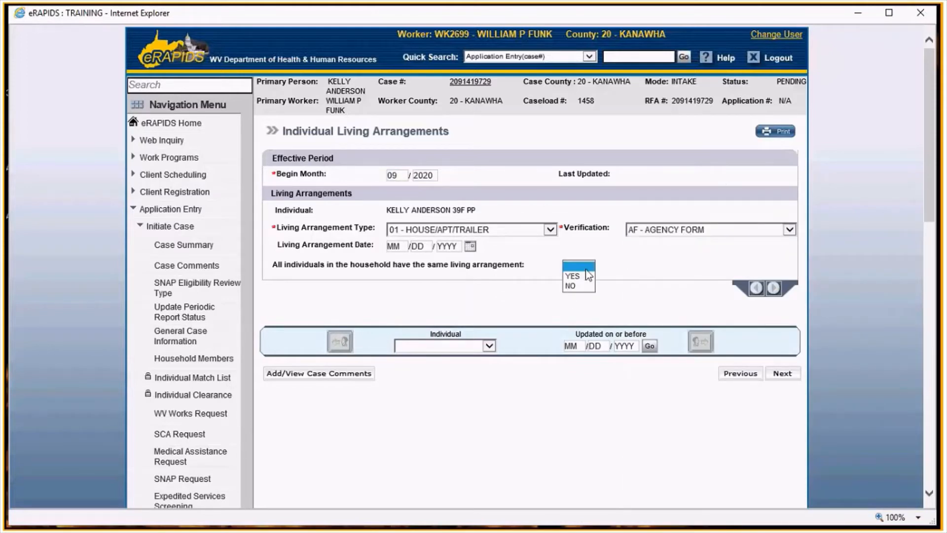
left_click(586, 276)
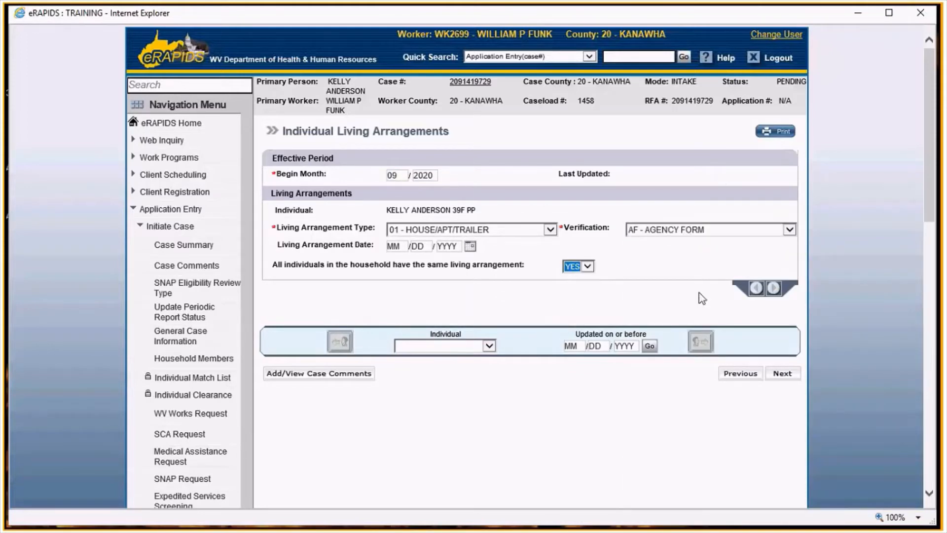
left_click(785, 373)
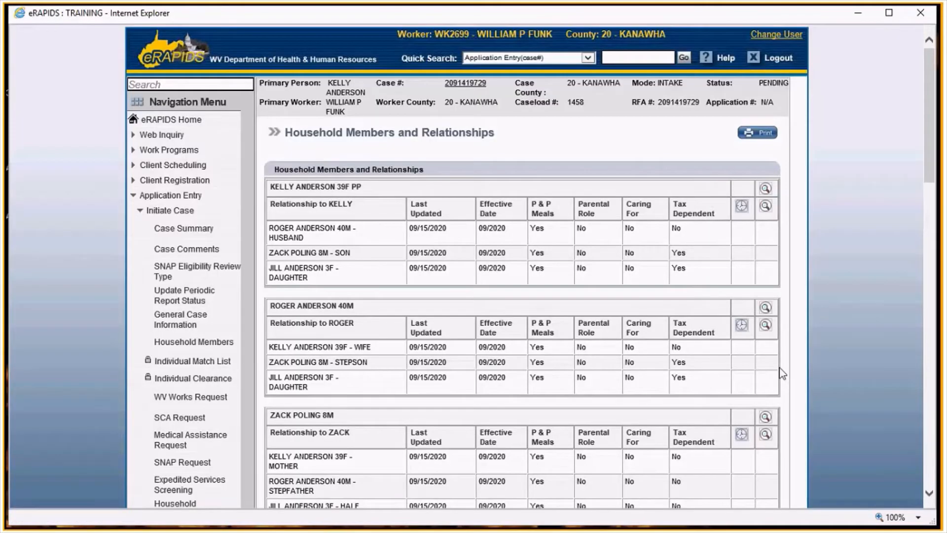
- Review the household members, tax relationships and program requests summary, then continue
scroll(783, 373, "down", 10)
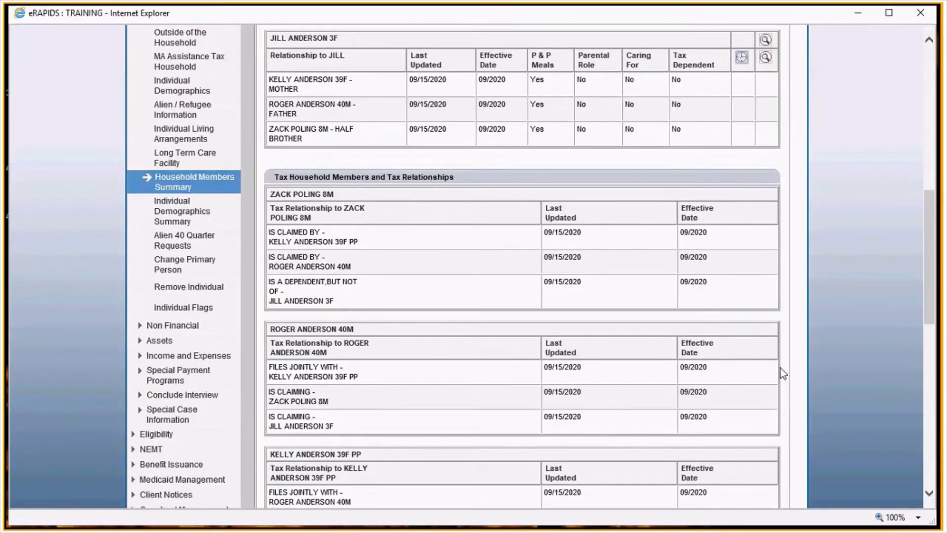
scroll(783, 374, "up", 6)
scroll(783, 373, "up", 1)
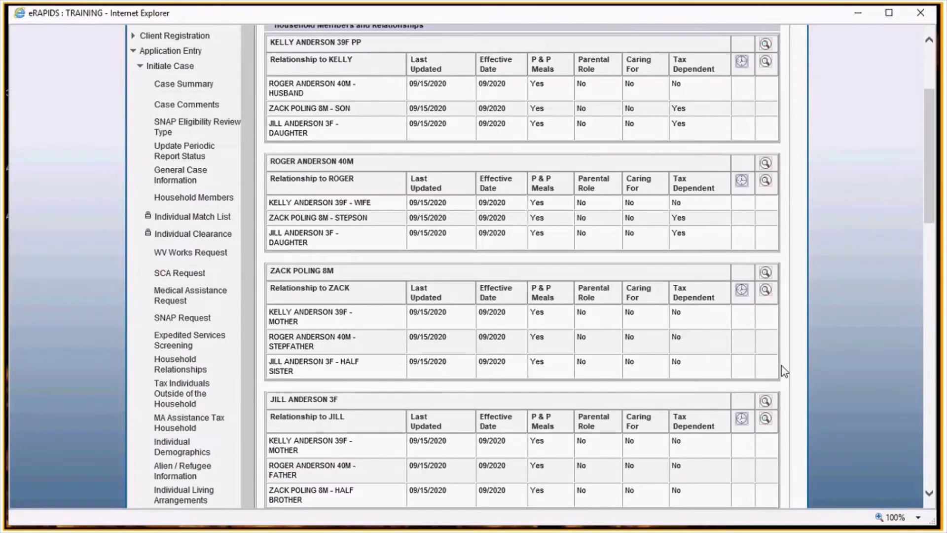
scroll(783, 371, "down", 1)
scroll(782, 365, "down", 5)
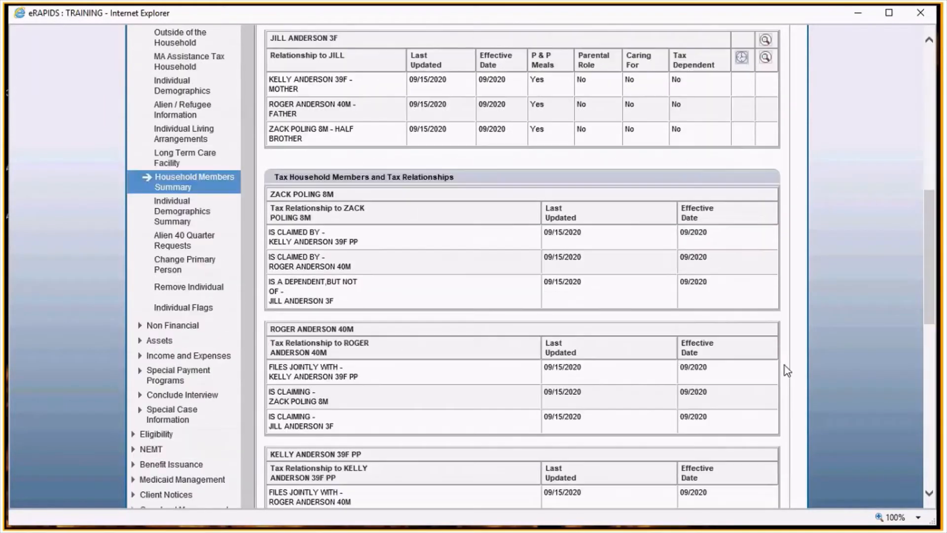
scroll(787, 371, "down", 4)
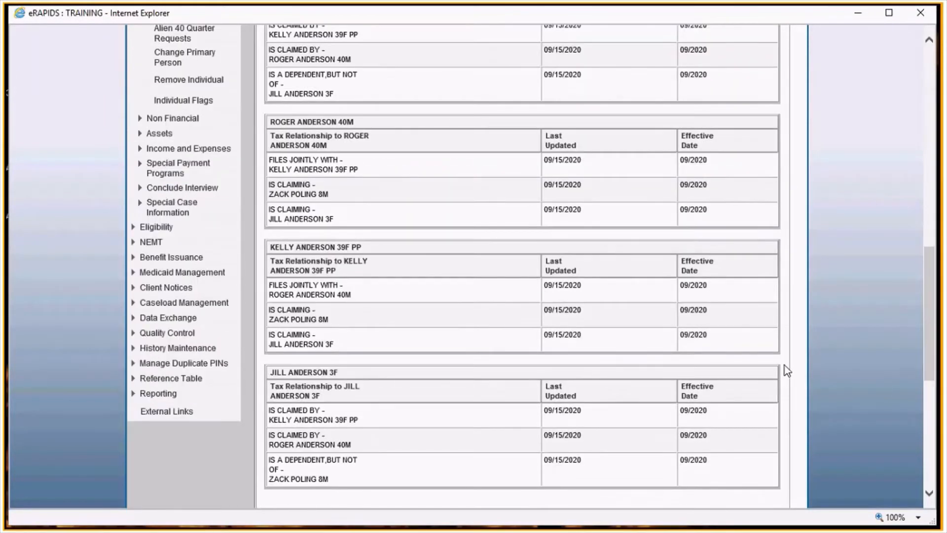
scroll(786, 371, "down", 5)
scroll(787, 371, "down", 2)
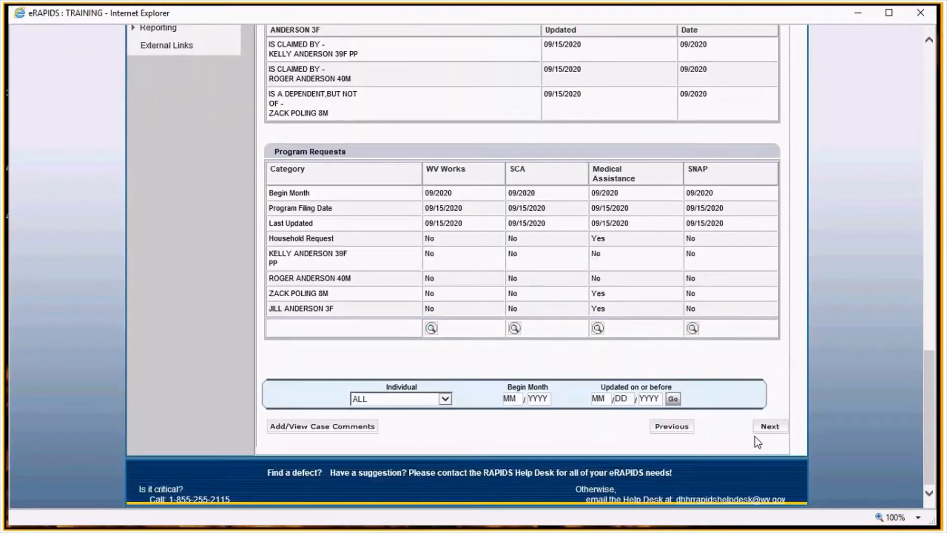
left_click(767, 426)
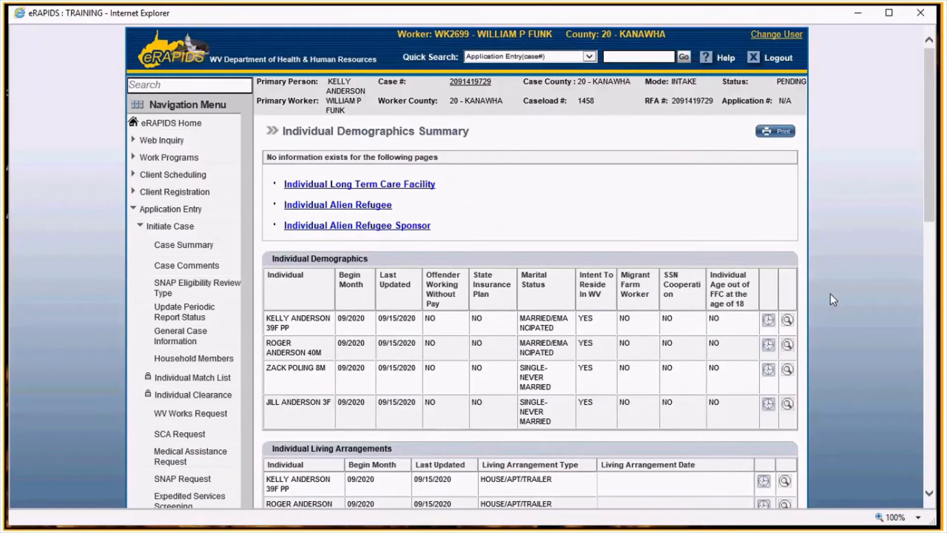
- On School Enrollment, set the primary person's highest education to 00 - NOT ATTENDED SCHOOL, verified by AF - AGENCY FORM
scroll(777, 354, "down", 4)
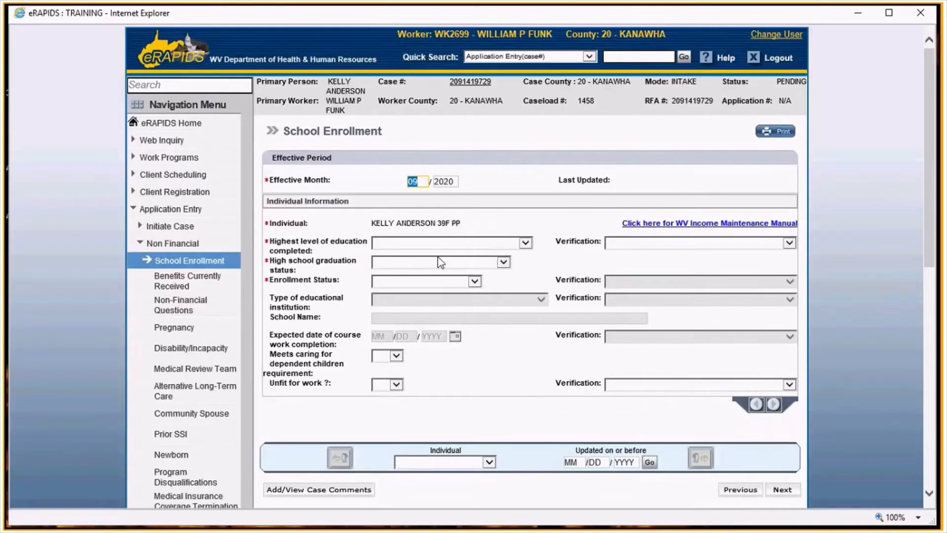
left_click(451, 245)
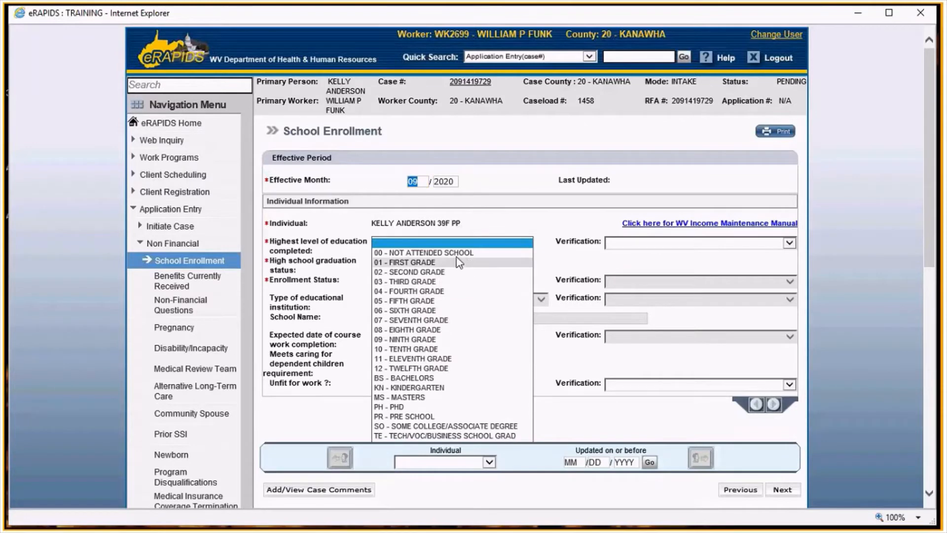
left_click(426, 253)
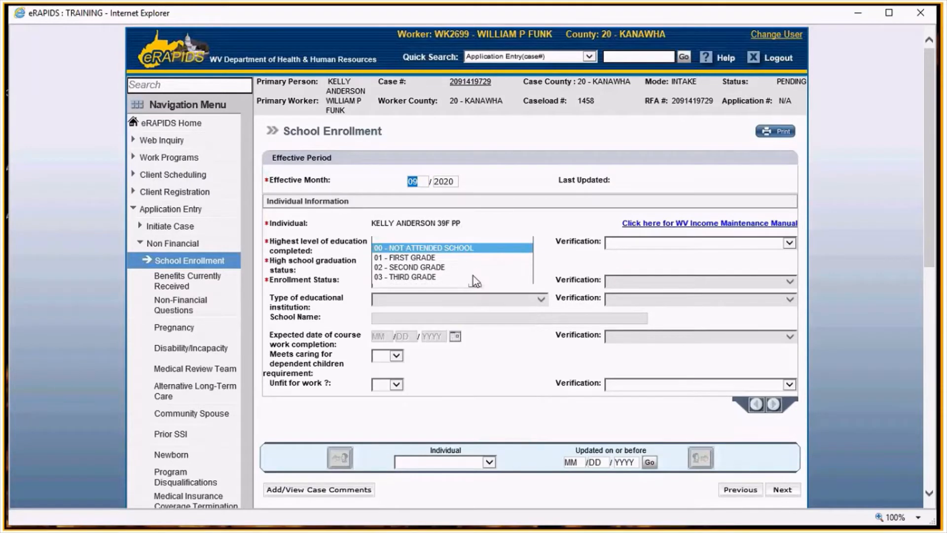
left_click(632, 244)
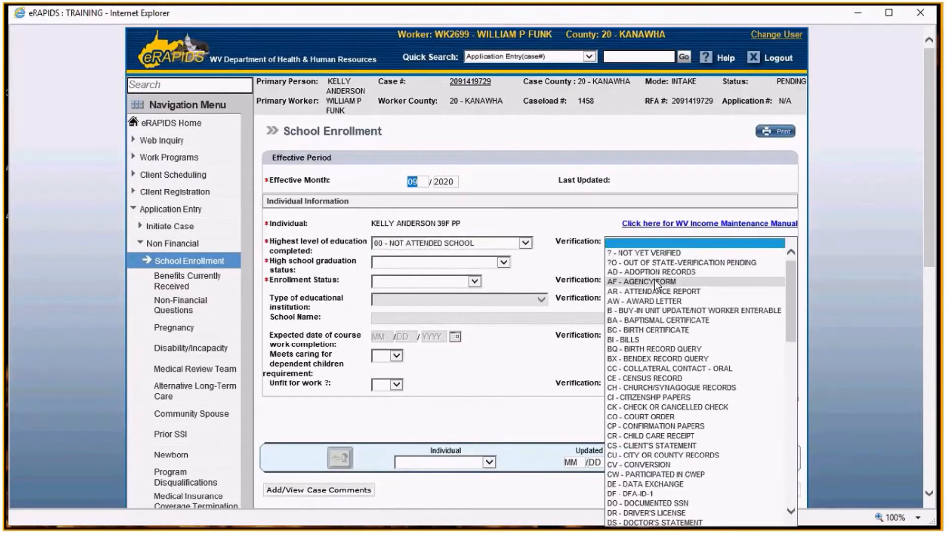
left_click(654, 282)
- Set her high school graduation status to NOT - NOT GRADUATED, choose her enrollment status, and save
left_click(386, 265)
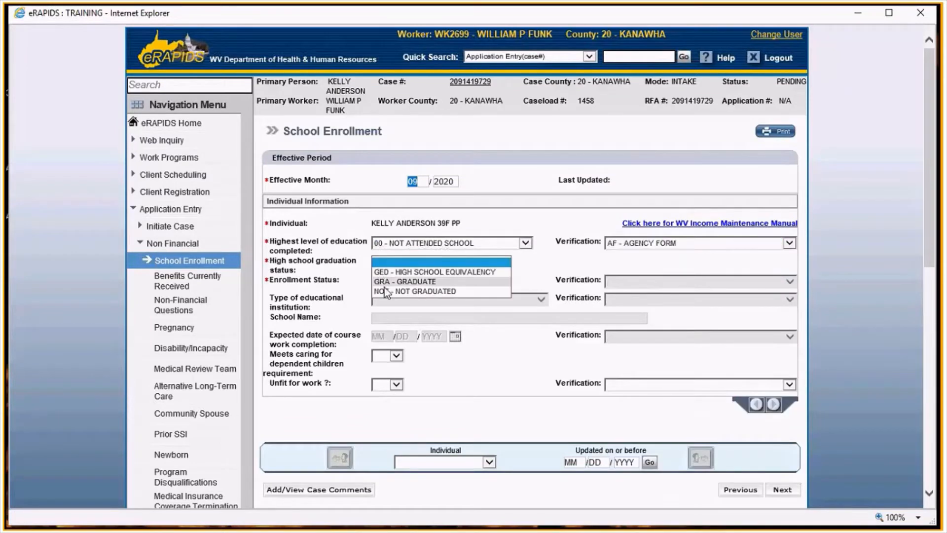
left_click(384, 290)
left_click(404, 282)
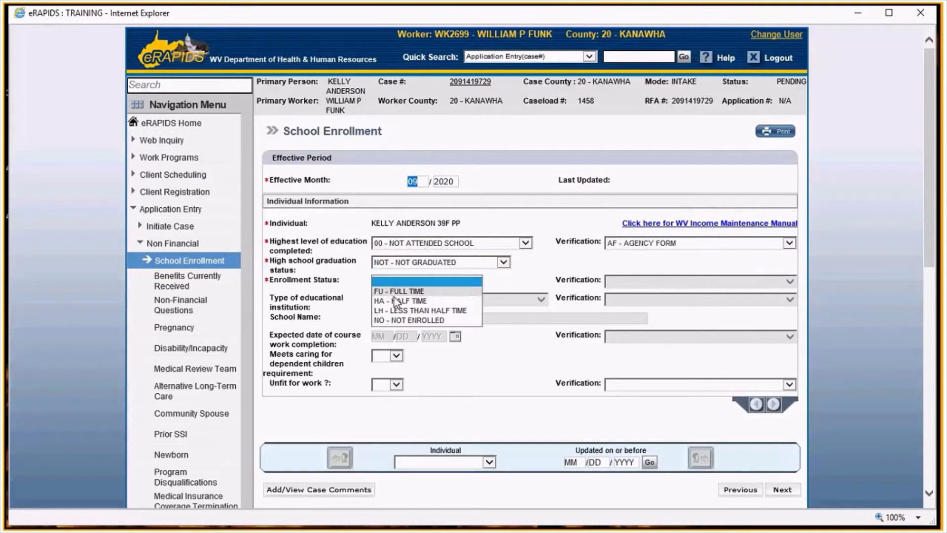
left_click(451, 351)
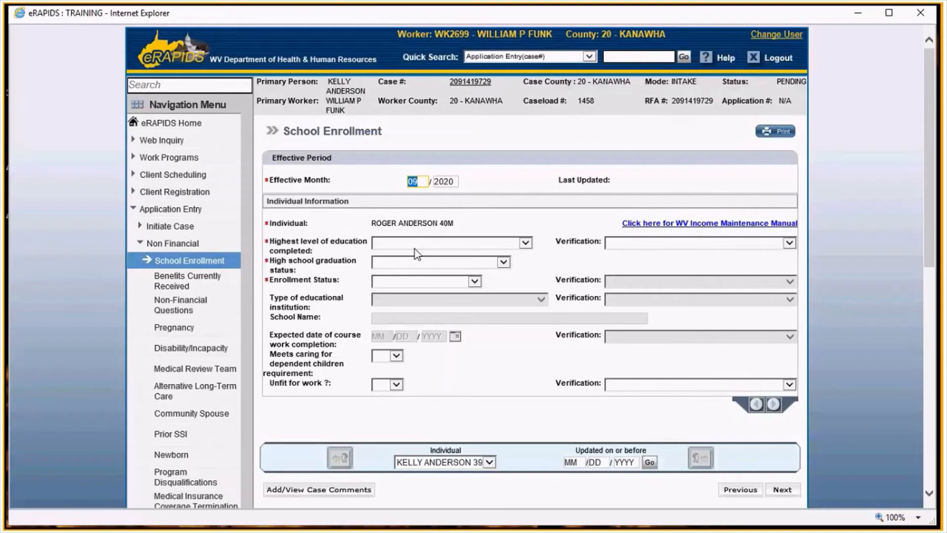
- For the second adult, set highest education to 00 - NOT ATTENDED SCHOOL, verified by AF - AGENCY FORM
left_click(415, 249)
left_click(623, 242)
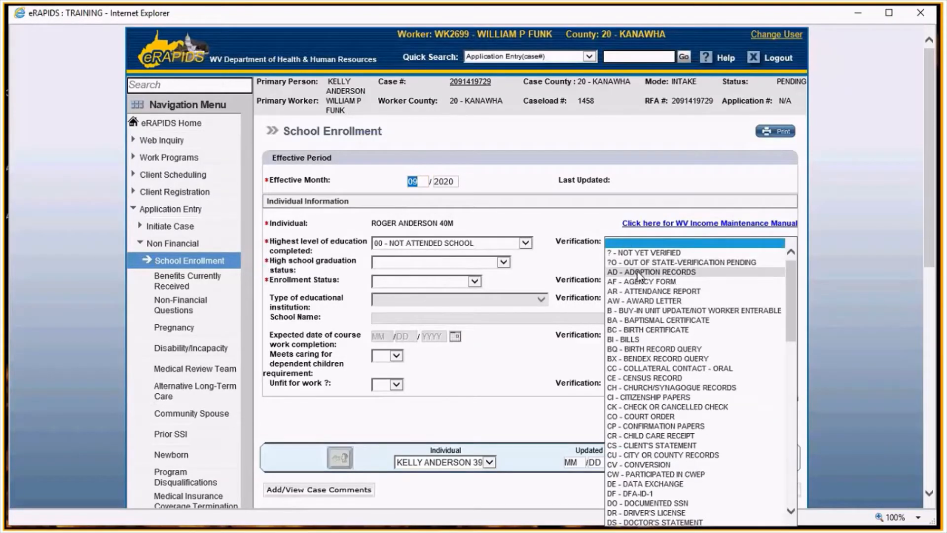
left_click(633, 285)
- Set his graduation status to NOT - NOT GRADUATED, choose his enrollment status, and save
left_click(416, 264)
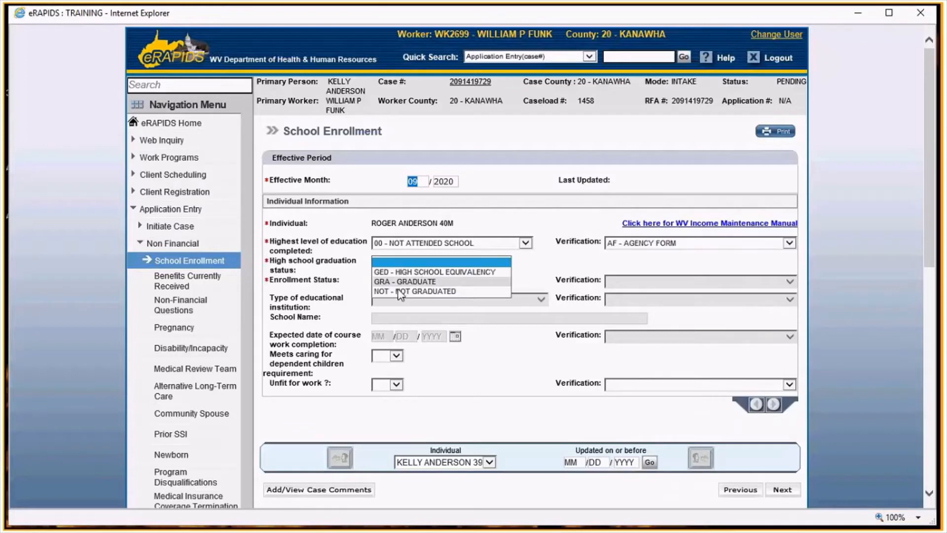
left_click(402, 287)
left_click(404, 281)
left_click(434, 323)
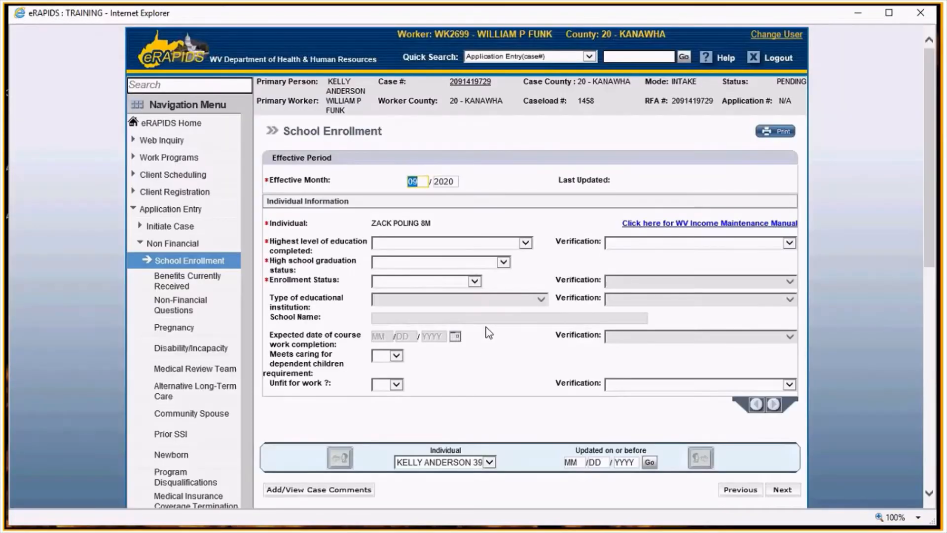
- For the first child, set highest education to 00 - NOT ATTENDED SCHOOL, verified by AF - AGENCY FORM
left_click(473, 242)
left_click(410, 250)
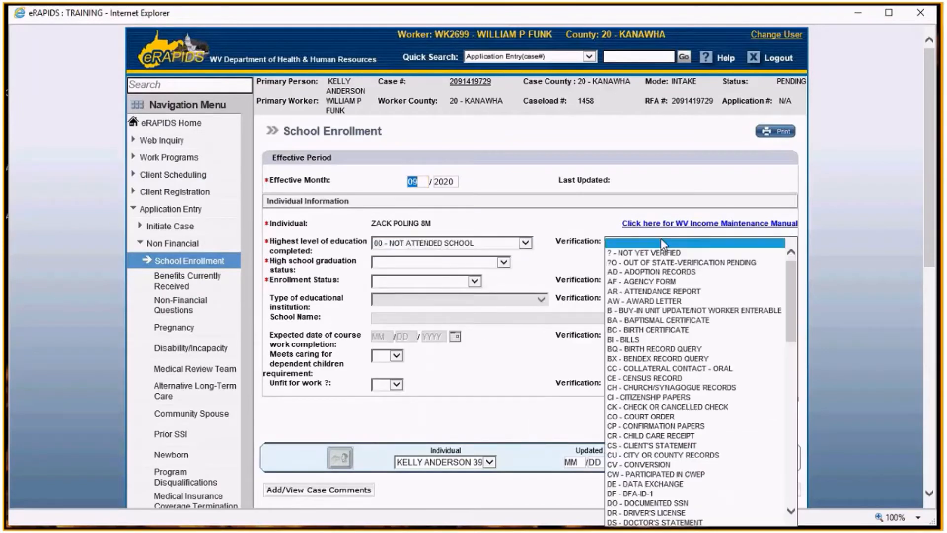
left_click(661, 242)
left_click(640, 281)
- Set the first child's graduation status and enrollment status, then save
left_click(503, 261)
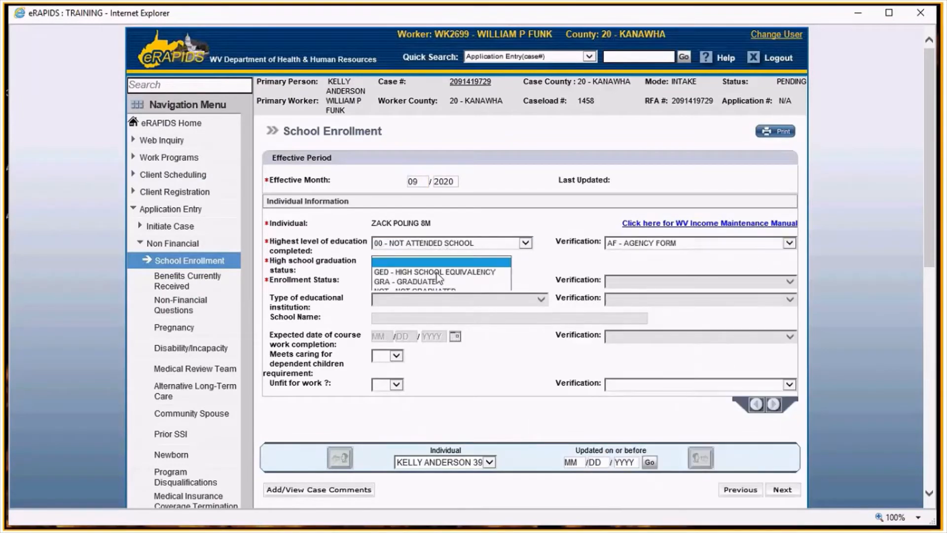
left_click(386, 291)
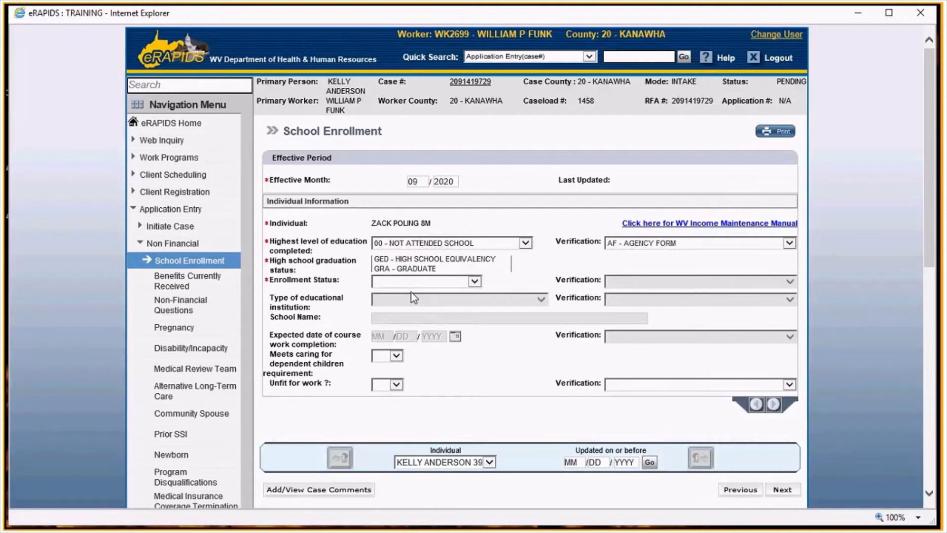
left_click(475, 281)
left_click(421, 301)
key("Return")
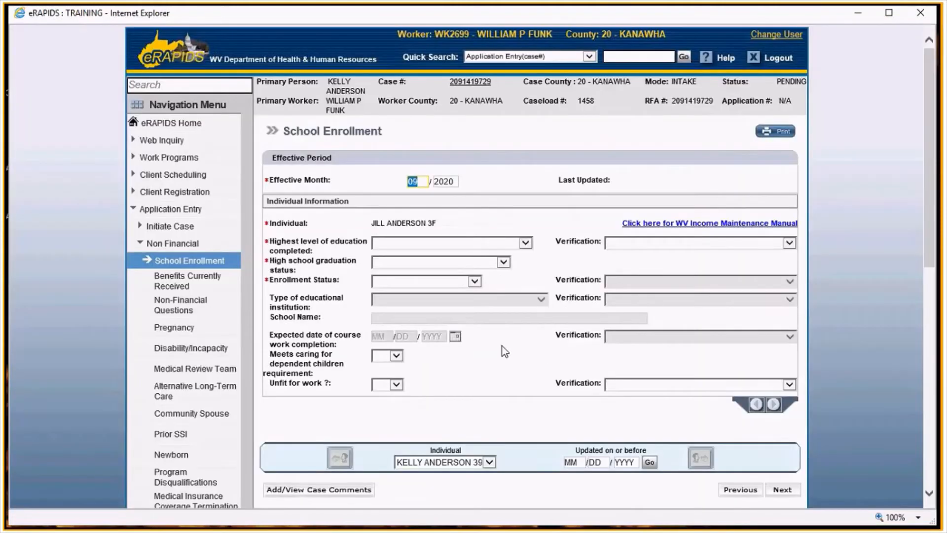
- For the second child, set highest education to 00 - NOT ATTENDED SCHOOL, verified by AF - AGENCY FORM
left_click(526, 243)
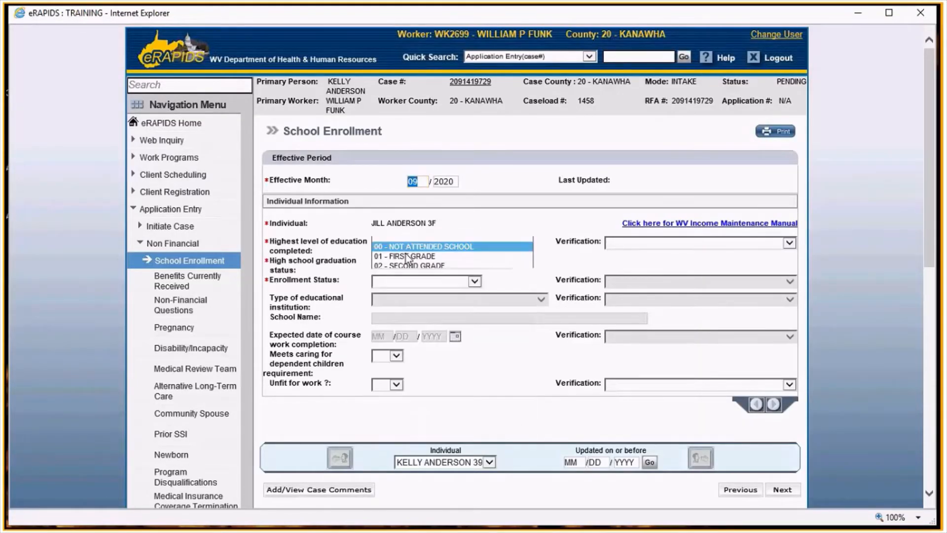
left_click(407, 246)
left_click(649, 244)
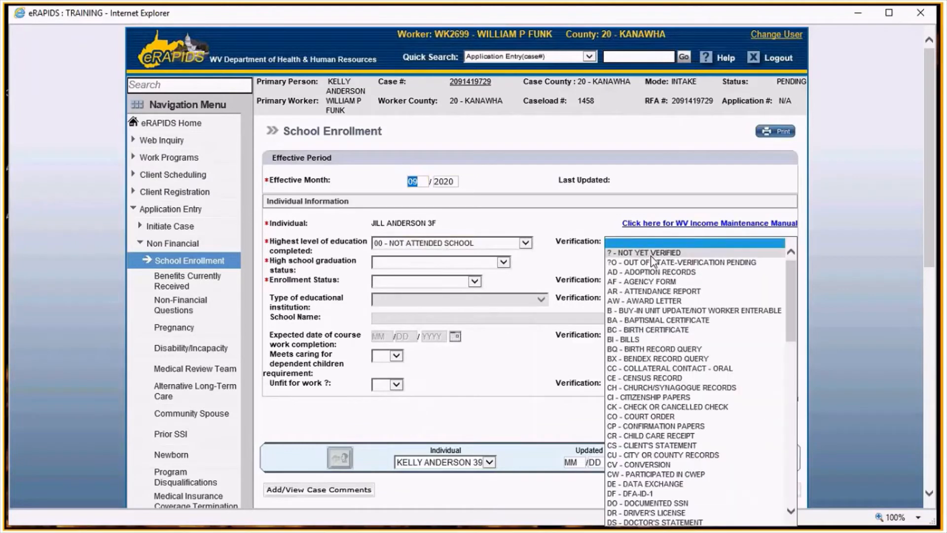
left_click(652, 284)
- Set the second child's graduation status to NOT - NOT GRADUATED and enrollment to NO - NOT ENROLLED, then save
left_click(498, 262)
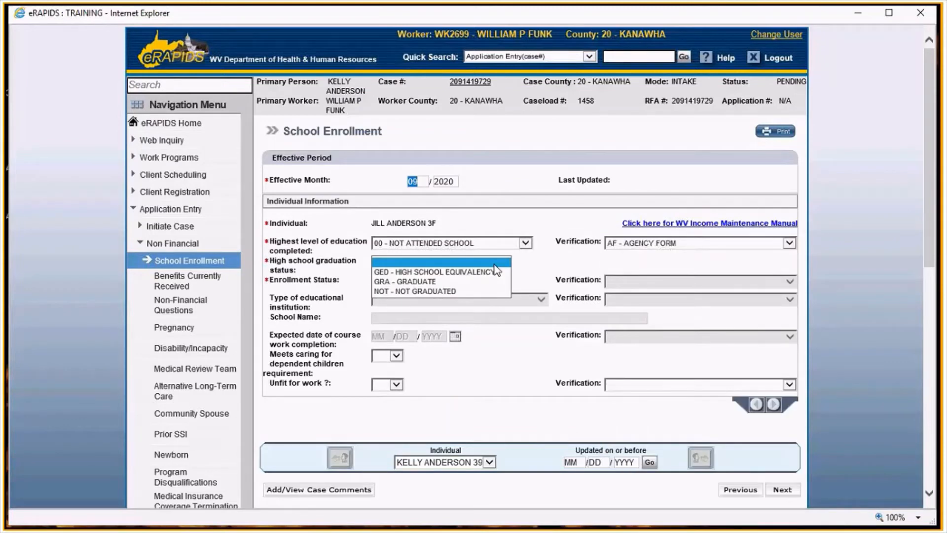
left_click(409, 292)
left_click(394, 280)
left_click(392, 321)
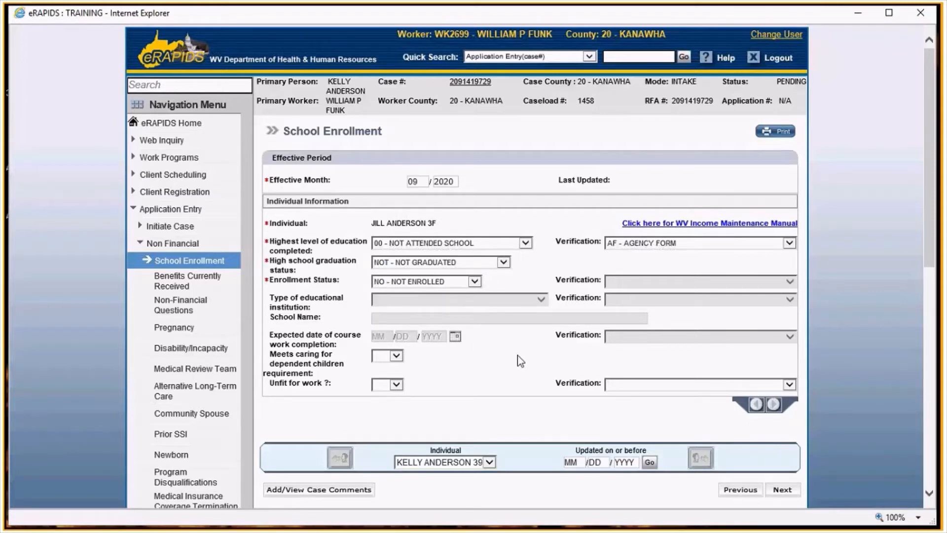
key("Return")
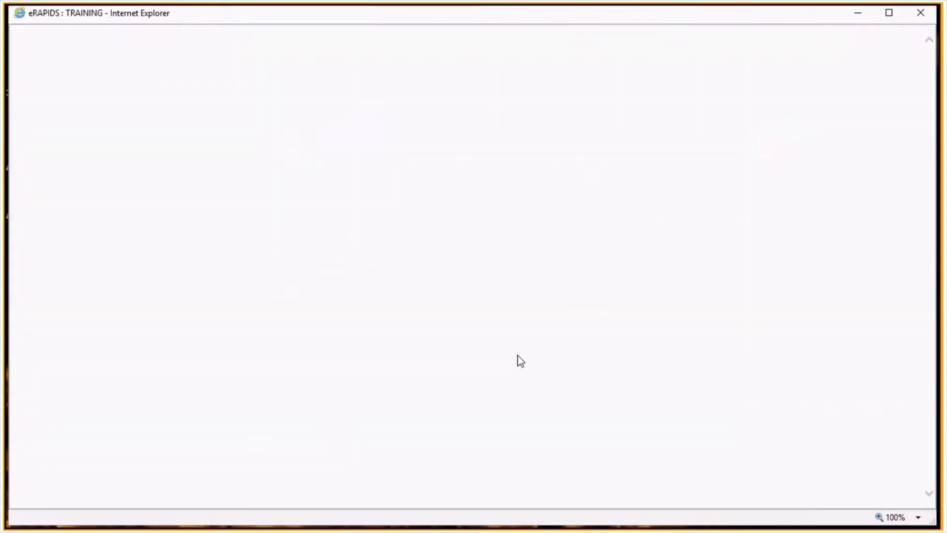
- On Benefits Currently Received, populate the primary person's blank benefit fields as NO and save
scroll(517, 355, "down", 3)
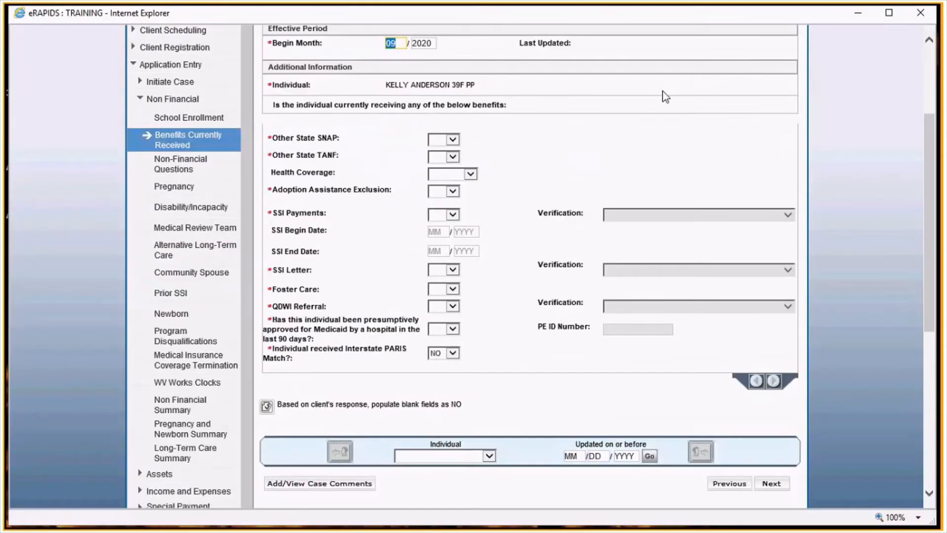
left_click(267, 405)
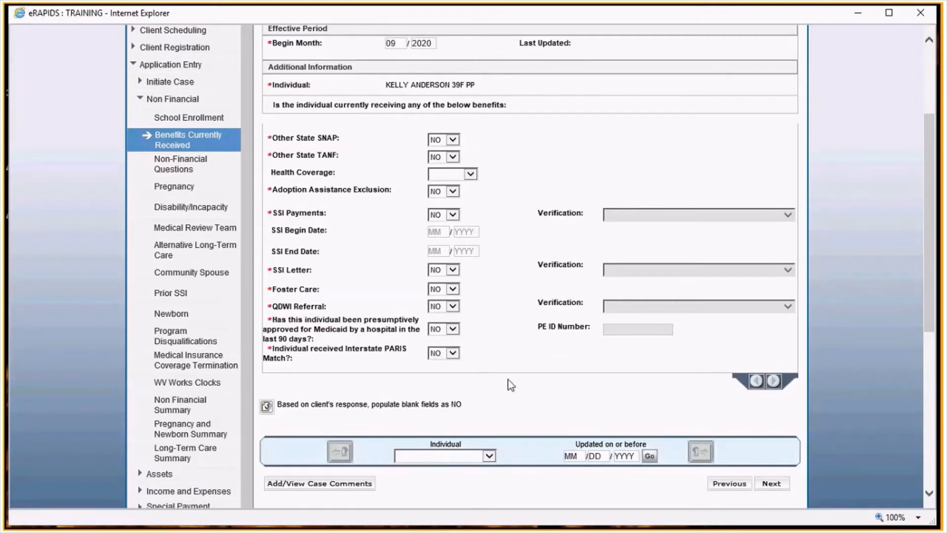
key("Return")
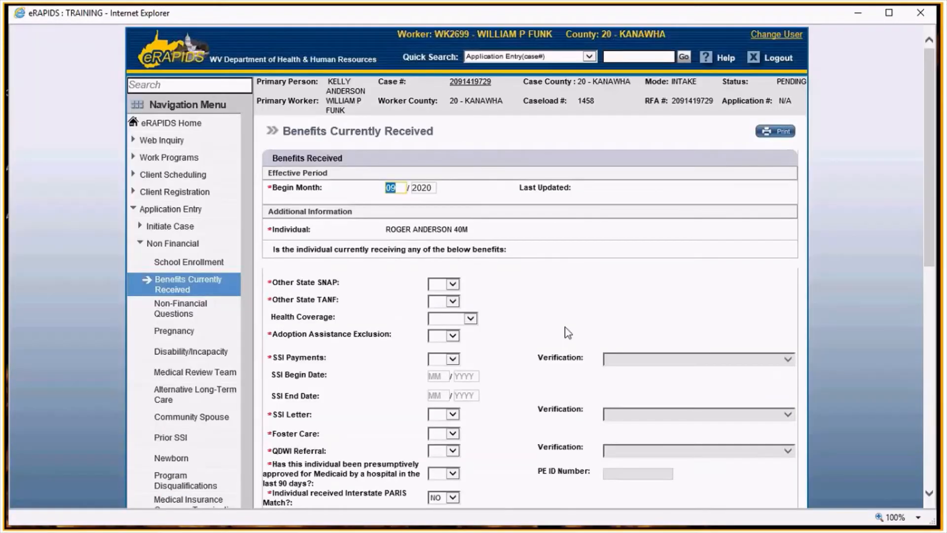
- Populate the second adult's blank benefit fields as NO and save
scroll(568, 333, "down", 4)
left_click(266, 334)
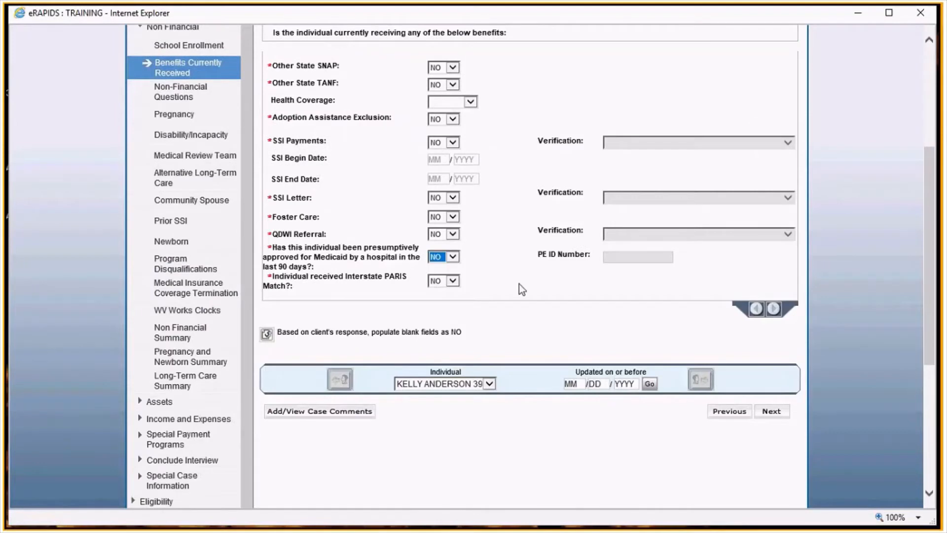
key("Return")
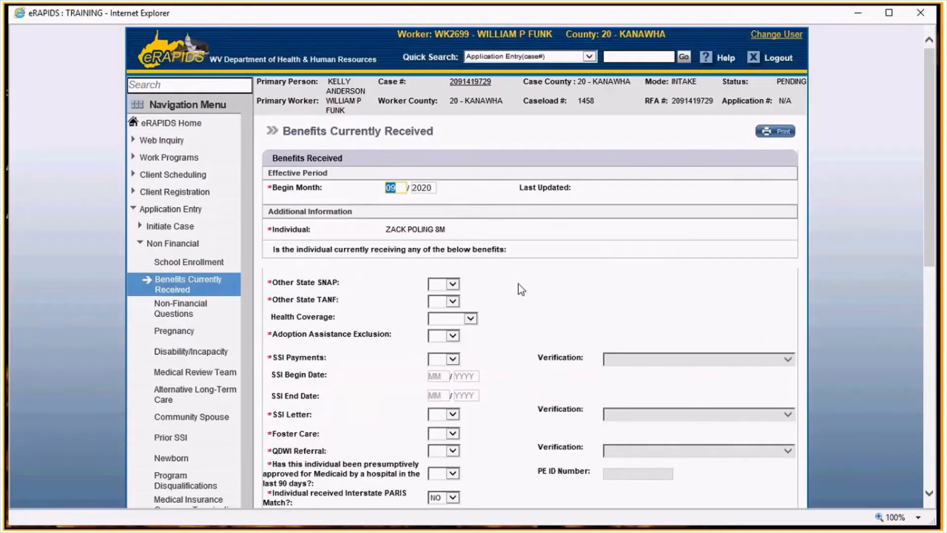
- Populate the first child's blank benefit fields as NO, answer the hospital presumptive Medicaid question, and save
scroll(270, 332, "down", 4)
left_click(269, 333)
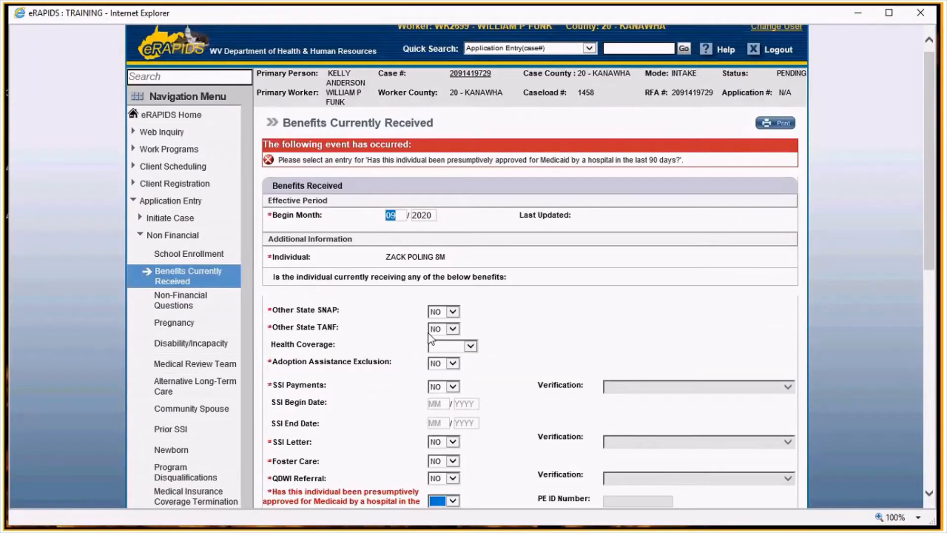
scroll(430, 340, "down", 3)
left_click(442, 356)
left_click(441, 376)
key("Return")
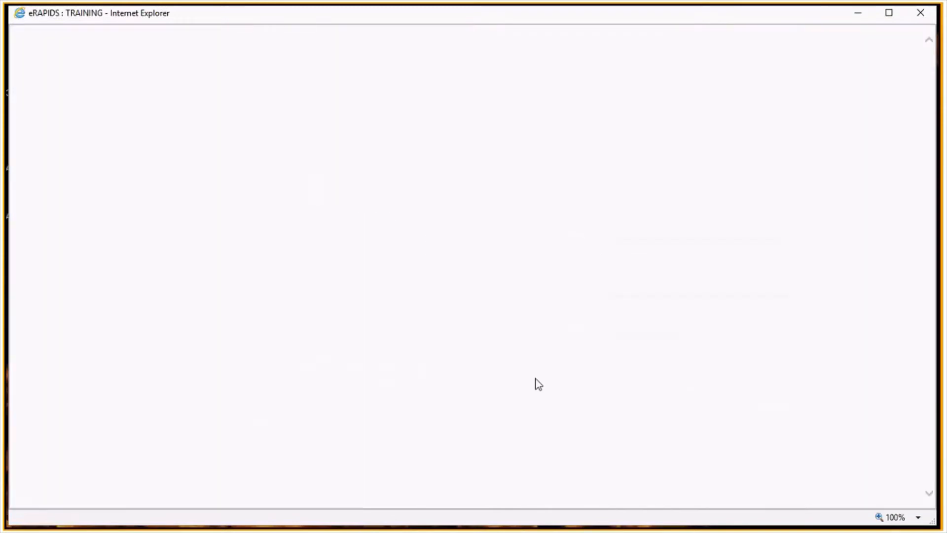
- Populate the second child's blank benefit fields as NO, answer the hospital presumptive Medicaid question NO, and save
scroll(535, 379, "down", 3)
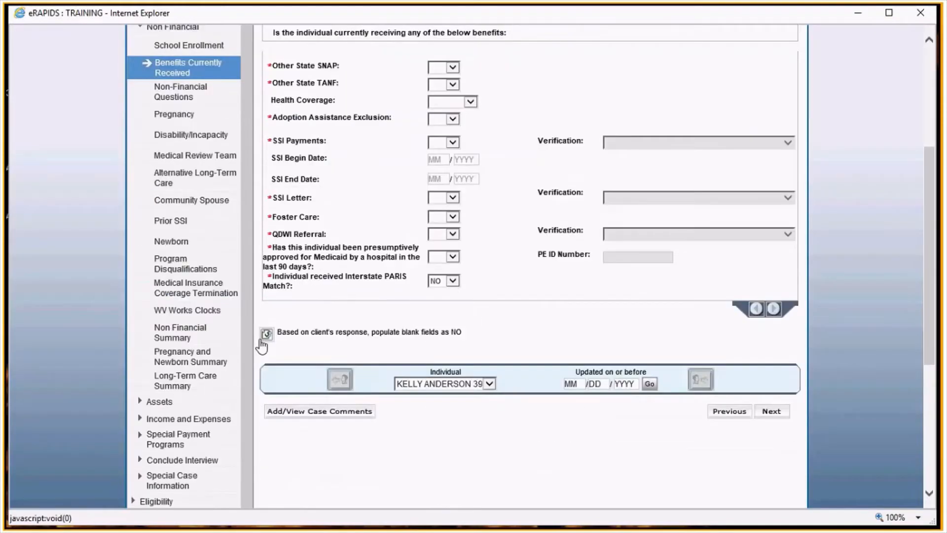
left_click(264, 337)
left_click(449, 256)
left_click(447, 277)
left_click(535, 290)
key("Return")
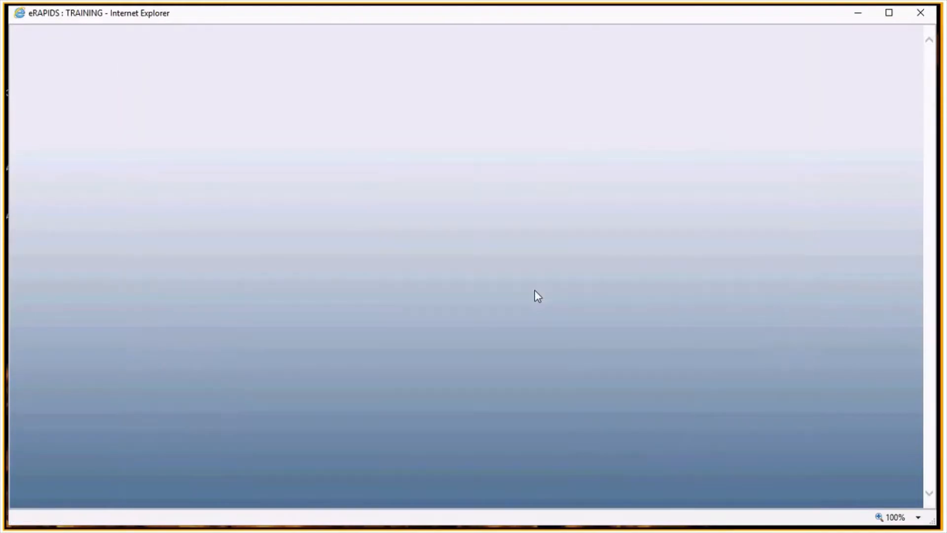
- On Non-Financial Questions, populate all blank answers as NO based on the client's response
scroll(535, 294, "down", 3)
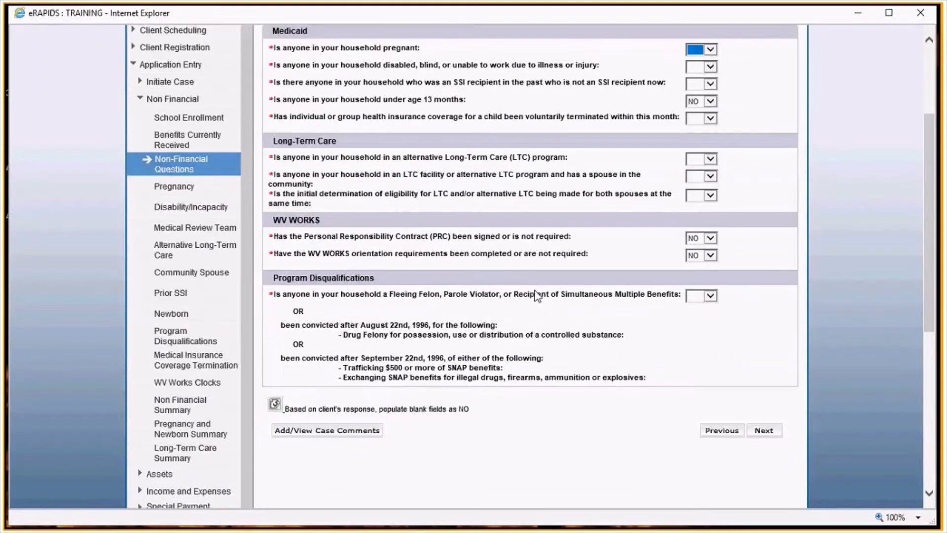
scroll(537, 296, "up", 3)
scroll(537, 296, "down", 3)
left_click(274, 403)
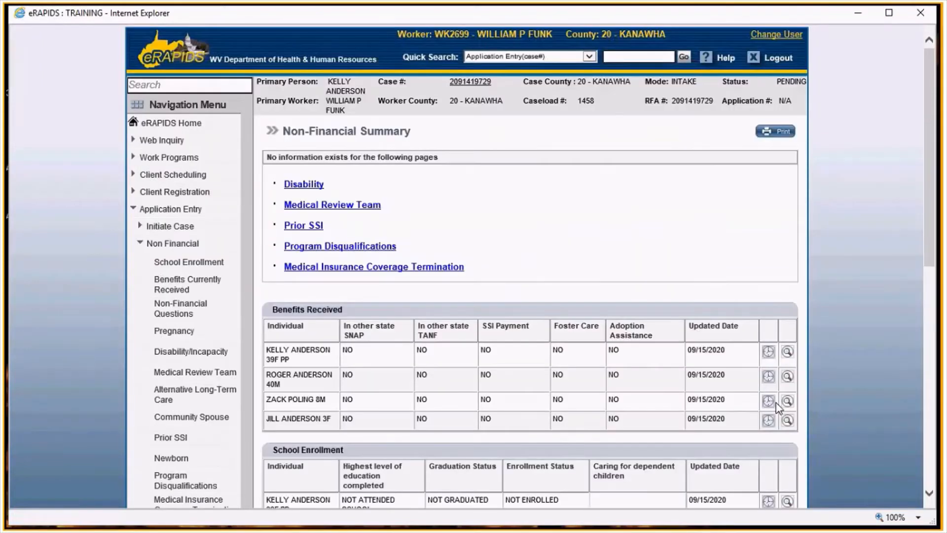
- Advance through the summaries to Assets Questions, populate all blank asset answers as NO, and continue
scroll(778, 407, "down", 6)
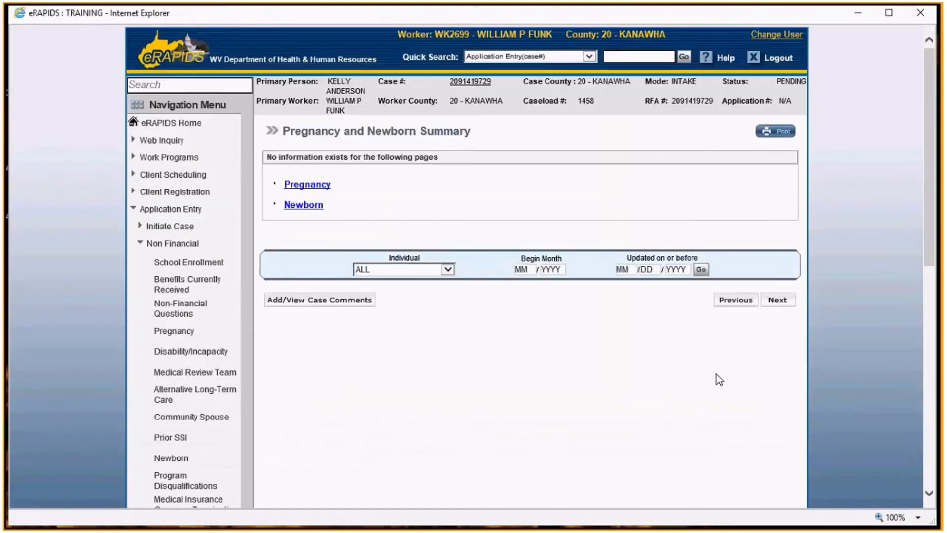
left_click(781, 301)
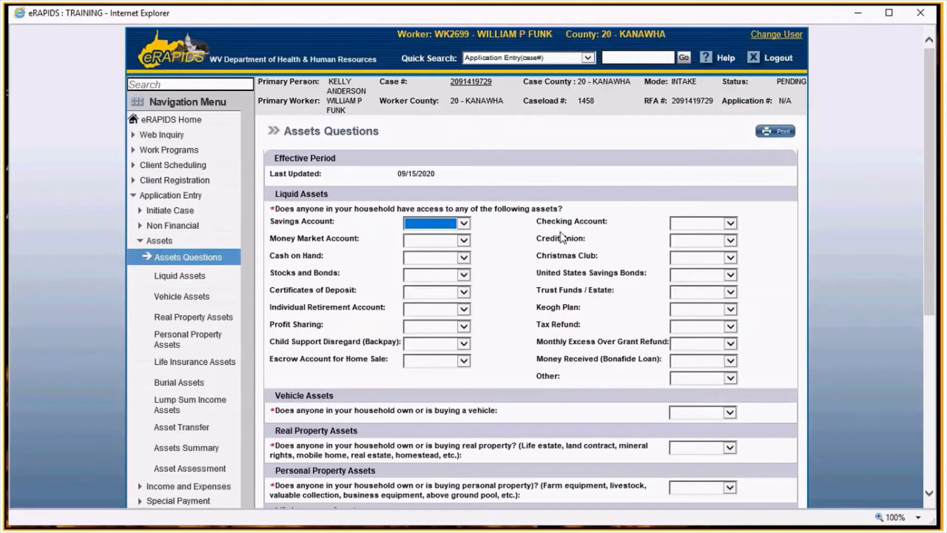
scroll(597, 283, "down", 3)
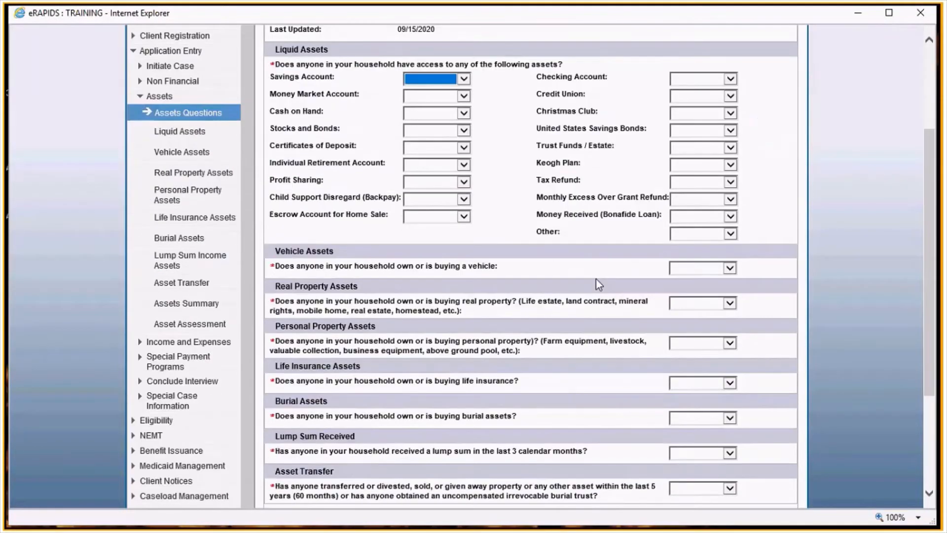
scroll(597, 284, "down", 3)
left_click(276, 378)
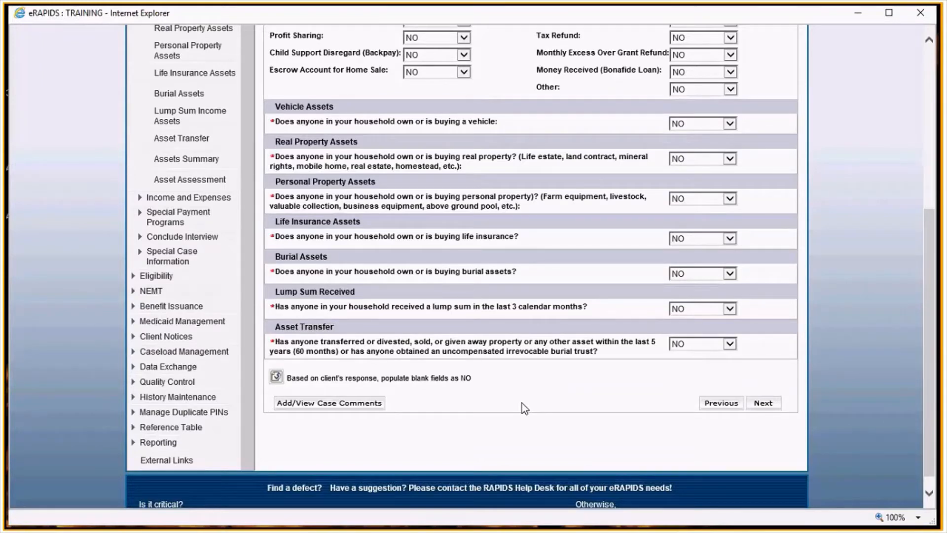
scroll(472, 357, "up", 3)
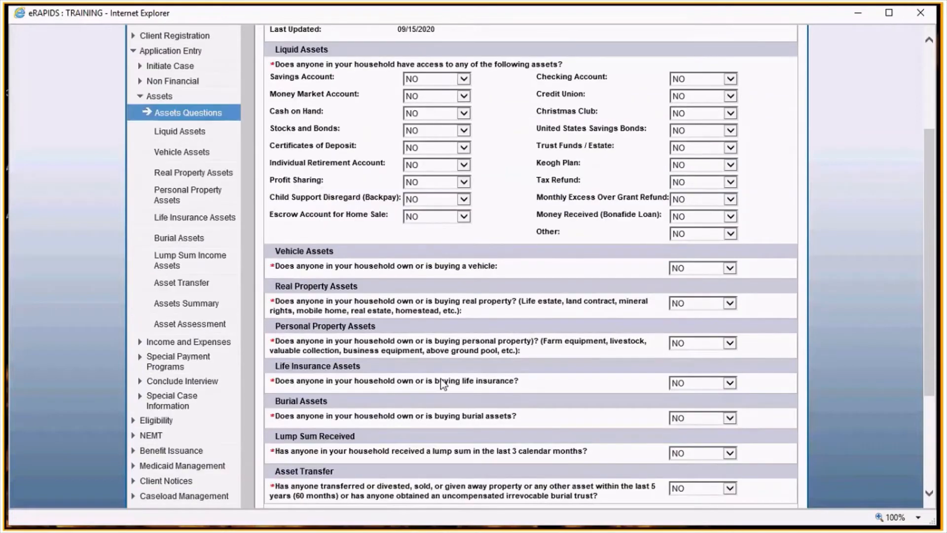
scroll(441, 379, "down", 3)
left_click(765, 388)
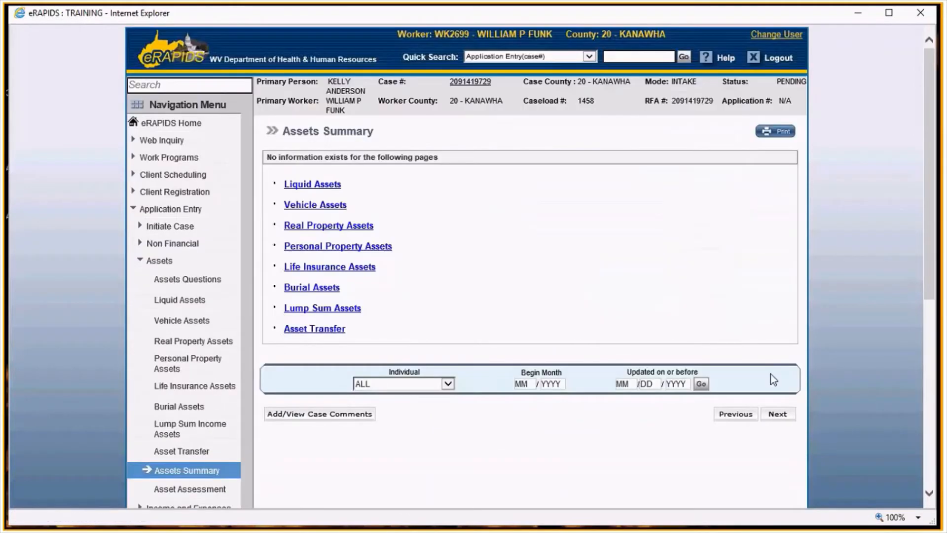
- On Income Questions, answer currently employed YES and Child Support / CSI YES, populate remaining blanks as NO, and continue
left_click(779, 415)
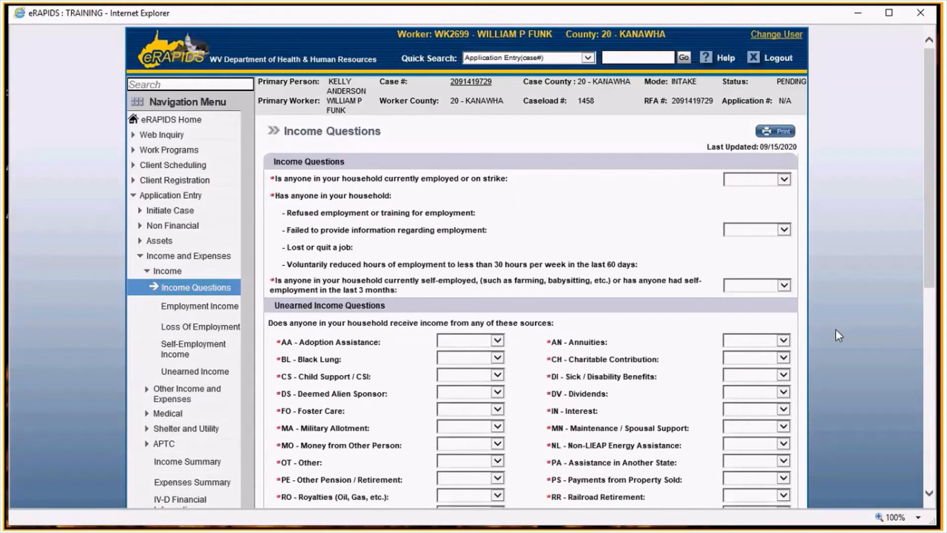
scroll(836, 335, "down", 1)
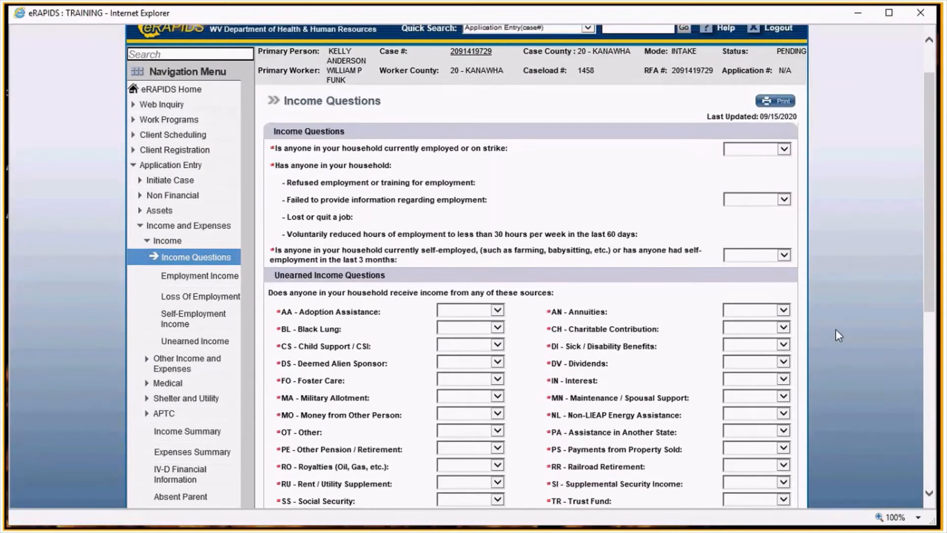
scroll(733, 188, "up", 1)
left_click(733, 187)
scroll(647, 232, "down", 3)
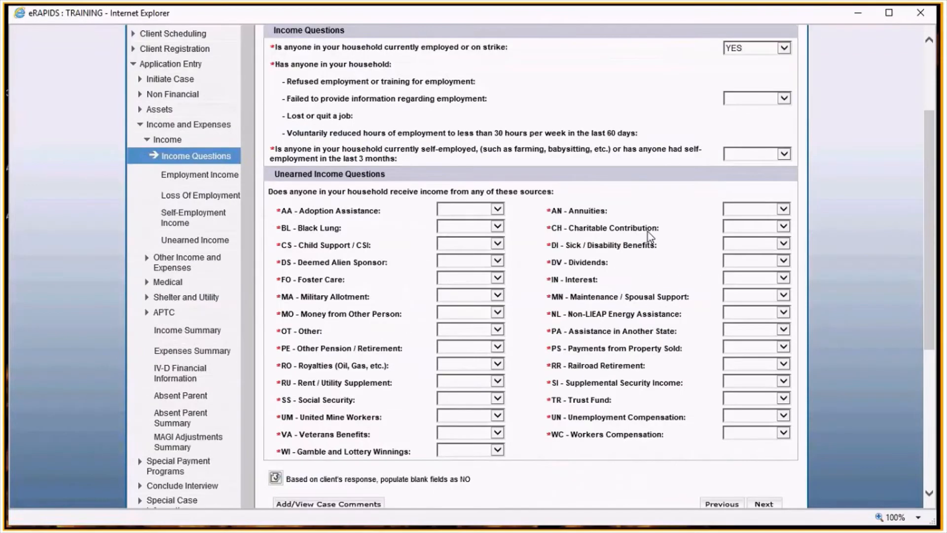
scroll(647, 232, "down", 1)
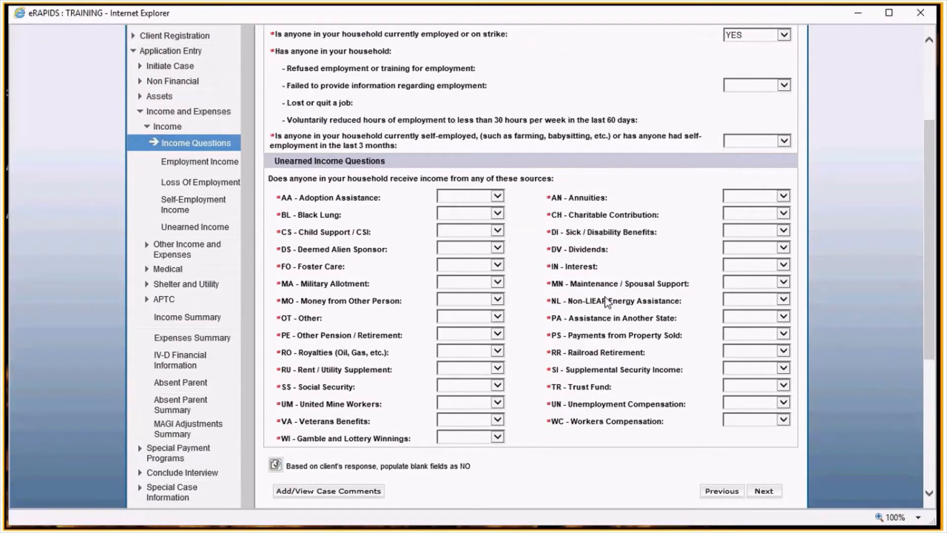
left_click(483, 233)
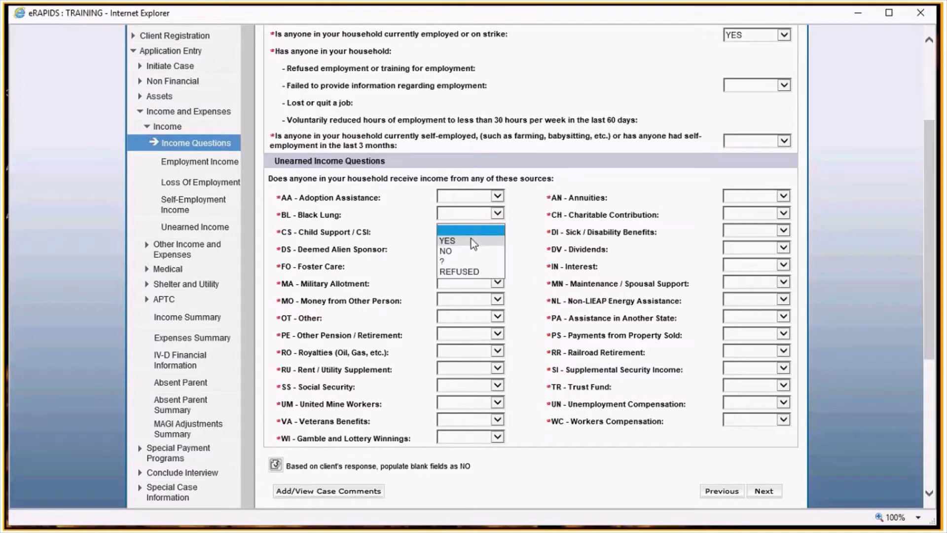
left_click(456, 245)
left_click(276, 464)
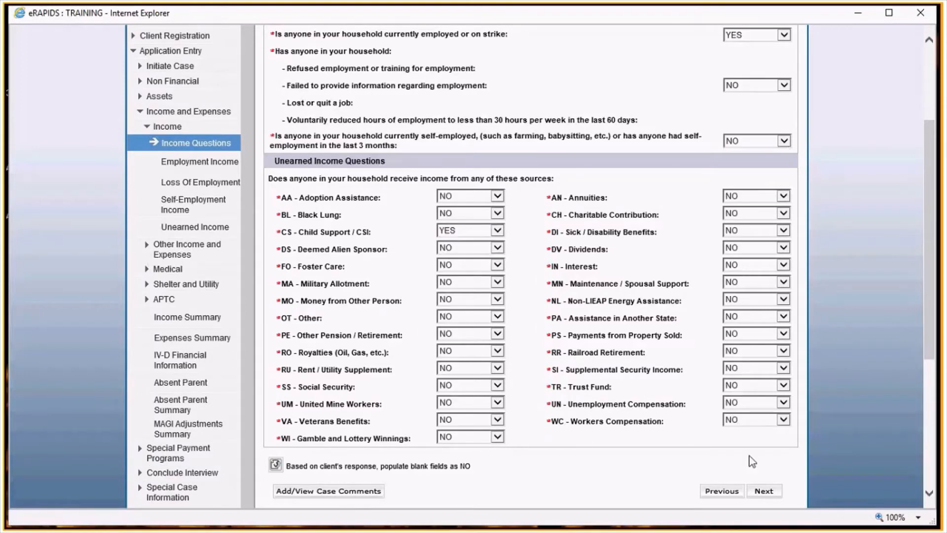
left_click(764, 491)
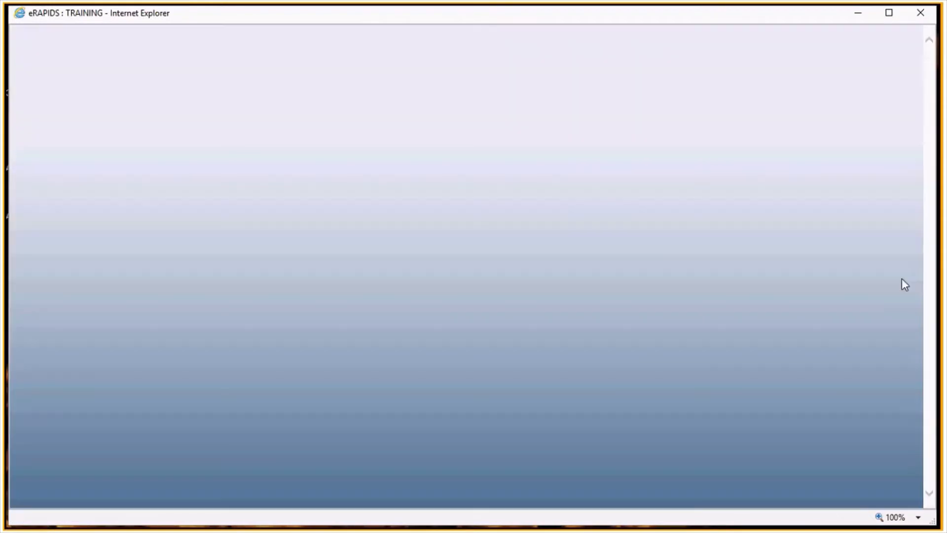
type("09")
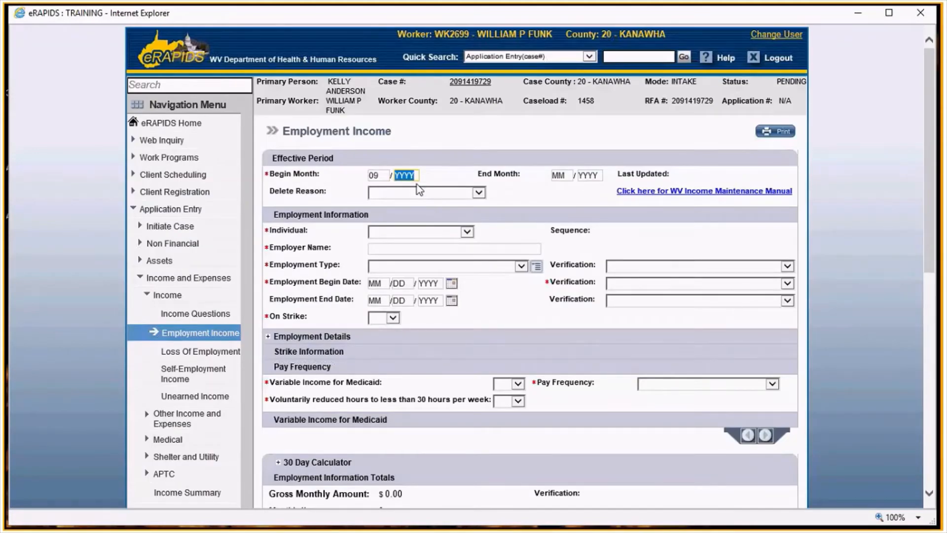
left_click(390, 231)
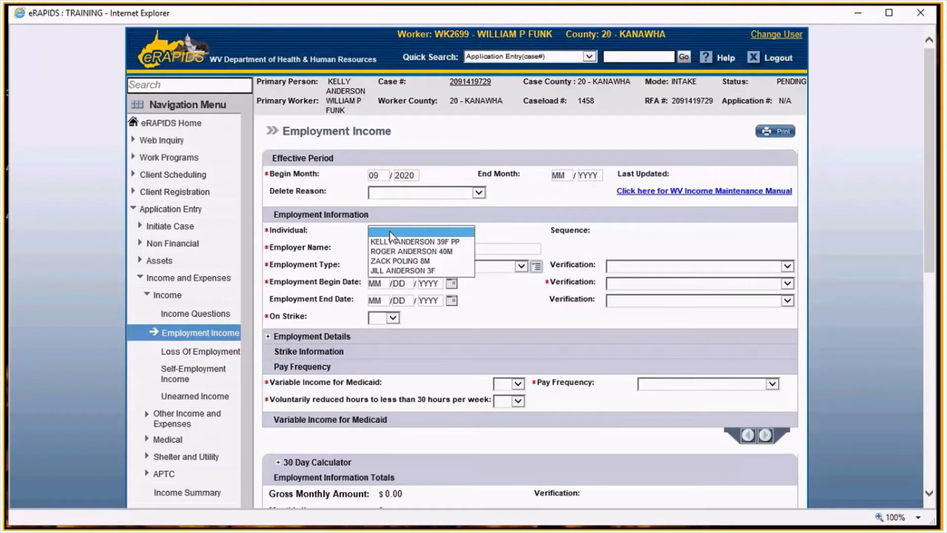
left_click(394, 249)
left_click(412, 248)
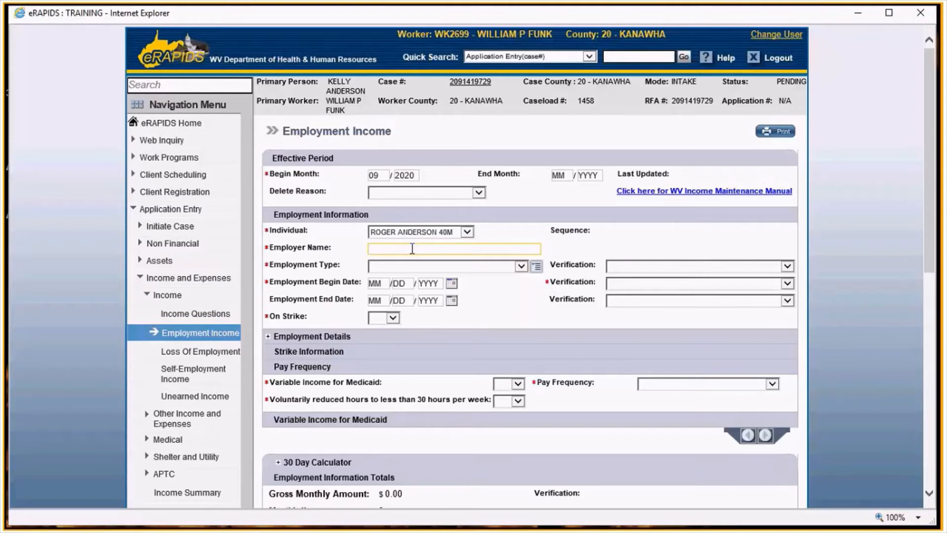
type("W")
key("BackSpace")
type("B&O")
type(" Railraod")
key("BackSpace")
key("BackSpace")
key("BackSpace")
key("BackSpace")
type("road")
- Set the employment type to R - EMPLOYMENT INCOME with verification AF - AGENCY FORM
left_click(427, 267)
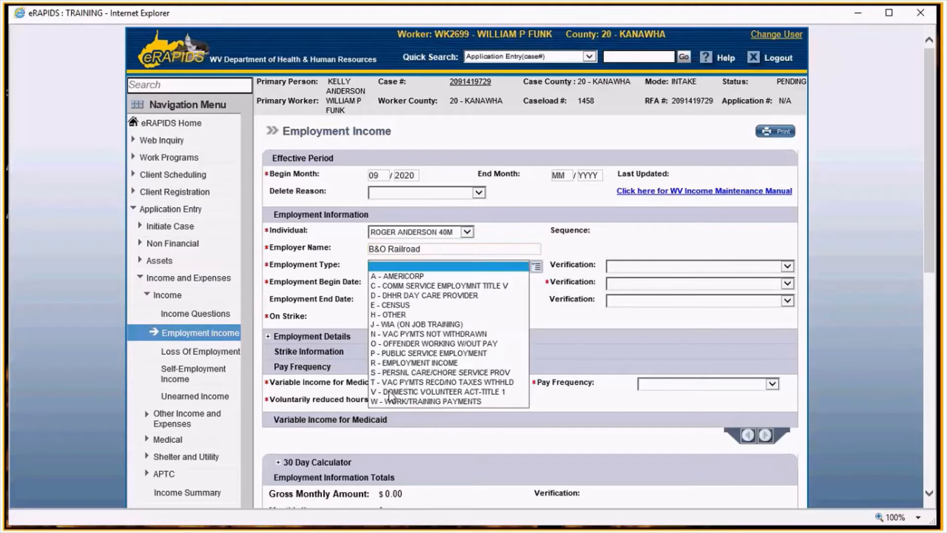
left_click(394, 363)
left_click(636, 270)
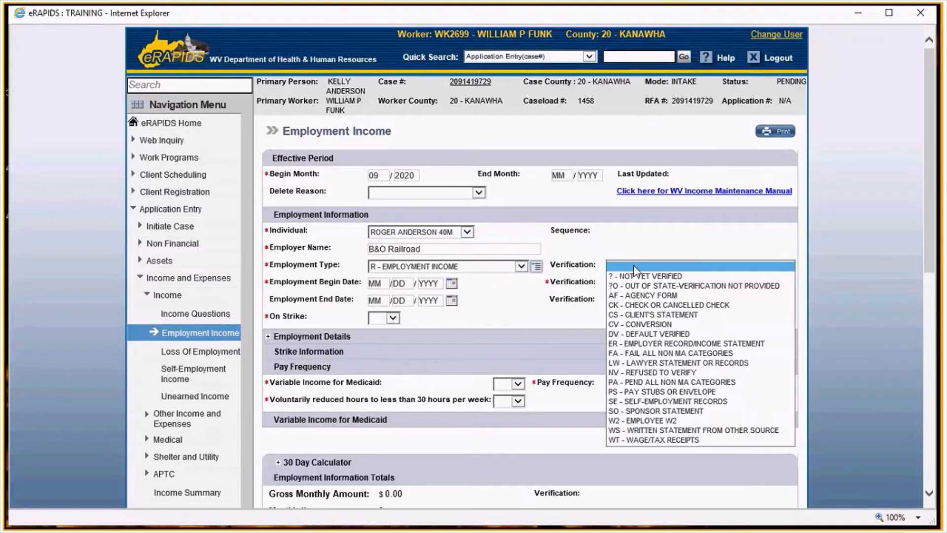
left_click(641, 295)
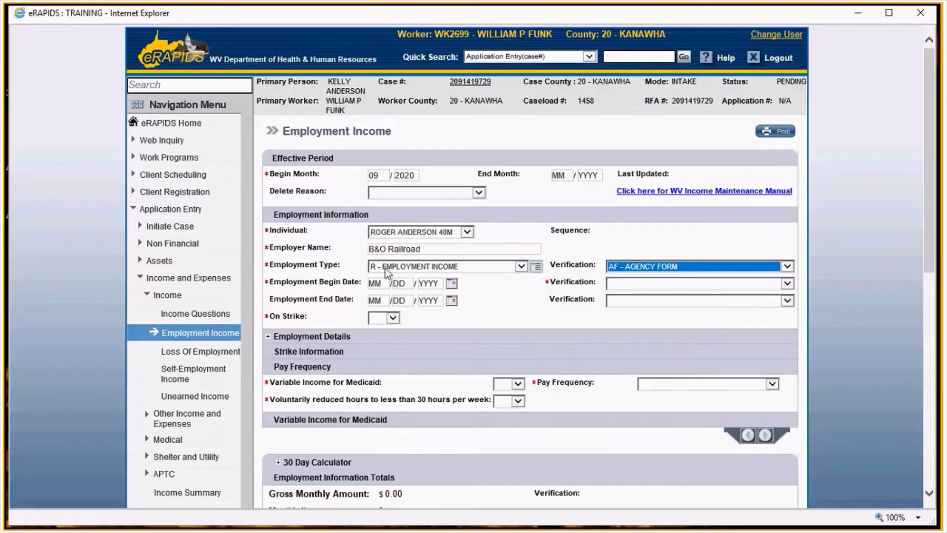
- Enter employment begin date 06/15/2010 and set its verification to AF - AGENCY FORM
left_click(383, 286)
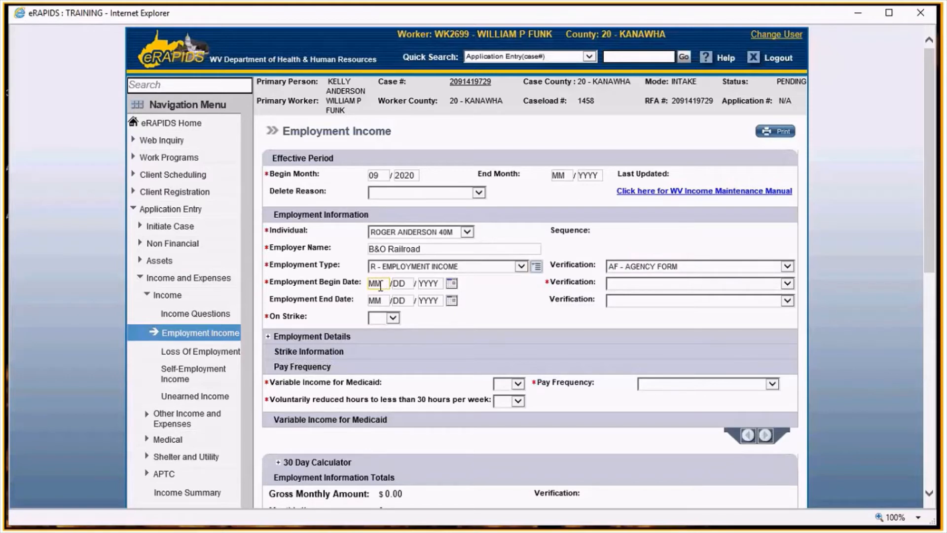
left_click_drag(383, 285, 347, 285)
type("06/")
type("15/")
type("2010")
left_click(671, 285)
scroll(493, 308, "down", 3)
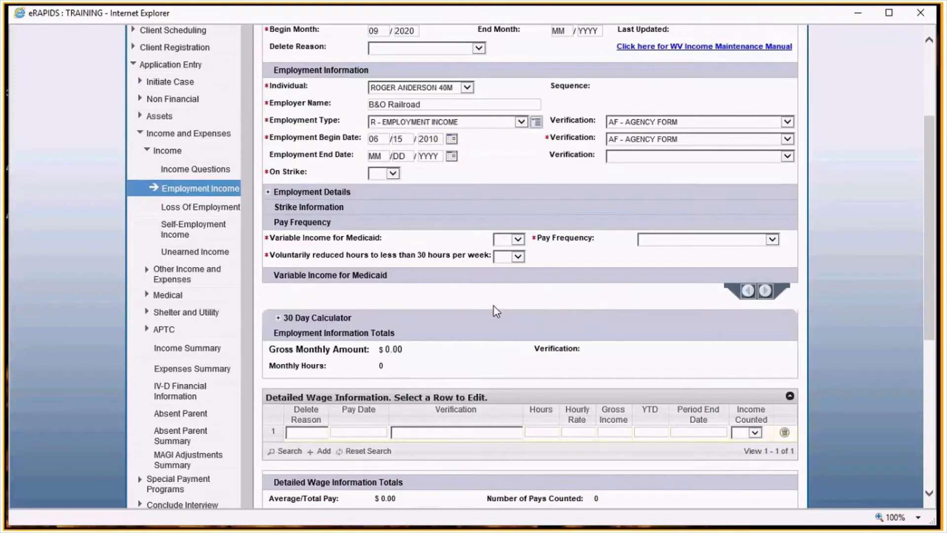
- Set On Strike, Variable Income for Medicaid and reduced hours to NO, and pay frequency to B - BI-WEEKLY
left_click(392, 173)
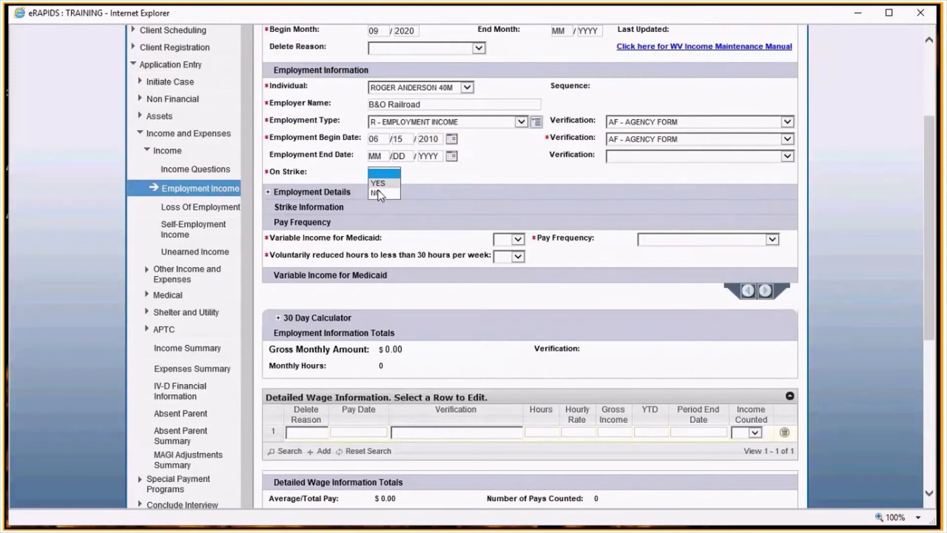
left_click(379, 193)
left_click(506, 240)
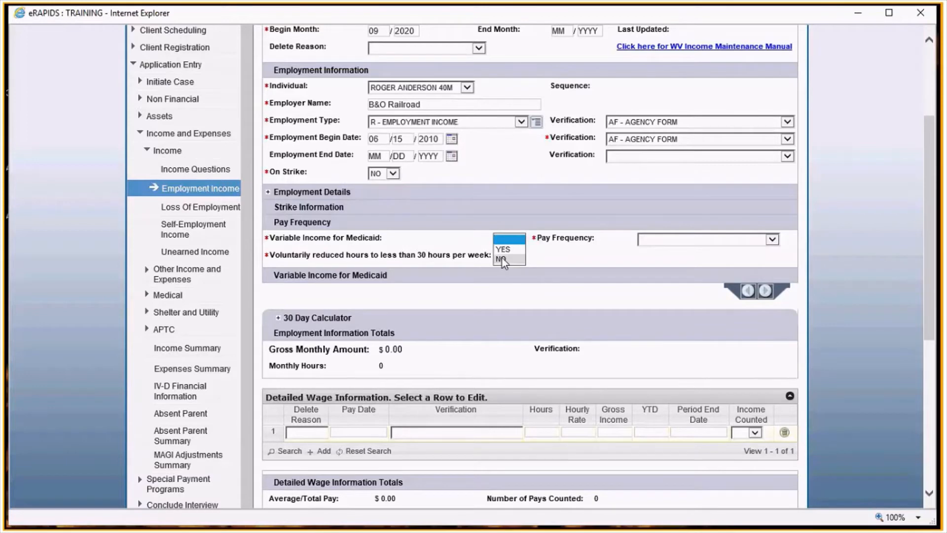
left_click(502, 258)
left_click(508, 256)
left_click(502, 280)
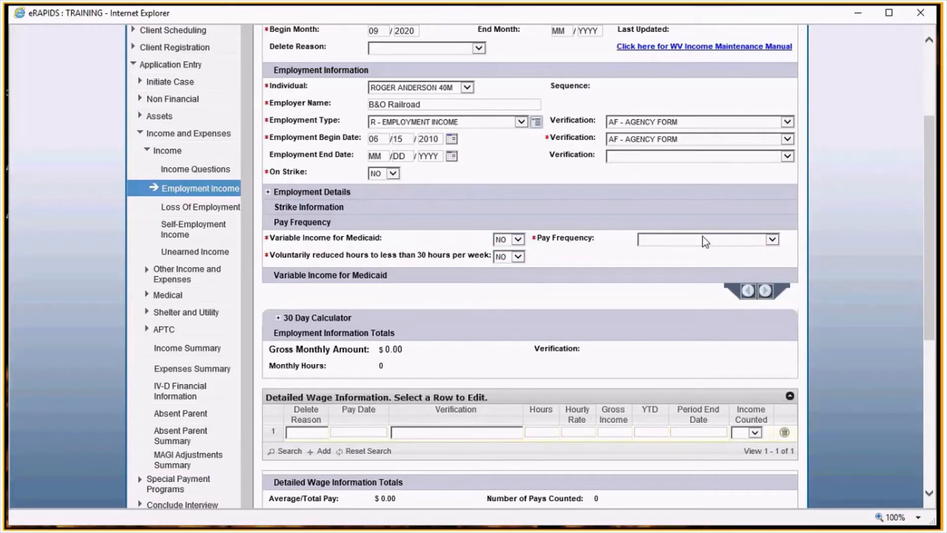
left_click(704, 240)
left_click(690, 244)
left_click(569, 292)
- In the detailed wage row, set pay date 09/11/2020 and verification PS - PAY STUBS OR ENVELOPE
scroll(569, 297, "down", 3)
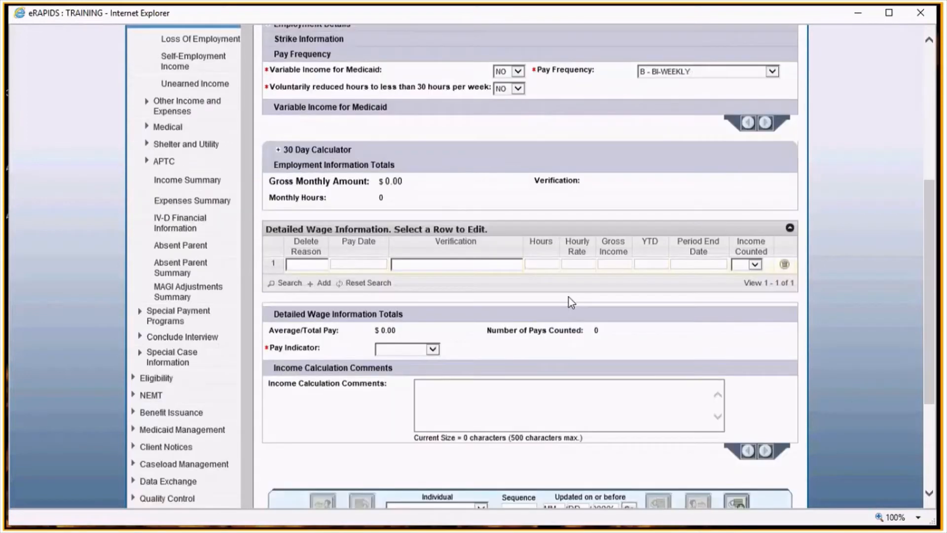
scroll(569, 297, "down", 1)
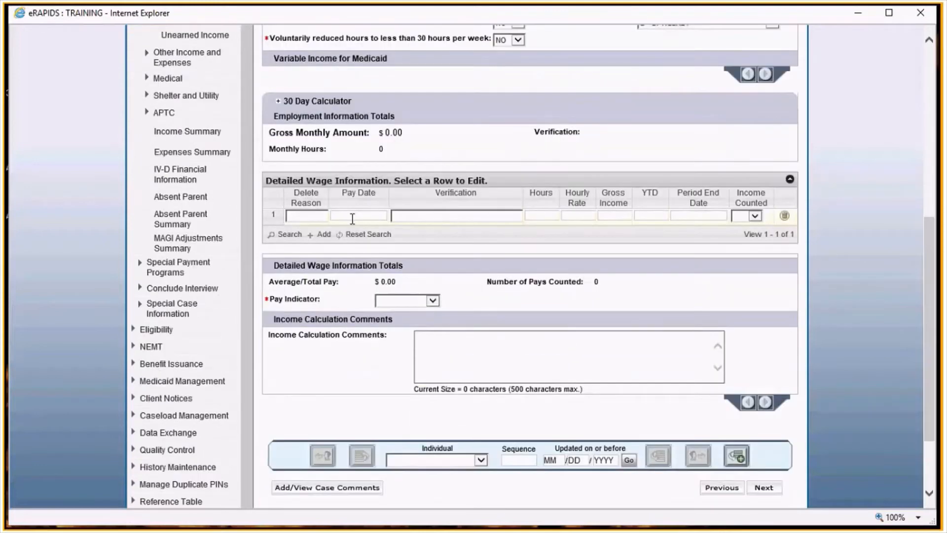
left_click(352, 216)
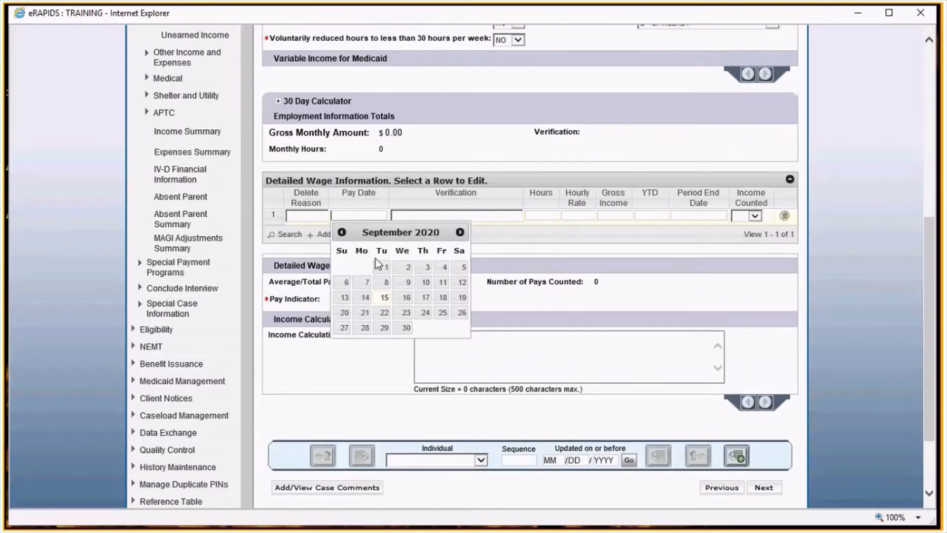
left_click(442, 282)
left_click(460, 257)
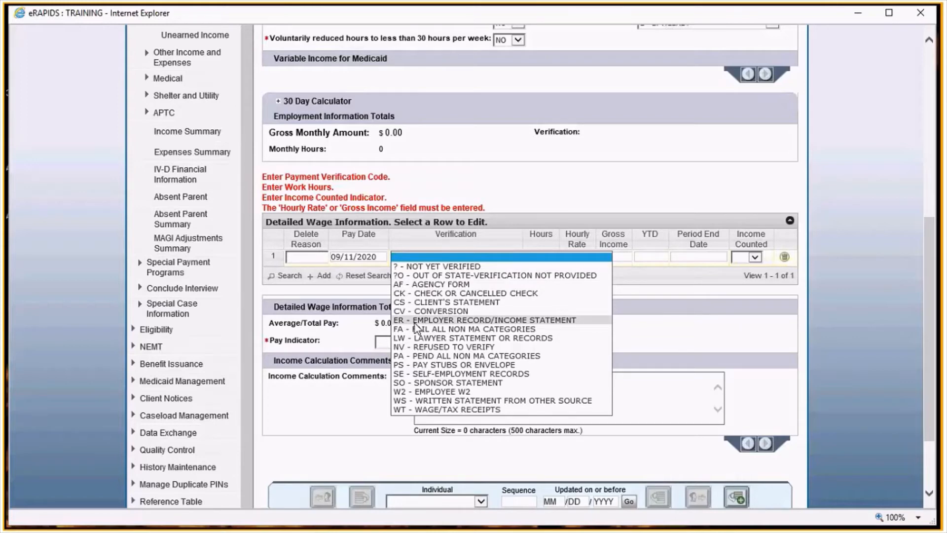
left_click(407, 366)
- Enter 80 hours and gross income 2000.00 for the wage row, and set the pay indicator to A - AVERAGE
left_click(551, 256)
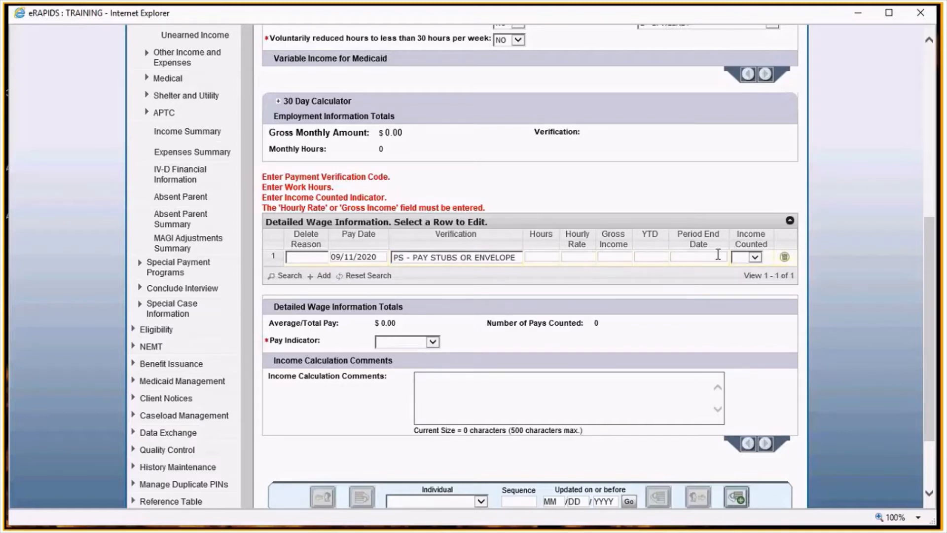
left_click(622, 228)
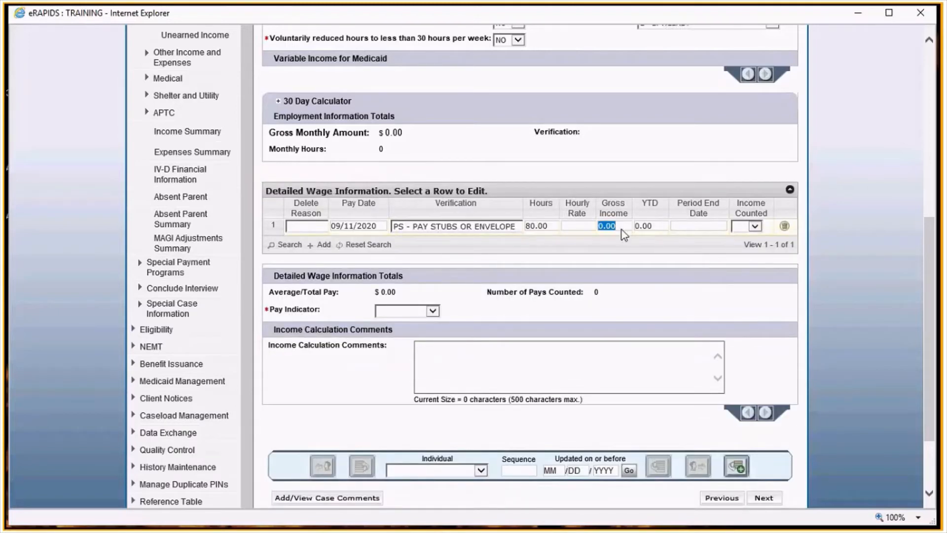
type("2000.00")
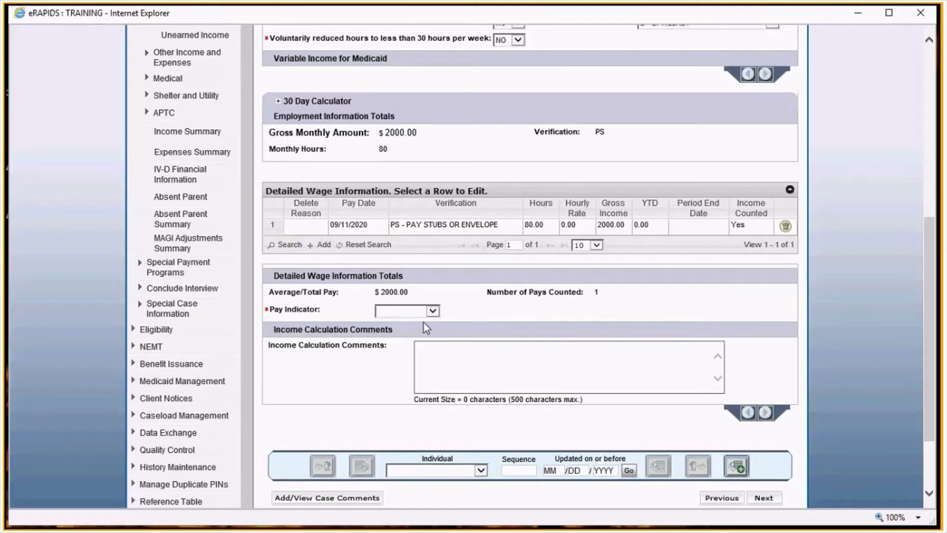
left_click(423, 313)
left_click(407, 320)
- Continue to the Unearned Income page and enter the effective begin month 09/2020
scroll(691, 296, "down", 2)
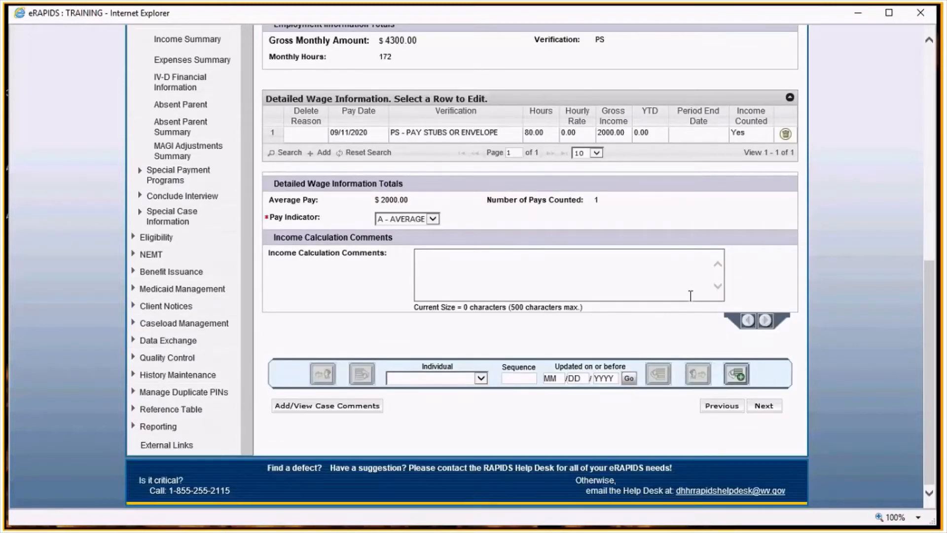
left_click(773, 405)
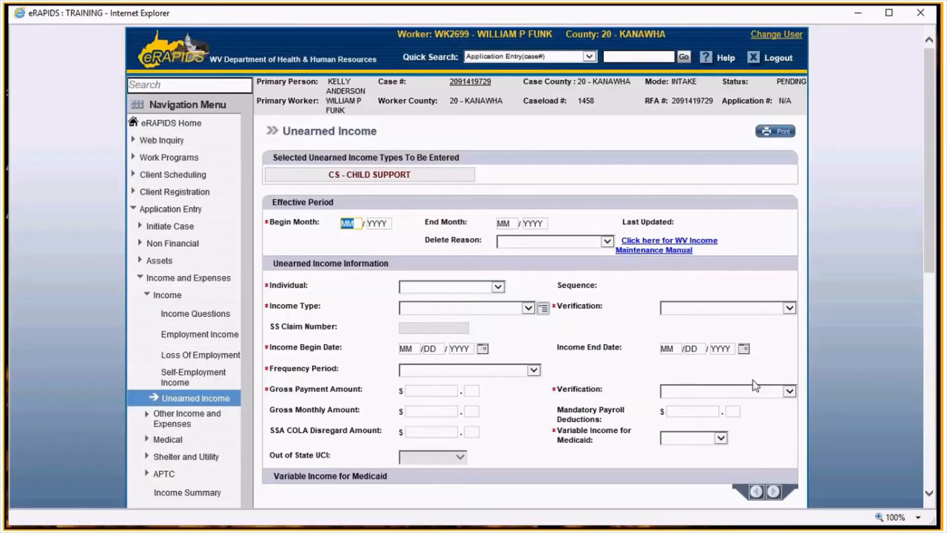
type("09/2")
type("020")
- Select the 8-year-old male household member as the individual and set the income type to CSDP - CS DIRECT PAYMENT
left_click(483, 287)
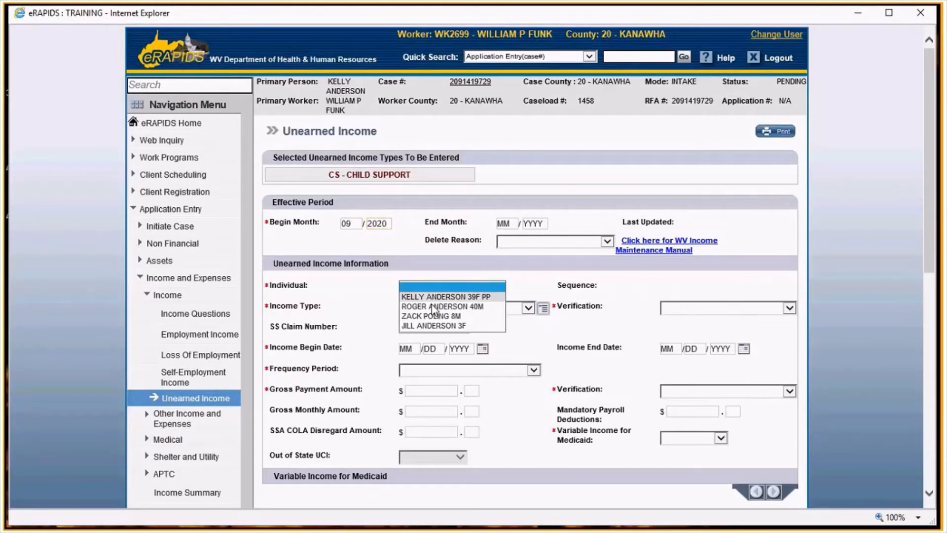
left_click(441, 315)
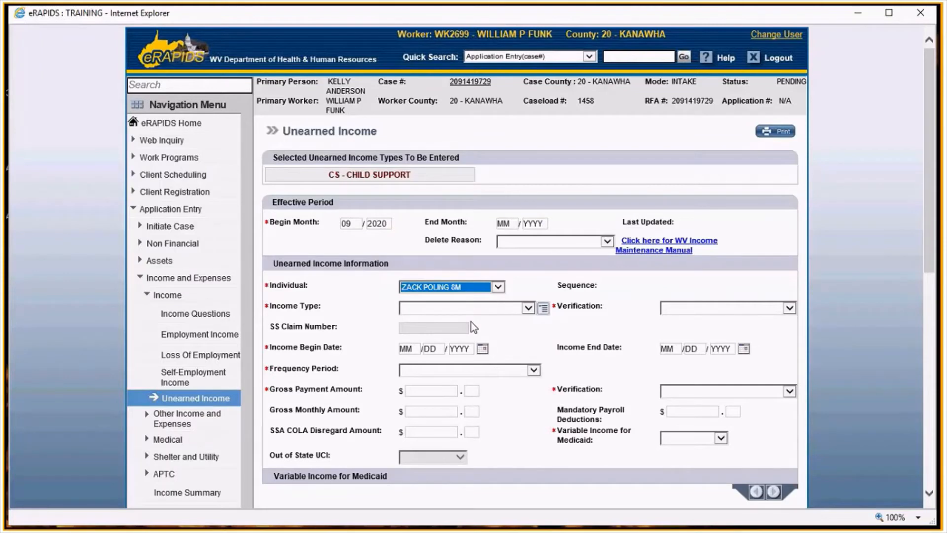
left_click(468, 308)
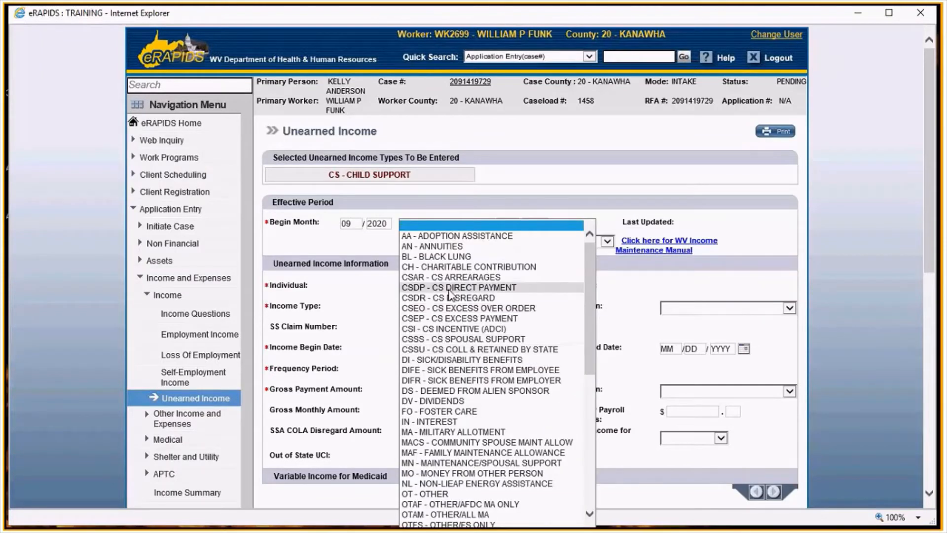
left_click(449, 288)
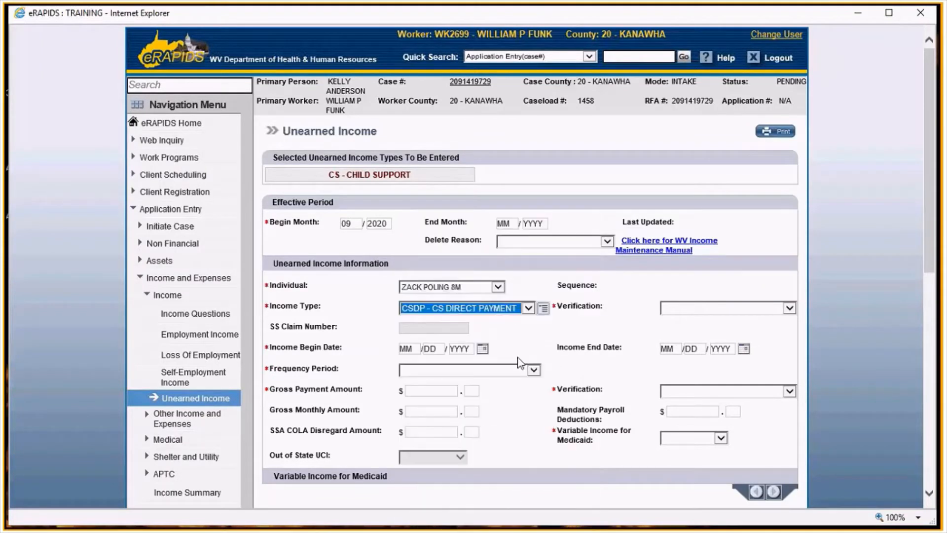
left_click(416, 349)
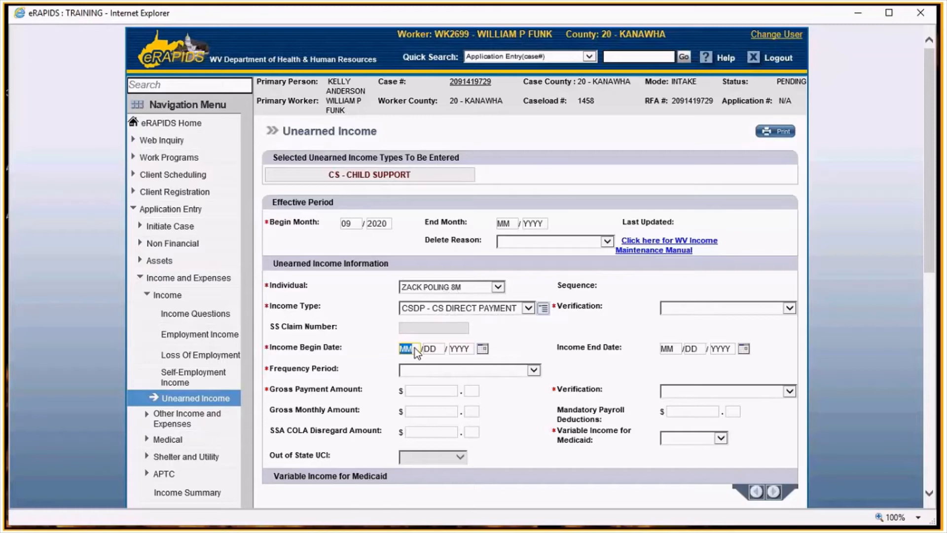
- Set the child support income begin date to 02/01/2014 and the frequency period to M - MONTHLY
type("02/01/201")
left_click(413, 349)
left_click(470, 349)
type("4")
scroll(499, 365, "down", 2)
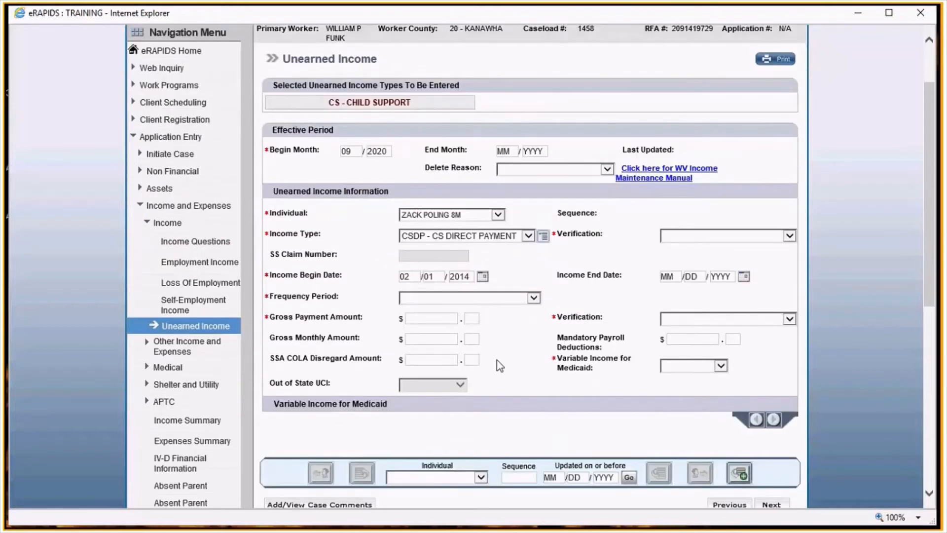
left_click(533, 297)
left_click(444, 330)
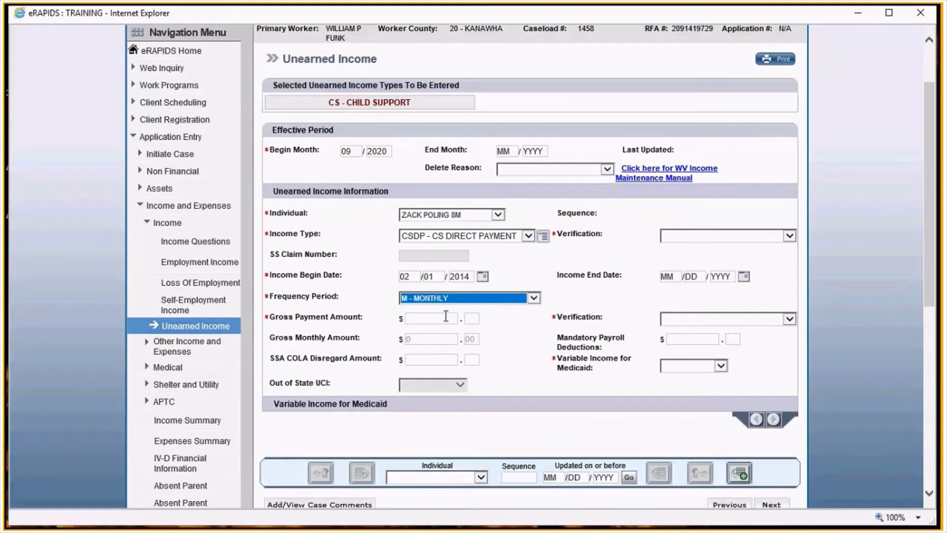
- Enter a gross payment amount of 200.00 and set the income type verification to OS - OSCAR/IV-A/IV-D INTERFACE
left_click(445, 316)
type("200")
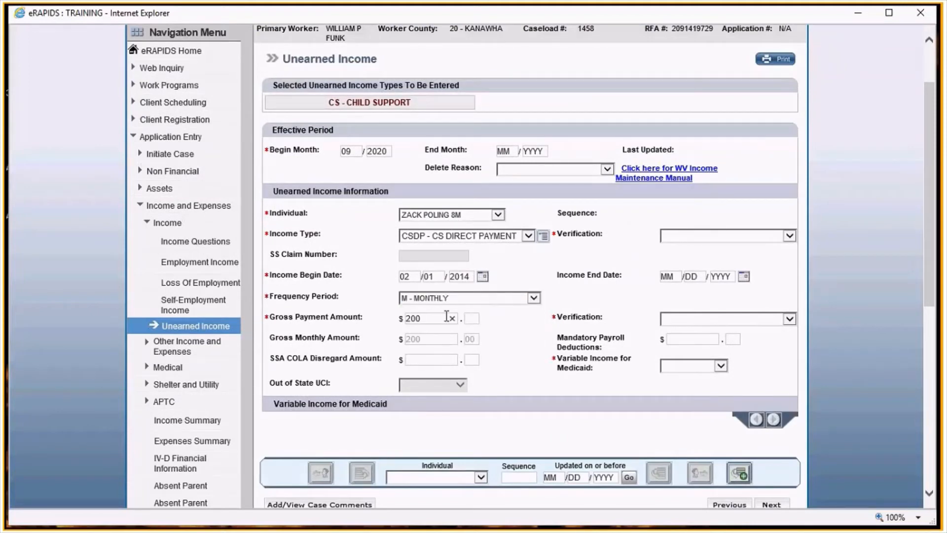
key("Tab")
type("00")
left_click(709, 236)
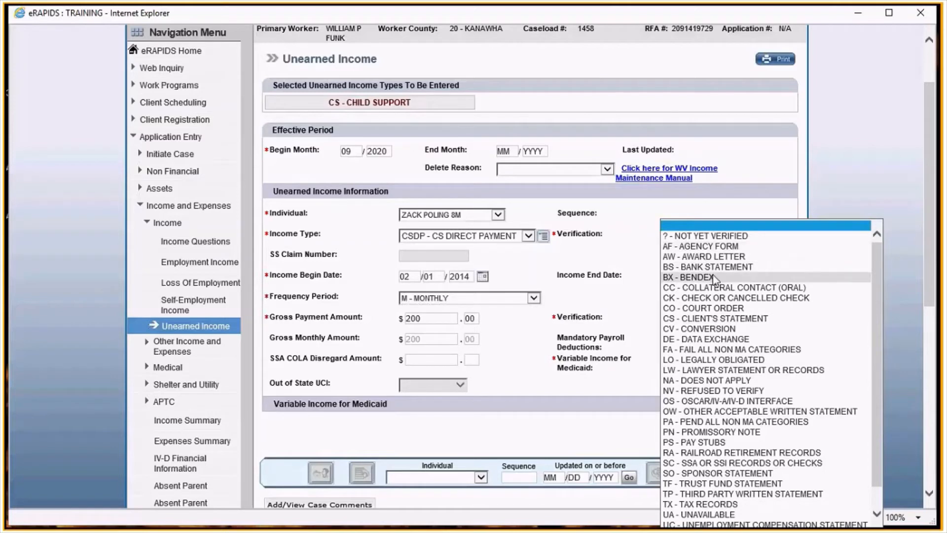
left_click(712, 394)
left_click(705, 237)
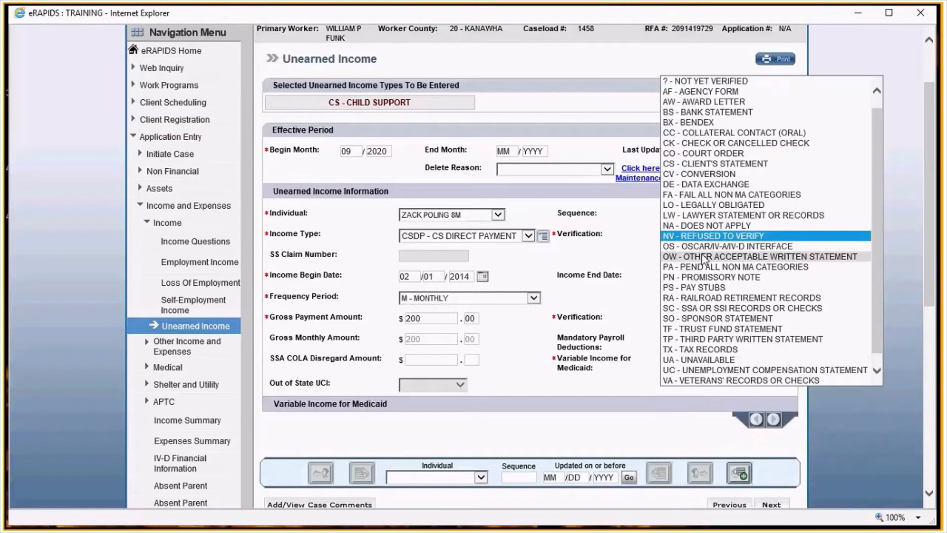
left_click(689, 248)
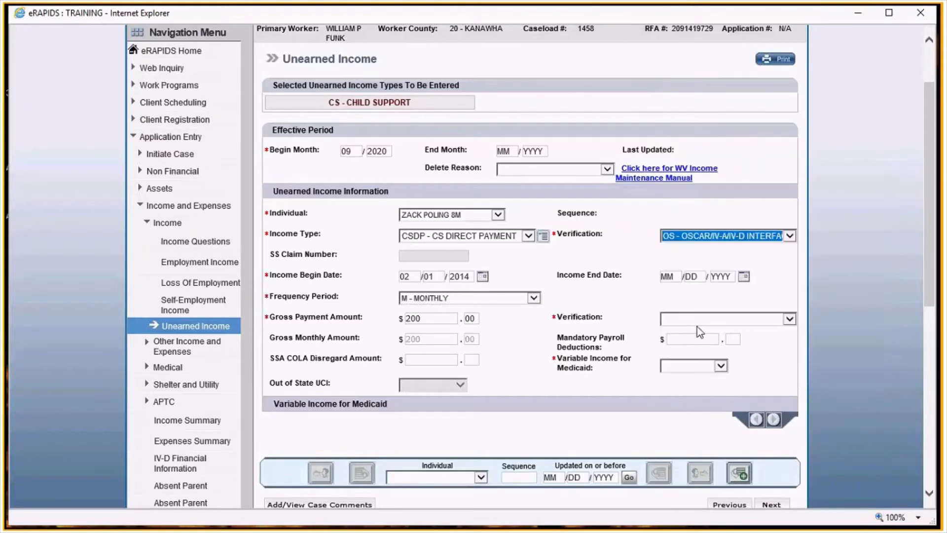
- Set the gross payment verification to OS - OSCAR/IV-A/IV-D INTERFACE, variable income for Medicaid to NO, and continue
left_click(697, 319)
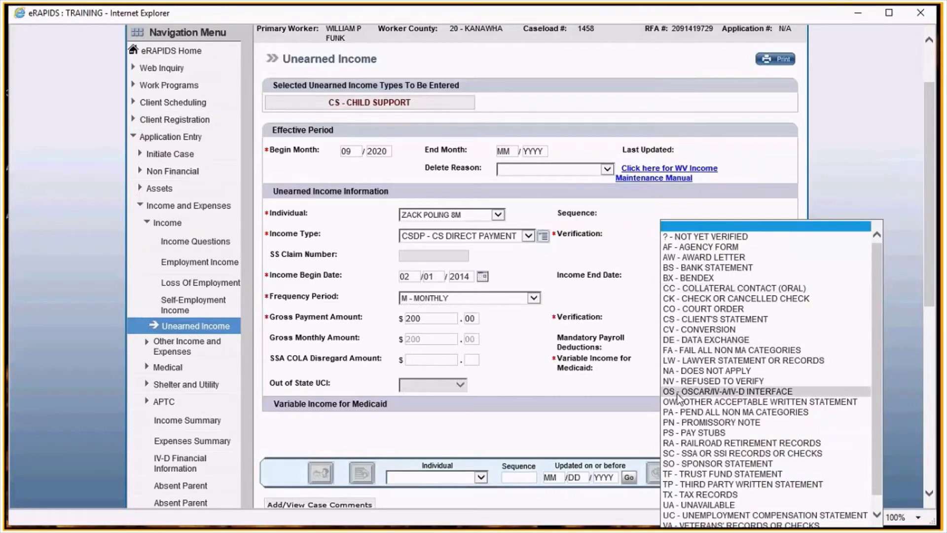
left_click(679, 392)
scroll(700, 326, "down", 2)
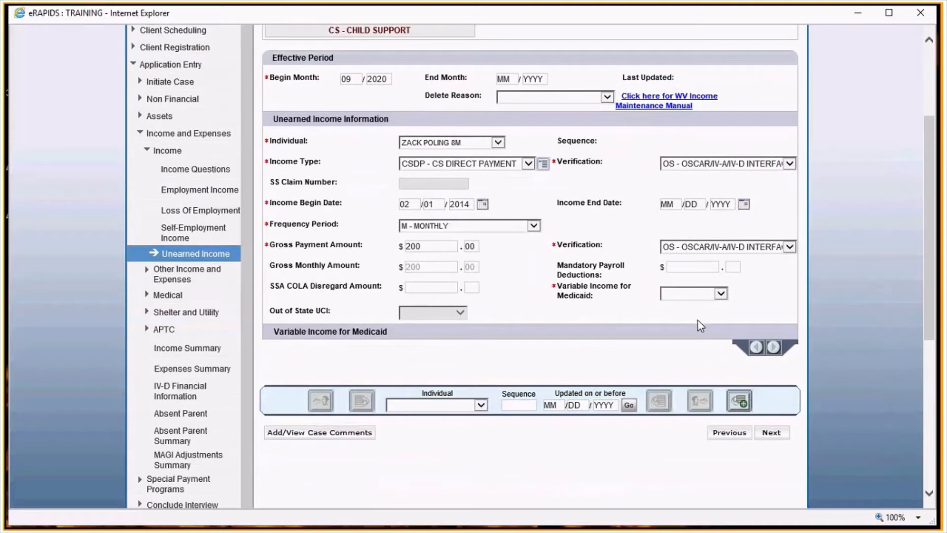
left_click(693, 294)
left_click(671, 315)
scroll(528, 321, "down", 3)
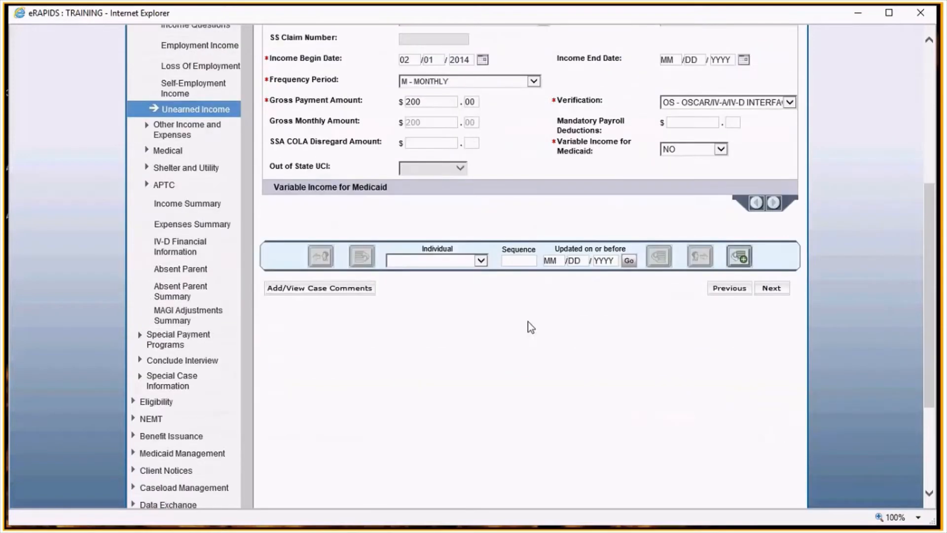
scroll(528, 319, "up", 3)
scroll(529, 319, "up", 1)
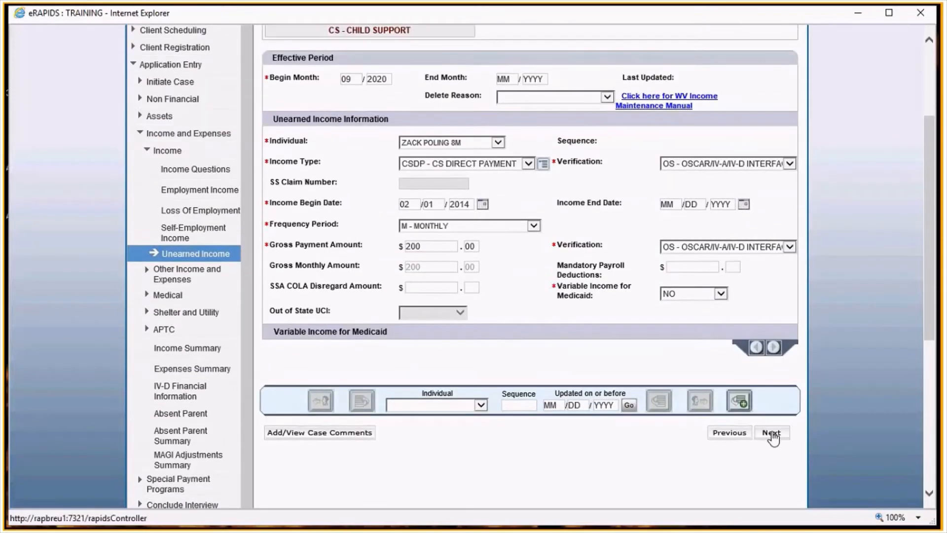
left_click(772, 433)
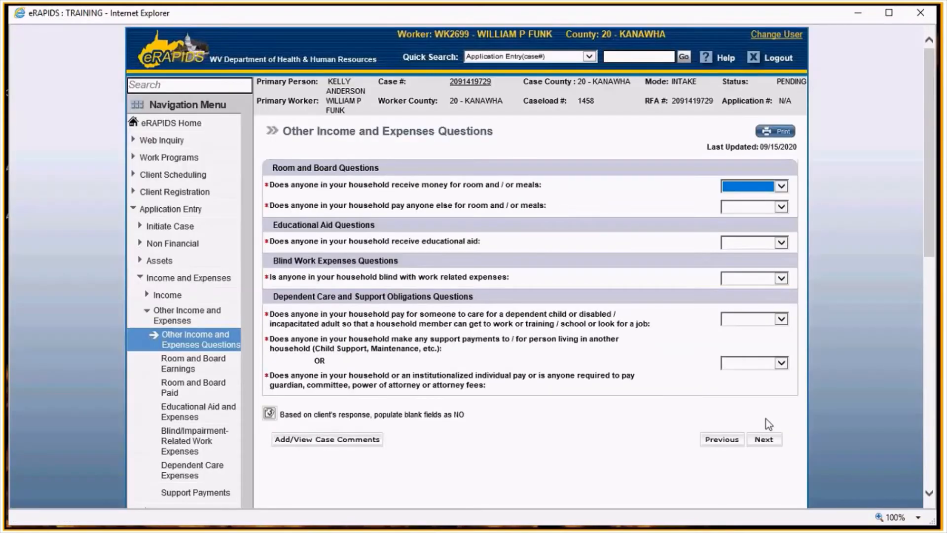
- Populate the blank other income, expense and medical questions as NO and continue past both pages
left_click(270, 413)
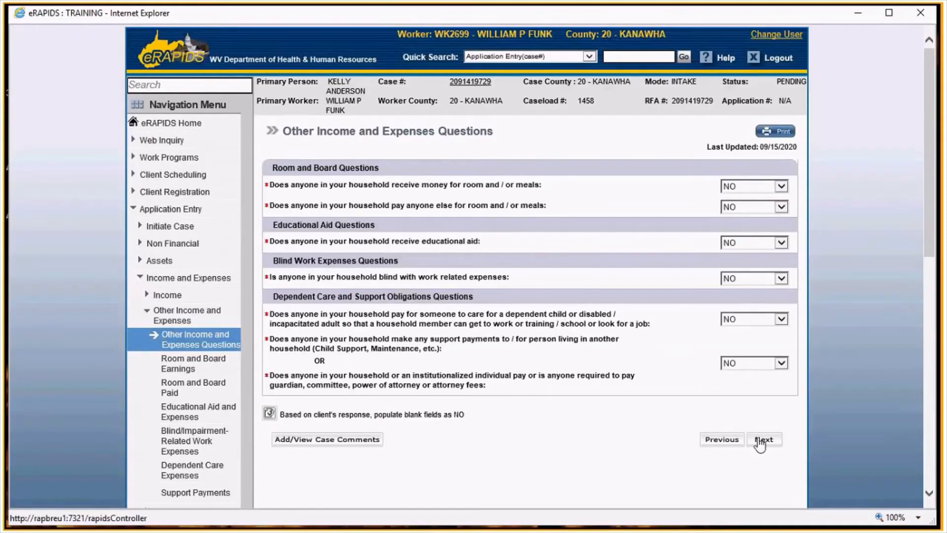
left_click(763, 439)
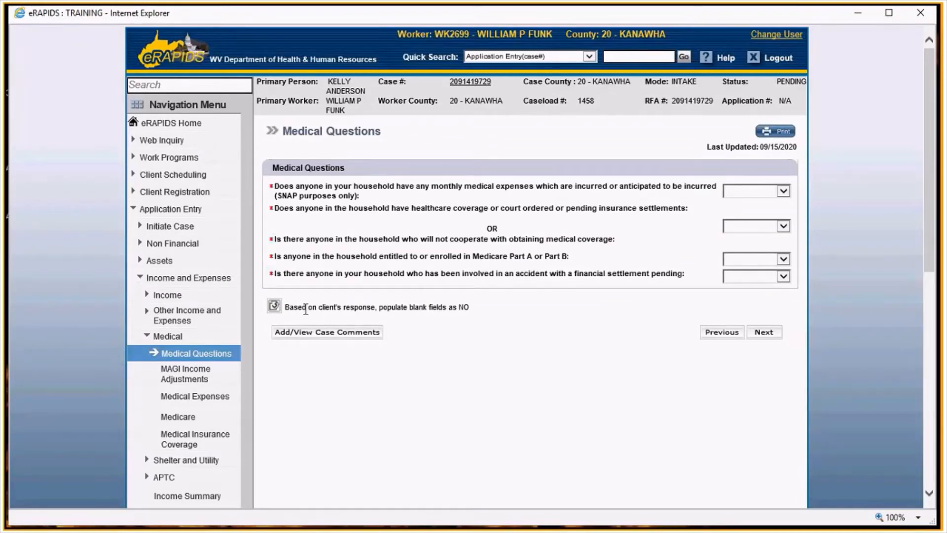
left_click(274, 306)
left_click(763, 331)
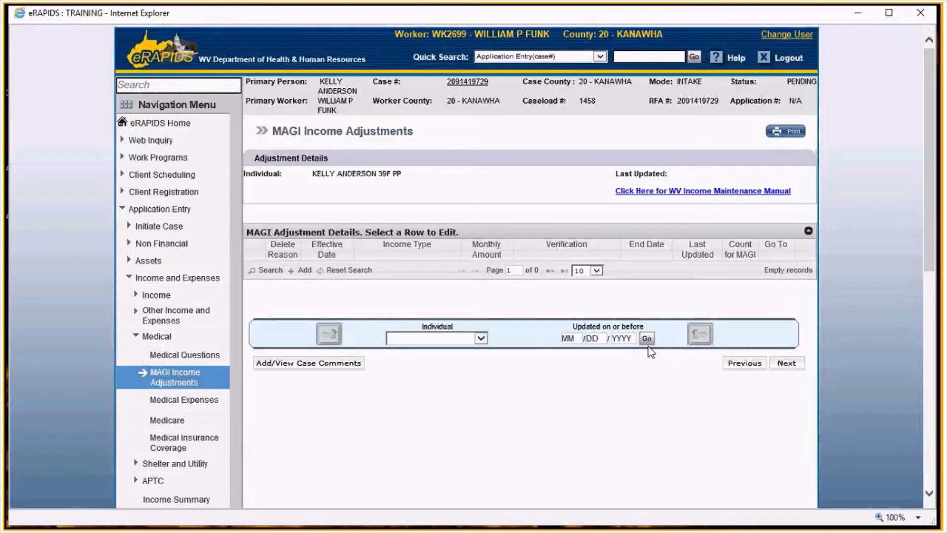
- Page through the MAGI income adjustments for each household member without changes
left_click(800, 363)
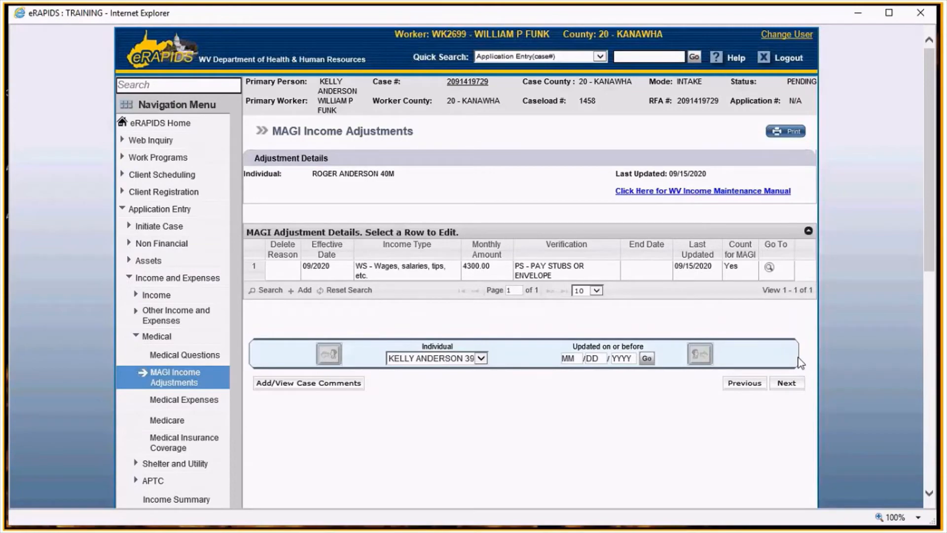
left_click(793, 384)
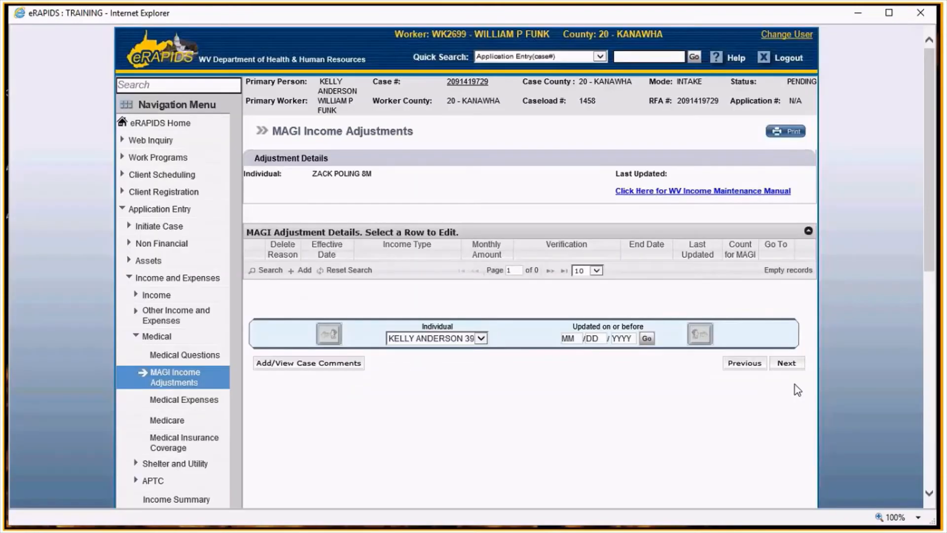
left_click(796, 364)
left_click(795, 364)
- Populate blank shelter and utility questions as NO, answer NO to outside payments, and set housing subsidy to 3 - NO HOUSING SUBSIDY
scroll(791, 365, "down", 3)
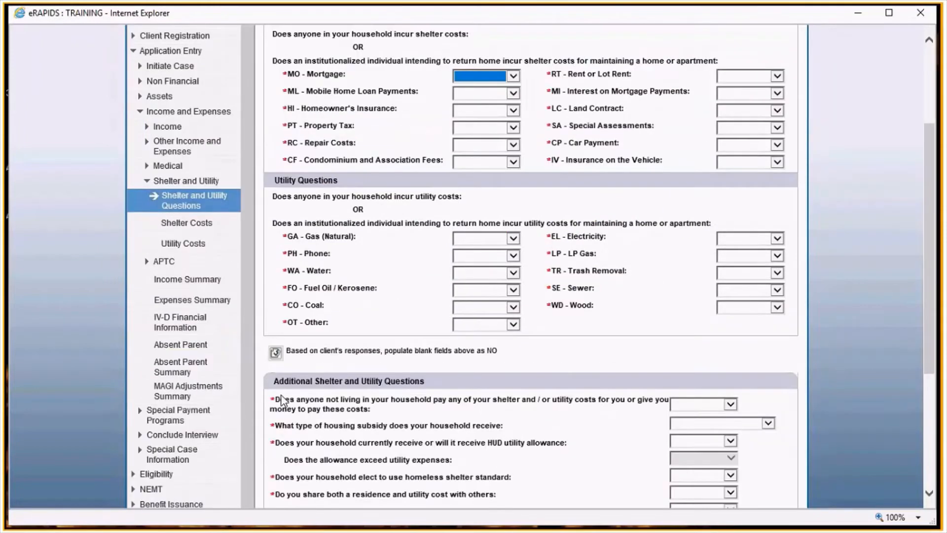
left_click(275, 352)
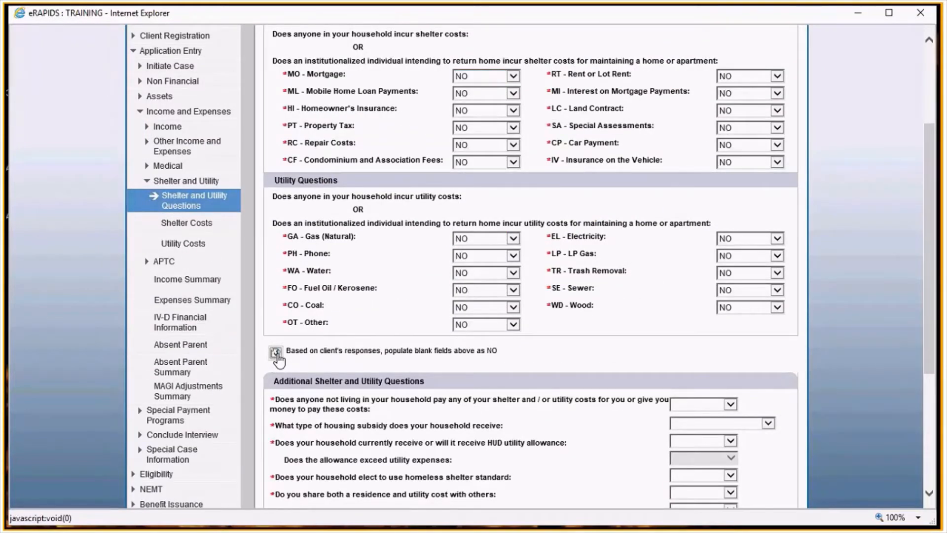
scroll(493, 346, "down", 3)
left_click(703, 260)
left_click(705, 280)
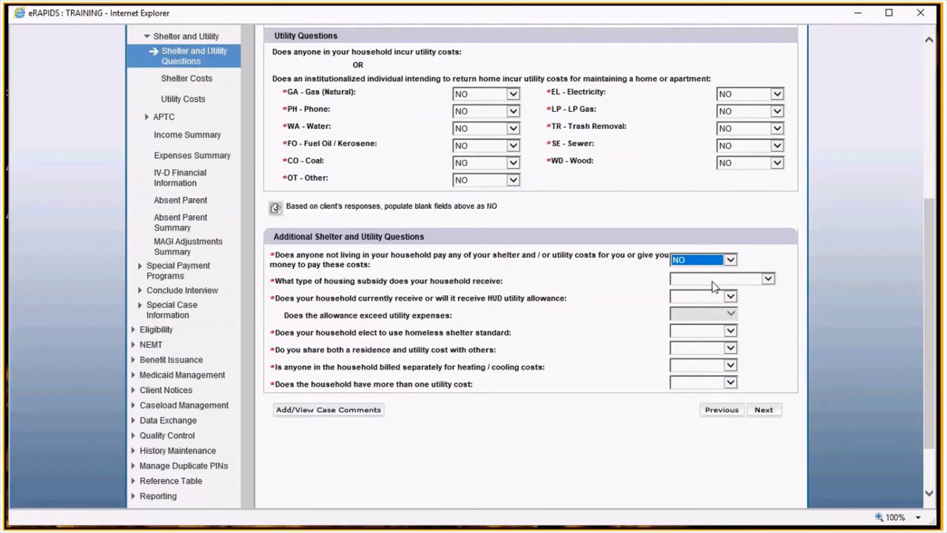
left_click(713, 280)
left_click(710, 306)
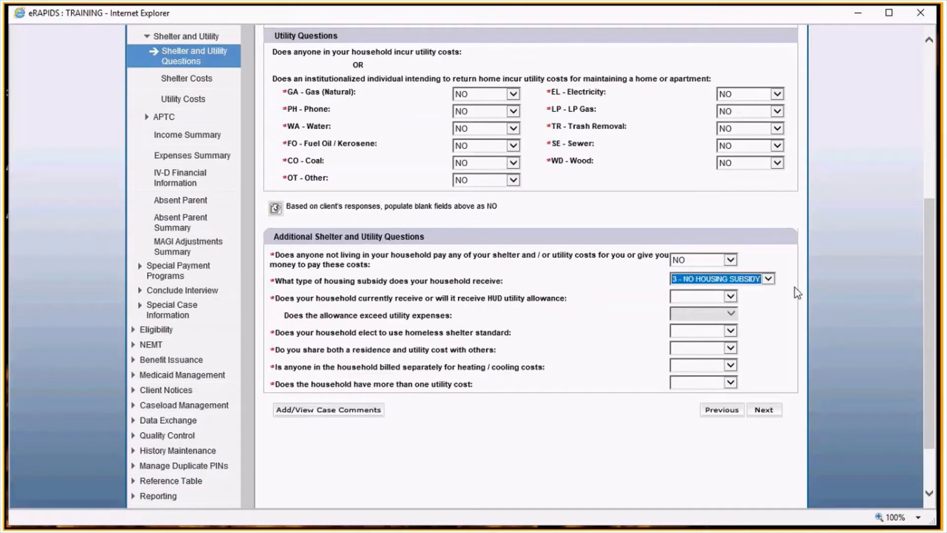
- Answer NO to the remaining additional shelter and utility questions and continue
key("Tab")
key("n")
key("Tab")
key("n")
key("Tab")
key("n")
key("Tab")
key("n")
key("Tab")
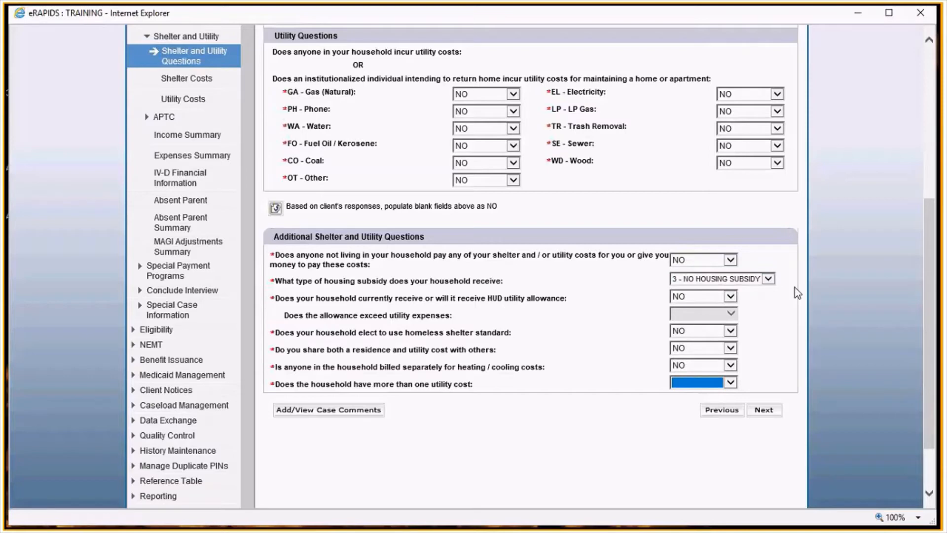
key("n")
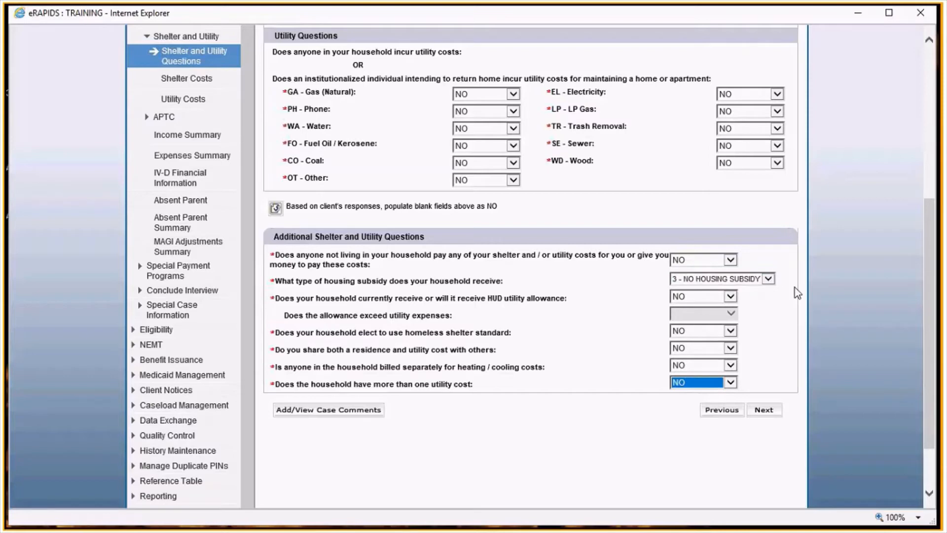
left_click(760, 412)
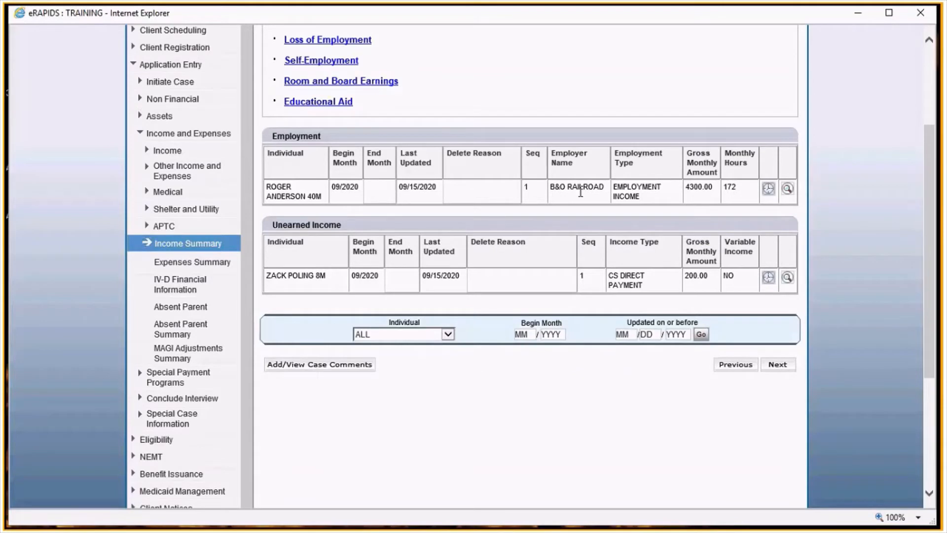
- Continue past the income summary and expenses summary pages
left_click(777, 367)
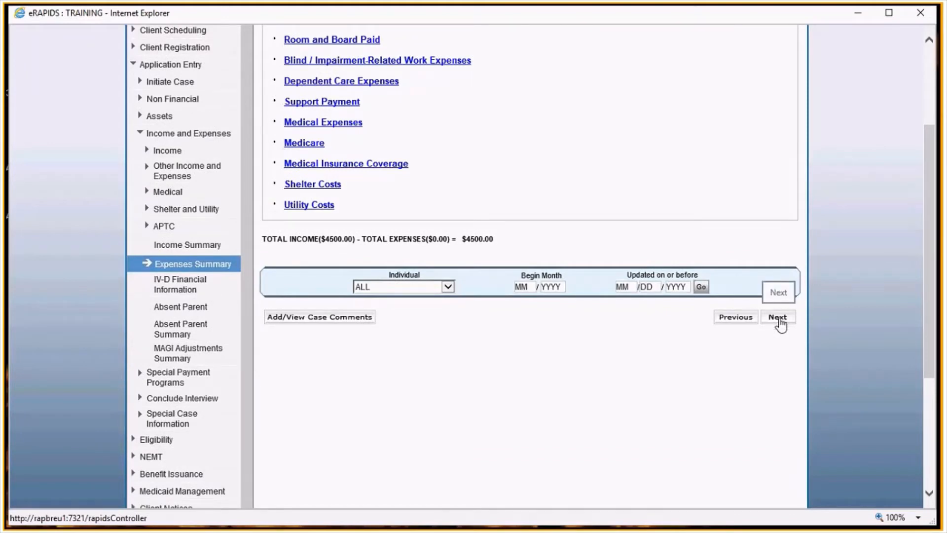
left_click(777, 317)
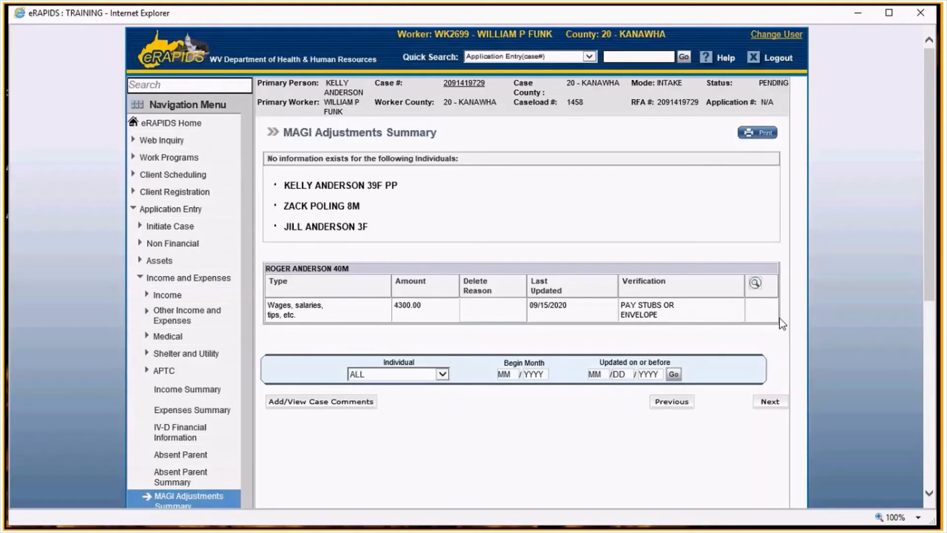
left_click(770, 401)
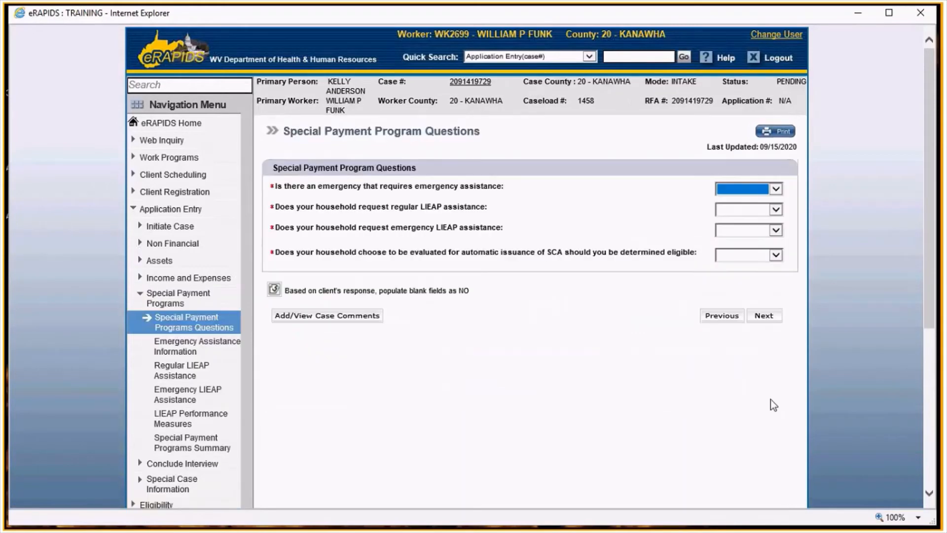
- Populate all special payment program questions as NO and continue past the special payment summary
left_click(274, 287)
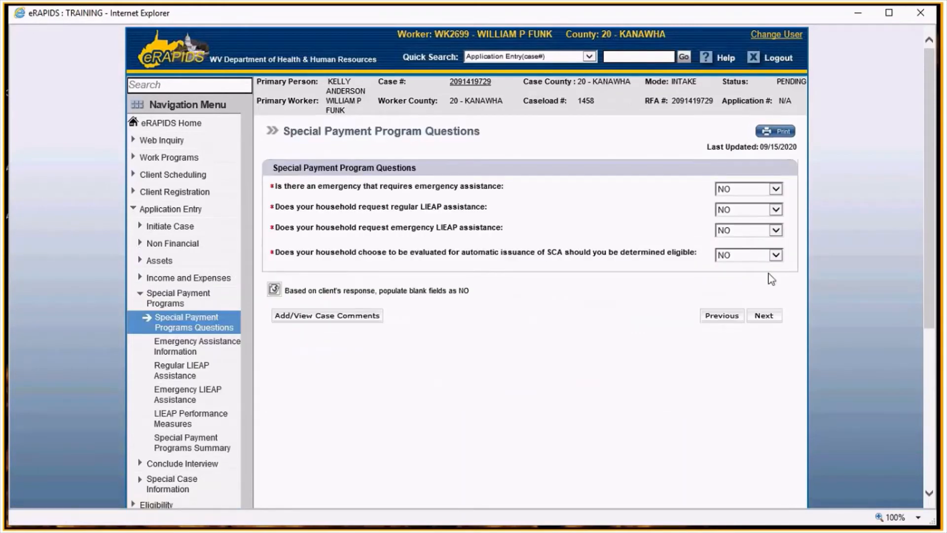
left_click(764, 315)
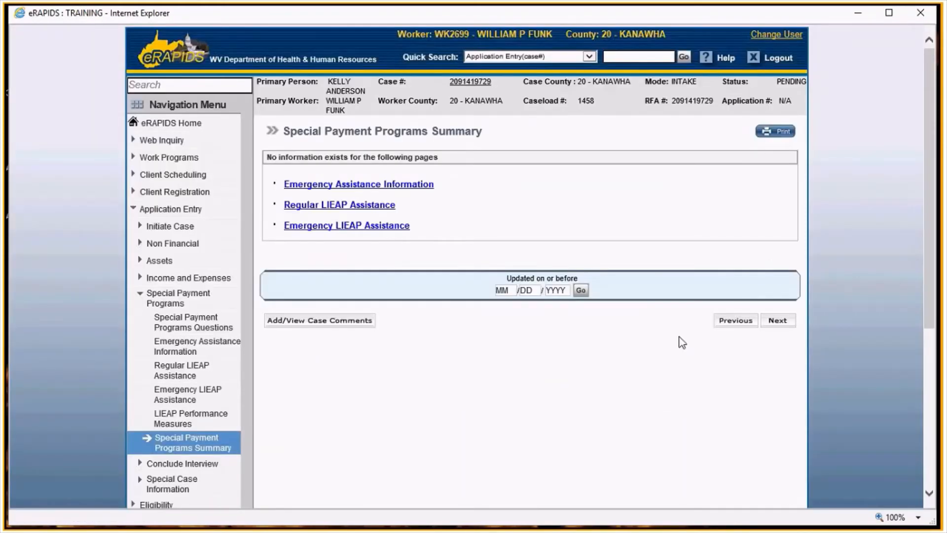
left_click(766, 316)
- Continue past the eligibility page and add a new absent parent record
scroll(762, 313, "down", 3)
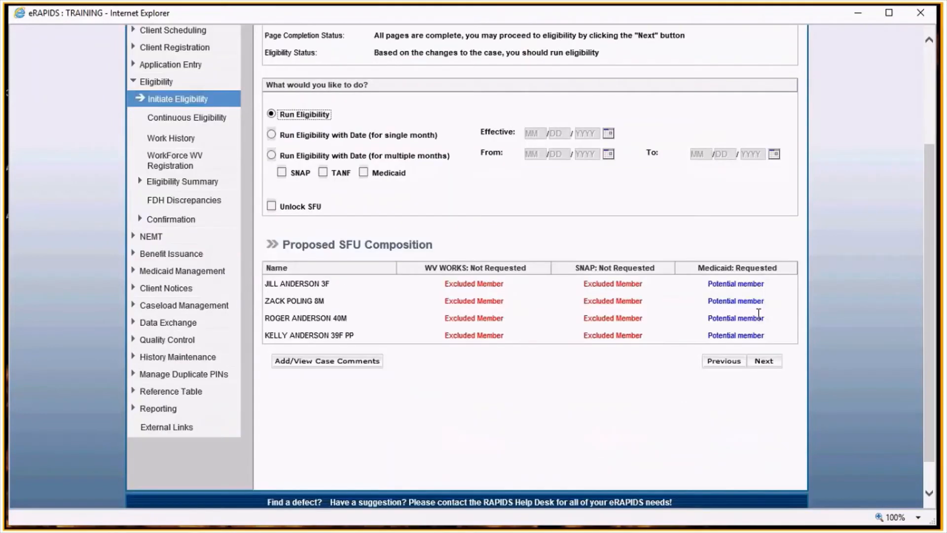
left_click(763, 360)
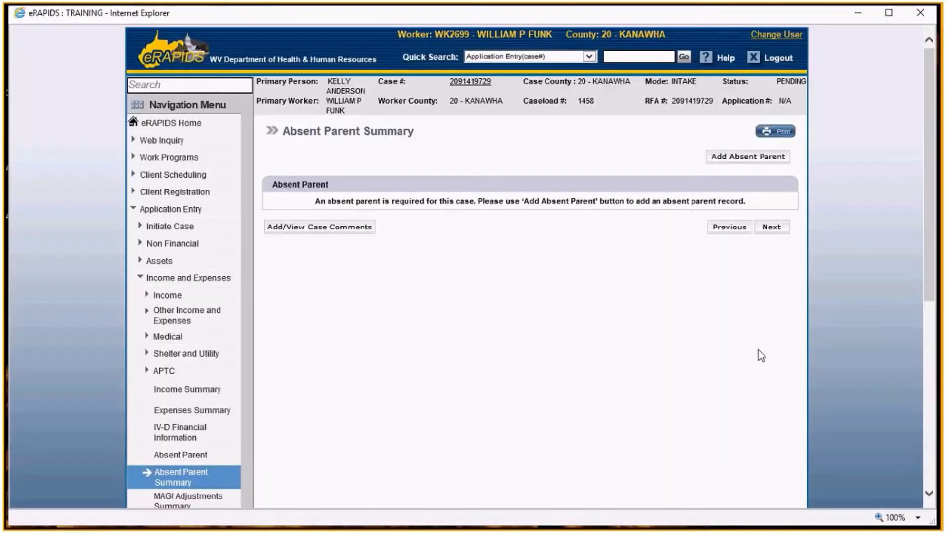
left_click(753, 156)
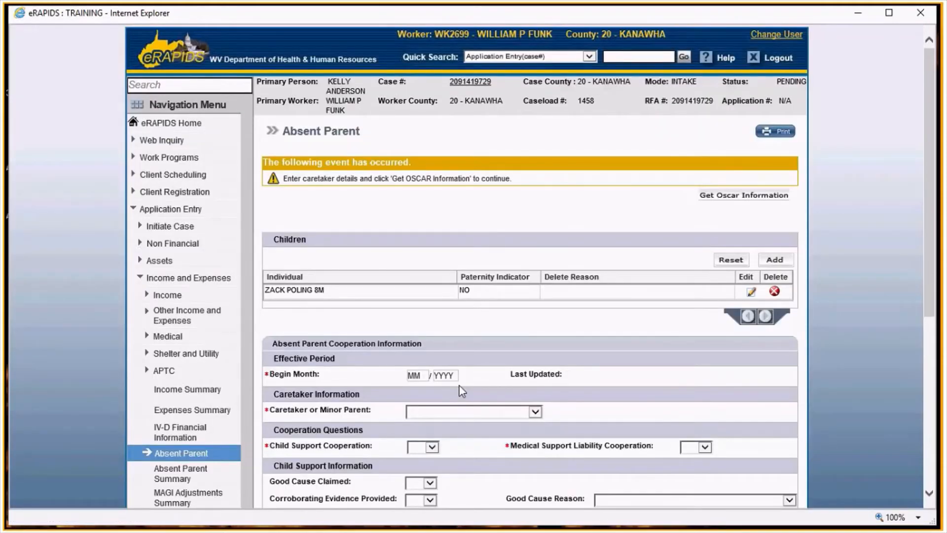
- Set the absent parent begin month to 09/2020 and choose the 39-year-old female primary person as caretaker
scroll(536, 375, "down", 2)
scroll(537, 375, "down", 1)
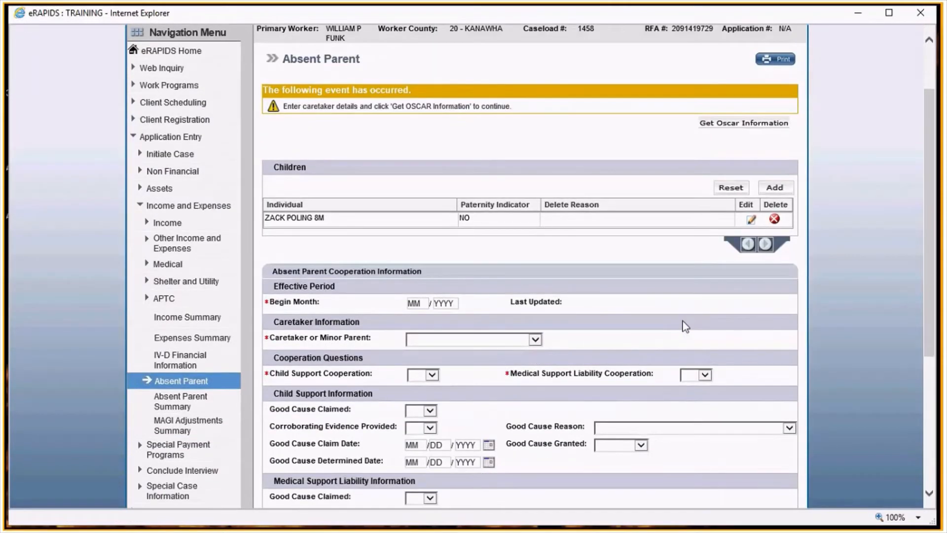
scroll(686, 326, "down", 3)
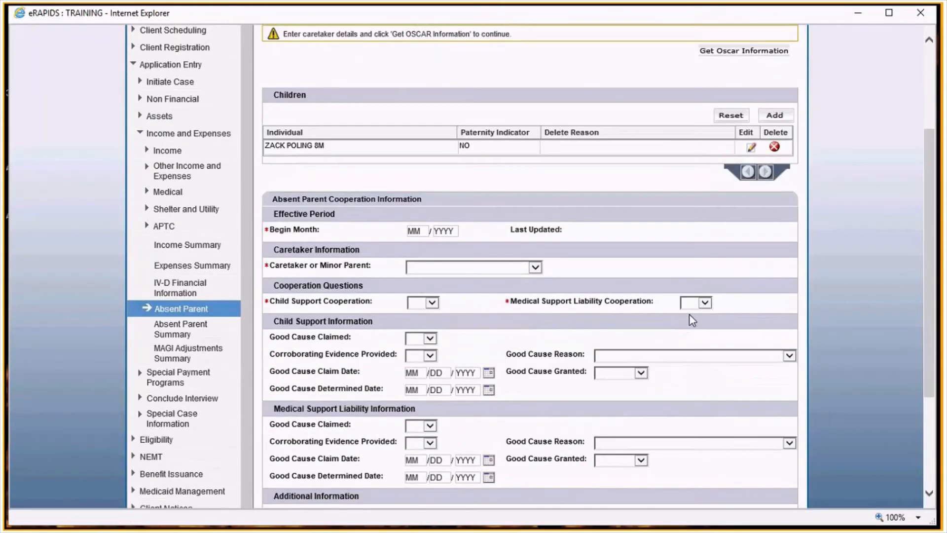
left_click(448, 226)
type("092020")
left_click(455, 271)
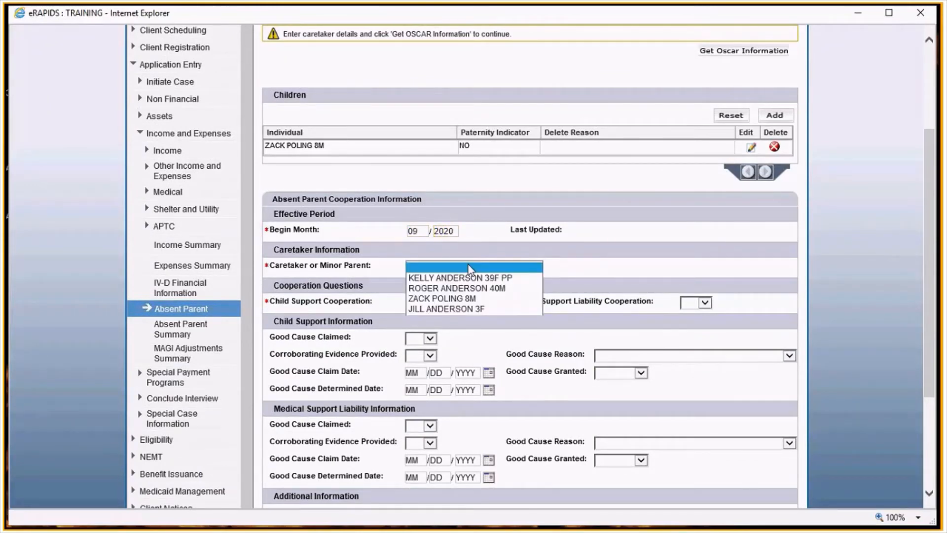
left_click(493, 278)
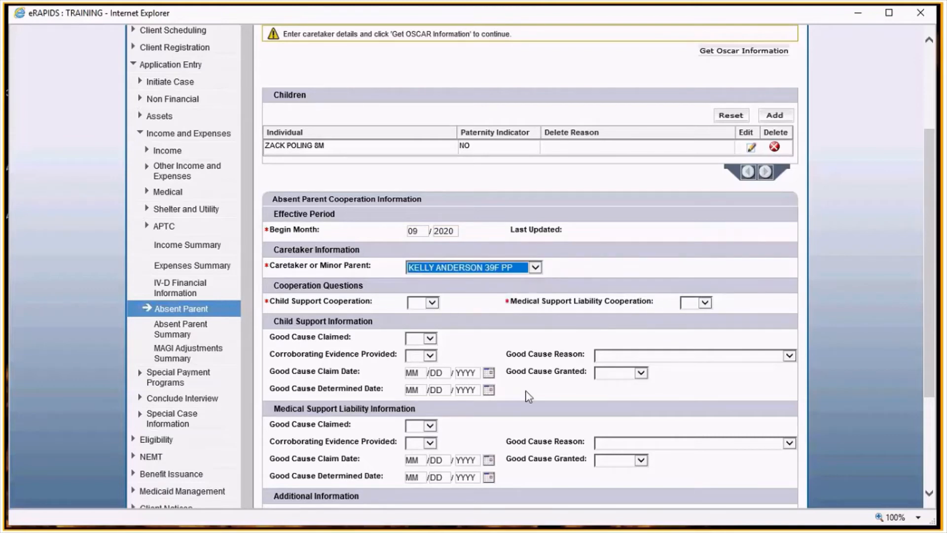
- Set both child support cooperation and medical support liability cooperation to YES
left_click(431, 303)
left_click(430, 304)
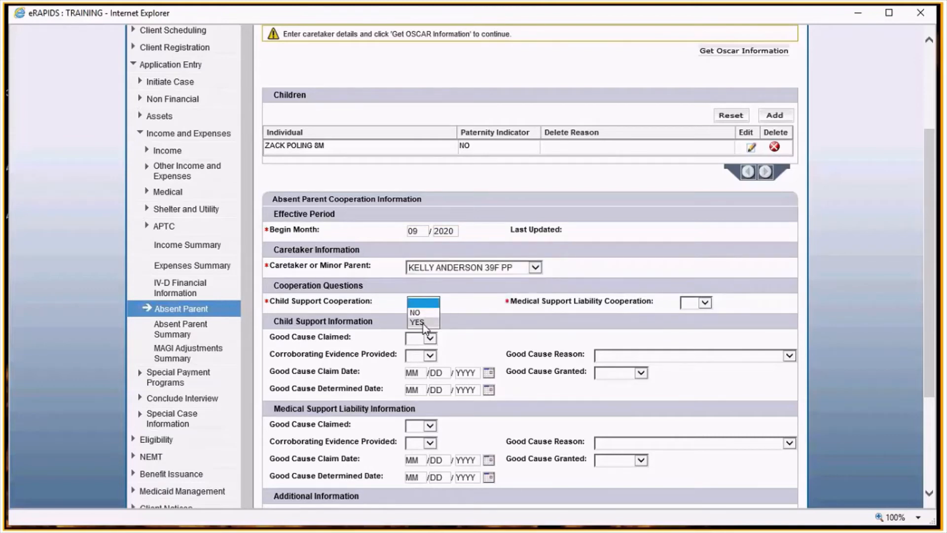
left_click(703, 304)
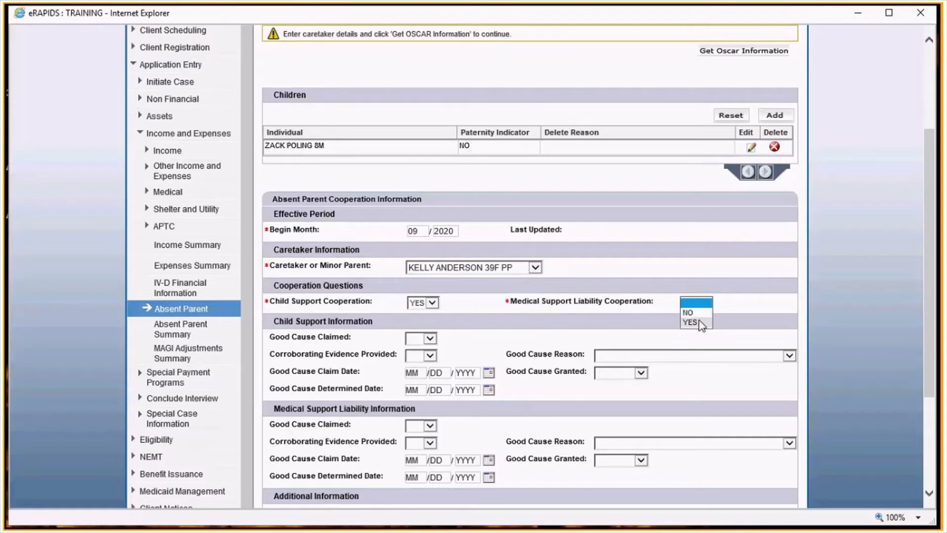
left_click(700, 323)
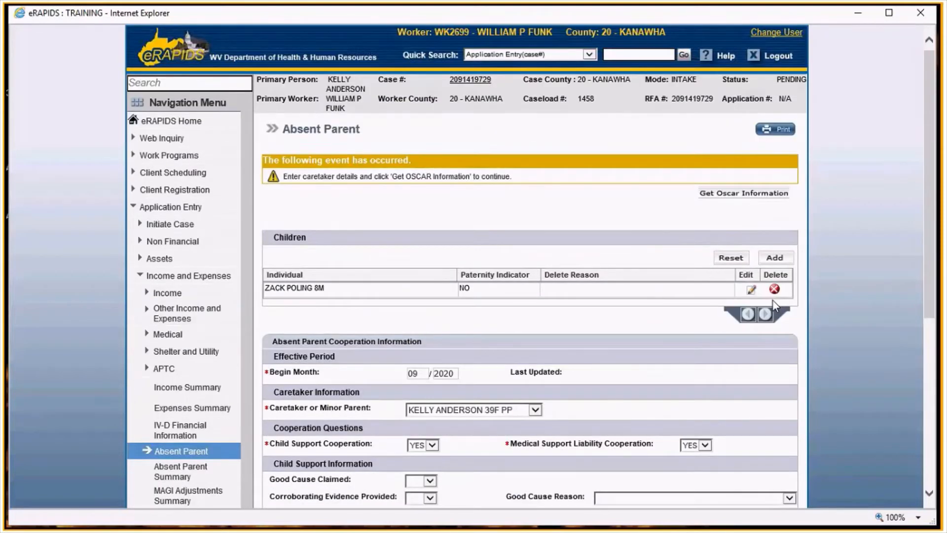
- Request OSCAR information and enter the absent parent's first and last name
left_click(744, 196)
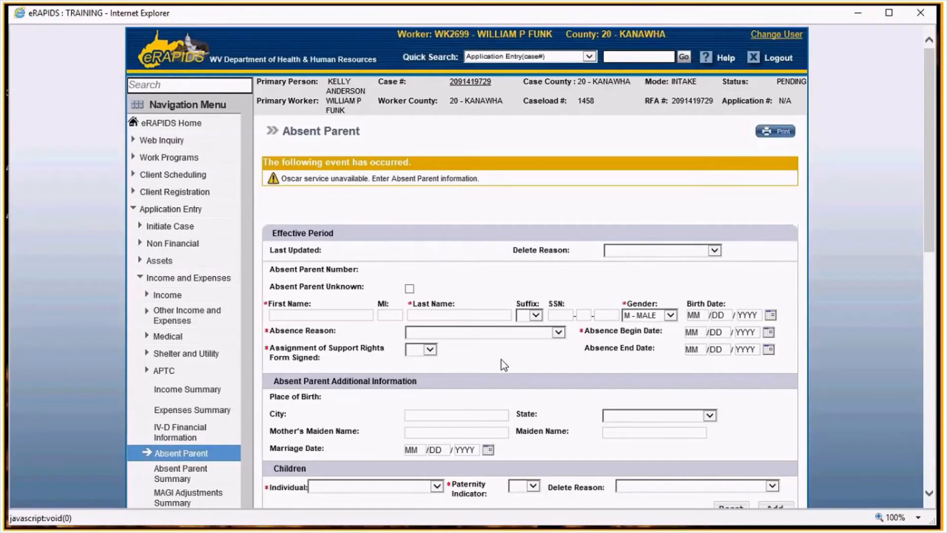
scroll(501, 360, "down", 3)
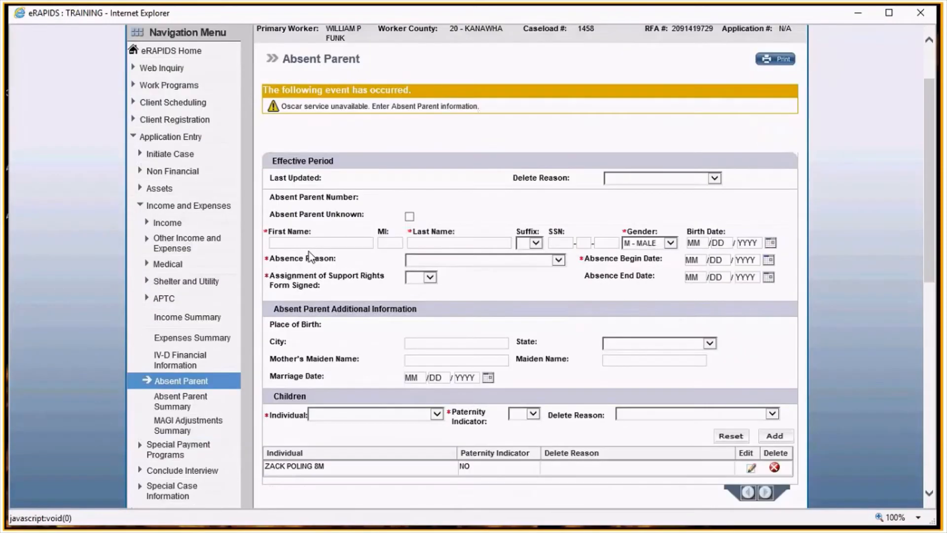
left_click(319, 244)
key("Tab")
key("Tab")
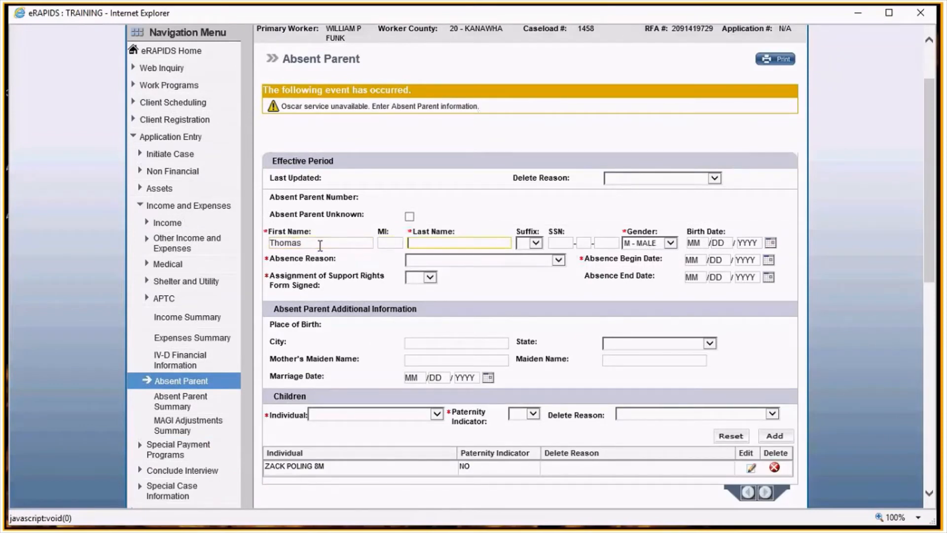
- Set the absence begin date to 01/01/2014 and the absence reason to DI - DIVORCED - REF WILL BE SENT
left_click(691, 260)
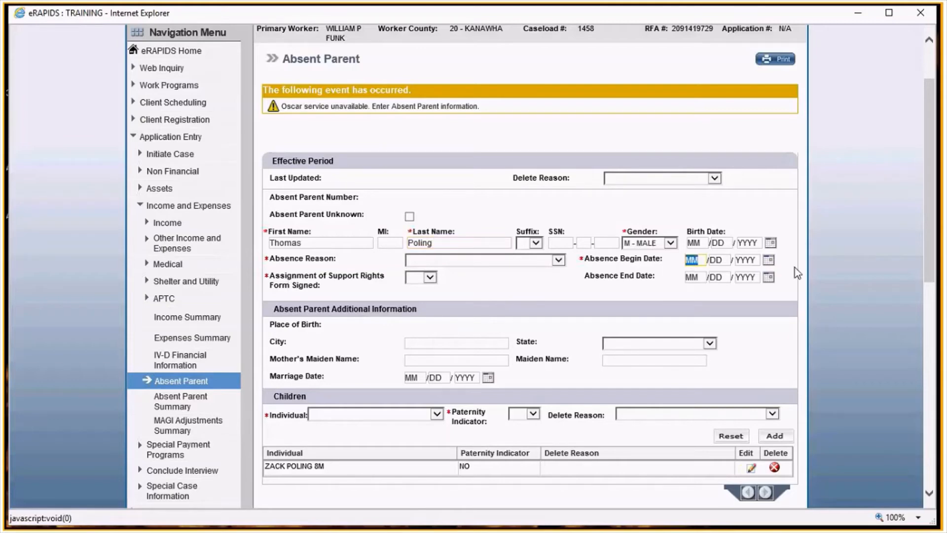
type("01/01/2014")
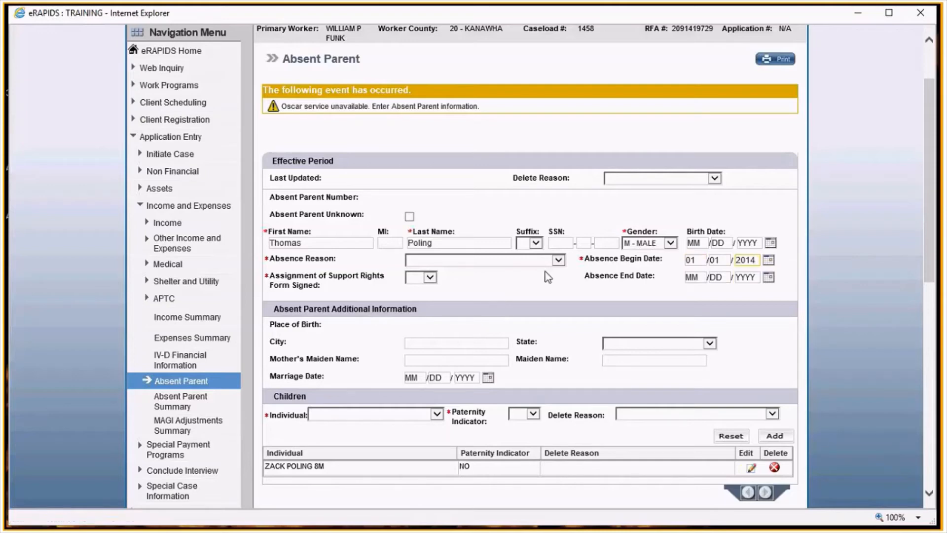
left_click(550, 259)
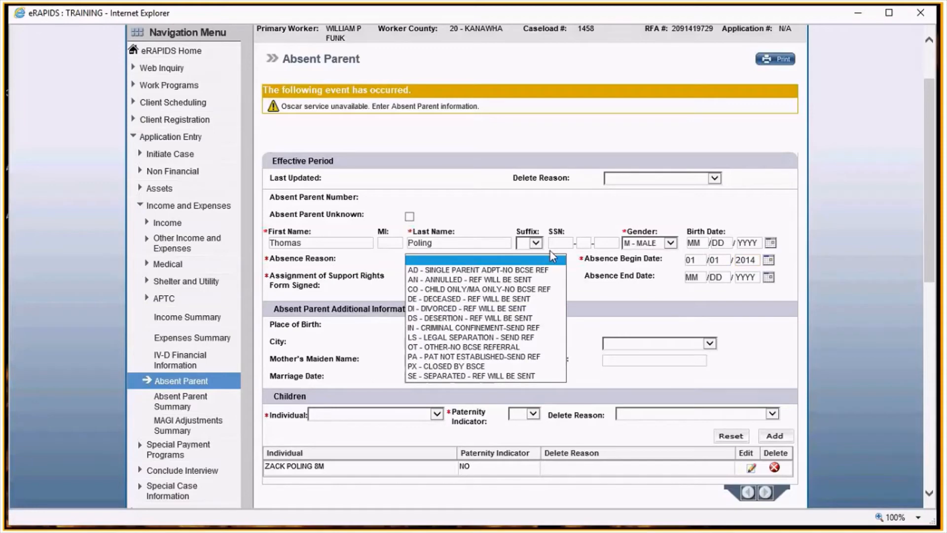
left_click(485, 309)
- Mark the assignment of support rights form as signed YES and set the 8-year-old child's paternity indicator to YES
left_click(430, 295)
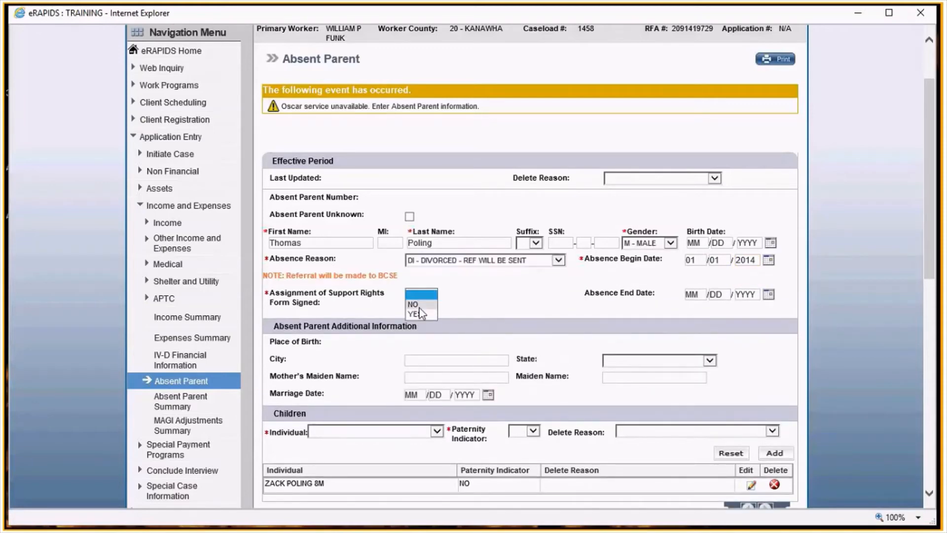
left_click(416, 318)
scroll(483, 294, "down", 1)
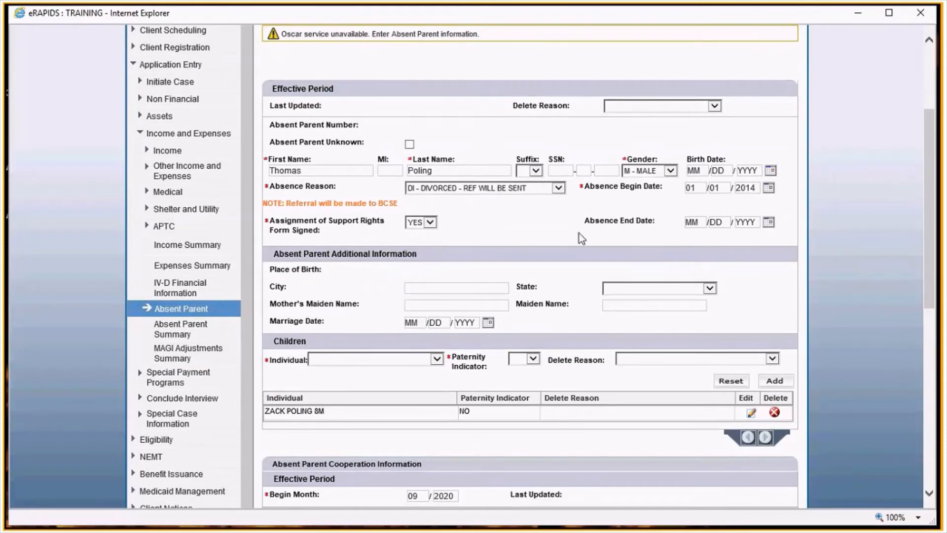
scroll(579, 233, "down", 2)
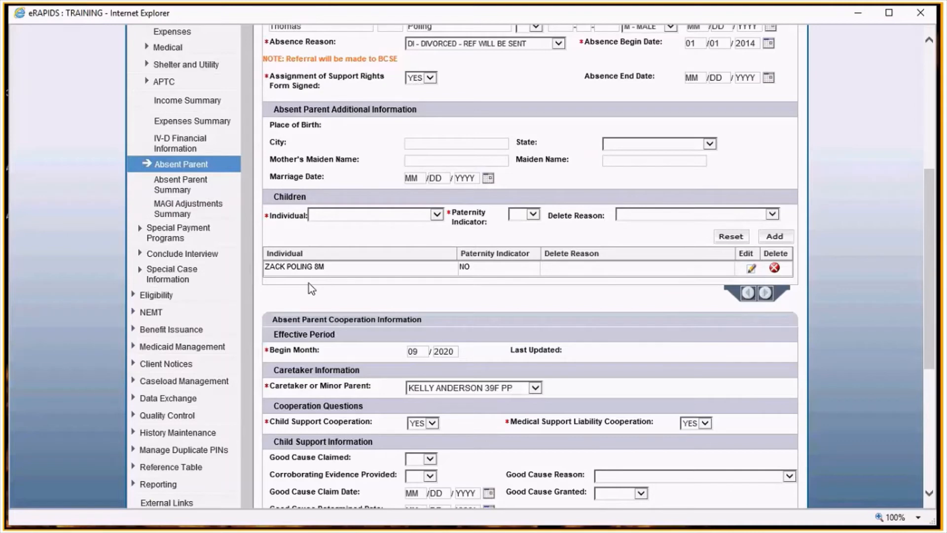
left_click(751, 269)
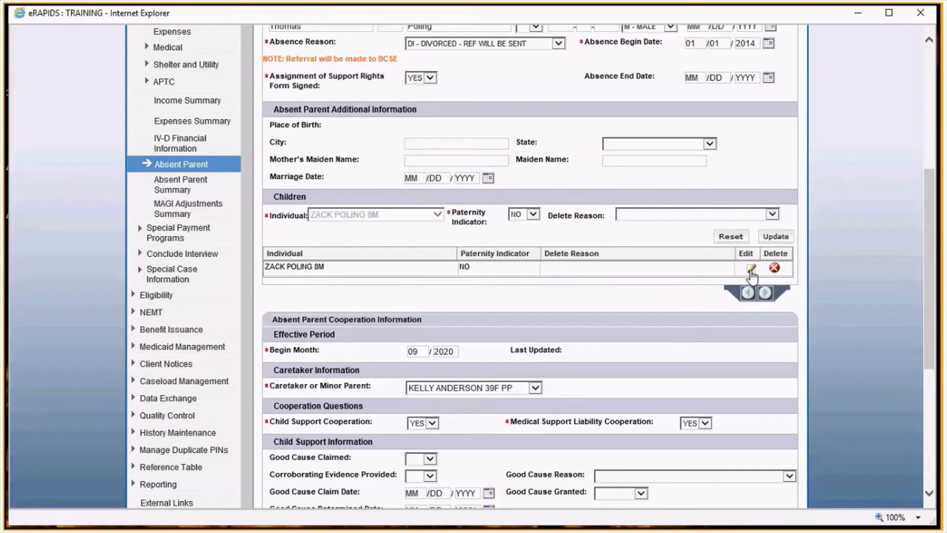
left_click(524, 217)
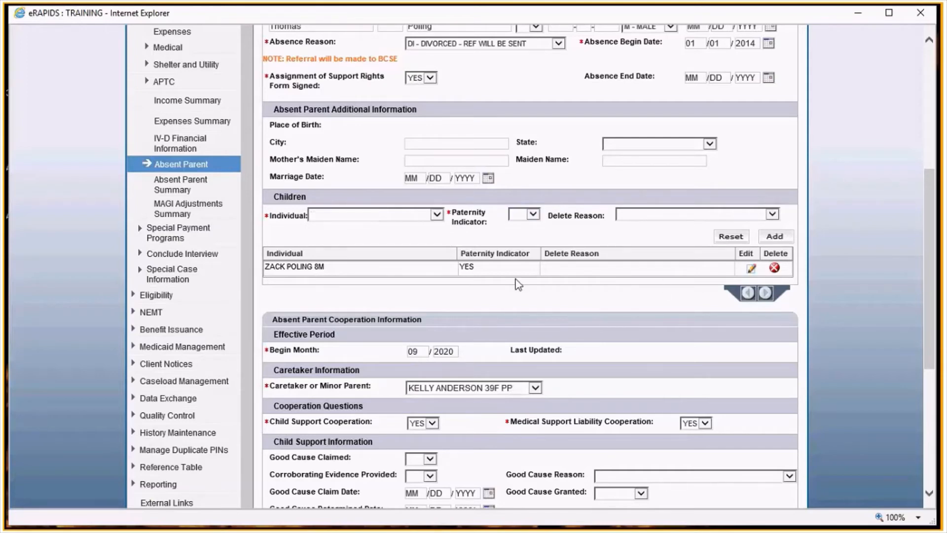
- Save the absent parent record and continue past the absent parent summary
scroll(521, 291, "down", 3)
scroll(525, 296, "down", 3)
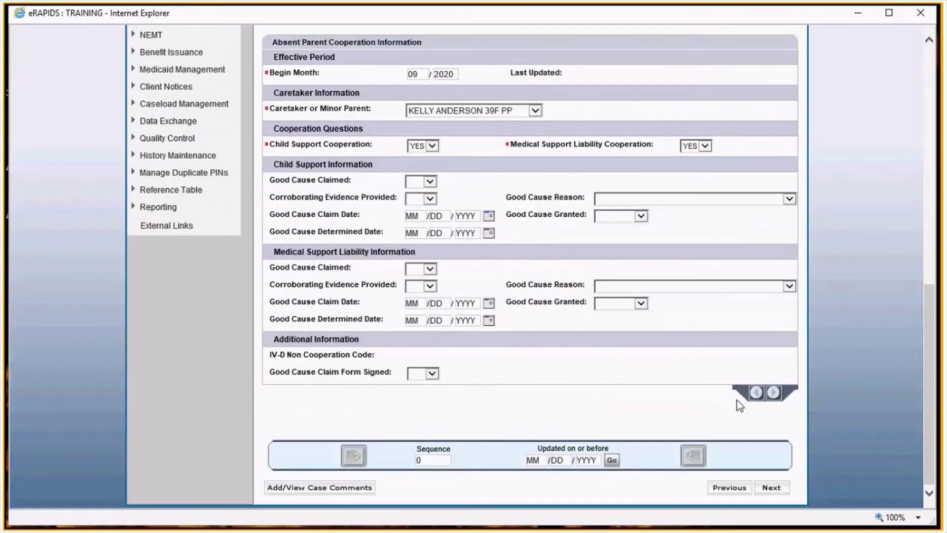
left_click(772, 487)
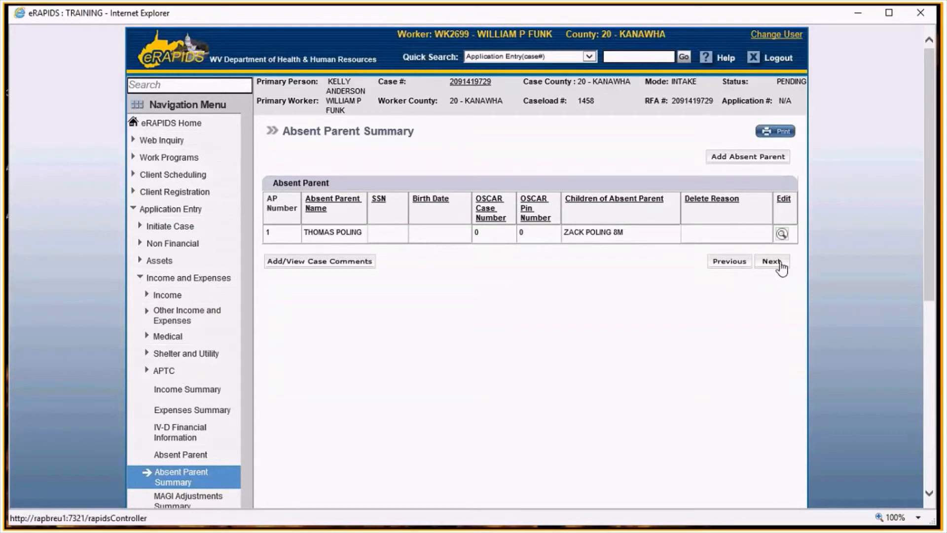
left_click(780, 263)
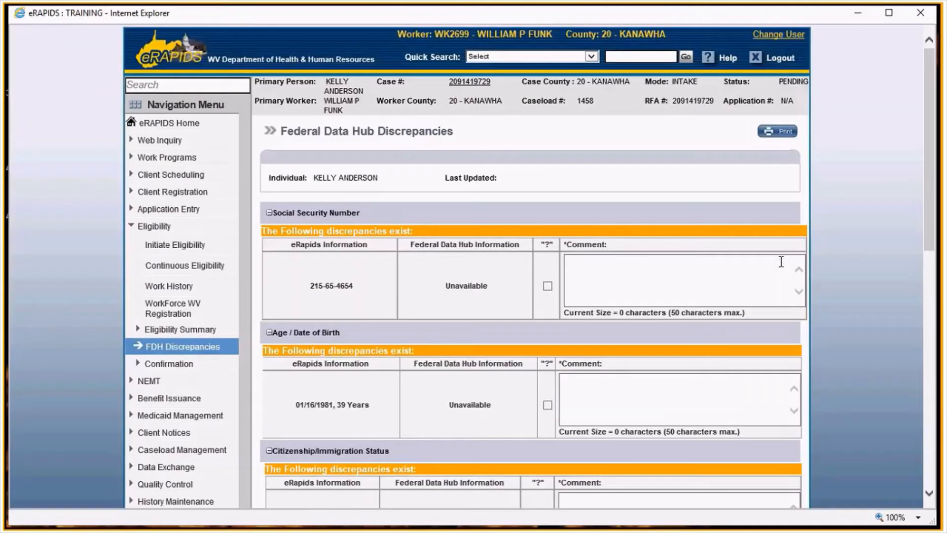
- Continue past the Federal Data Hub discrepancies page and continue the cascade on the interim eligibility results
scroll(763, 506, "down", 10)
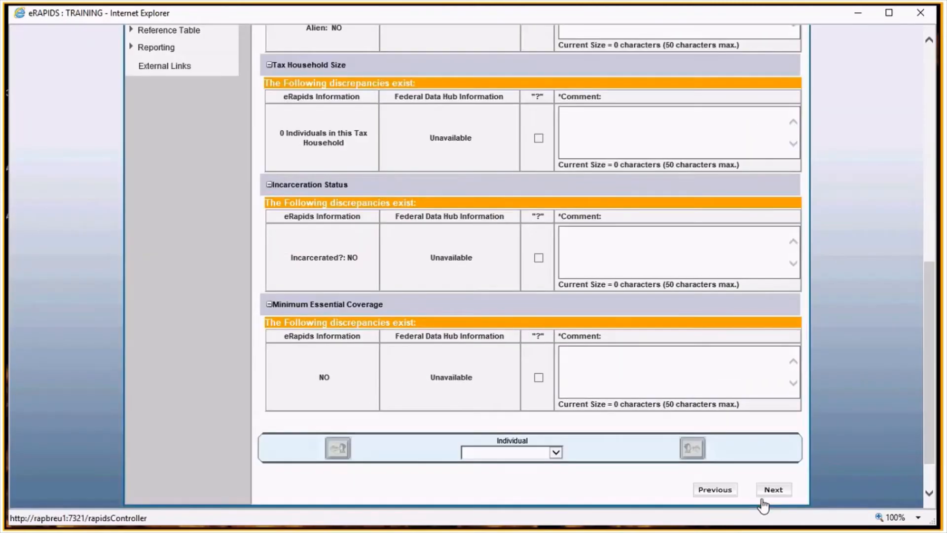
left_click(764, 495)
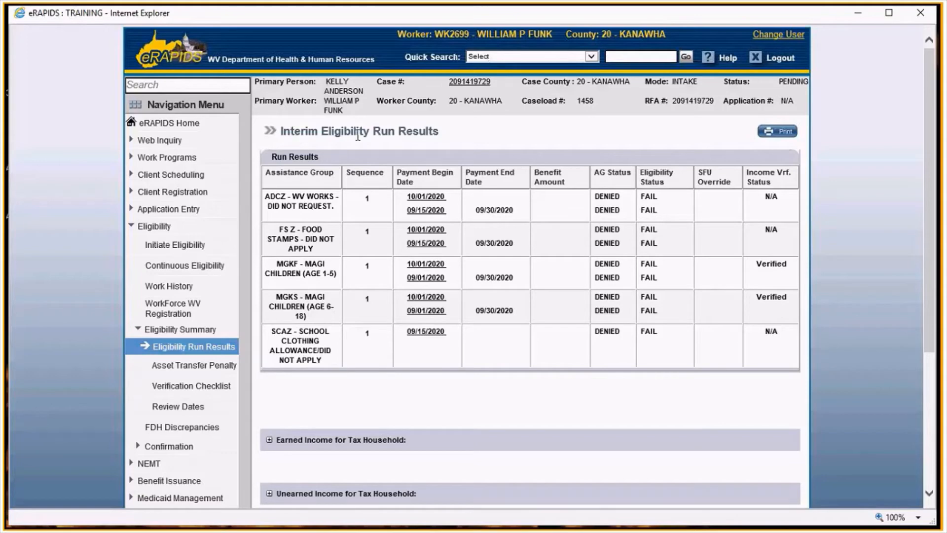
scroll(357, 136, "down", 3)
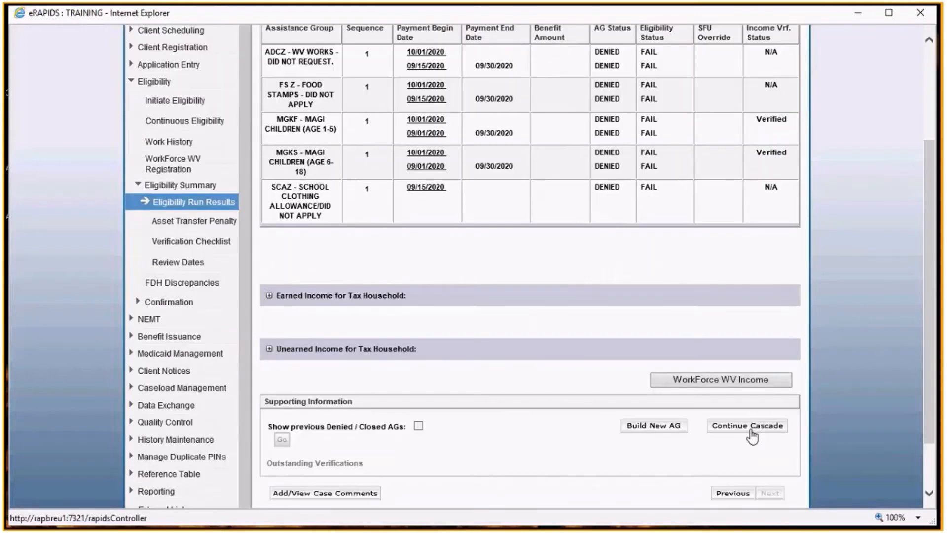
left_click(749, 427)
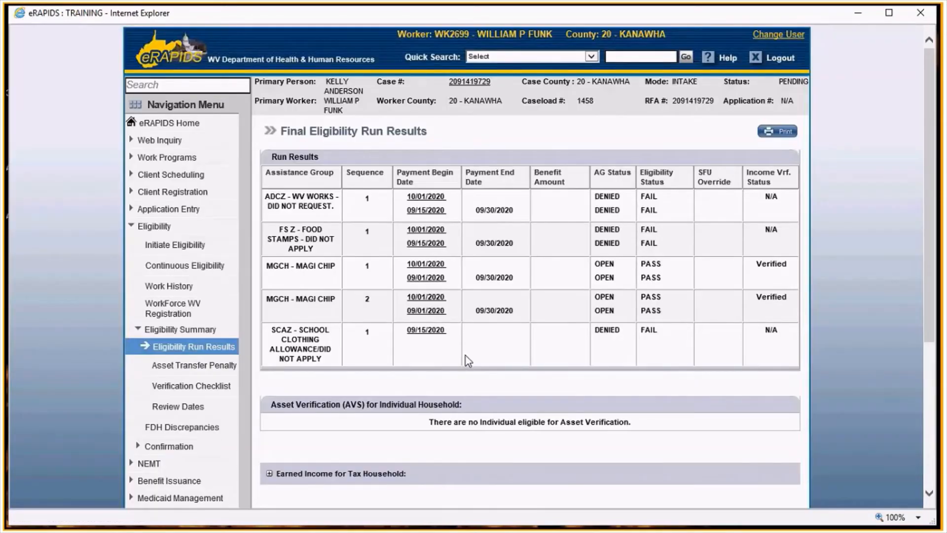
- Review the income budget of the MGCH - MAGI CHIP sequence 2 assistance group, then return to the run results
scroll(567, 303, "down", 3)
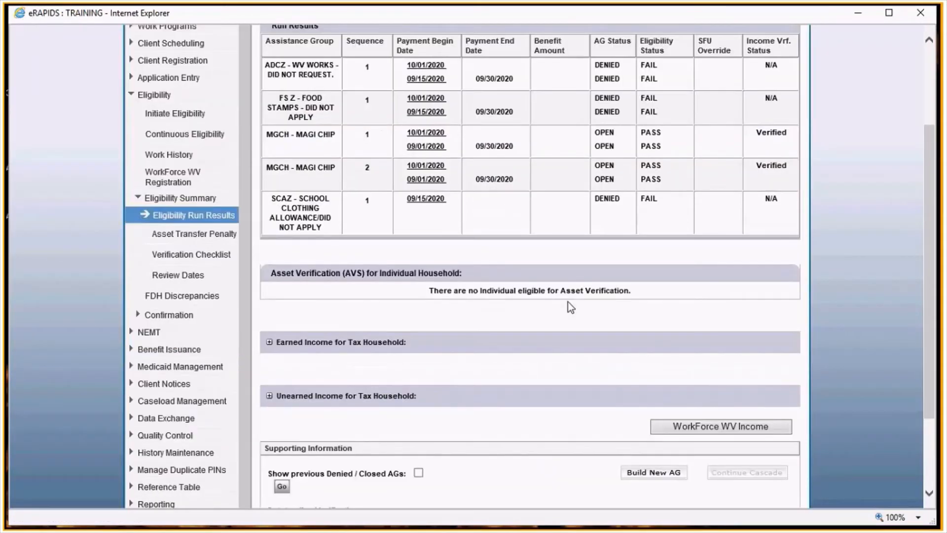
scroll(567, 300, "up", 3)
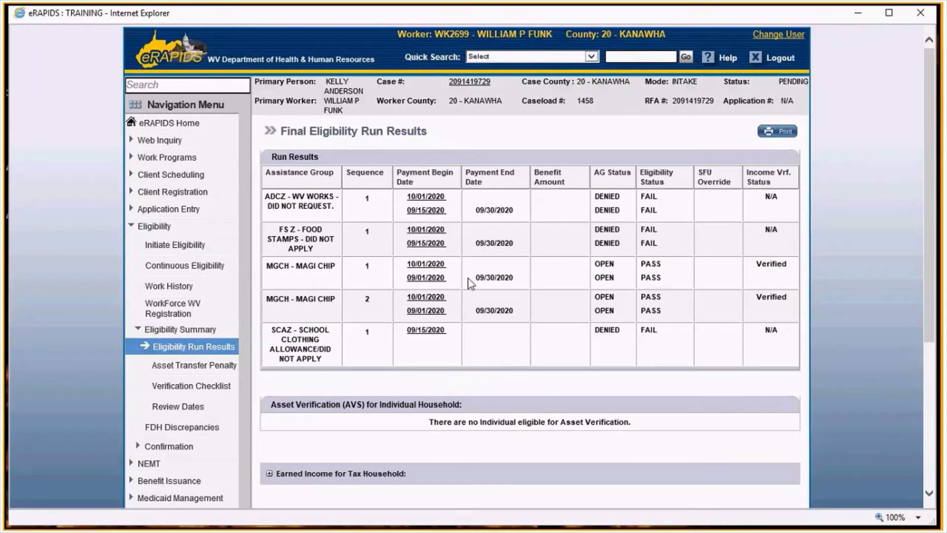
left_click(426, 310)
scroll(541, 286, "down", 3)
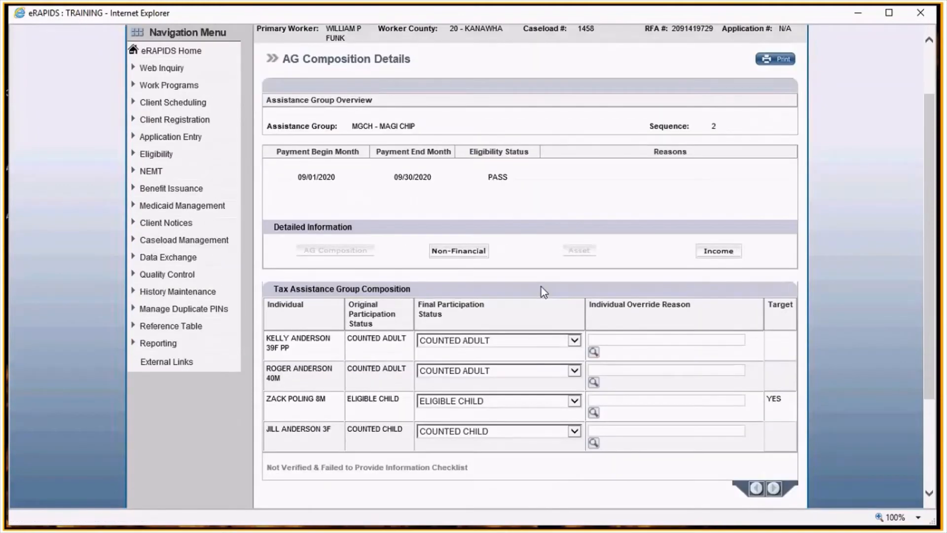
left_click(724, 251)
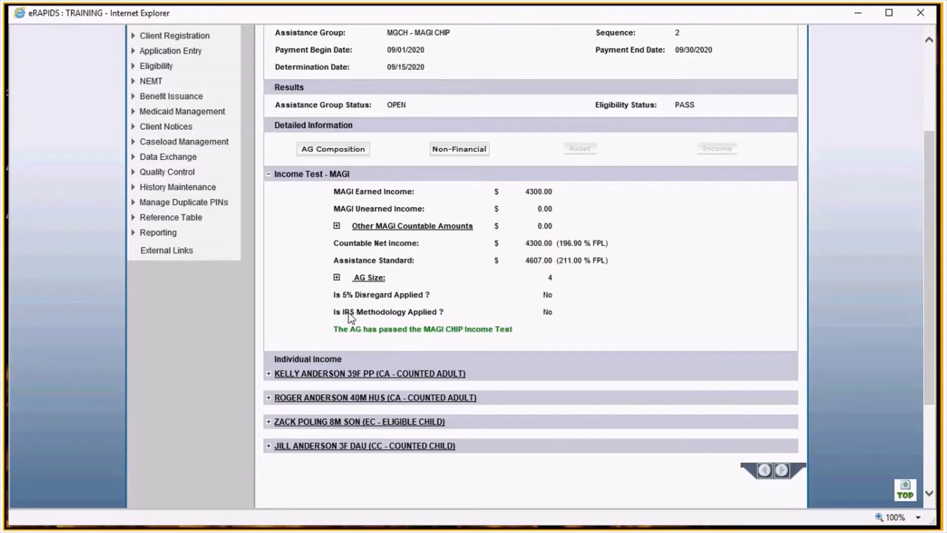
scroll(819, 217, "up", 1)
scroll(818, 217, "up", 2)
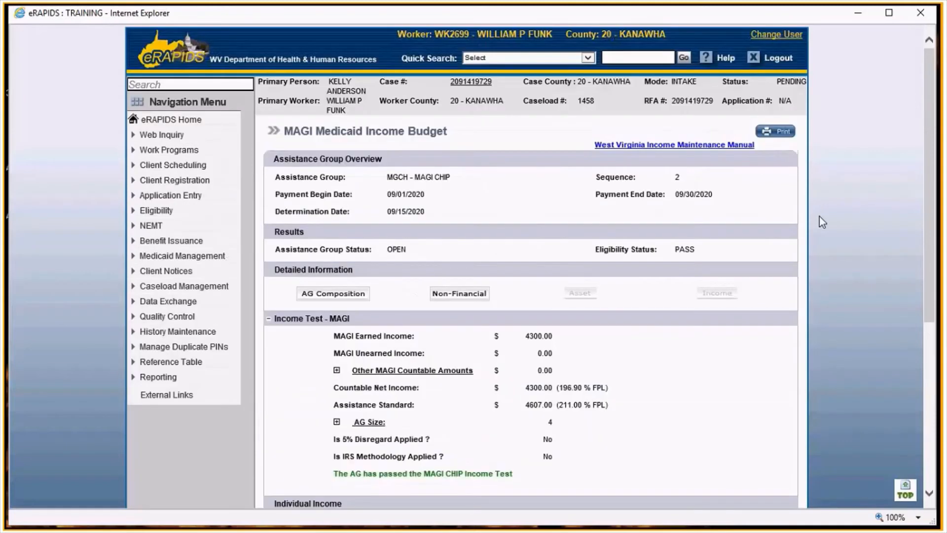
scroll(818, 217, "down", 5)
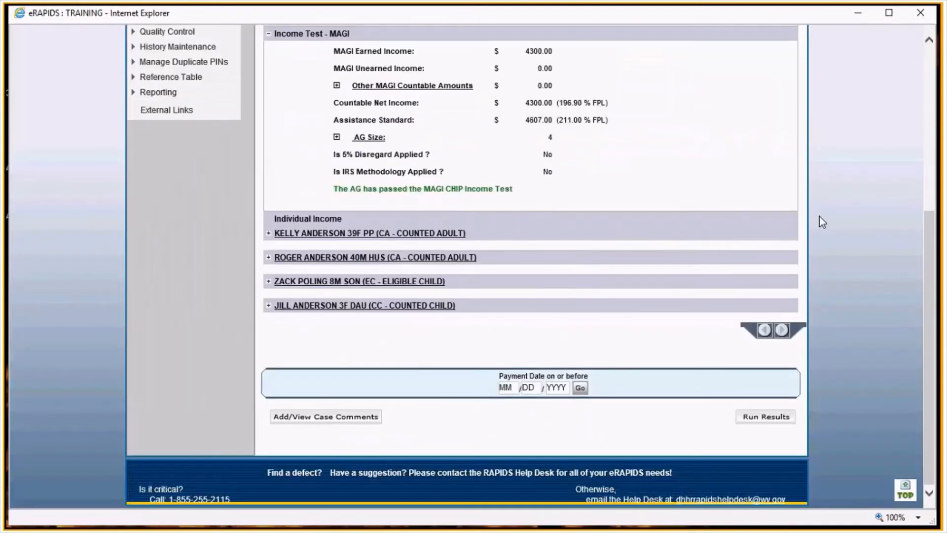
left_click(766, 416)
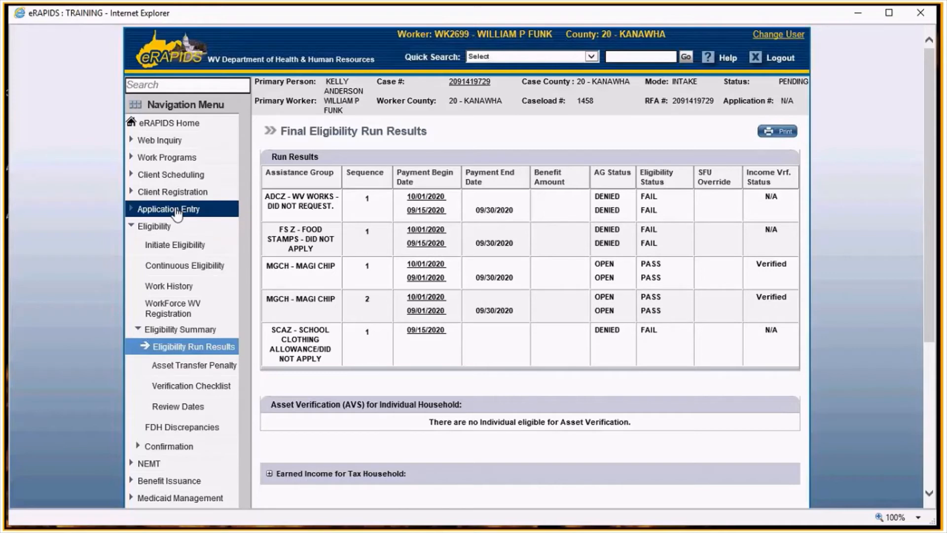
- Open the medical assistance request and set the 8-year-old male child's AFDC-related medical assistance request to YES
left_click(200, 215)
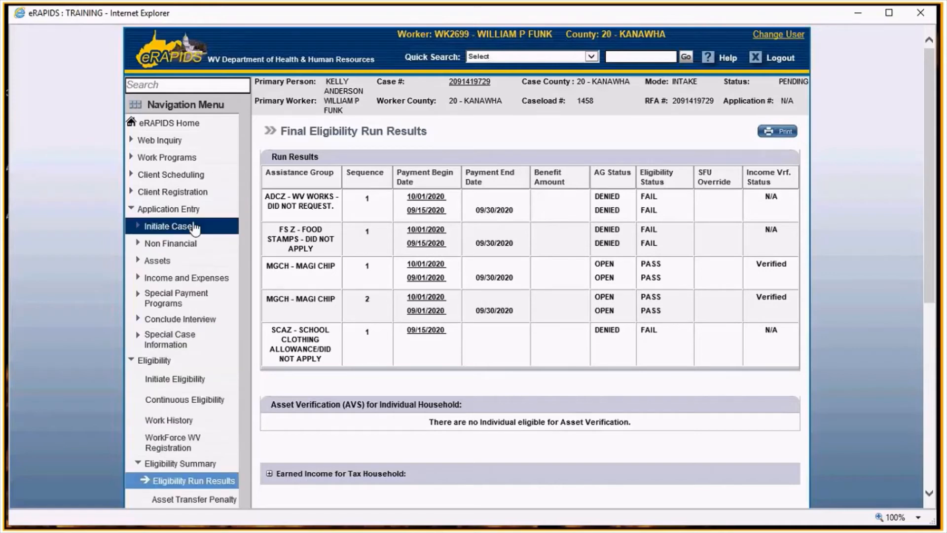
left_click(191, 227)
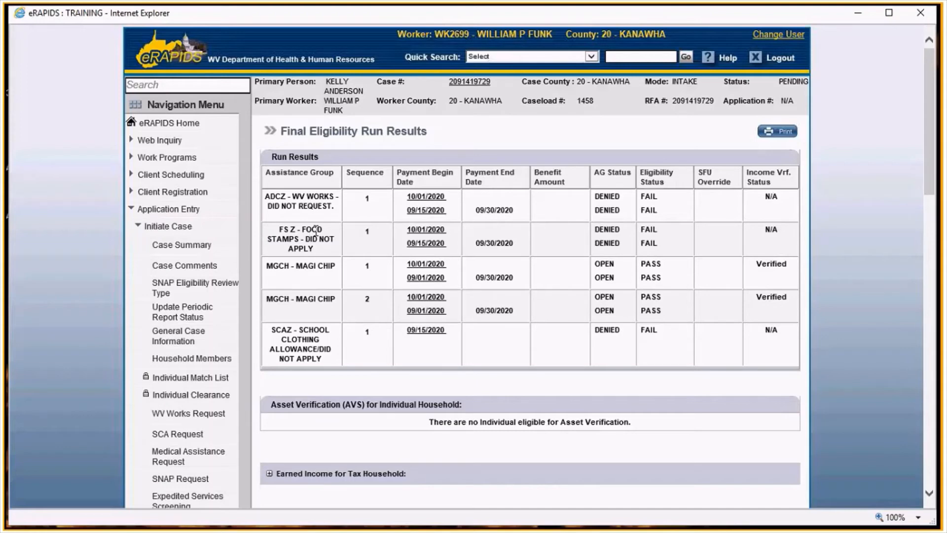
scroll(316, 231, "down", 1)
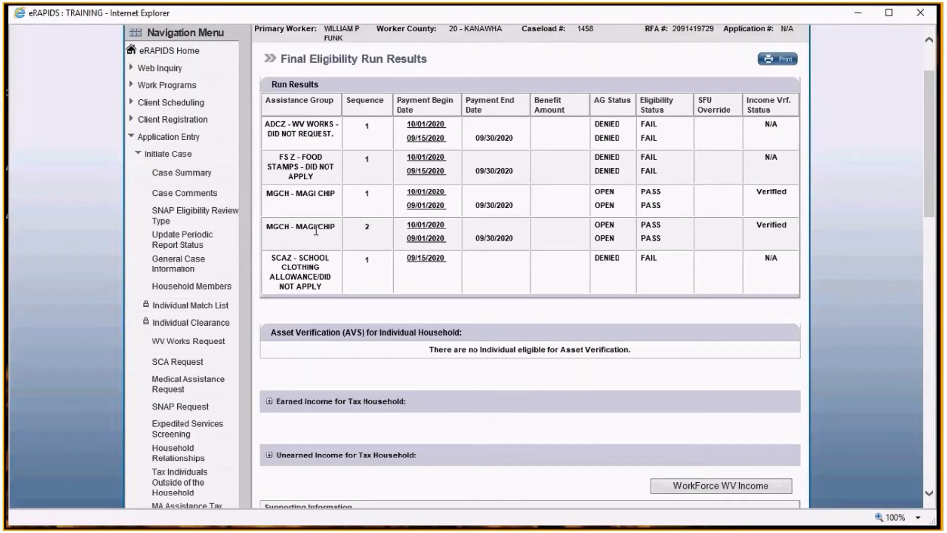
scroll(315, 231, "down", 1)
scroll(316, 230, "down", 1)
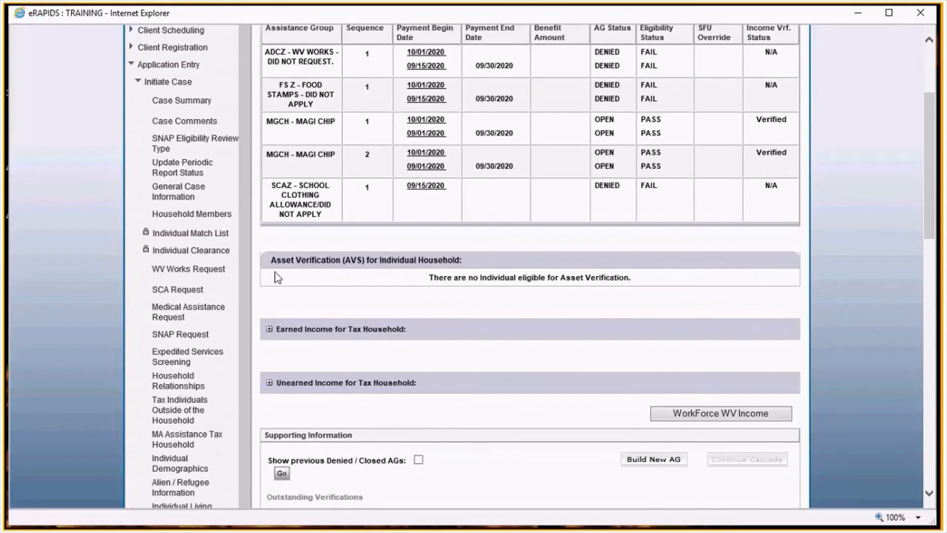
left_click(209, 320)
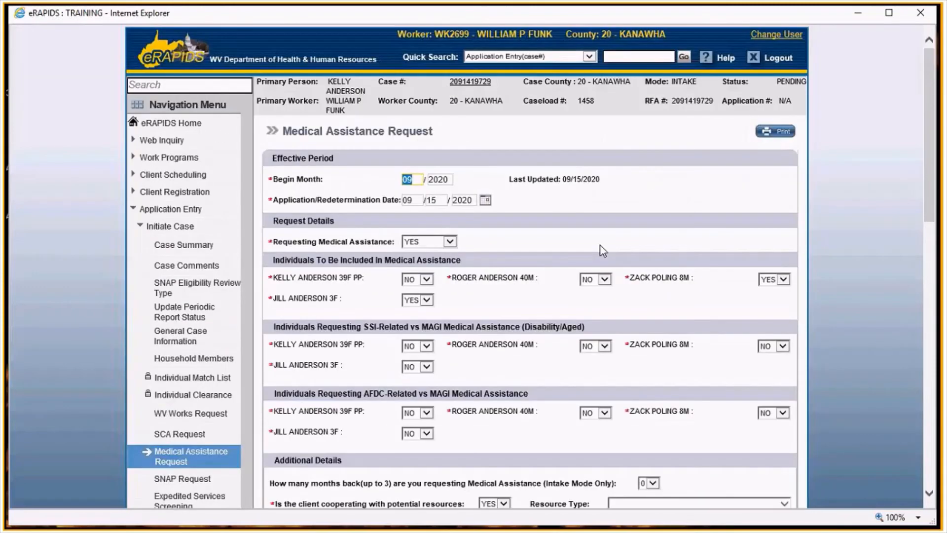
scroll(600, 246, "down", 3)
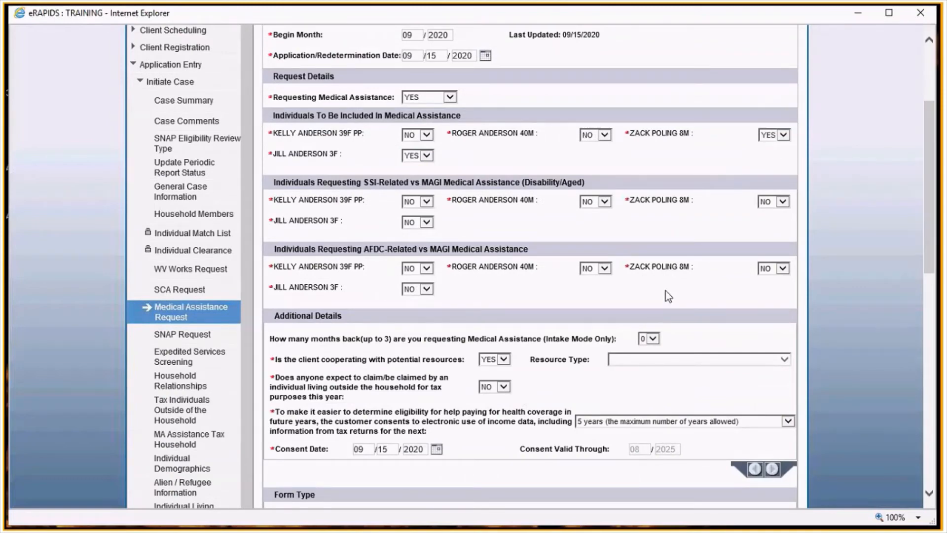
left_click(772, 269)
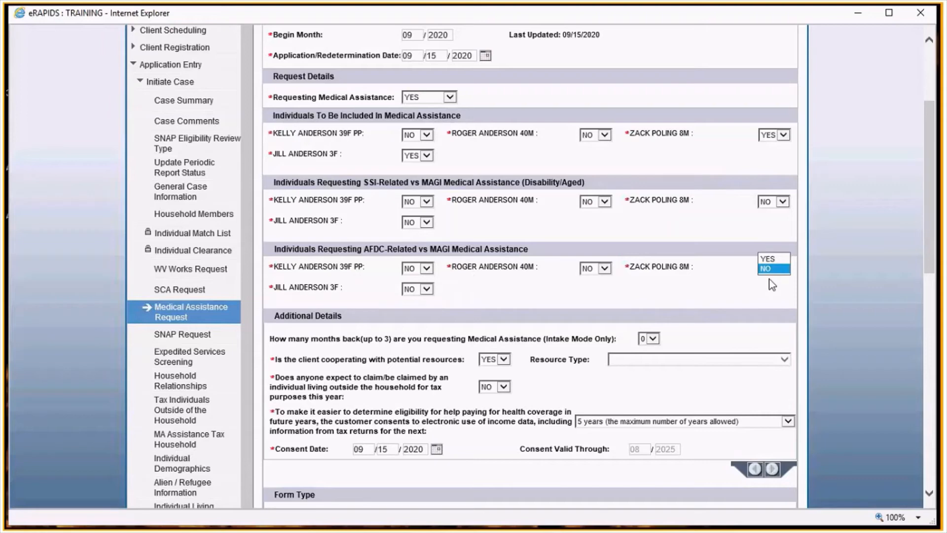
left_click(767, 258)
scroll(815, 344, "down", 2)
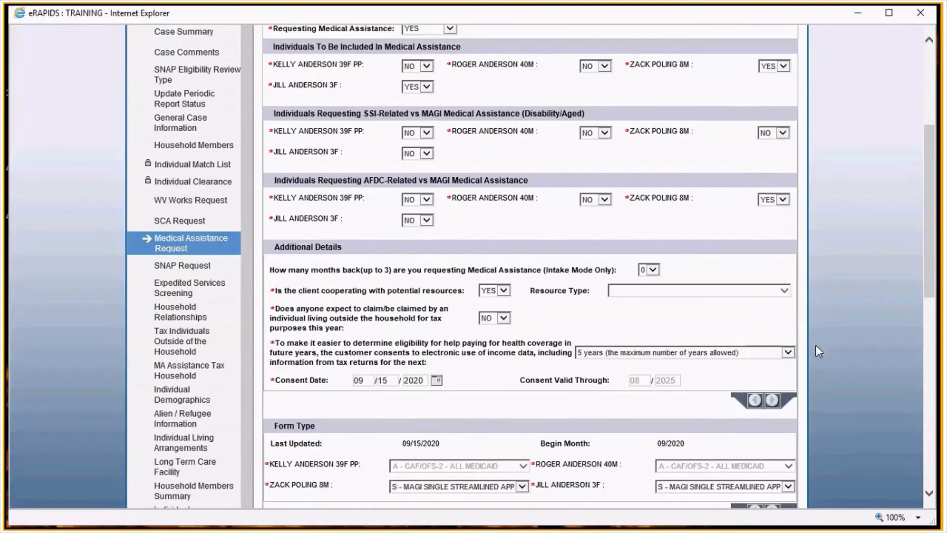
- Set the 8-year-old male child's form type to A - CAF/OFS-2 - ALL MEDICAID
scroll(815, 344, "down", 5)
scroll(822, 344, "up", 1)
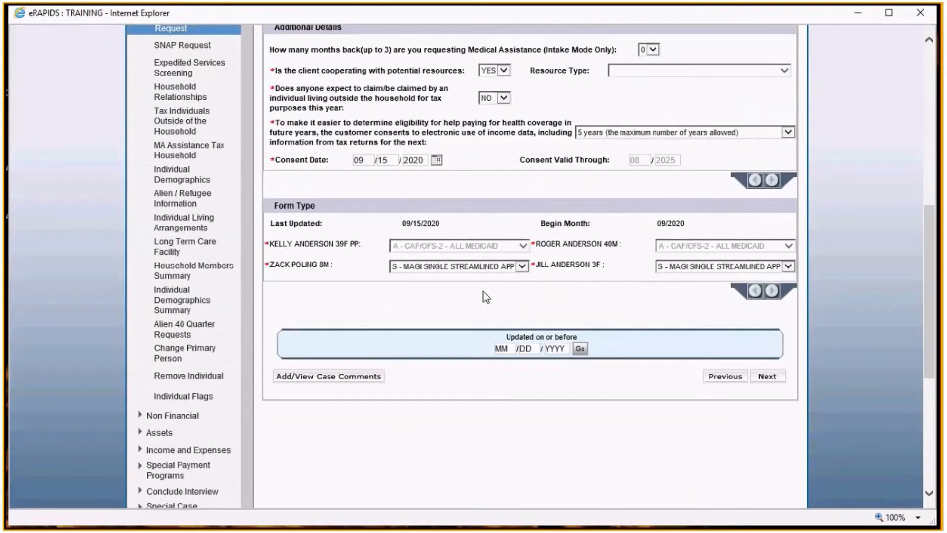
left_click(454, 268)
left_click(419, 274)
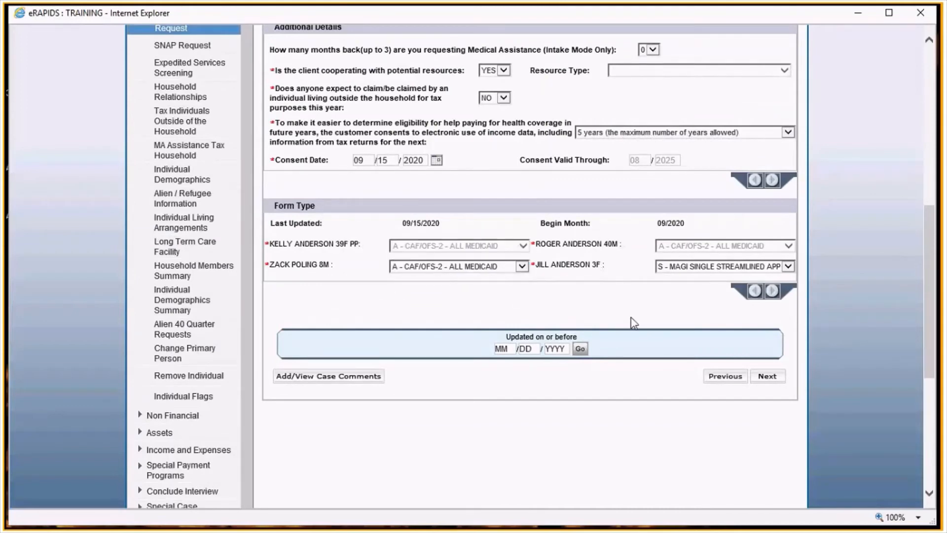
- Open the Assets Questions page, declining to save the medical assistance request page
scroll(614, 295, "up", 1)
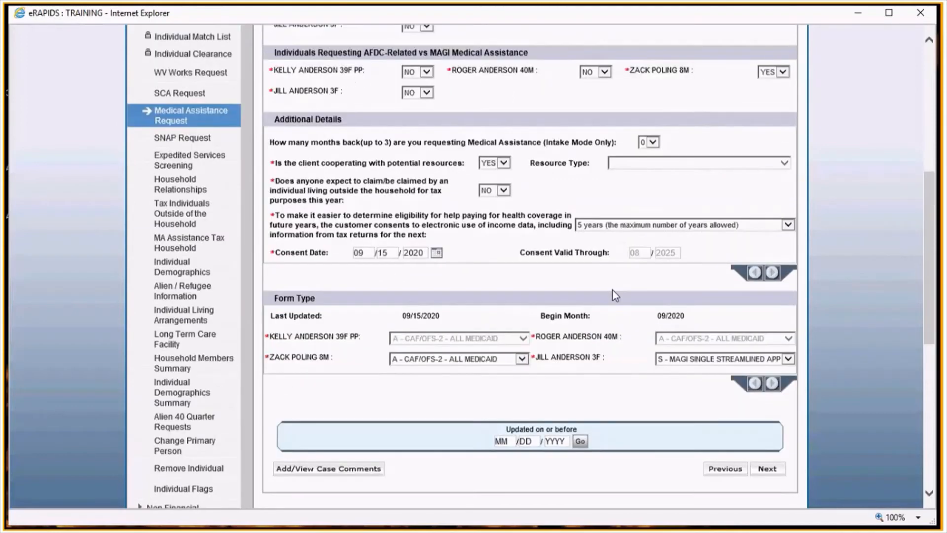
scroll(612, 291, "down", 1)
scroll(680, 314, "up", 2)
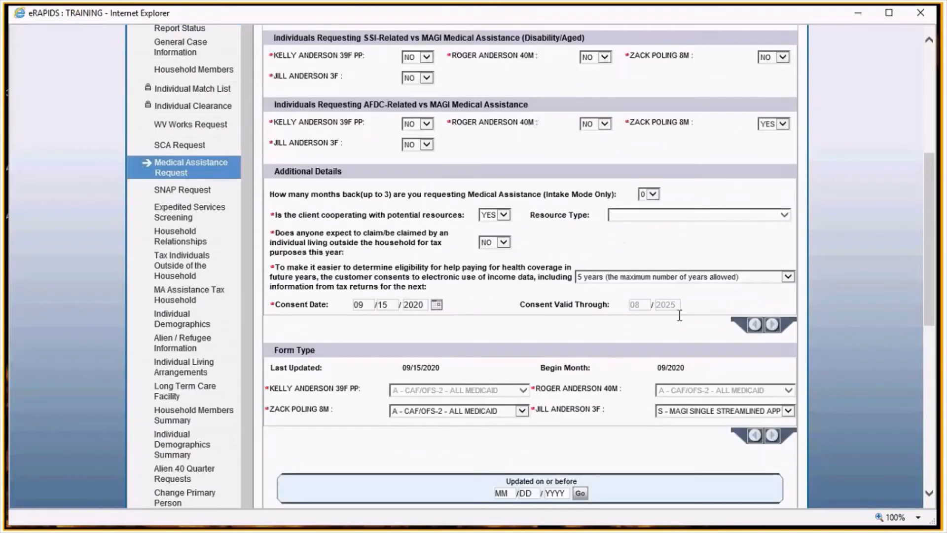
scroll(833, 246, "up", 1)
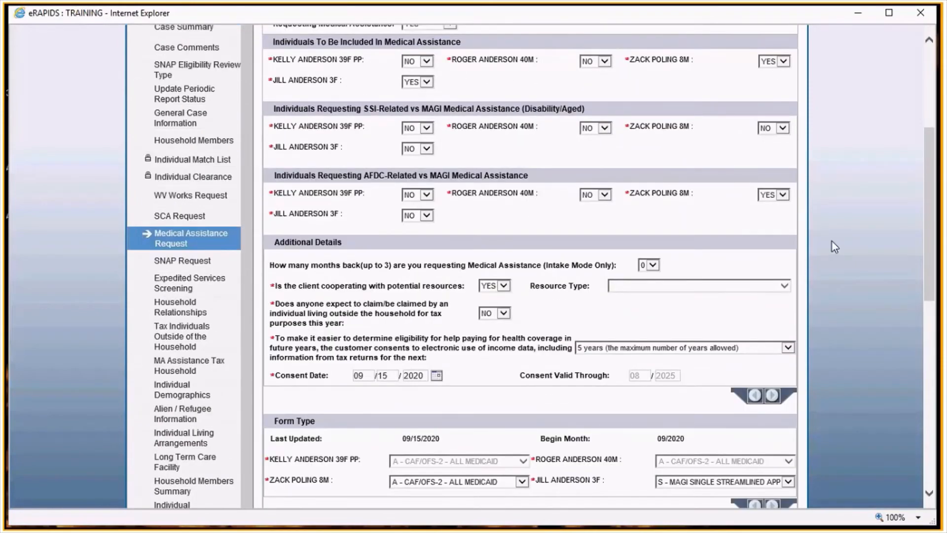
scroll(832, 241, "down", 2)
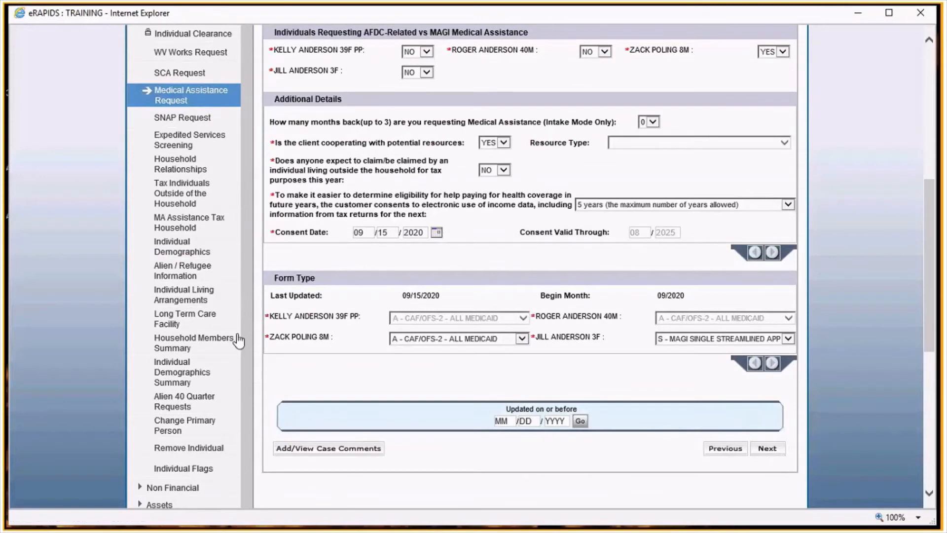
scroll(344, 359, "down", 2)
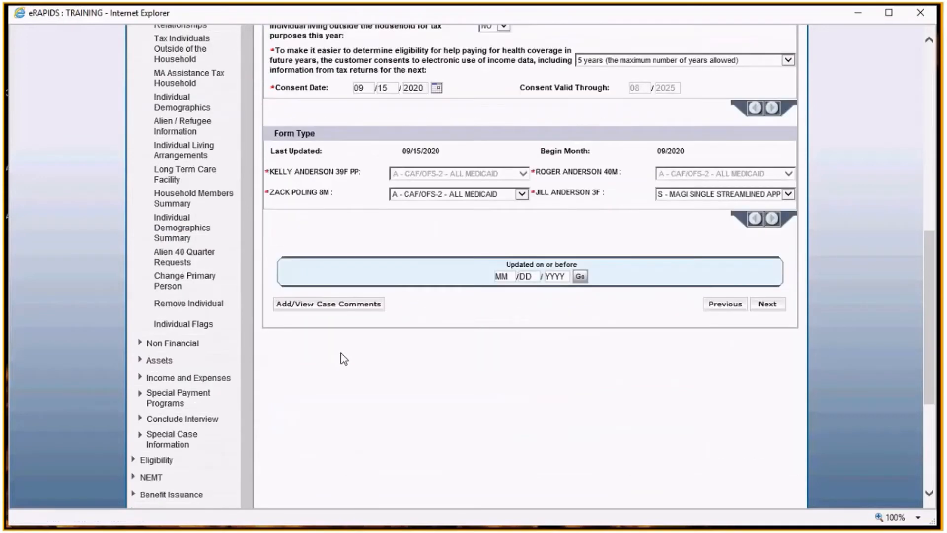
scroll(344, 359, "down", 2)
scroll(344, 359, "down", 1)
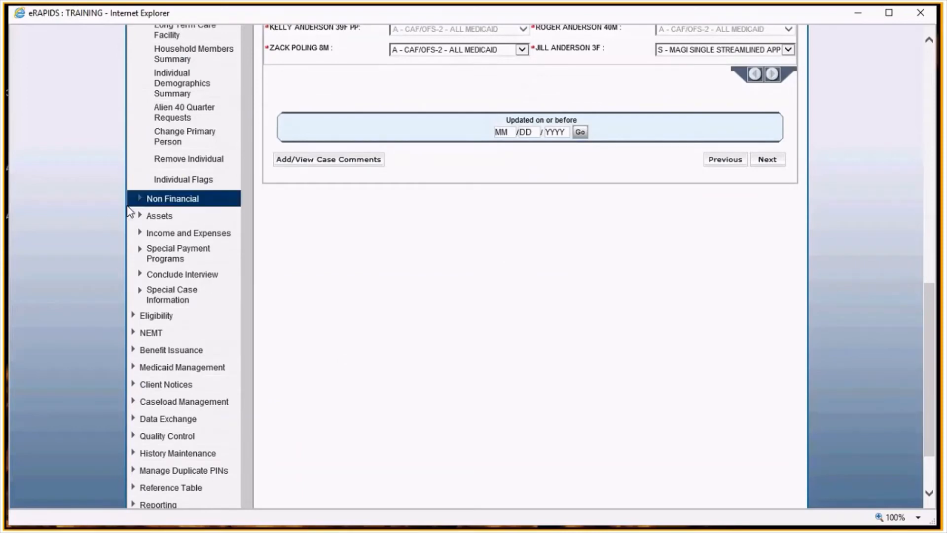
left_click(201, 218)
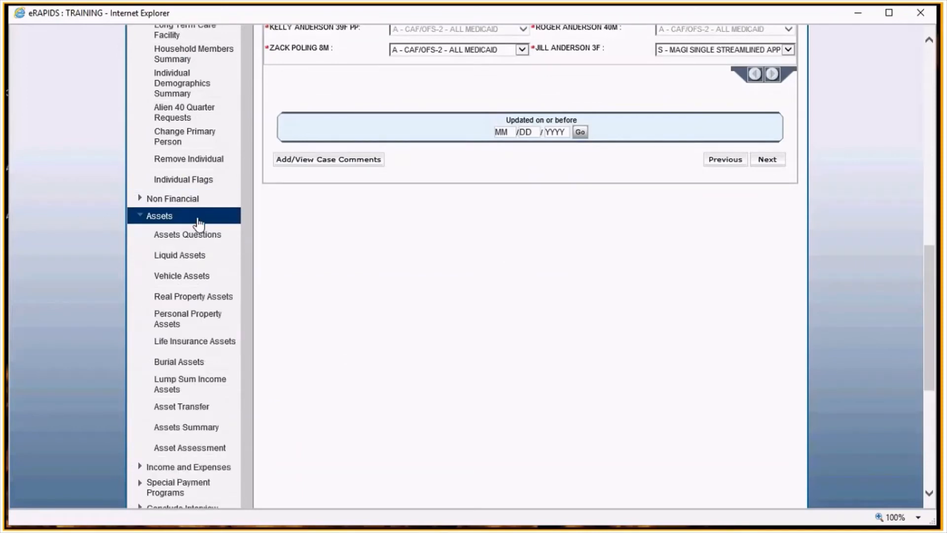
left_click(221, 241)
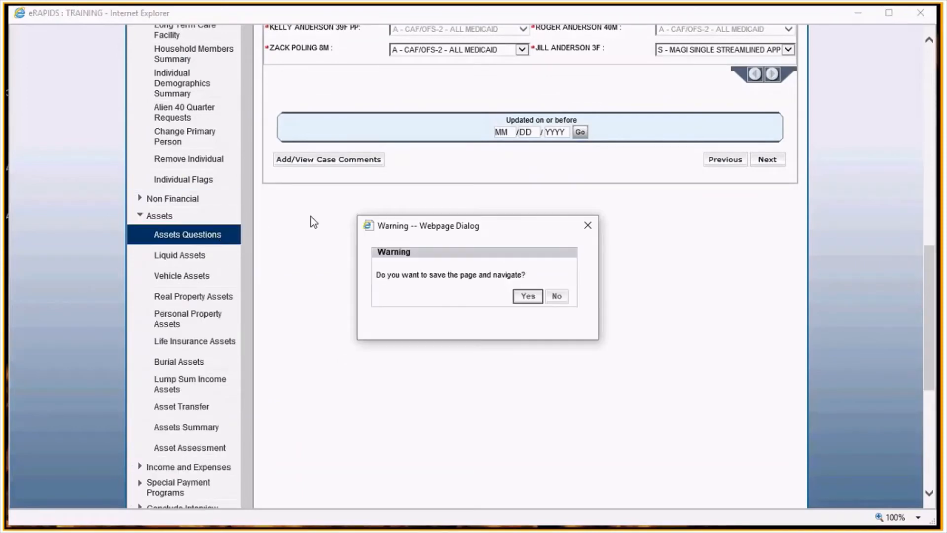
left_click(557, 296)
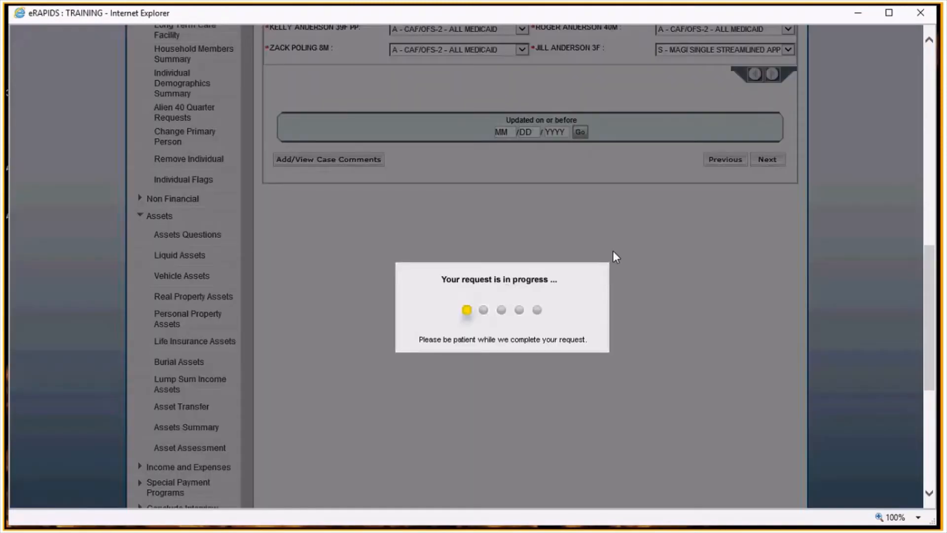
- Answer YES to the real property and checking account asset questions
scroll(609, 243, "down", 3)
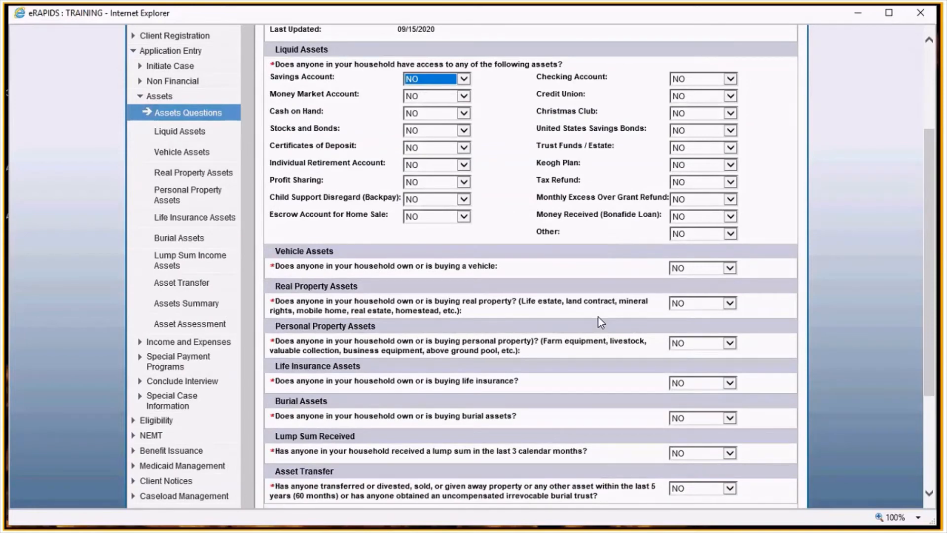
left_click(729, 303)
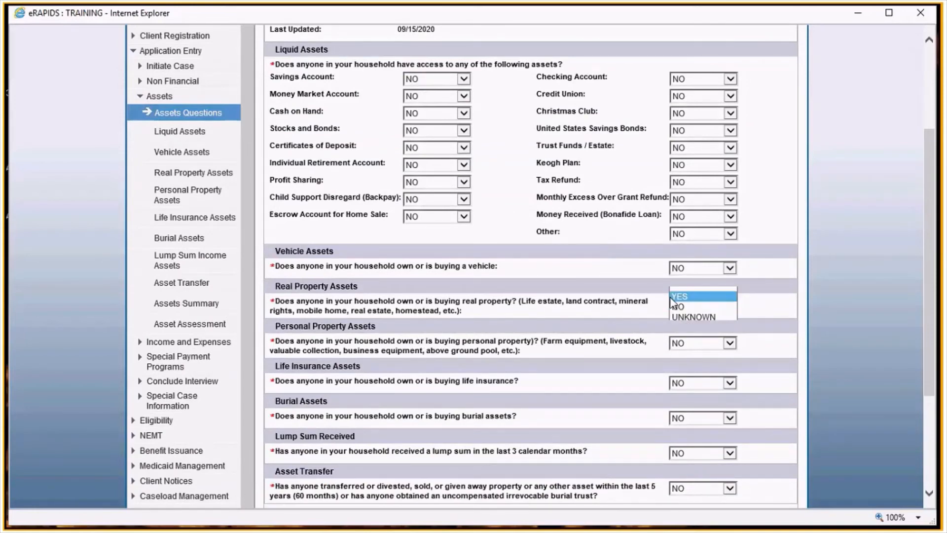
left_click(678, 296)
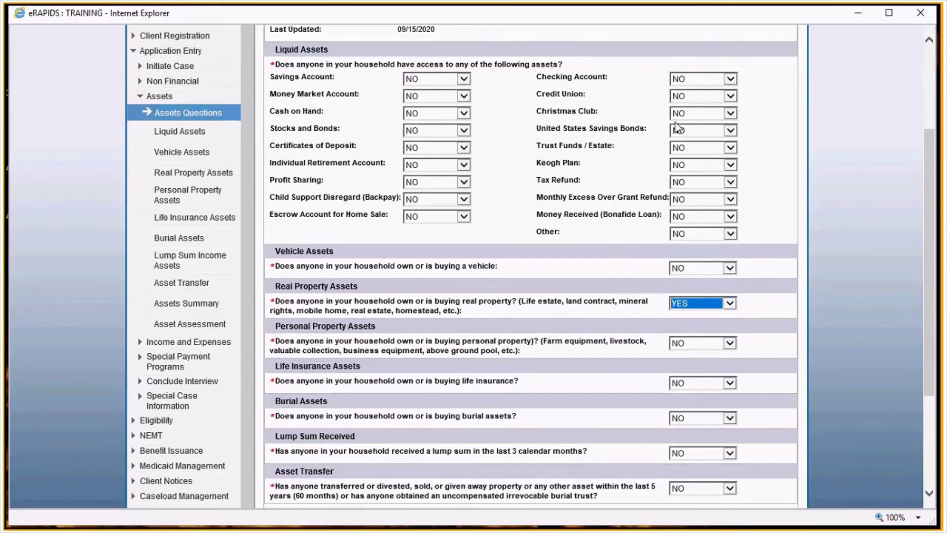
left_click(705, 78)
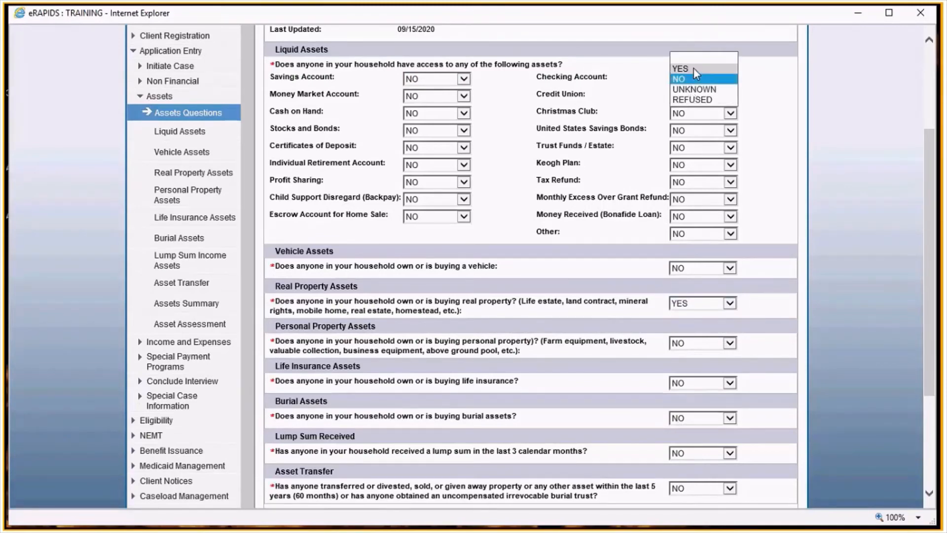
left_click(693, 68)
left_click(695, 269)
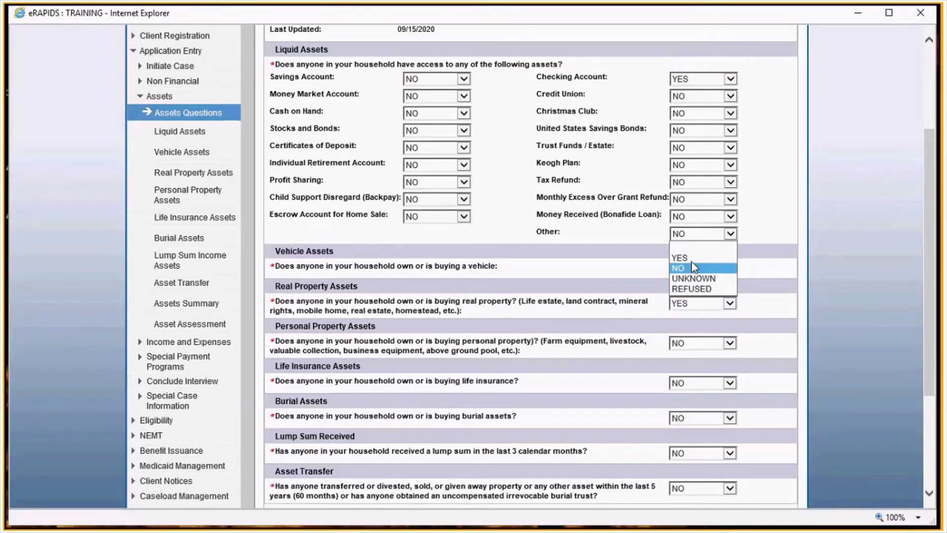
left_click(696, 256)
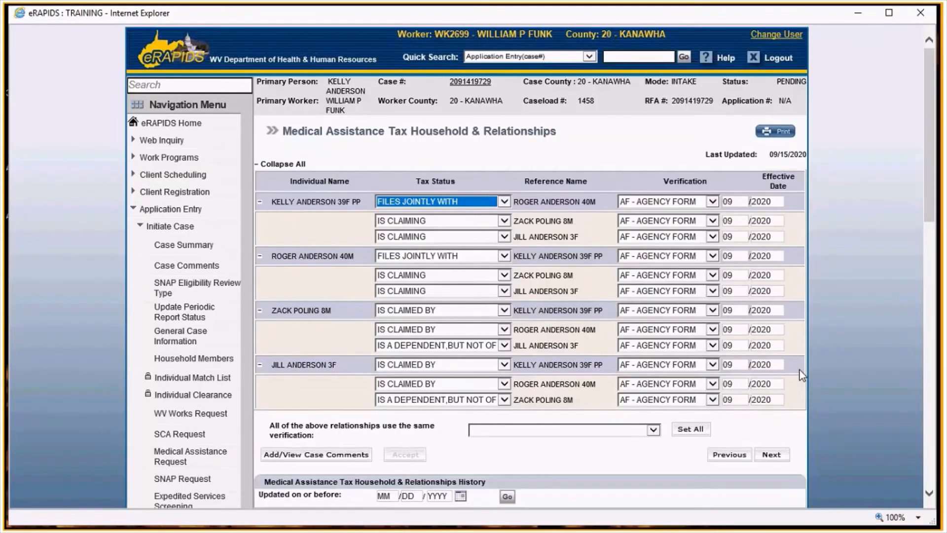
- Continue past the MA Assistance Tax Household relationships page
scroll(802, 375, "down", 3)
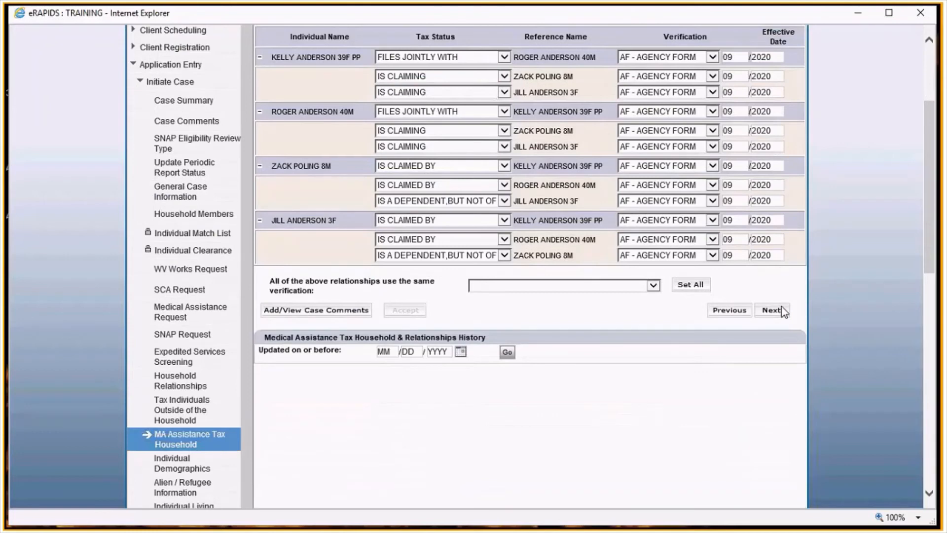
left_click(782, 309)
scroll(648, 379, "down", 1)
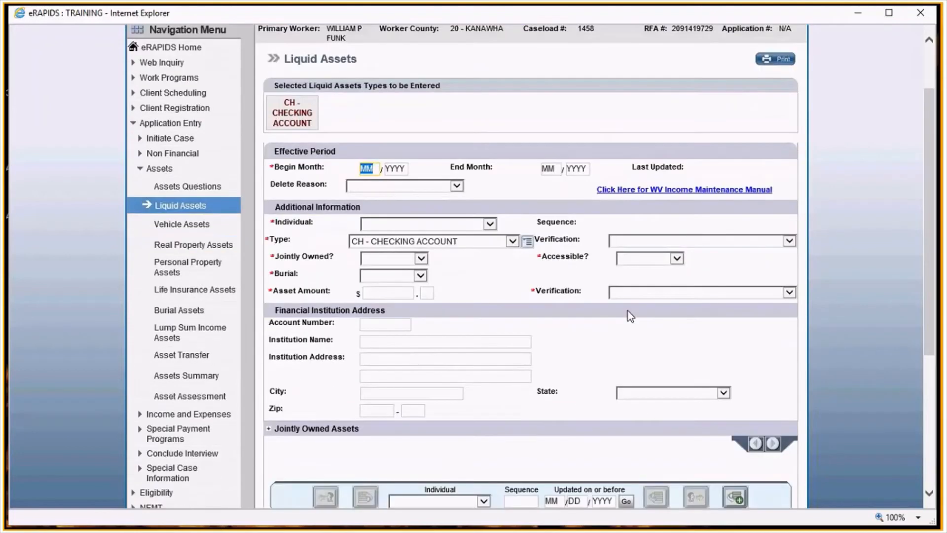
- Begin the checking account entry from 09/2020 for the 40-year-old man, verified by BS - BANK STATEMENT, not jointly owned
type("092020")
left_click(404, 224)
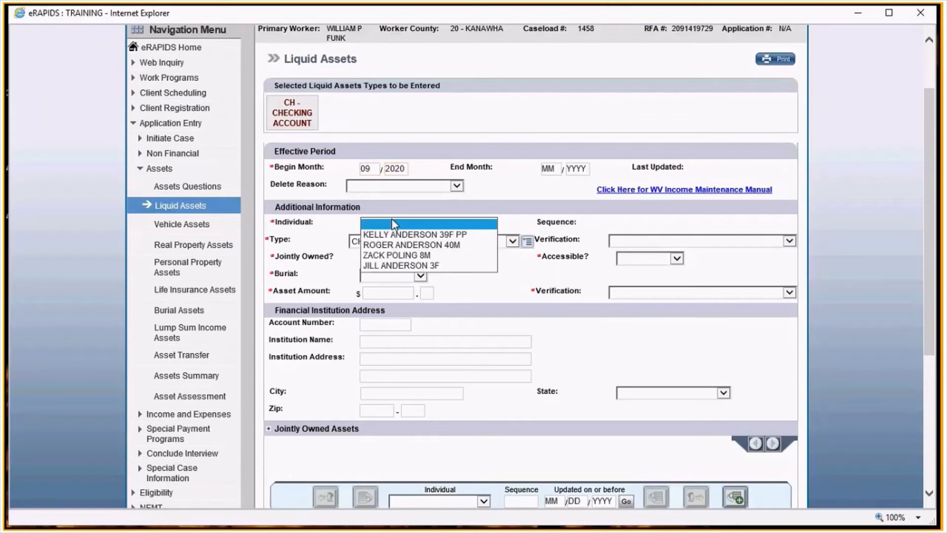
left_click(406, 243)
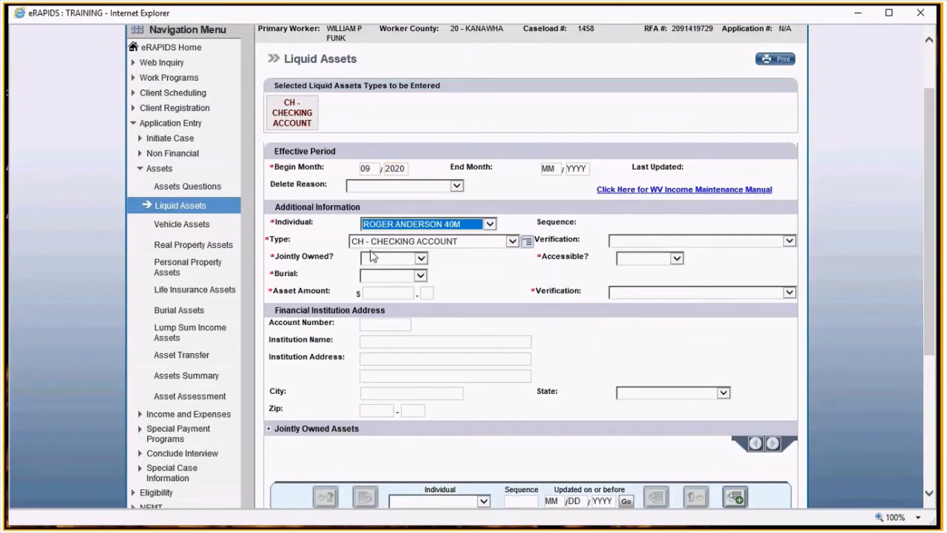
left_click(607, 242)
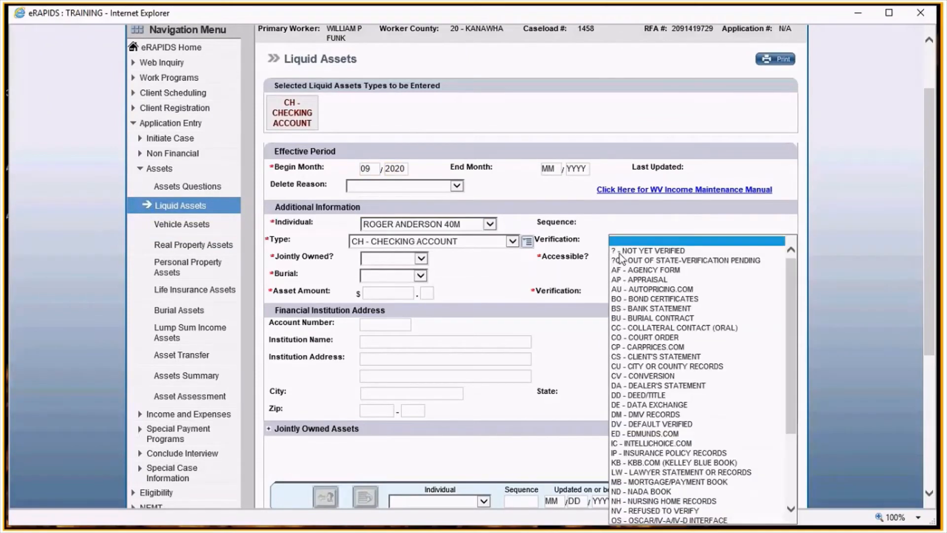
left_click(777, 267)
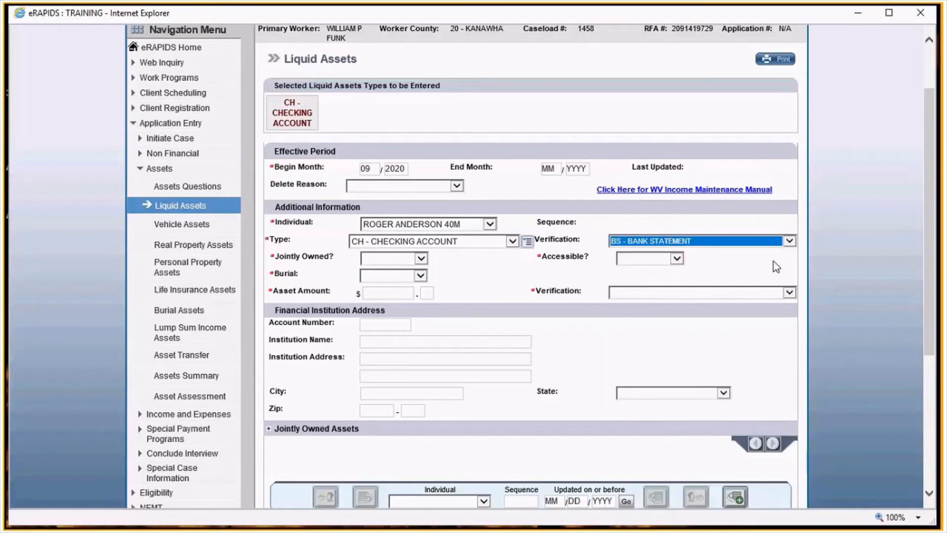
left_click(384, 258)
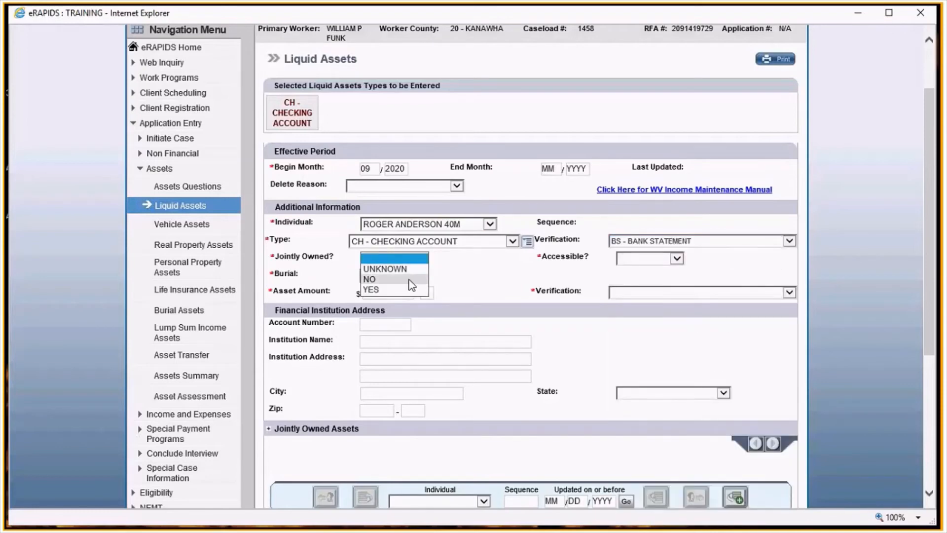
left_click(401, 279)
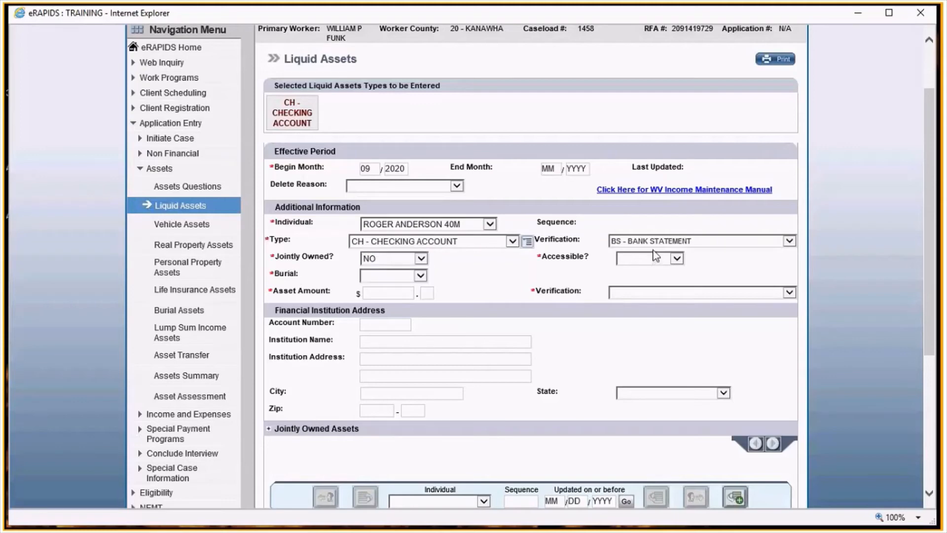
- Mark the account accessible and not a burial fund, with an amount of $1800.00 verified by bank statement
left_click(655, 257)
left_click(626, 296)
left_click(392, 275)
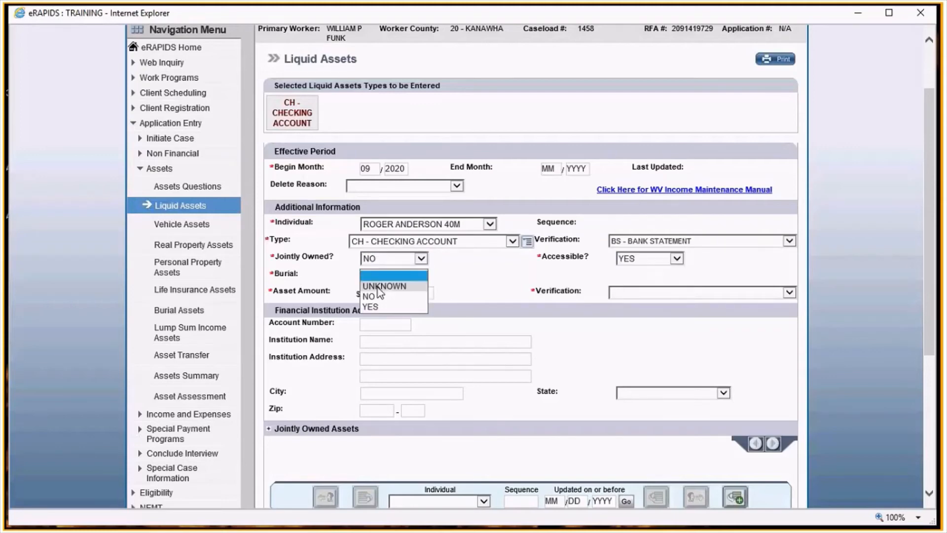
left_click(377, 296)
left_click(377, 291)
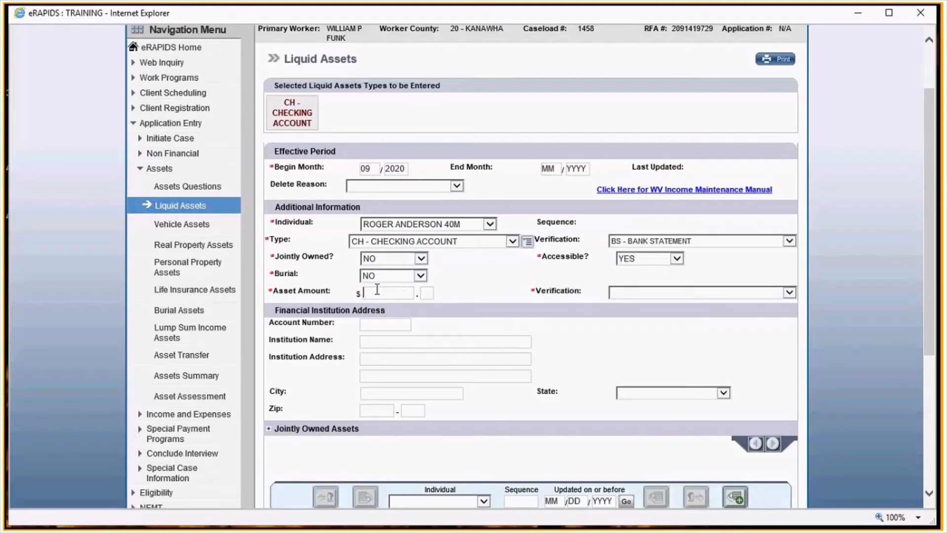
type("1800")
key("Tab")
type("00")
key("Tab")
key("b")
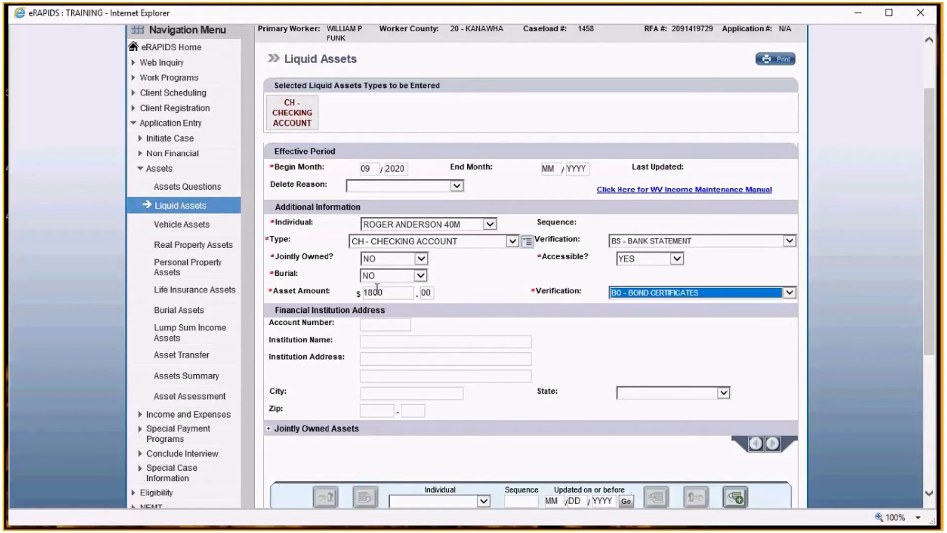
key("s")
key("Tab")
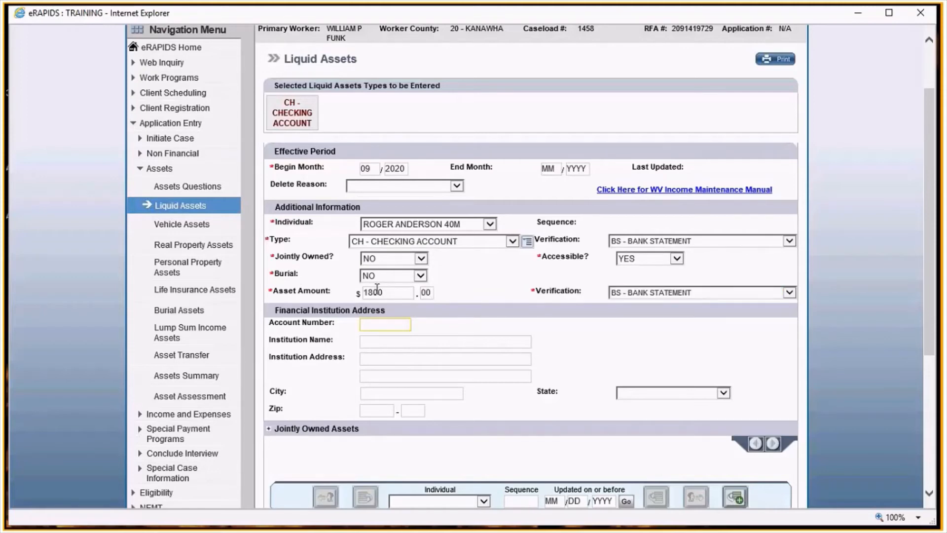
- Enter the bank account number and institution name MVB, then continue to the next asset page
key("Tab")
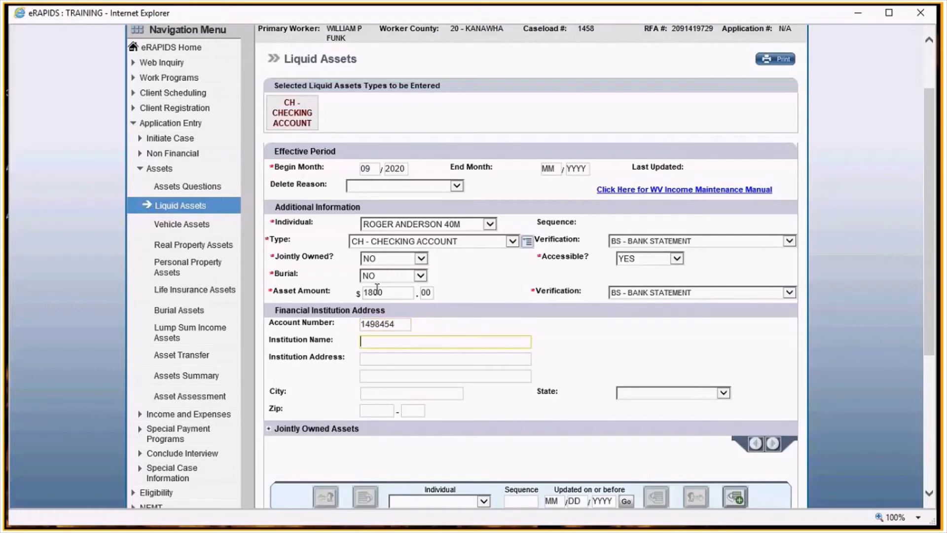
type("MVB")
left_click(578, 320)
scroll(578, 320, "down", 2)
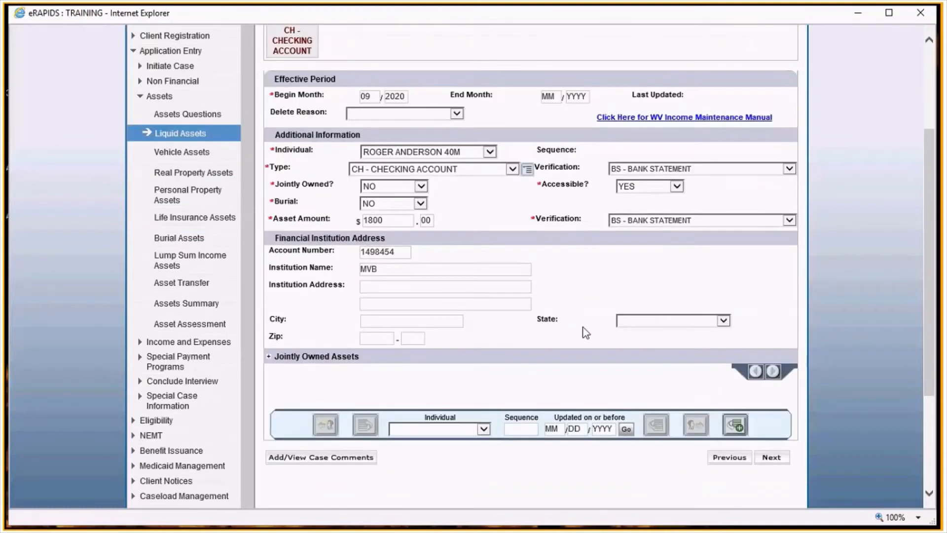
left_click(771, 457)
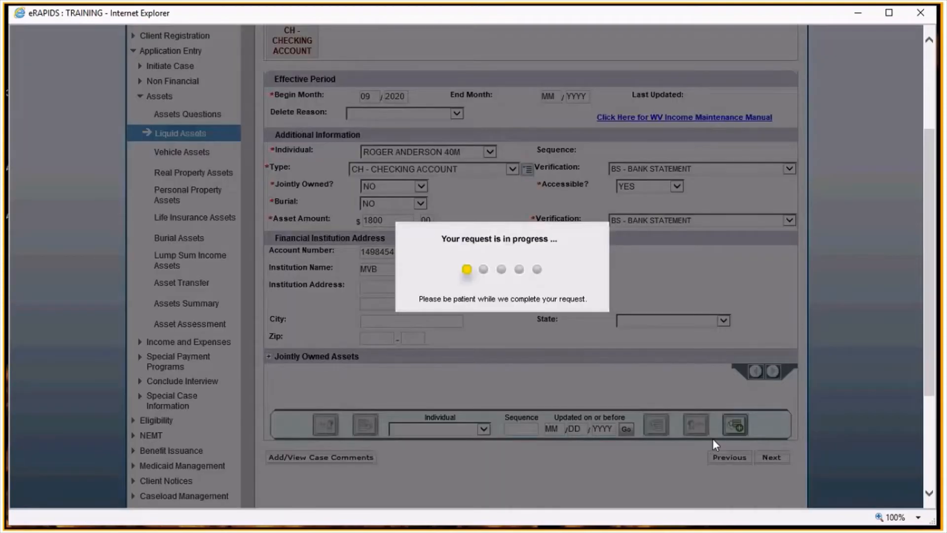
- Start a vehicle asset from 09/2020 for the 40-year-old man, with type AU - AUTOMOBILE/PICKUP TRUCK
type("09 / 20")
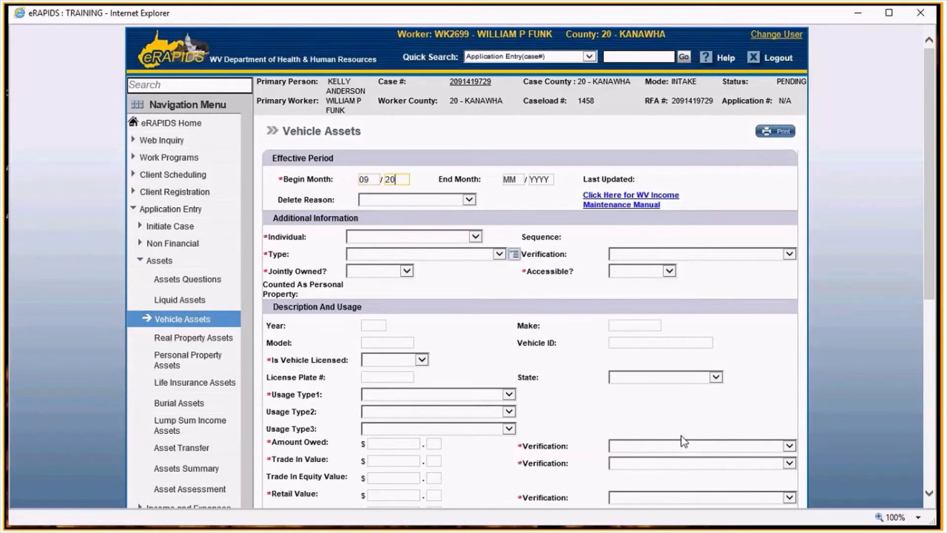
type("20")
left_click(461, 241)
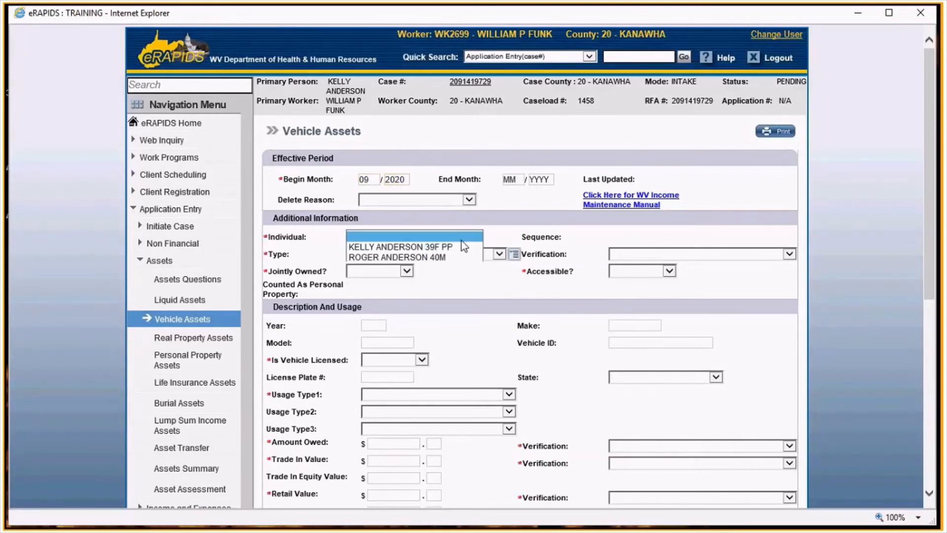
left_click(462, 264)
left_click(499, 254)
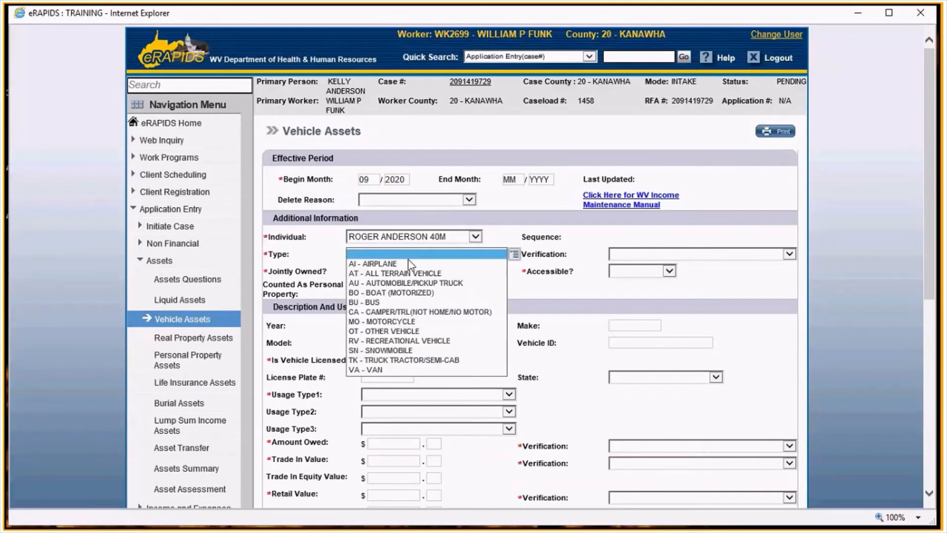
left_click(394, 282)
- Set the vehicle's verification to DM - DMV RECORDS, jointly owned to NO and accessible to YES
left_click(690, 255)
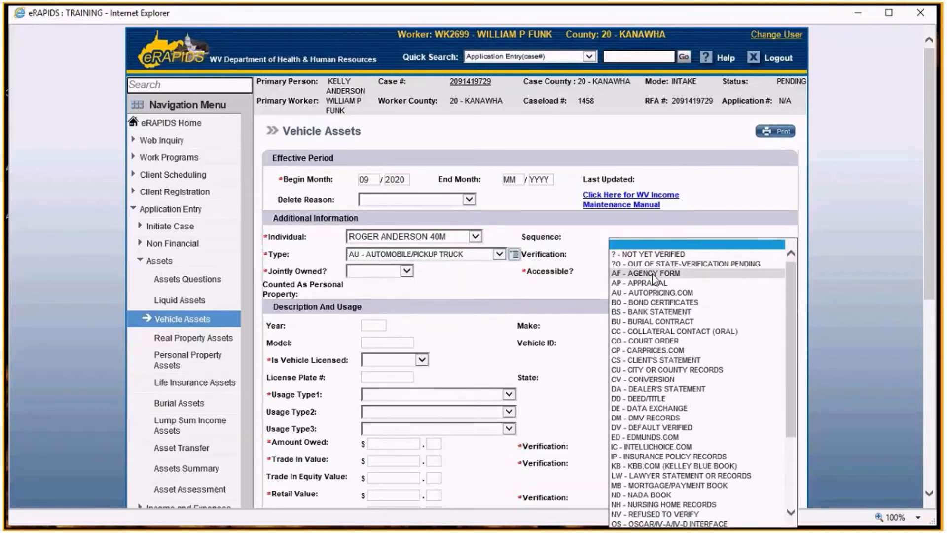
scroll(653, 279, "down", 3)
left_click(646, 302)
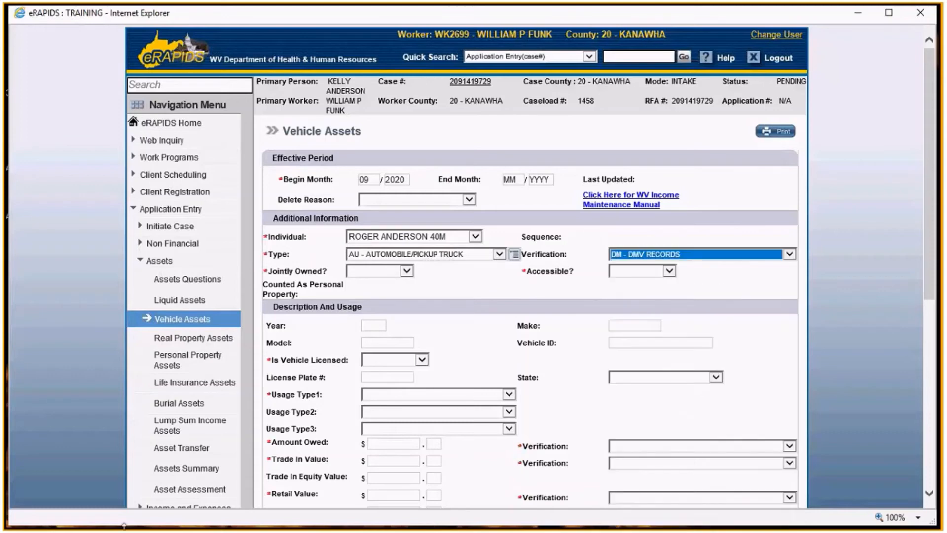
left_click(357, 273)
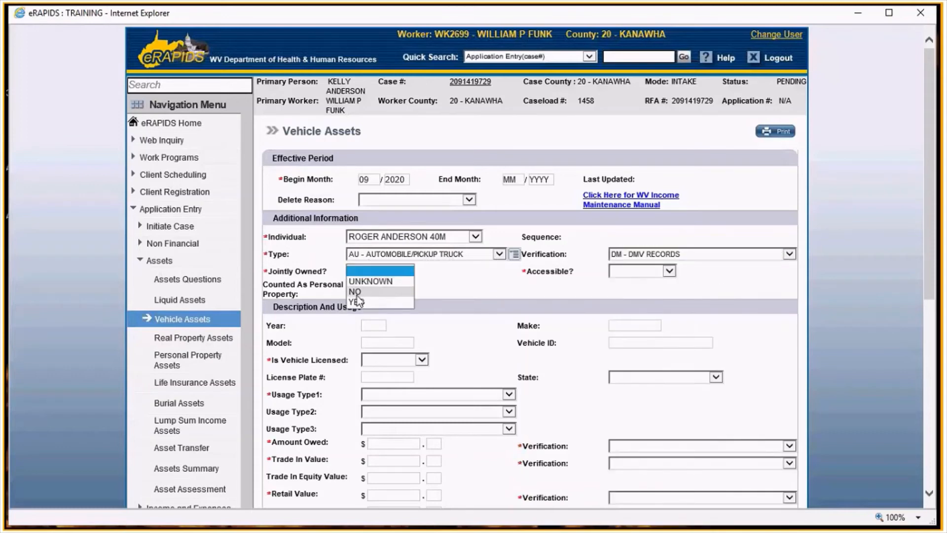
left_click(355, 291)
left_click(656, 269)
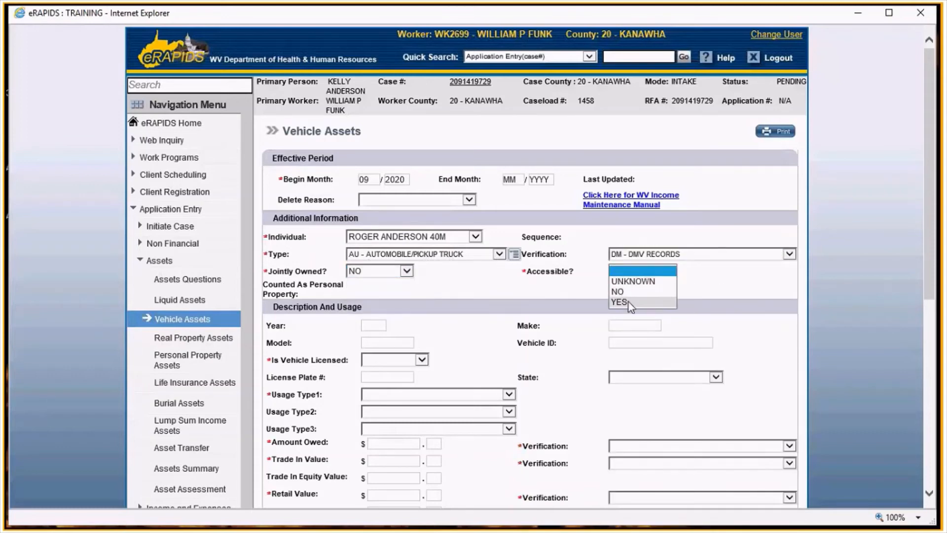
left_click(628, 301)
left_click(526, 307)
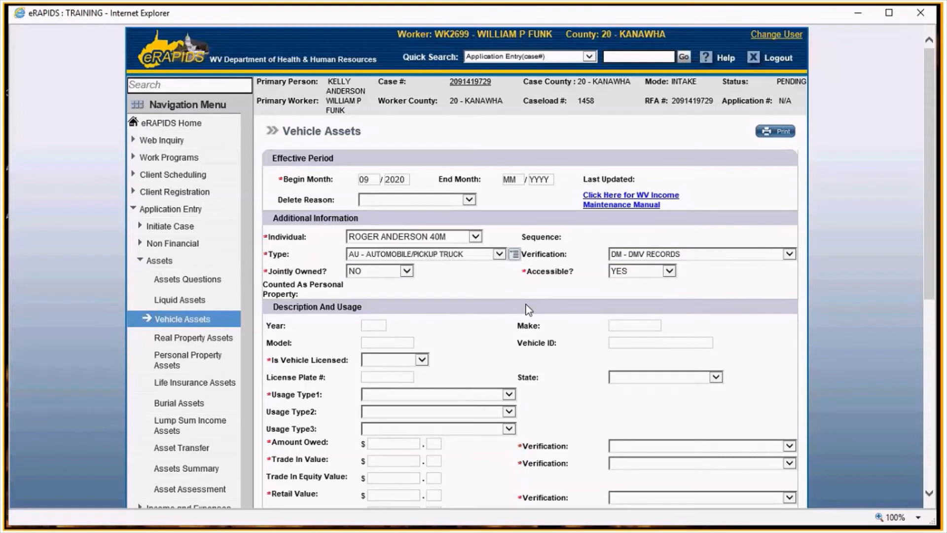
- Describe the vehicle as a 2018 Ford, model F-150
scroll(528, 309, "down", 3)
left_click(374, 181)
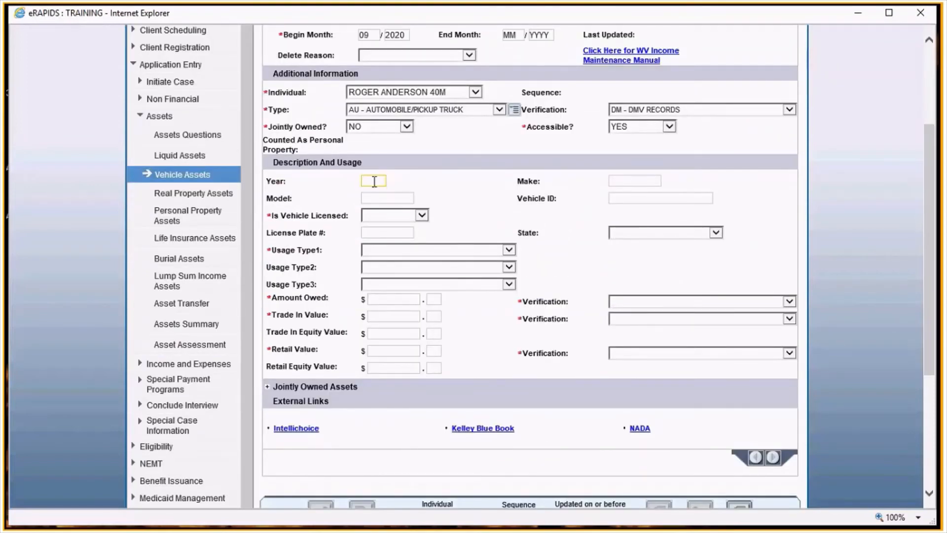
type("2018")
left_click(643, 180)
type("Ford")
key("Tab")
type("F-150")
key("Tab")
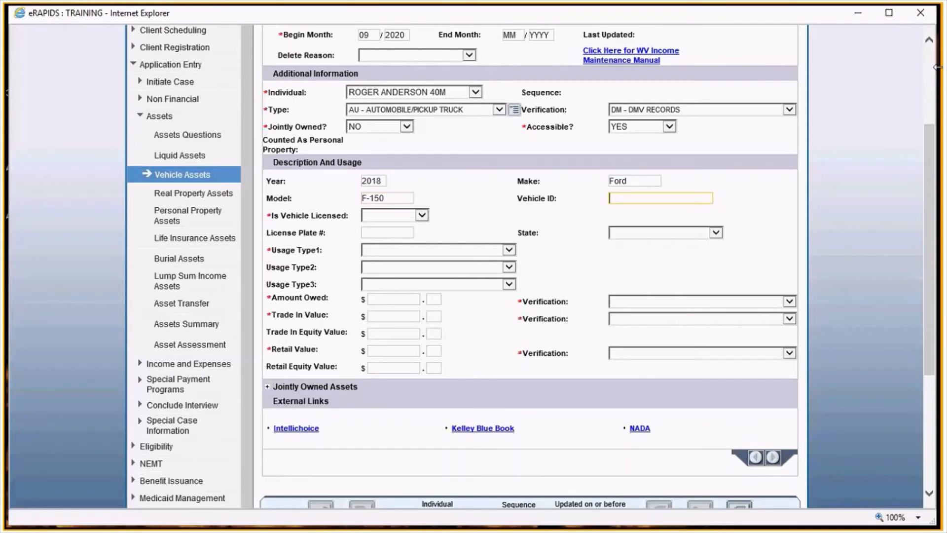
- Mark the vehicle licensed in WV - WEST VIRGINIA with usage type HT - HOUSEHOLD TRANSPORTATION
key("Tab")
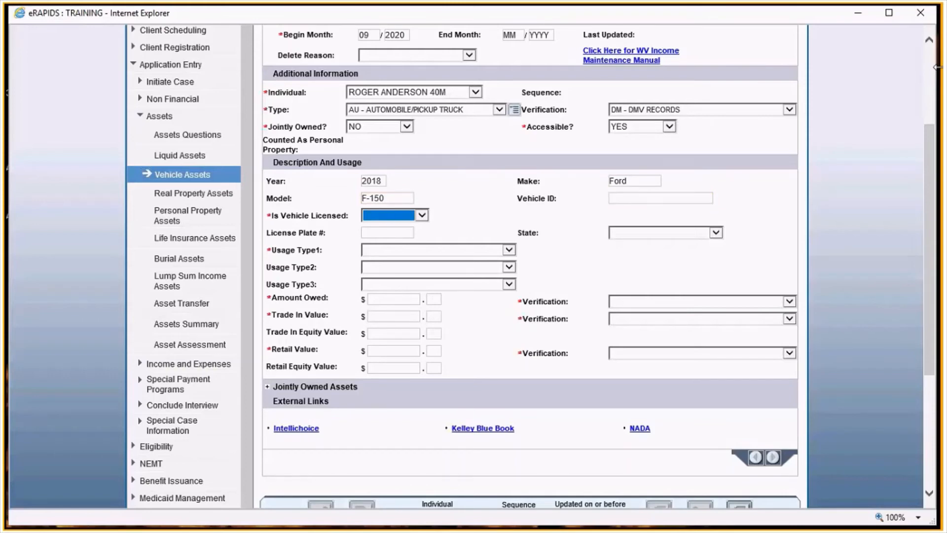
key("y")
key("Tab")
key("Tab")
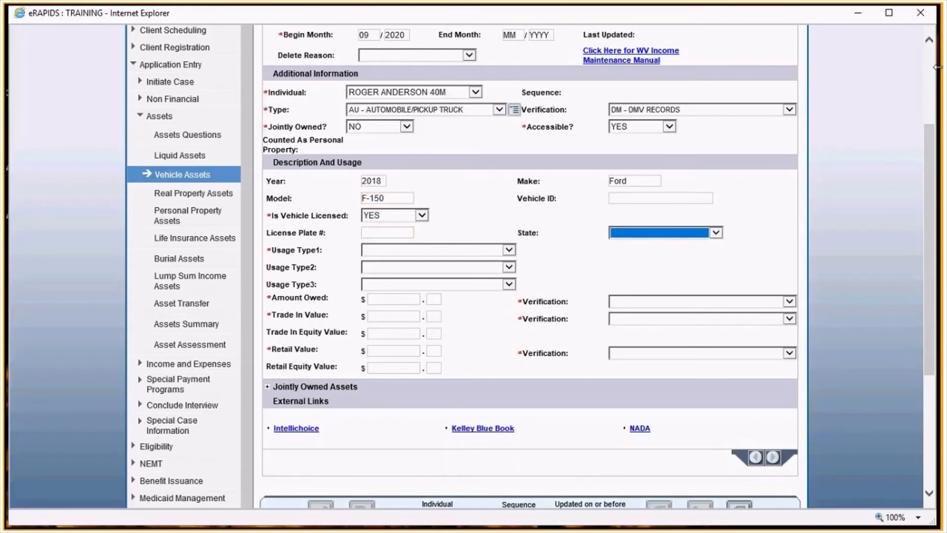
key("w")
key("v")
key("Tab")
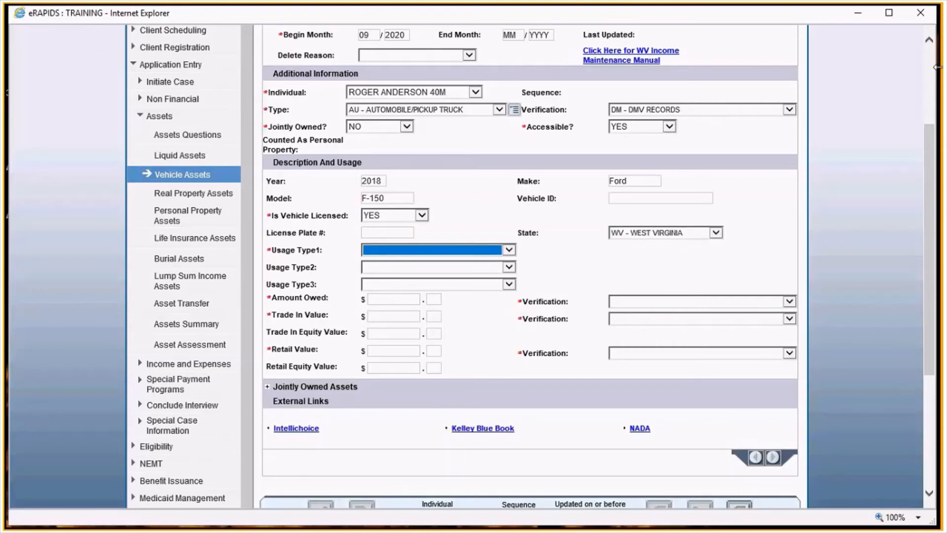
key("h")
key("t")
key("Tab")
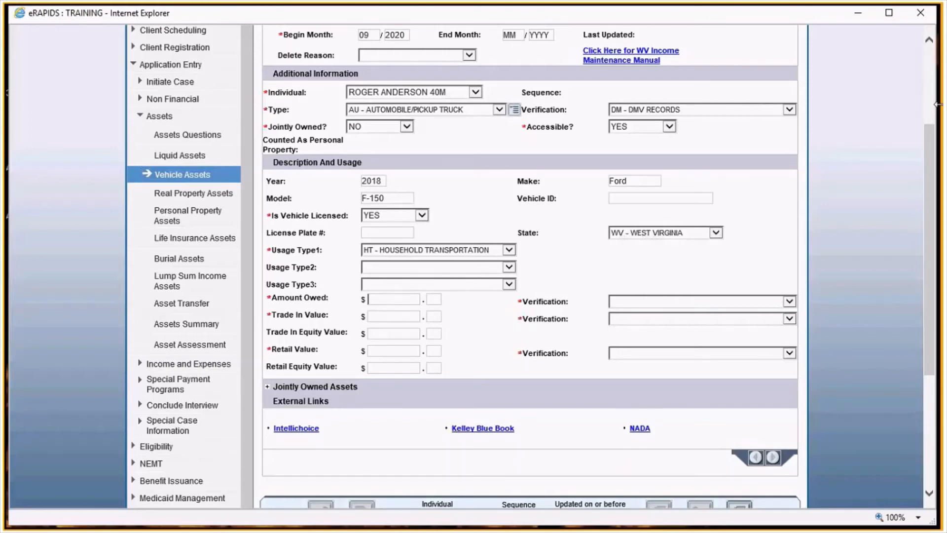
- Enter an amount owed of $15000.00 verified by RE - RECEIPT
type("15000")
key("Tab")
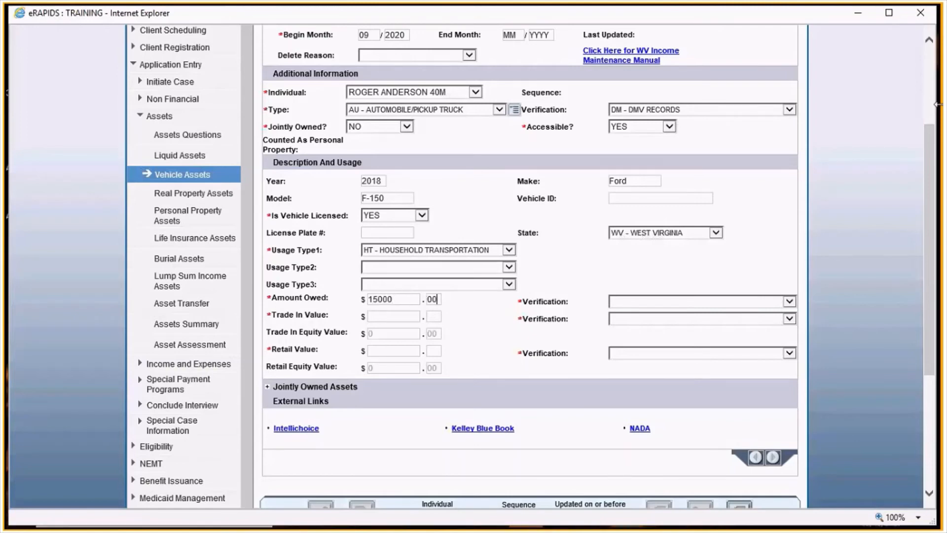
key("Tab")
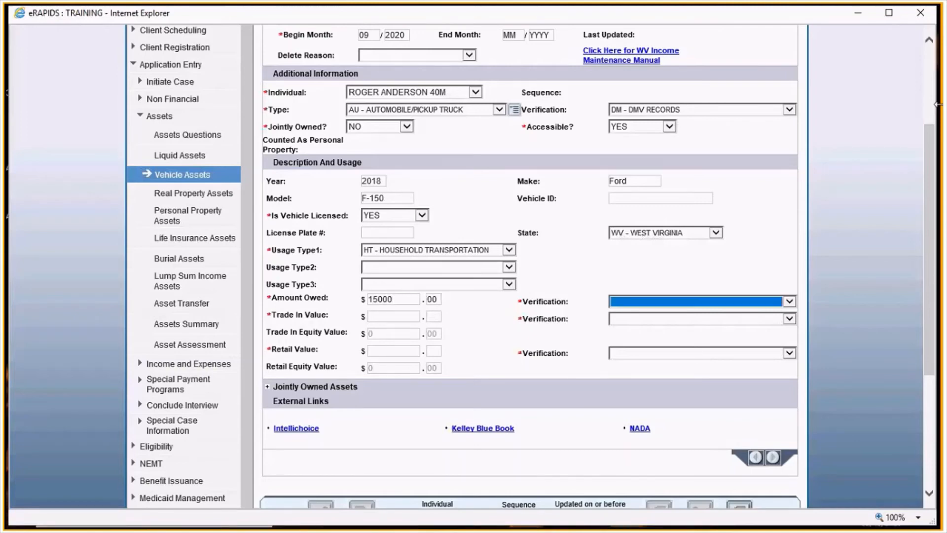
key("r")
key("Tab")
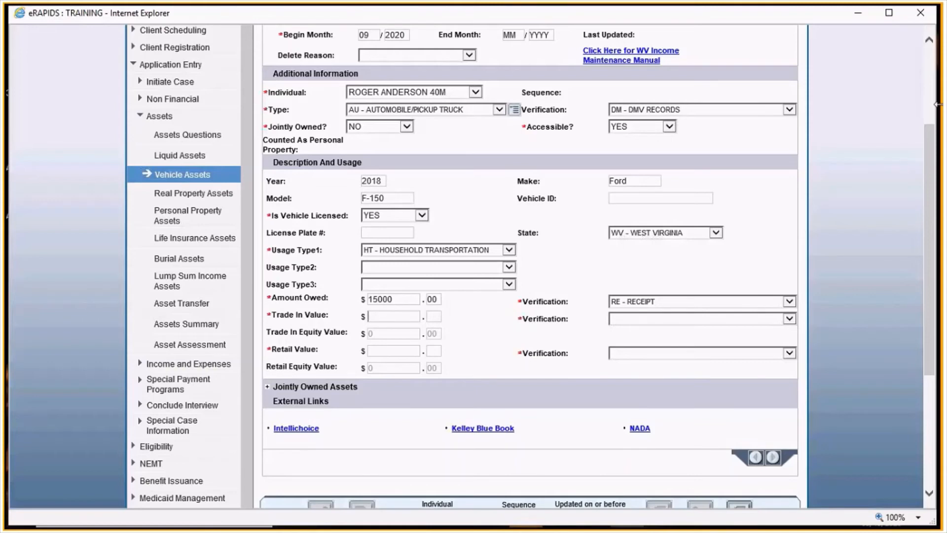
- Enter a trade-in value of $16000.00 verified by IC - INTELLICHOICE.COM
type("16000")
key("Tab")
type("00")
key("Tab")
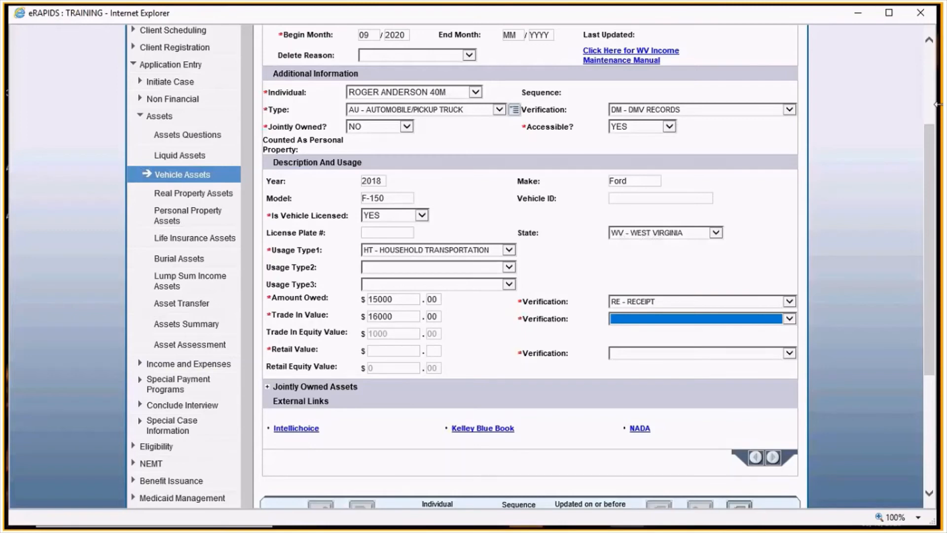
key("a")
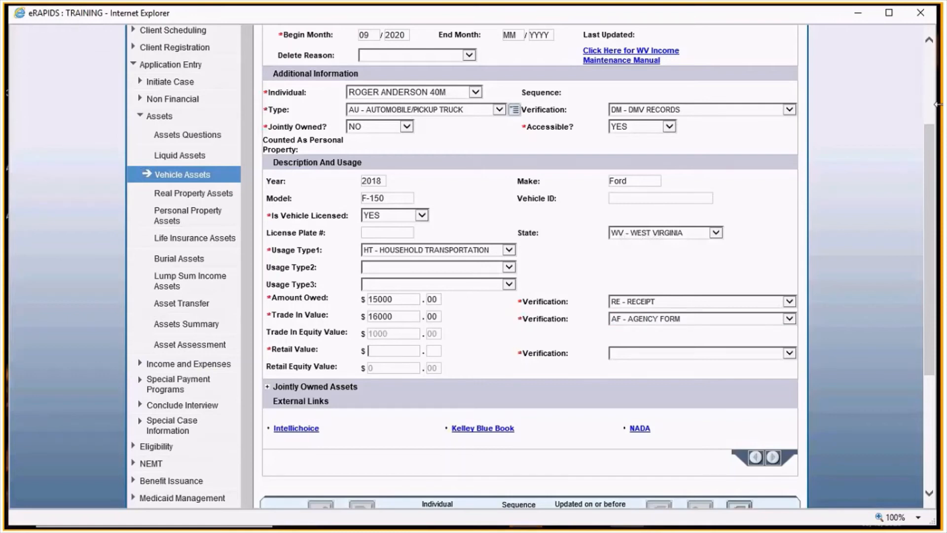
key("shift+Tab")
key("i")
key("Tab")
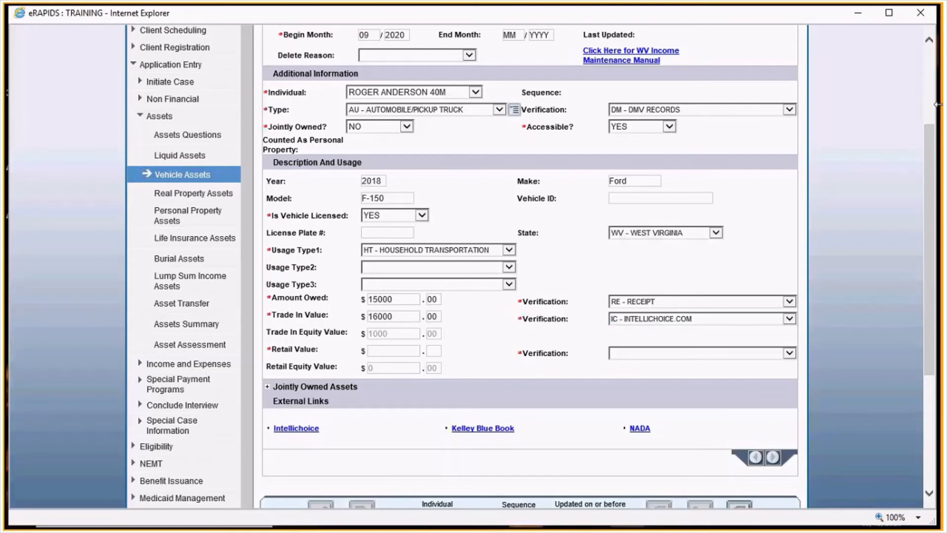
- Enter a retail value of $20000.00 verified by Intellichoice, then submit the vehicle record
type("20")
key("Tab")
key("shift+Tab")
type("20000")
key("Tab")
type("00")
key("Tab")
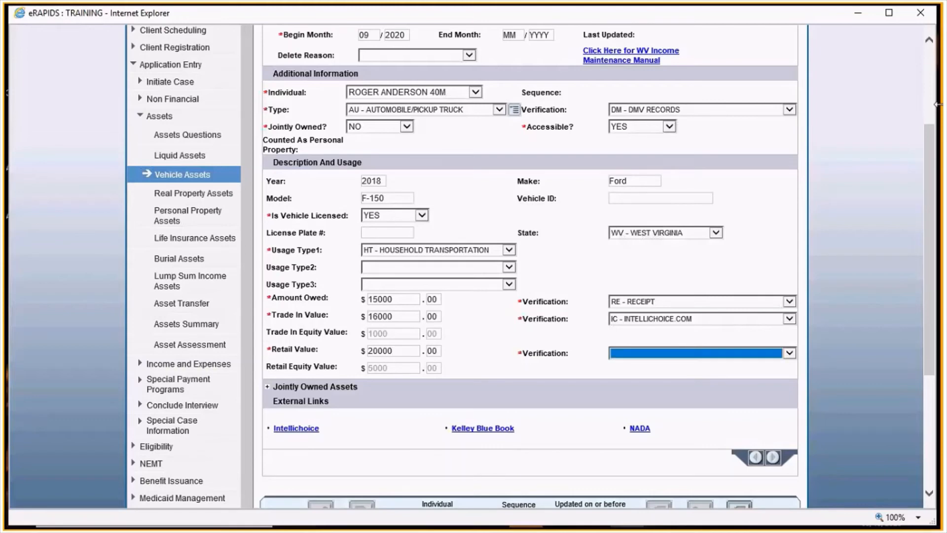
key("i")
key("Return")
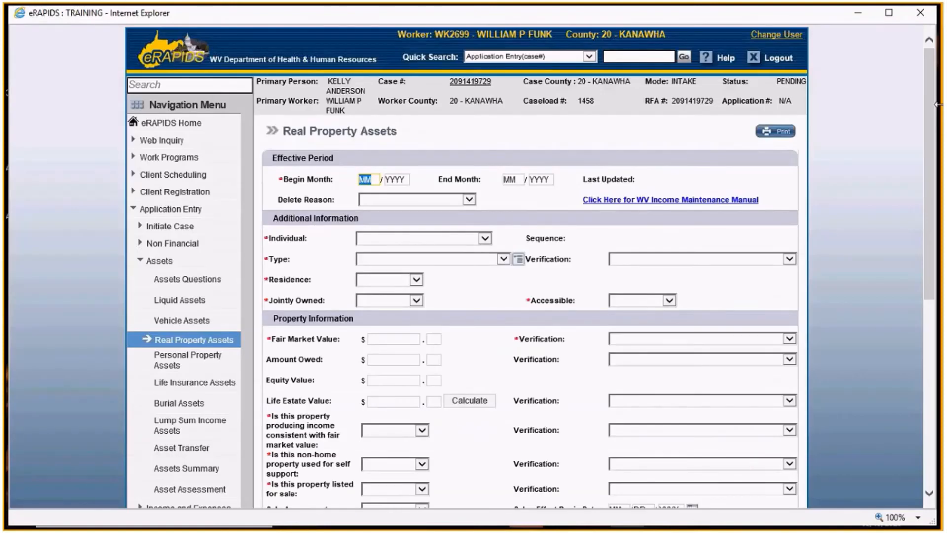
- Start a real property asset from 09/2020 for the 40-year-old man, with type HS - HOMESTEAD
left_click(791, 181)
left_click(379, 180)
type("092020")
left_click(394, 235)
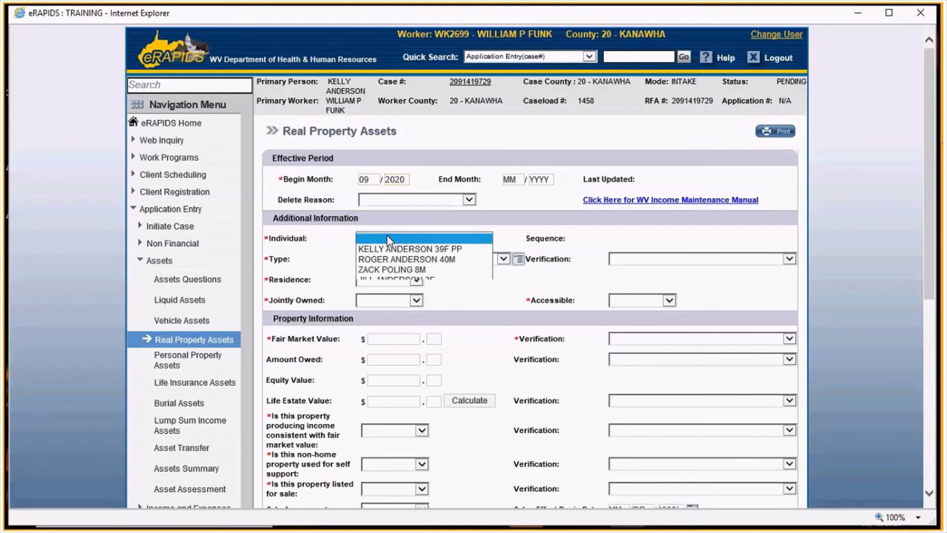
left_click(402, 259)
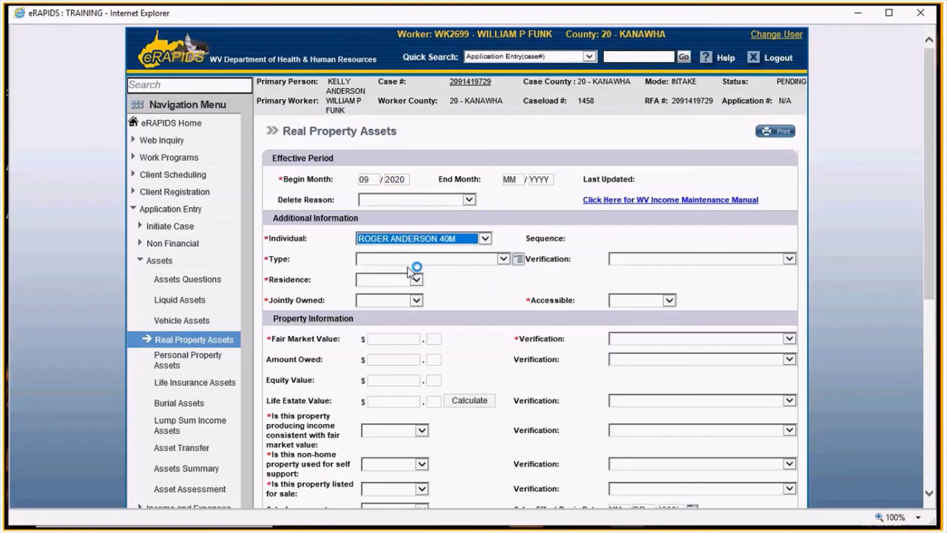
left_click(409, 270)
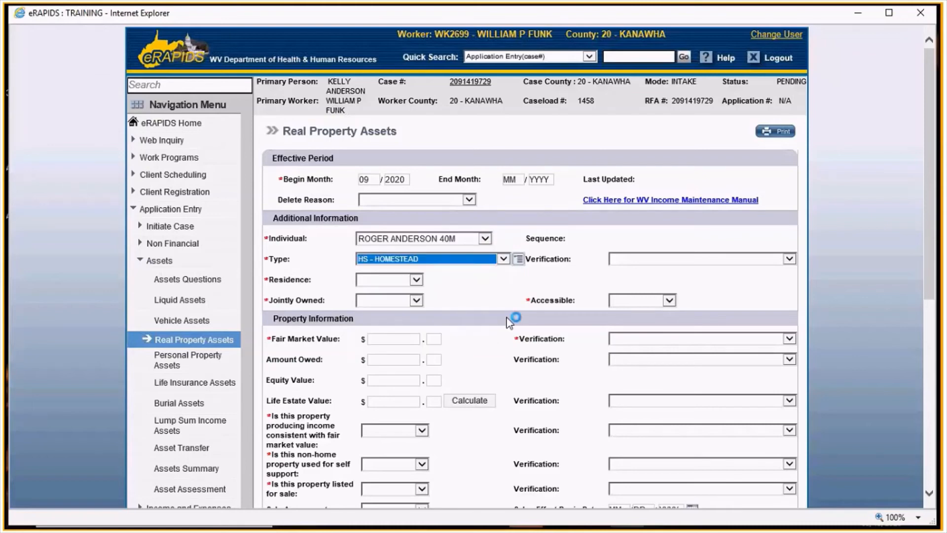
- Set the property's verification to AF - AGENCY FORM, and residence, jointly owned and accessible all to YES
left_click(641, 259)
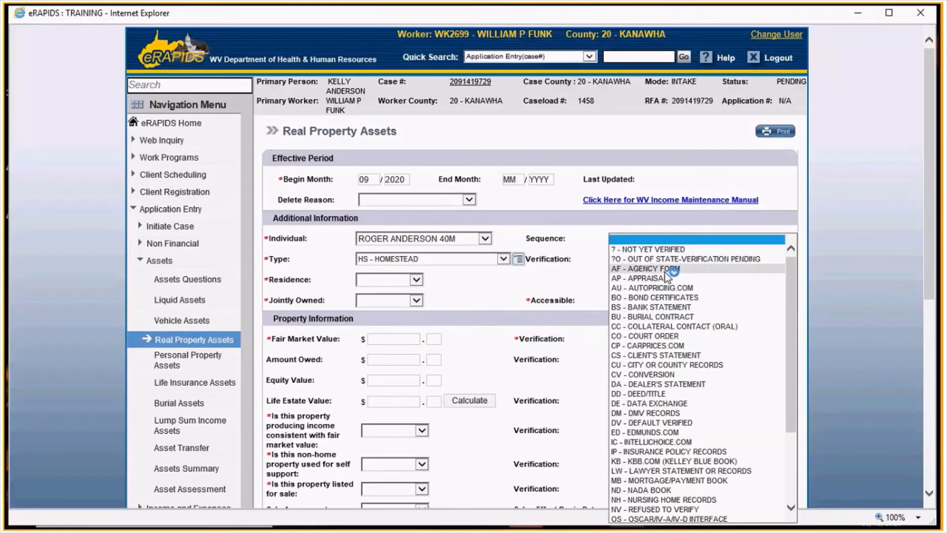
left_click(655, 270)
left_click(388, 280)
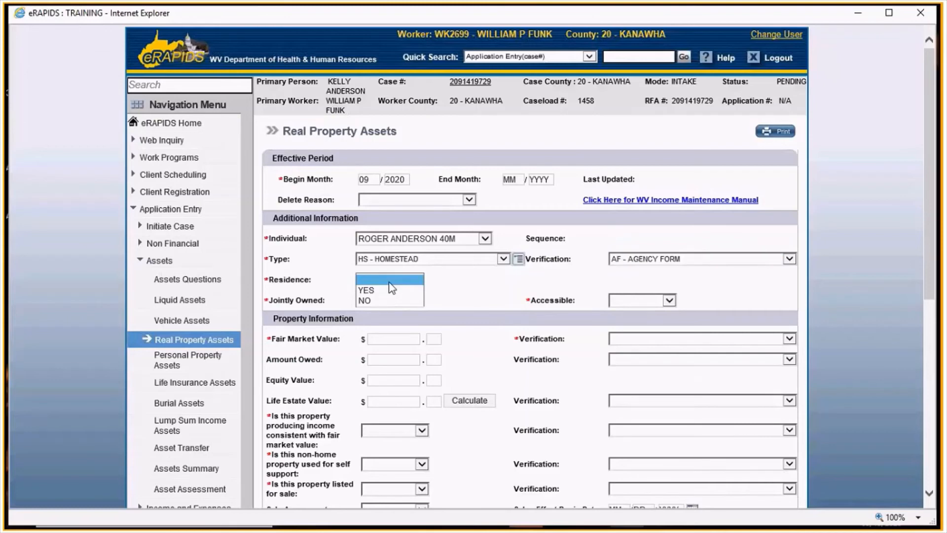
left_click(385, 289)
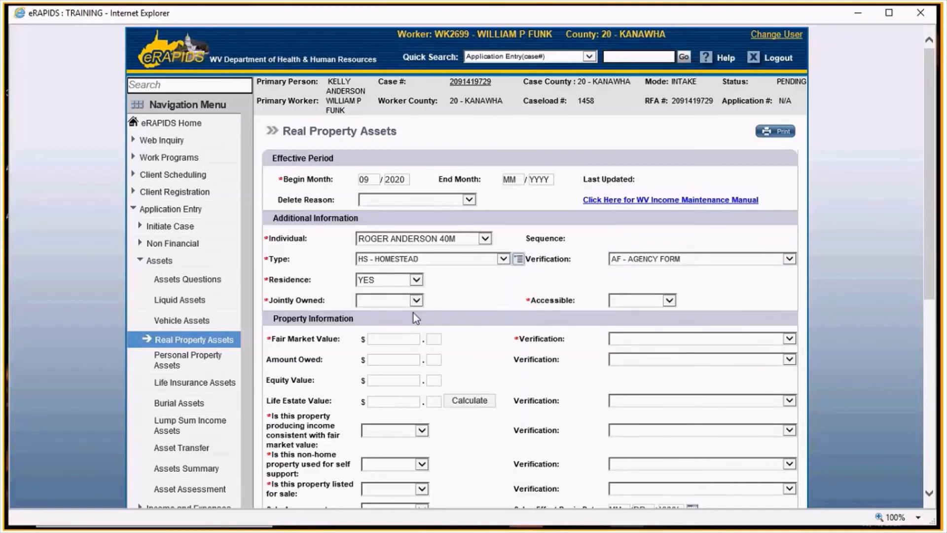
left_click(417, 300)
left_click(385, 310)
left_click(669, 300)
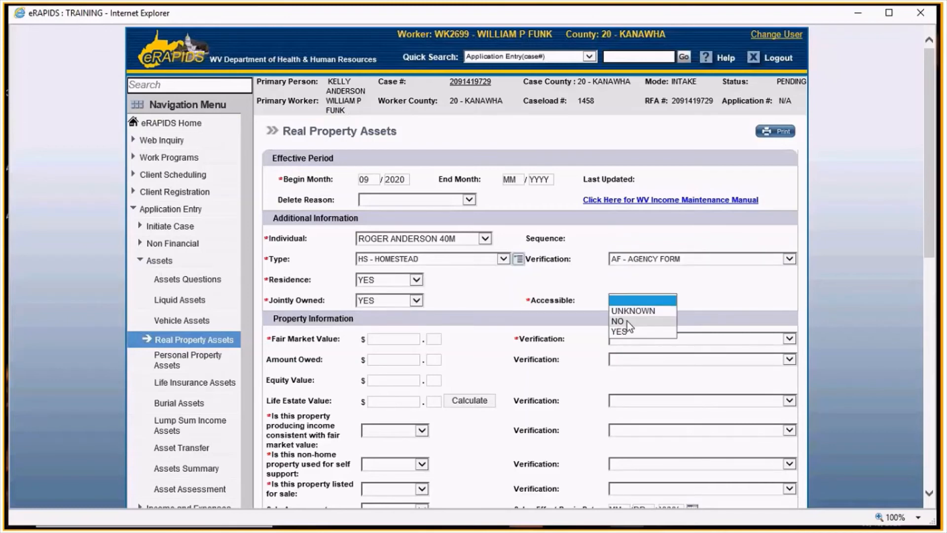
left_click(621, 331)
- Enter a fair market value of $120000.00 verified by AF - AGENCY FORM
scroll(548, 307, "down", 1)
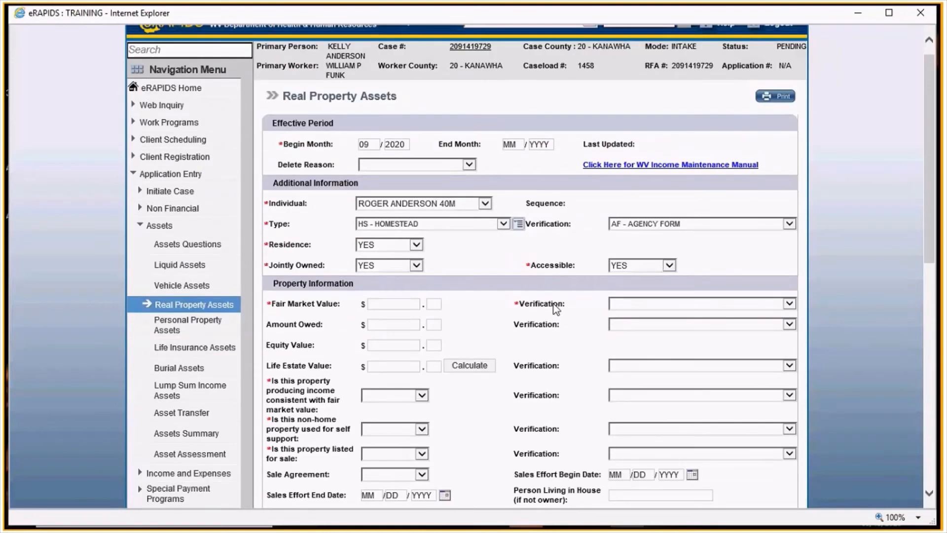
scroll(556, 308, "down", 3)
left_click(394, 194)
type("120")
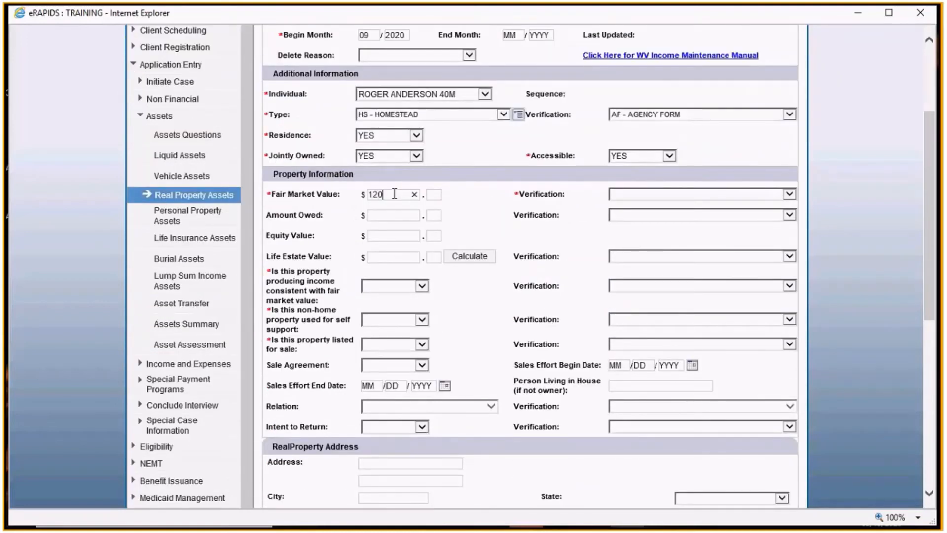
type("000")
key("Tab")
type("0")
type("0")
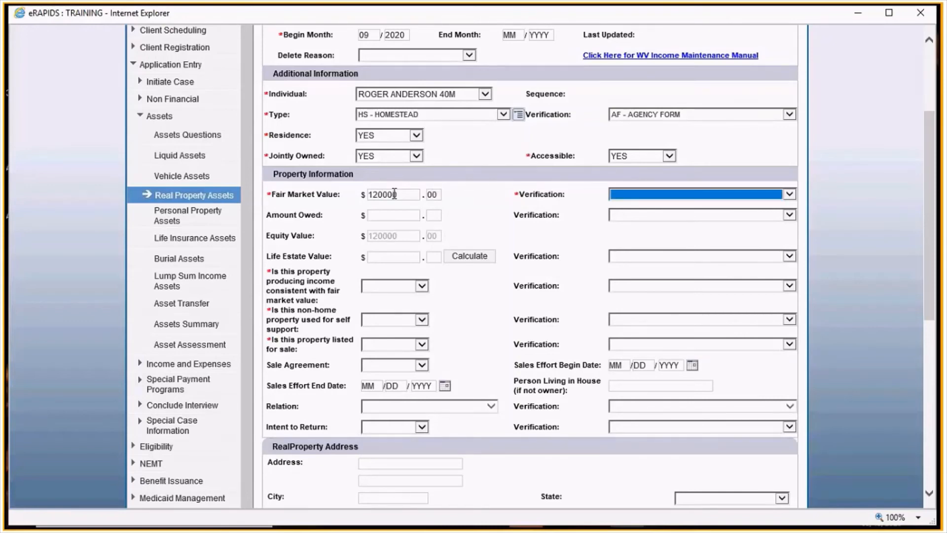
type("a")
key("Tab")
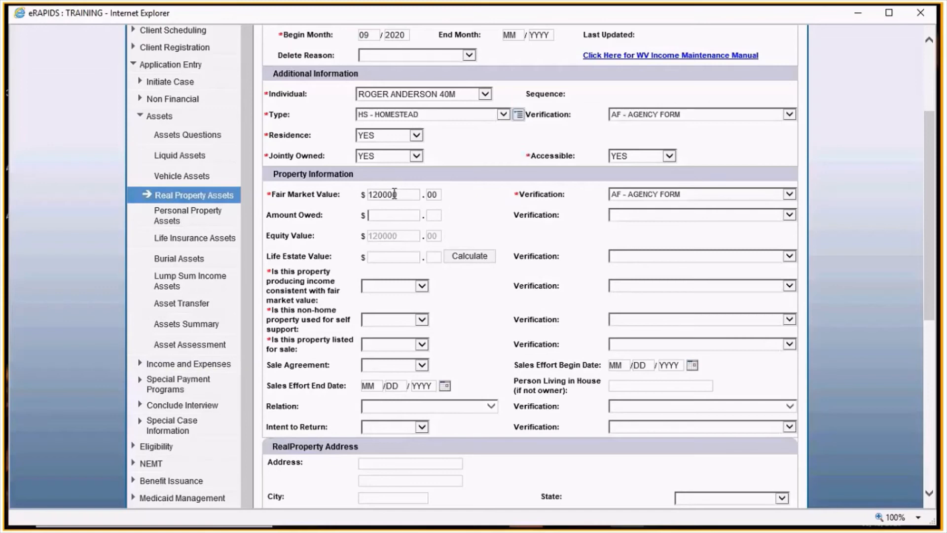
- Enter an amount owed of $90000.00 verified by agency form
type("90000")
key("Tab")
type("00")
key("Tab")
key("a")
key("Tab")
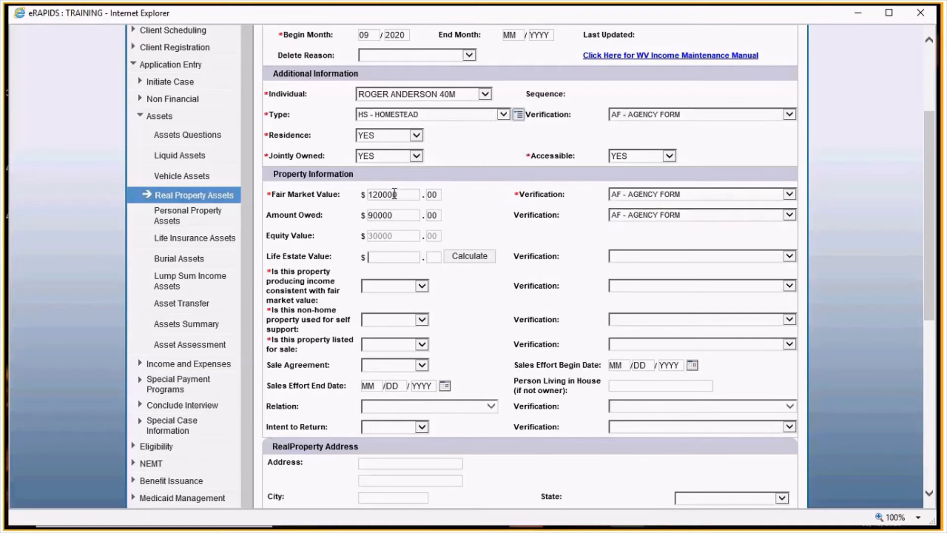
key("Tab")
key("Tab")
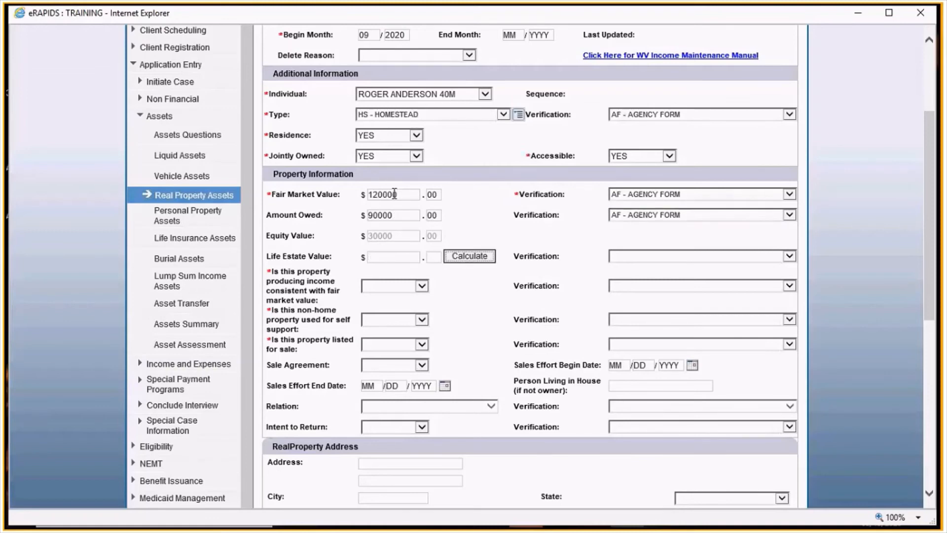
- Answer NO to whether the property produces income, is used for self support, and is listed for sale
left_click(383, 288)
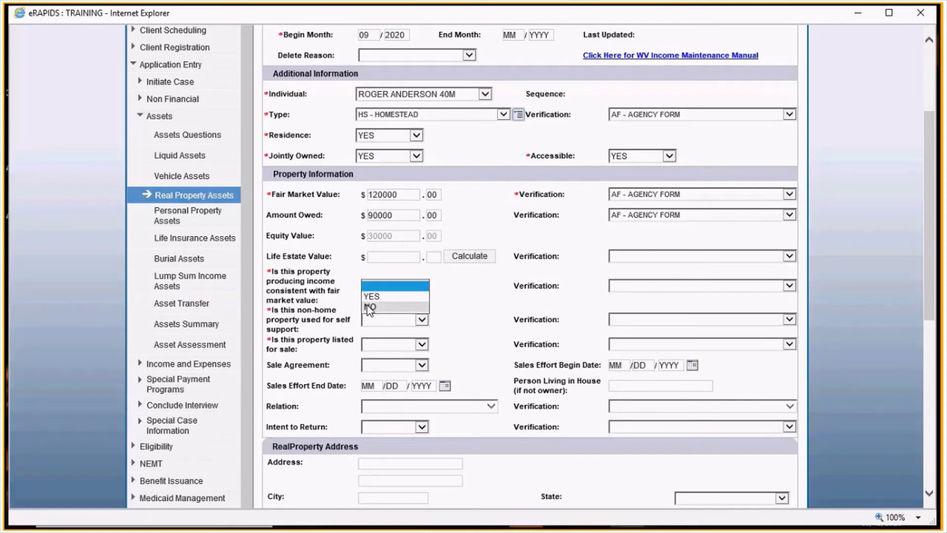
left_click(369, 306)
left_click(390, 320)
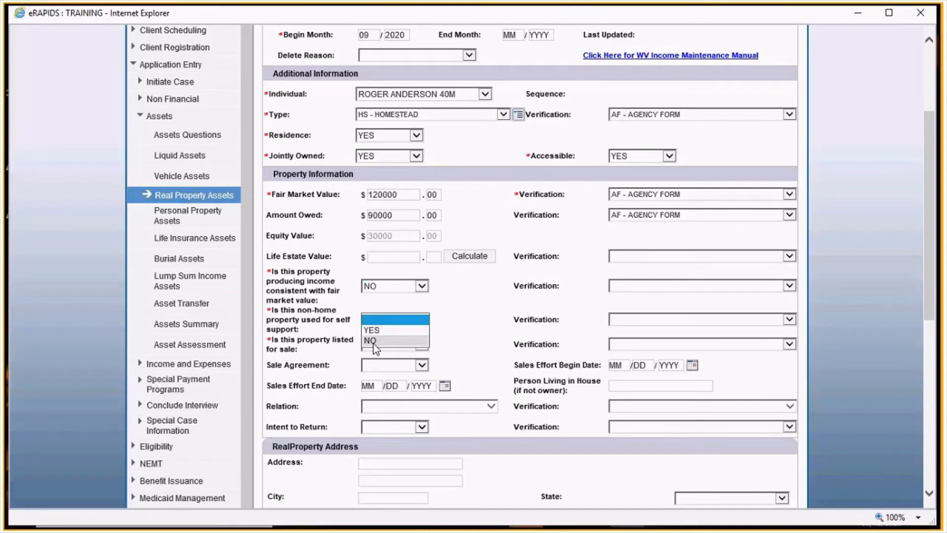
left_click(374, 344)
left_click(390, 345)
left_click(390, 365)
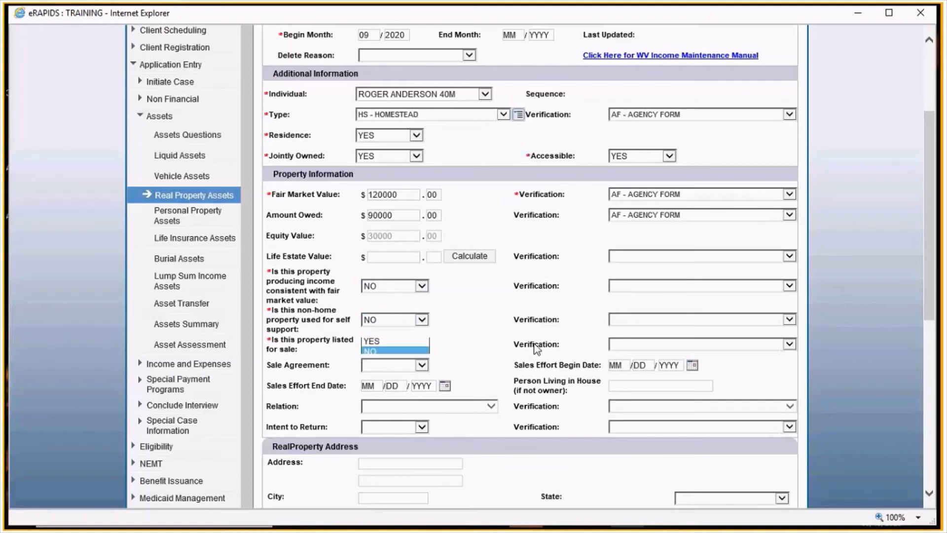
- Add the 39-year-old woman as joint owner, verified by AF - AGENCY FORM, receiving SSI N - NO, proportionately owned YES
scroll(537, 349, "down", 2)
scroll(514, 349, "down", 2)
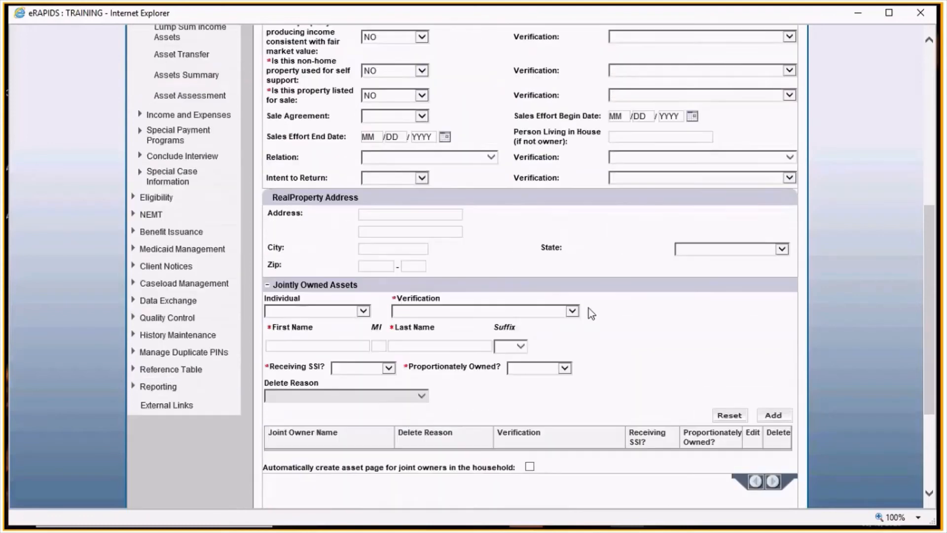
scroll(591, 314, "down", 2)
left_click(320, 199)
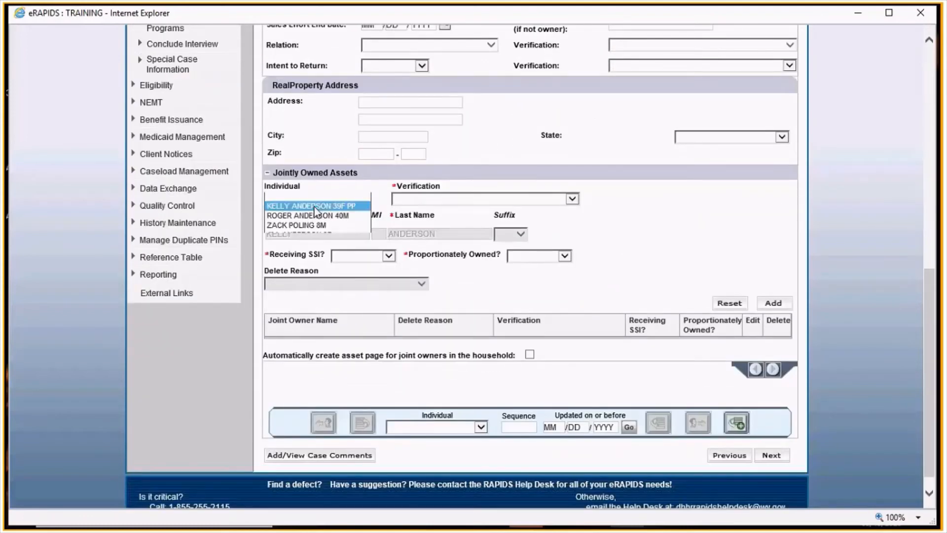
left_click(320, 208)
left_click(437, 199)
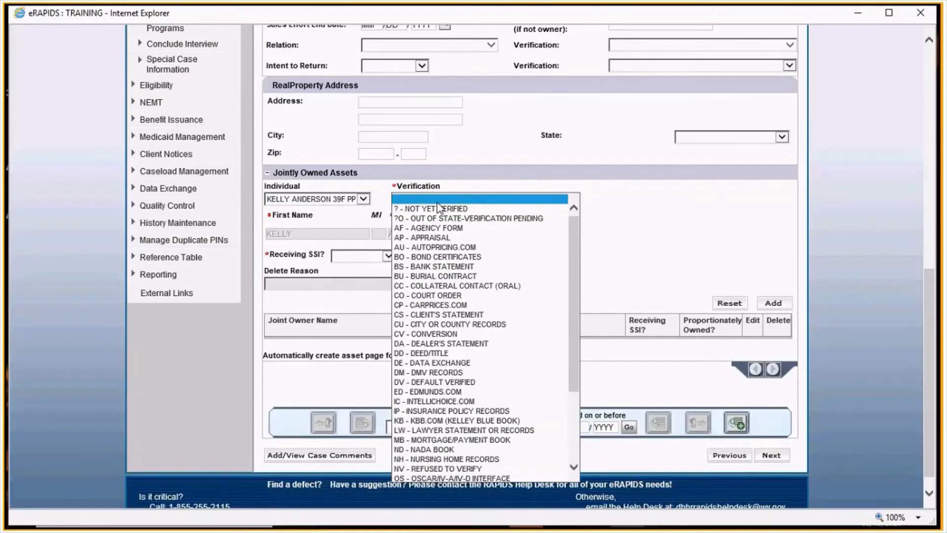
left_click(427, 228)
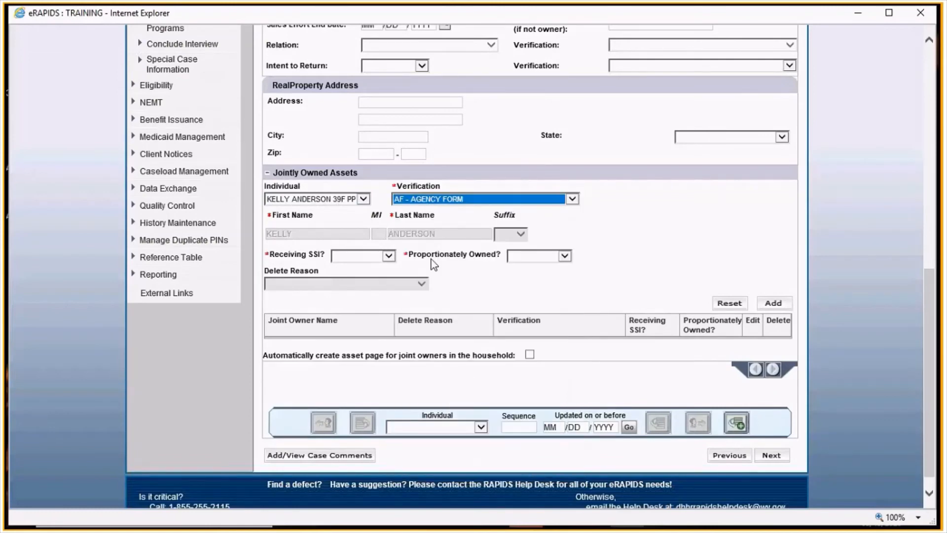
left_click(371, 257)
left_click(357, 274)
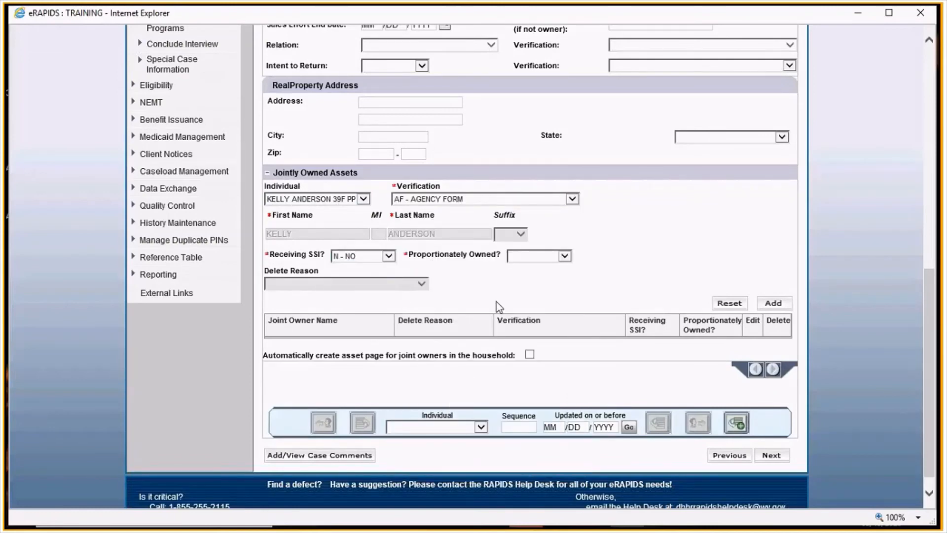
left_click(524, 256)
left_click(517, 283)
left_click(772, 303)
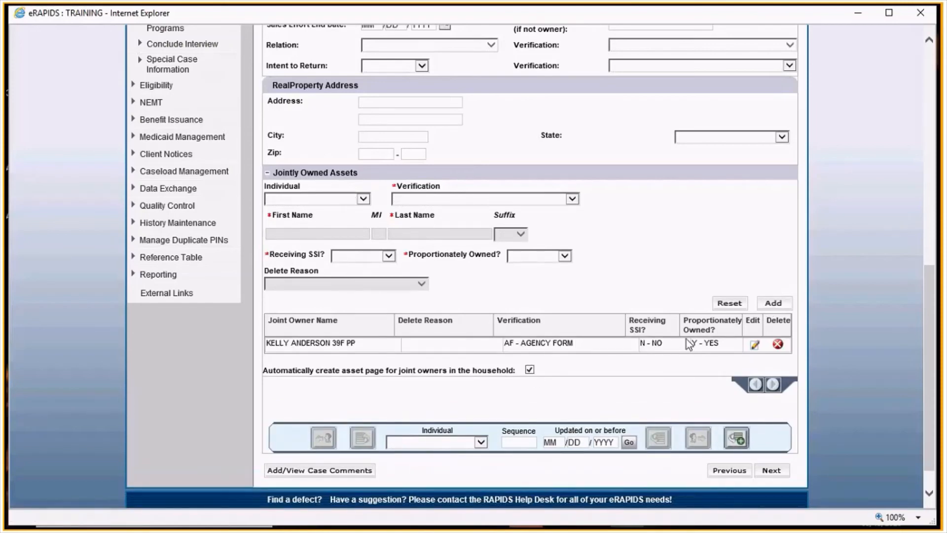
- Try to save the real property asset and continue to the next page
scroll(689, 344, "up", 4)
scroll(580, 328, "up", 4)
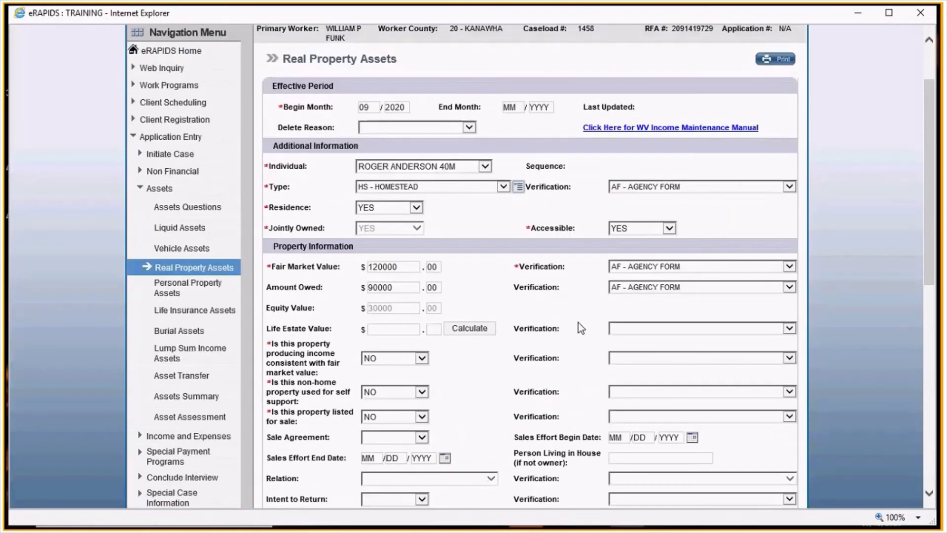
scroll(402, 198, "down", 5)
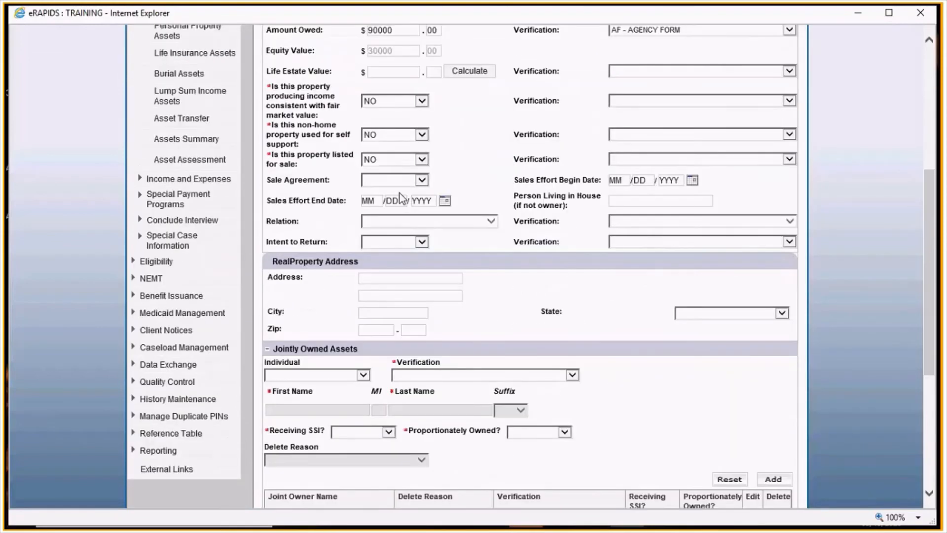
scroll(402, 197, "down", 4)
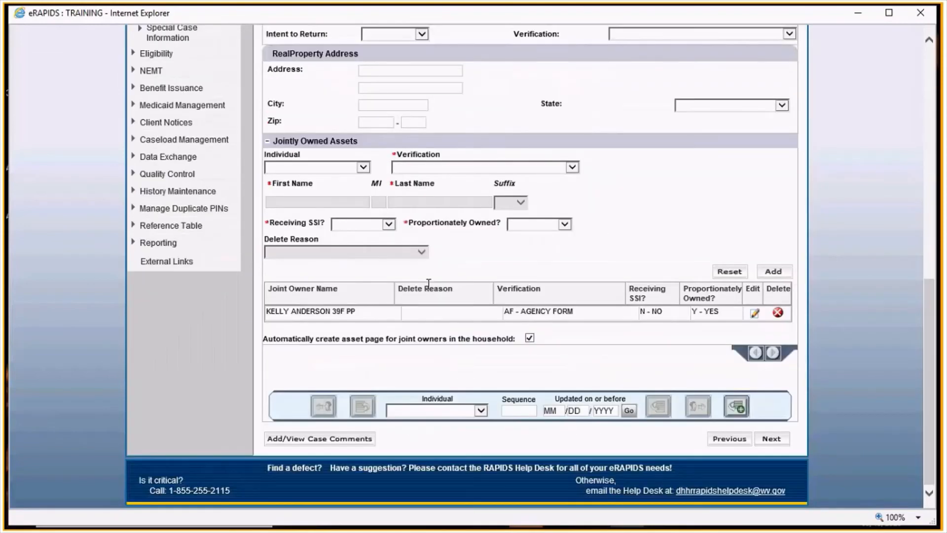
left_click(778, 442)
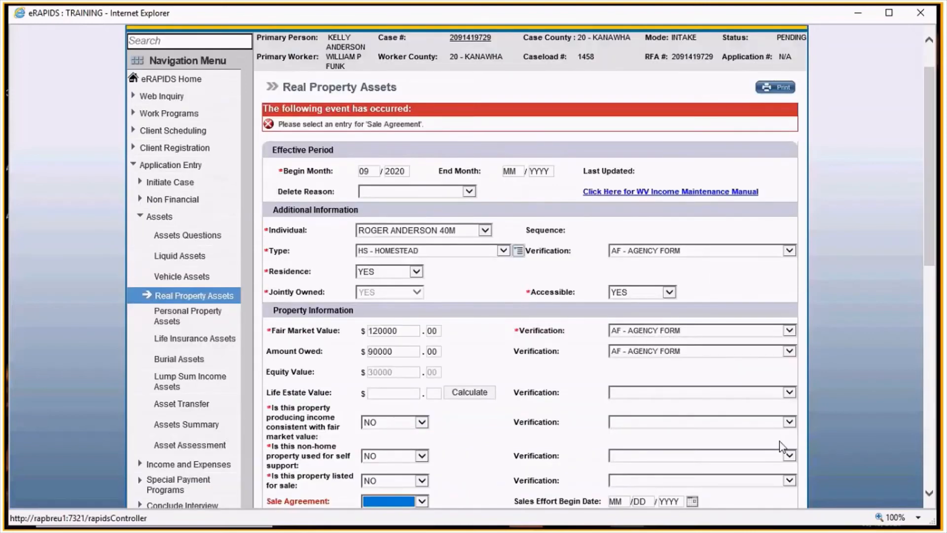
- Set Sale Agreement to NO and continue past the real property asset page
scroll(344, 317, "down", 4)
left_click(390, 285)
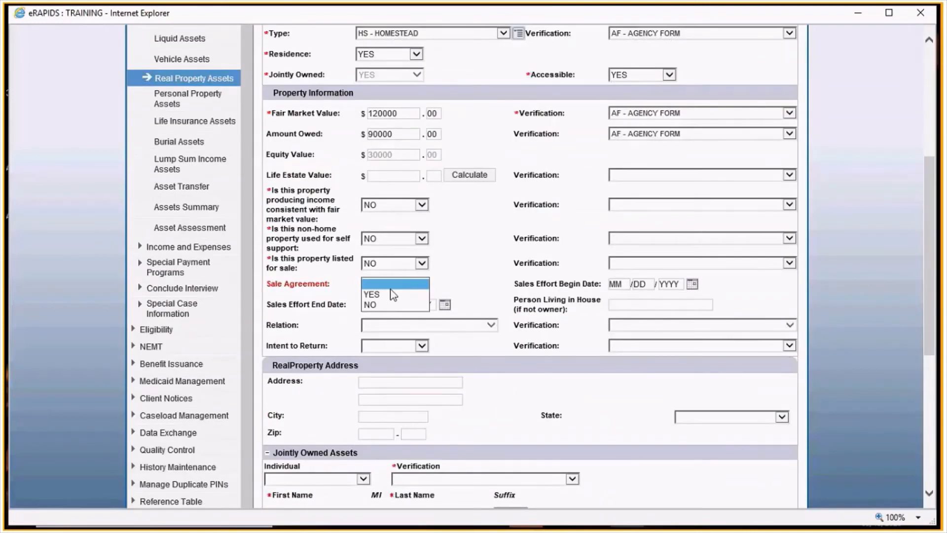
left_click(392, 304)
scroll(732, 392, "down", 4)
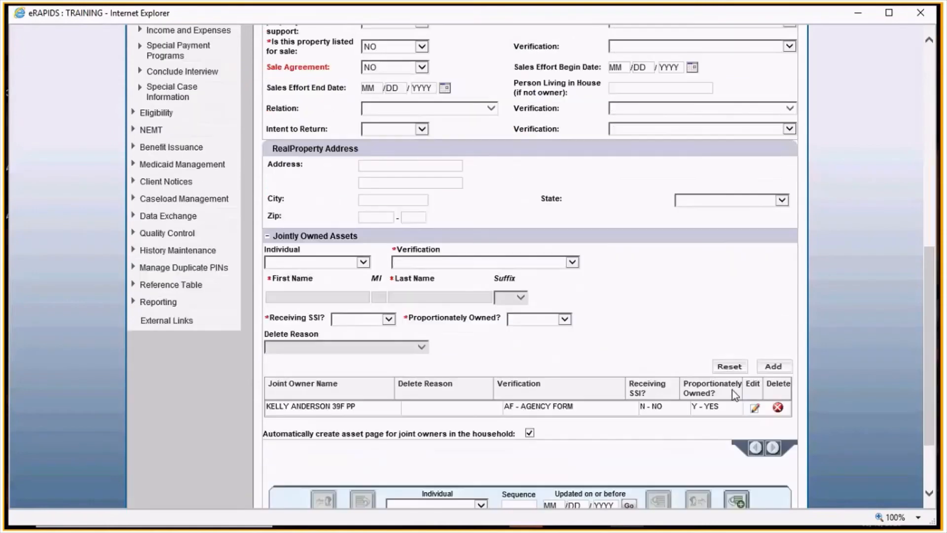
scroll(731, 390, "down", 2)
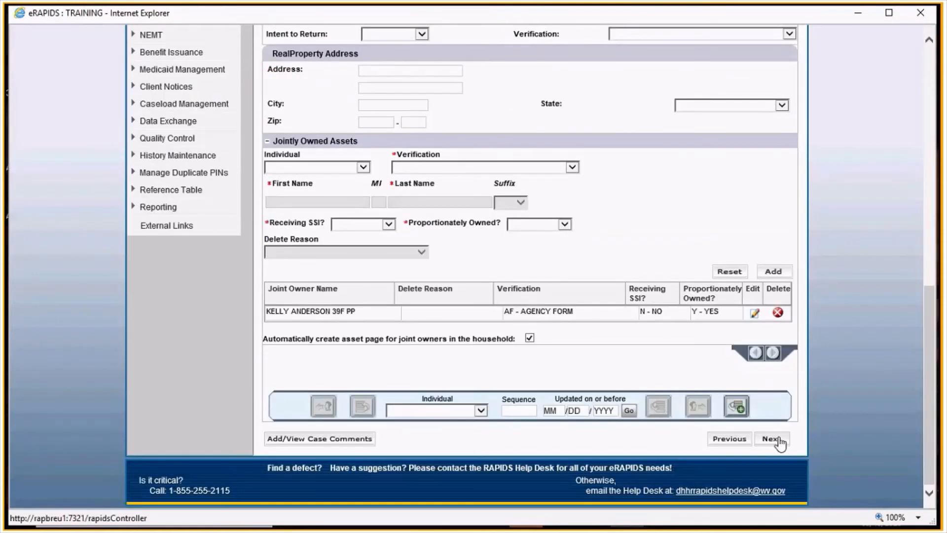
left_click(773, 439)
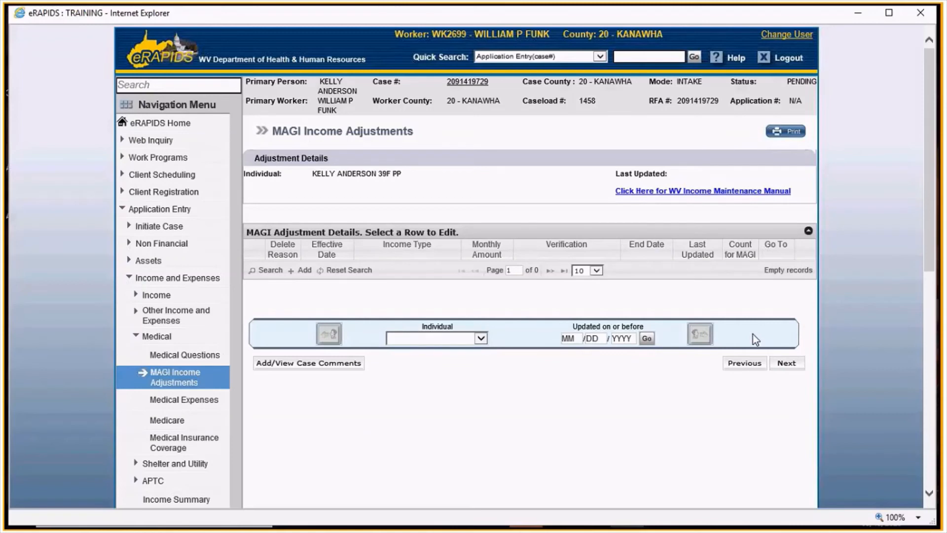
- Advance through the MAGI Income Adjustments pages for each household member to Initiate Eligibility
left_click(788, 364)
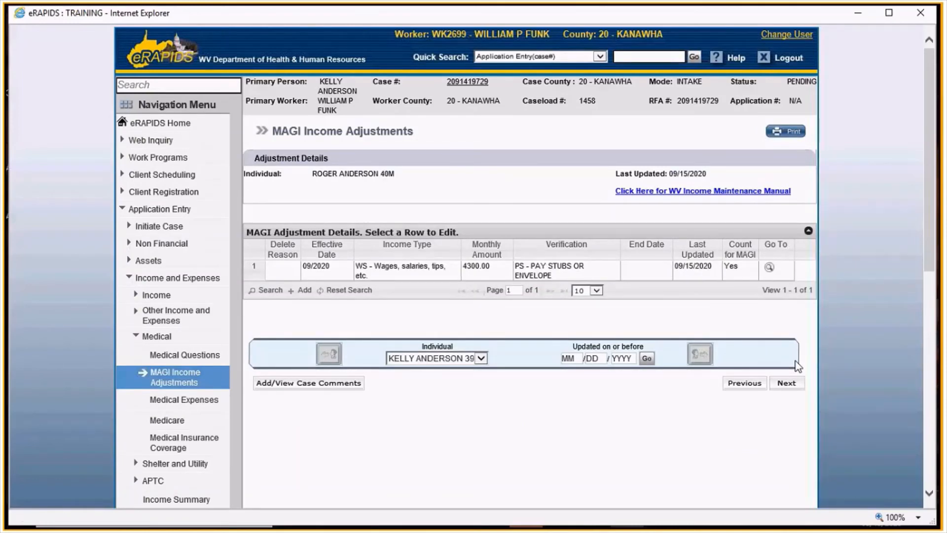
left_click(791, 383)
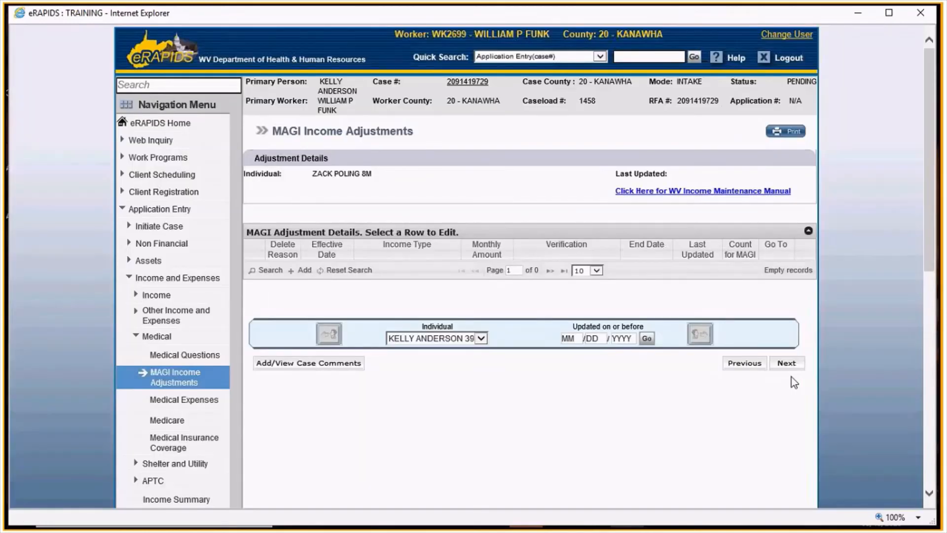
left_click(794, 368)
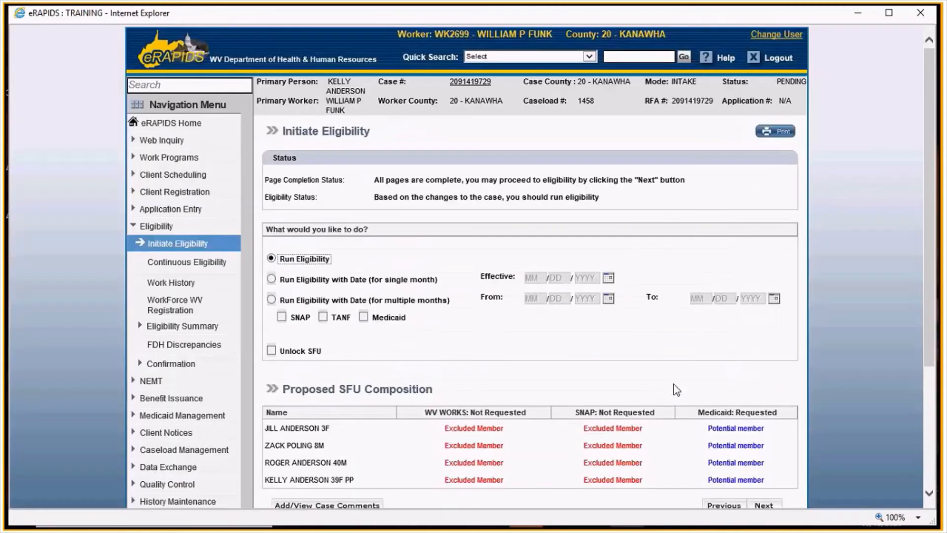
- Run eligibility for the case and continue the cascade to final results
scroll(674, 384, "down", 3)
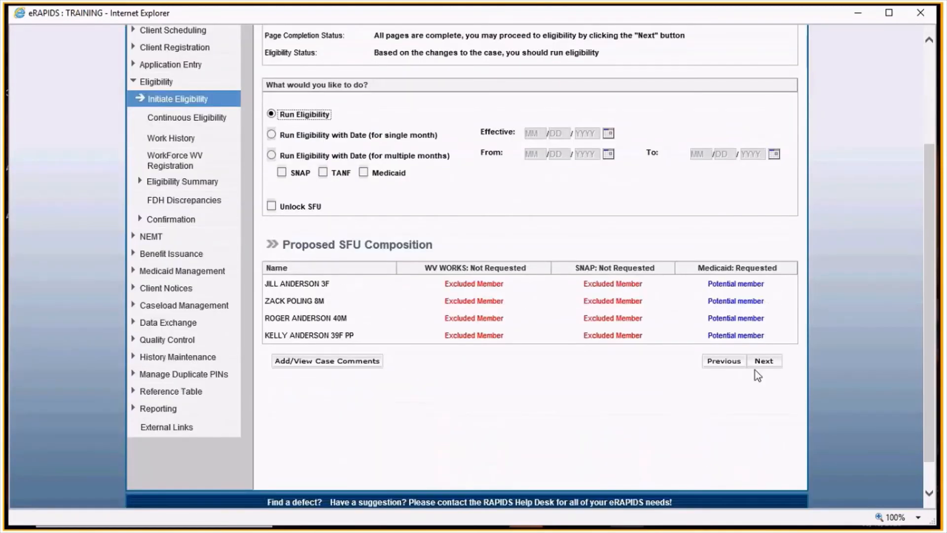
left_click(760, 362)
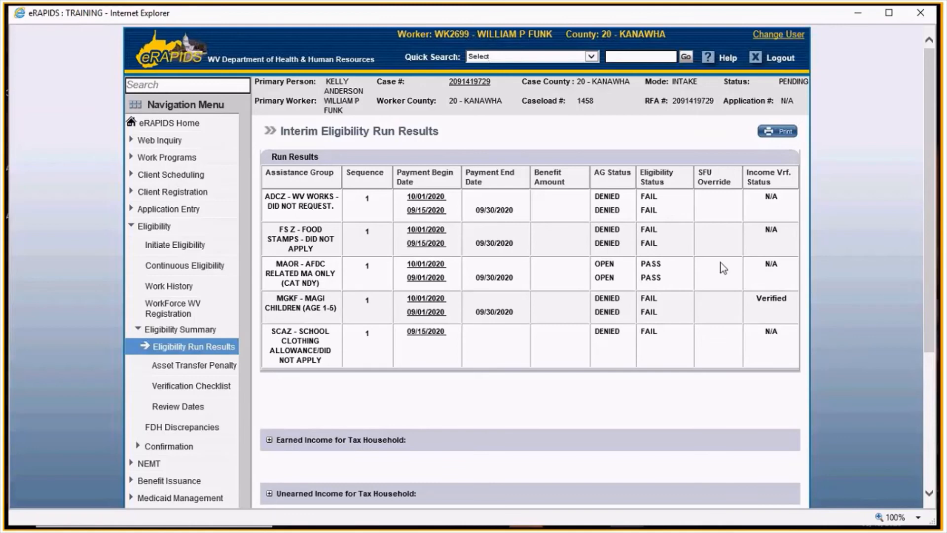
scroll(720, 263, "down", 5)
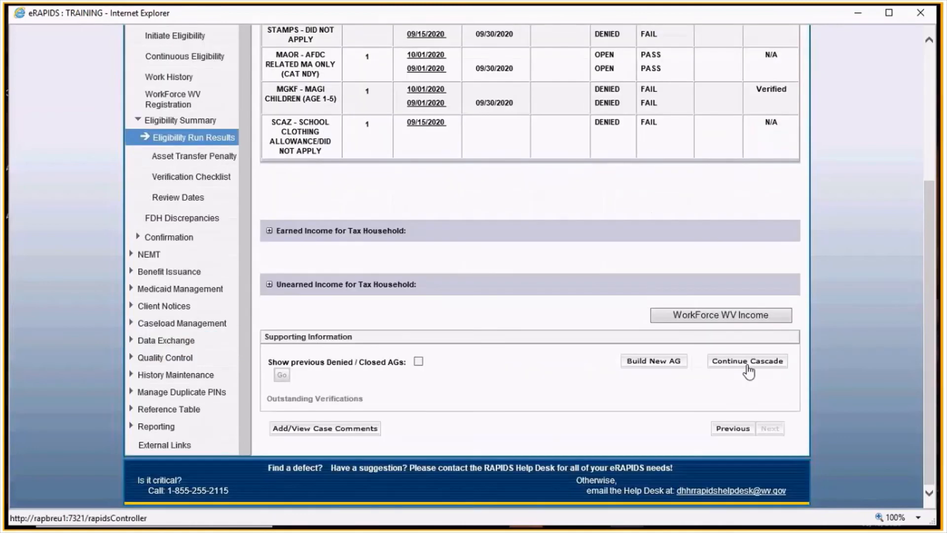
left_click(748, 361)
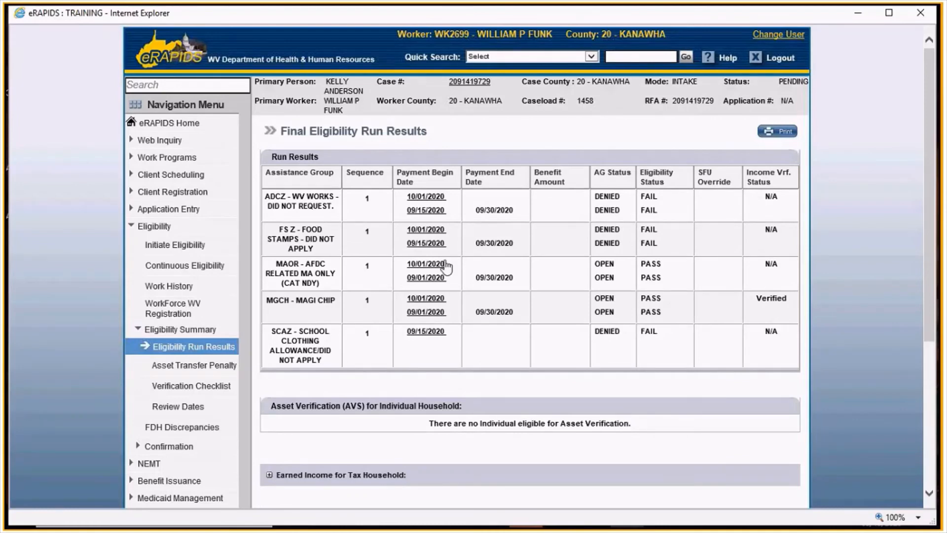
- Review the MGCH - MAGI CHIP group's composition and MAGI income test, then return to run results
scroll(457, 276, "down", 3)
scroll(462, 270, "up", 2)
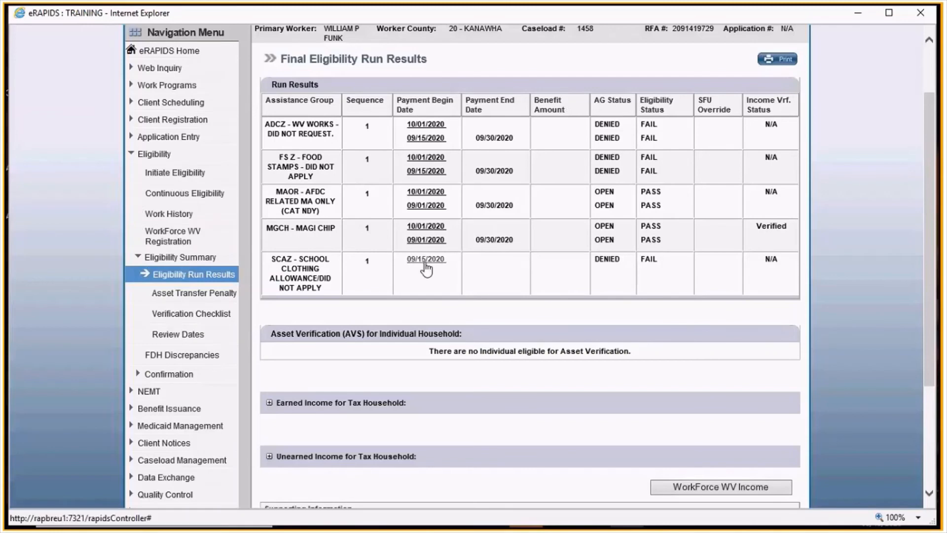
left_click(426, 240)
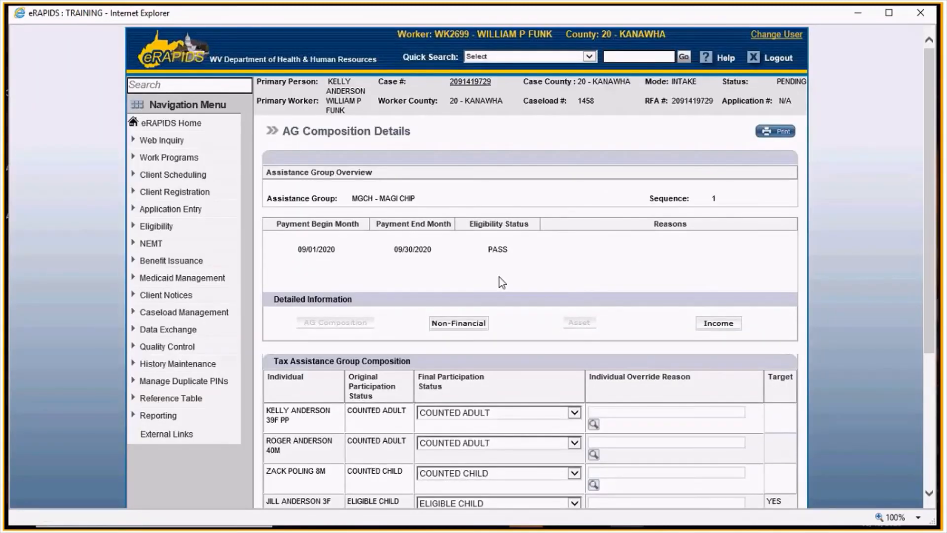
scroll(499, 277, "down", 3)
scroll(717, 186, "up", 3)
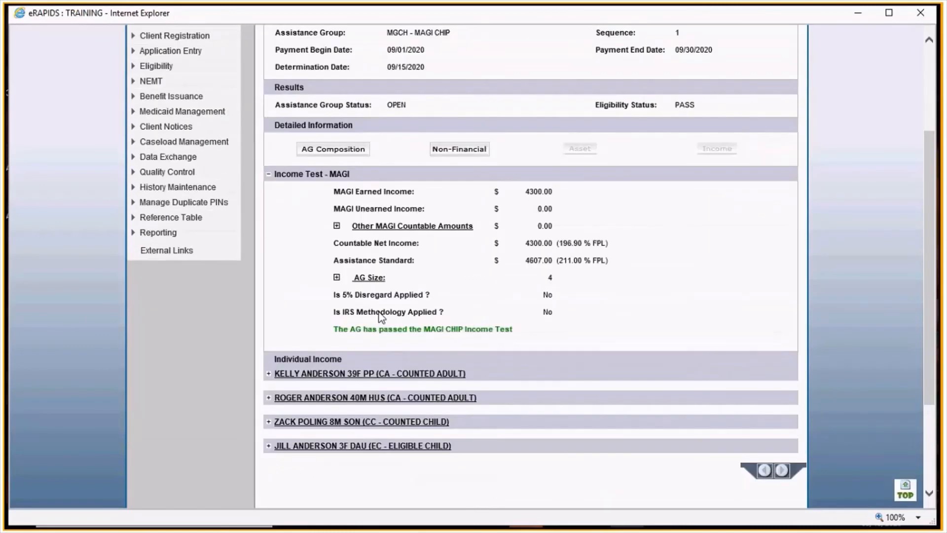
scroll(622, 277, "down", 3)
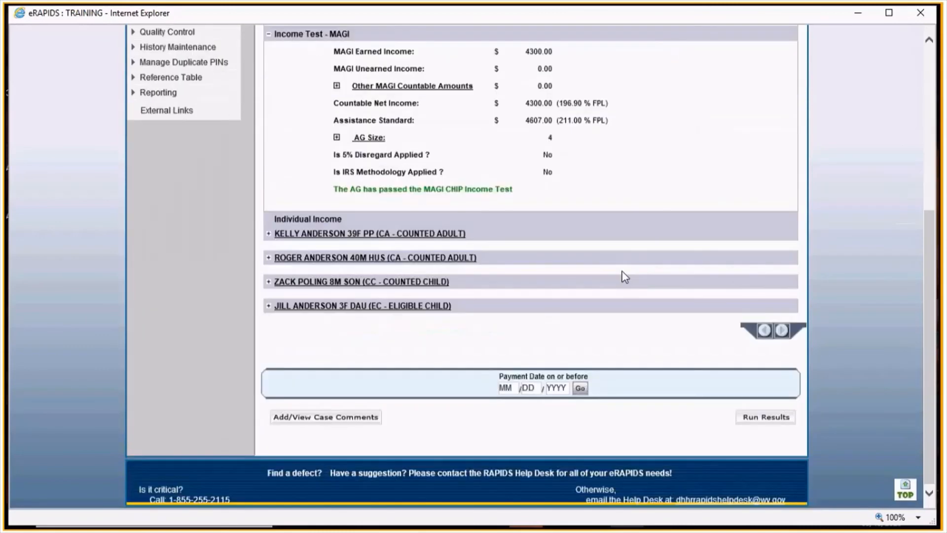
left_click(771, 417)
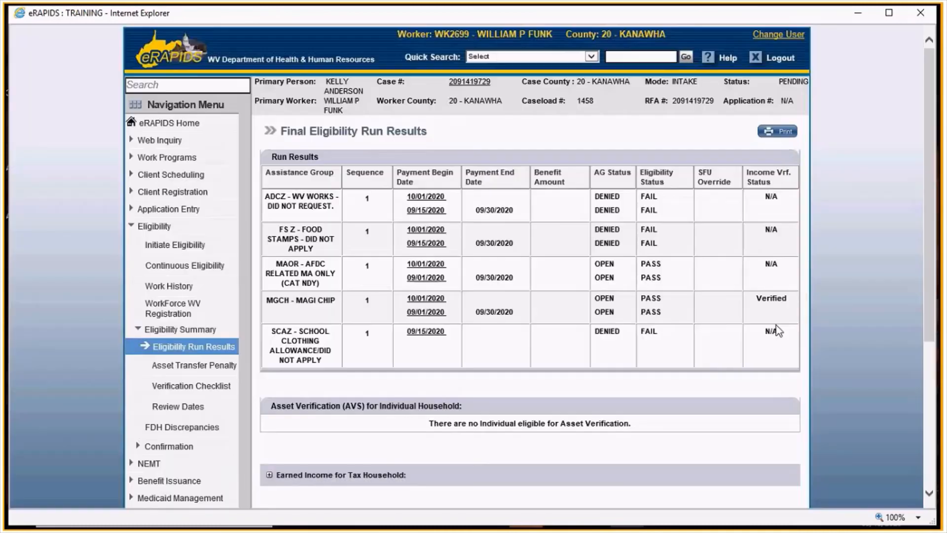
- Review the MAOR - AFDC Related MA Only group's composition and income determination, then return to run results
left_click(426, 279)
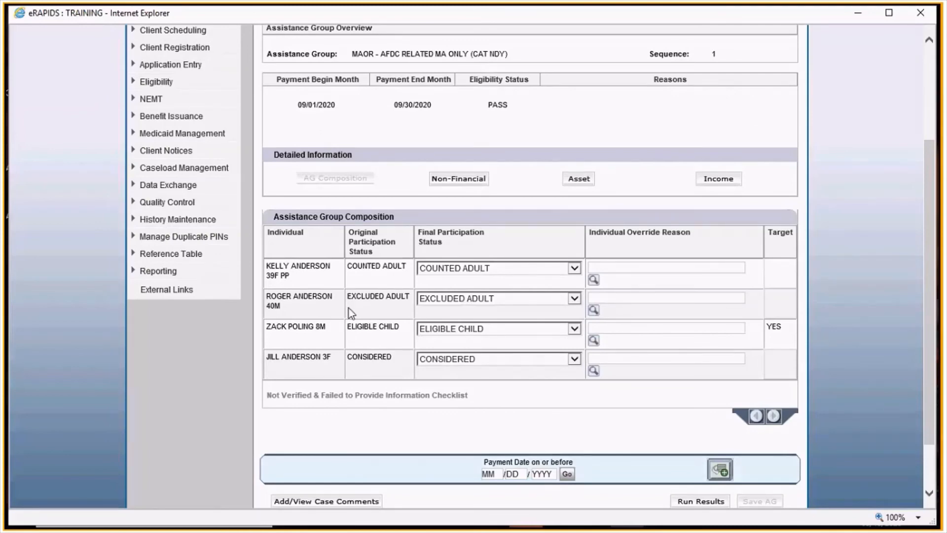
left_click(718, 178)
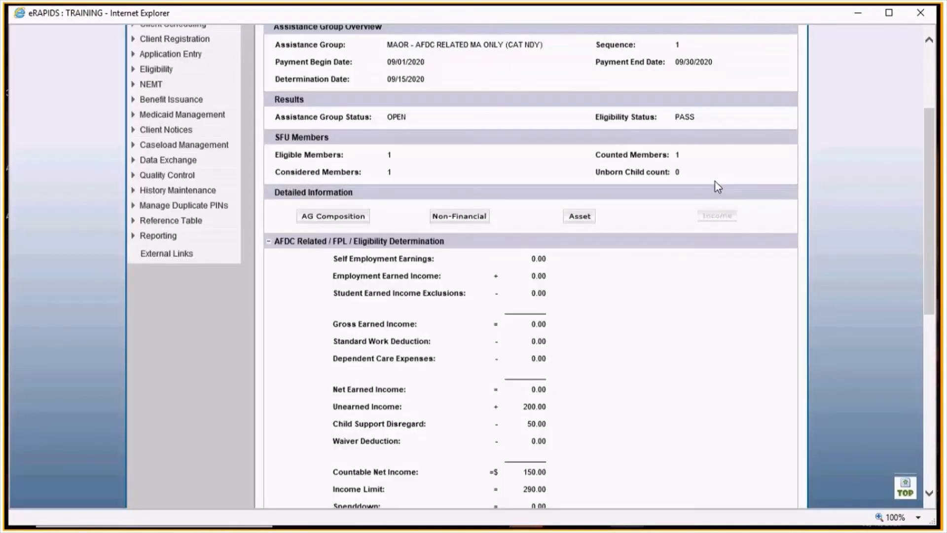
scroll(676, 184, "down", 3)
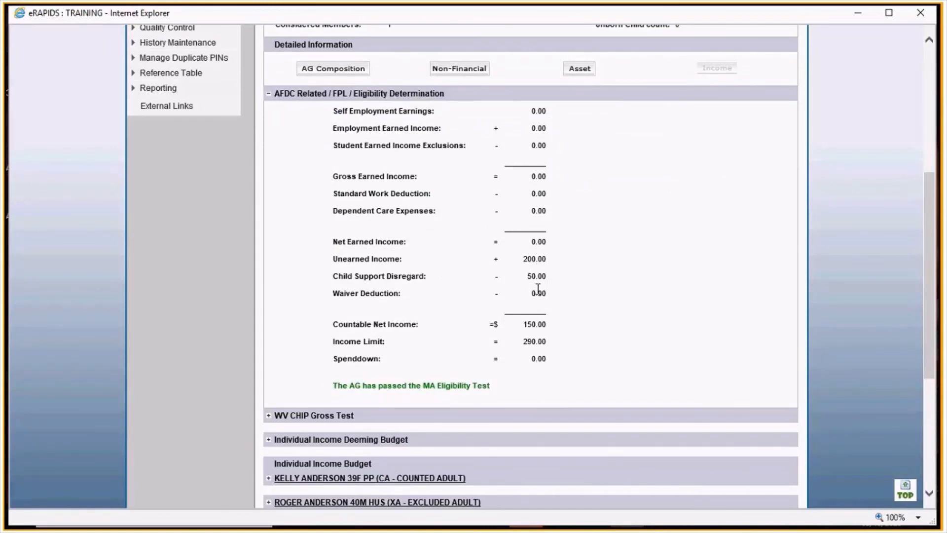
scroll(540, 295, "down", 3)
scroll(539, 291, "up", 5)
scroll(540, 291, "down", 7)
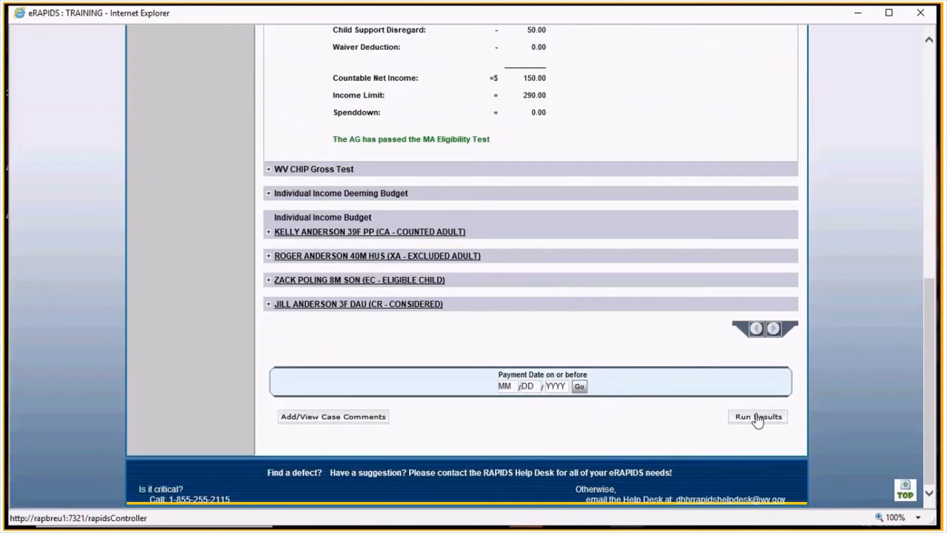
left_click(758, 418)
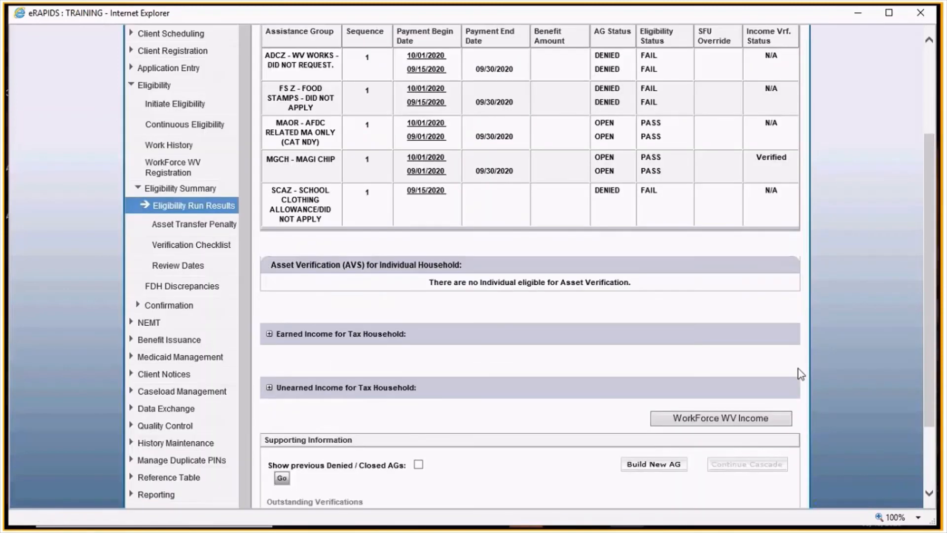
scroll(800, 374, "down", 2)
scroll(181, 245, "up", 5)
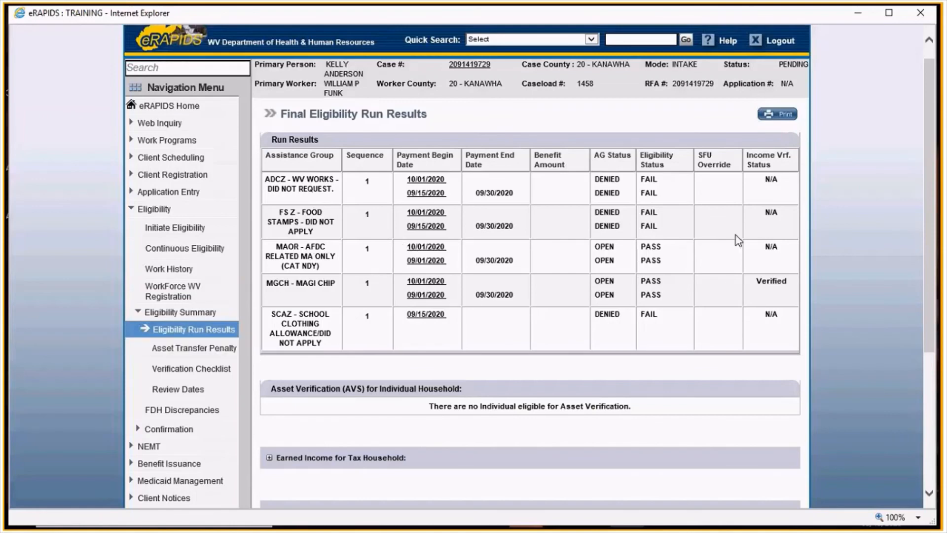
- Leave the run results, populate the blank payee/representative answers as NO, and advance past the cardholder summary
scroll(817, 338, "down", 5)
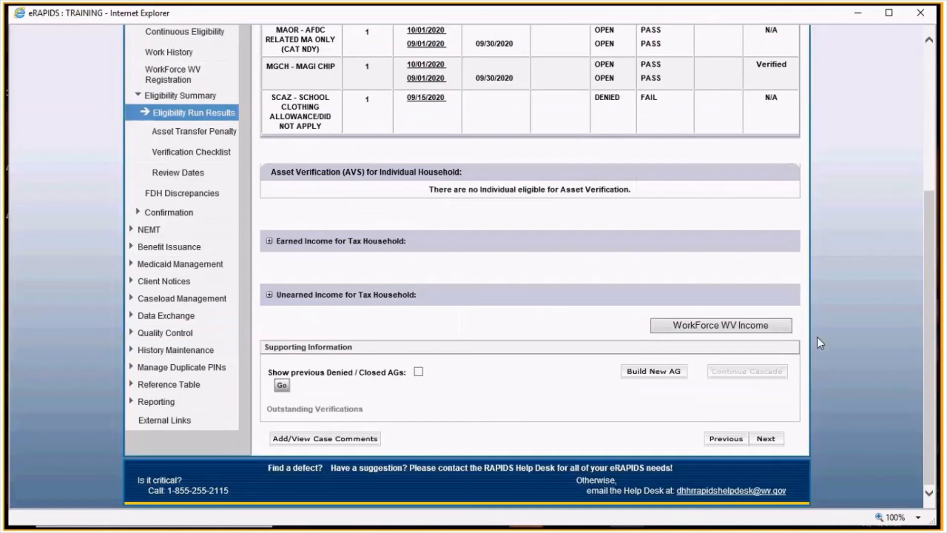
left_click(766, 438)
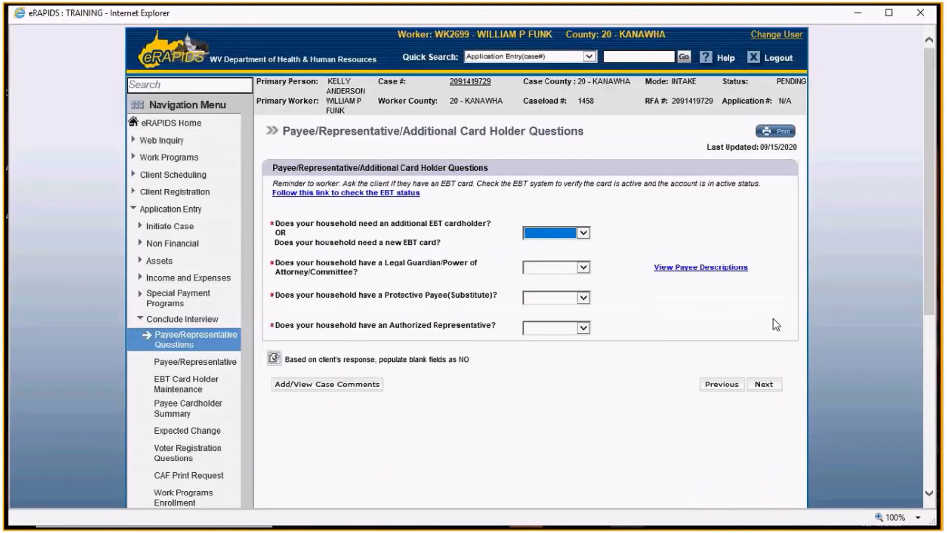
left_click(274, 359)
left_click(766, 386)
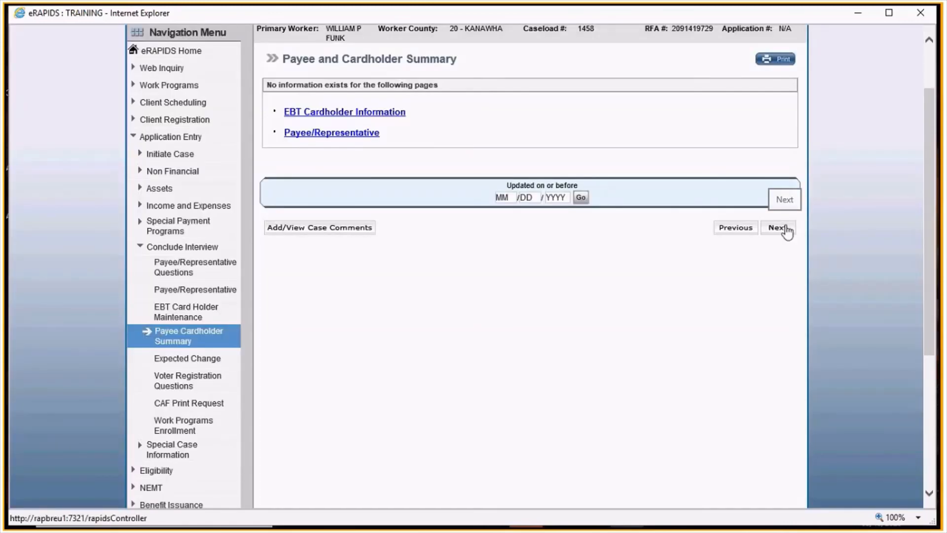
left_click(779, 228)
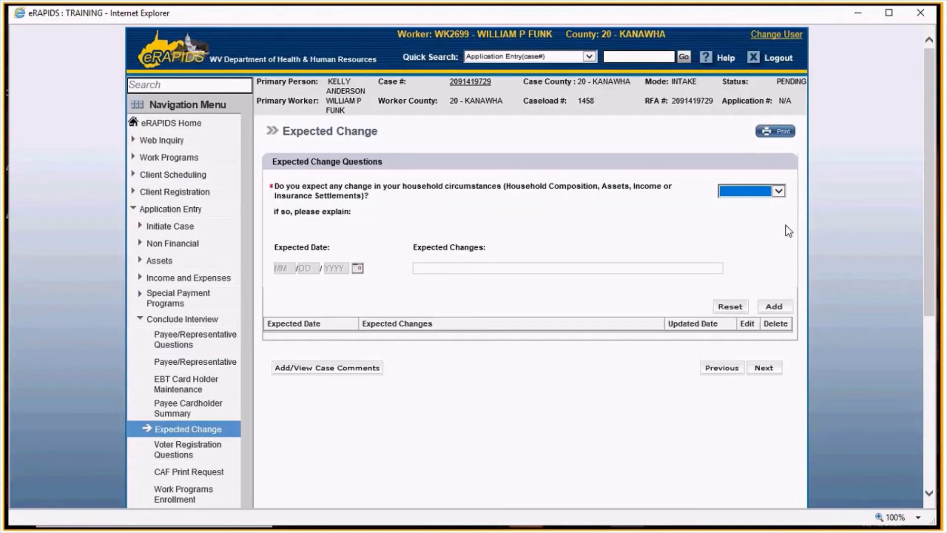
- Answer NO to the expected household change question and continue
left_click(779, 191)
left_click(765, 200)
left_click(768, 371)
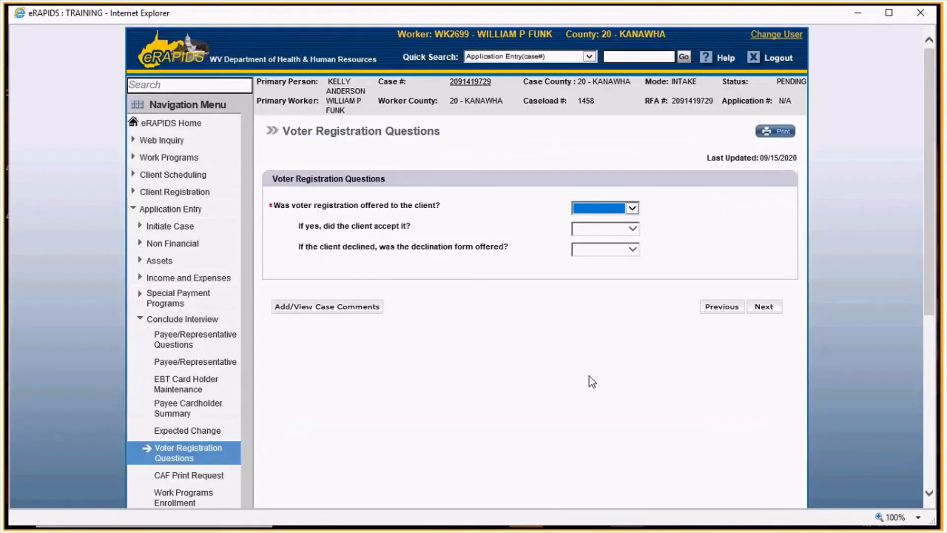
- Answer the voter registration questions, indicating registration was offered to the client, and continue
left_click(611, 212)
left_click(606, 219)
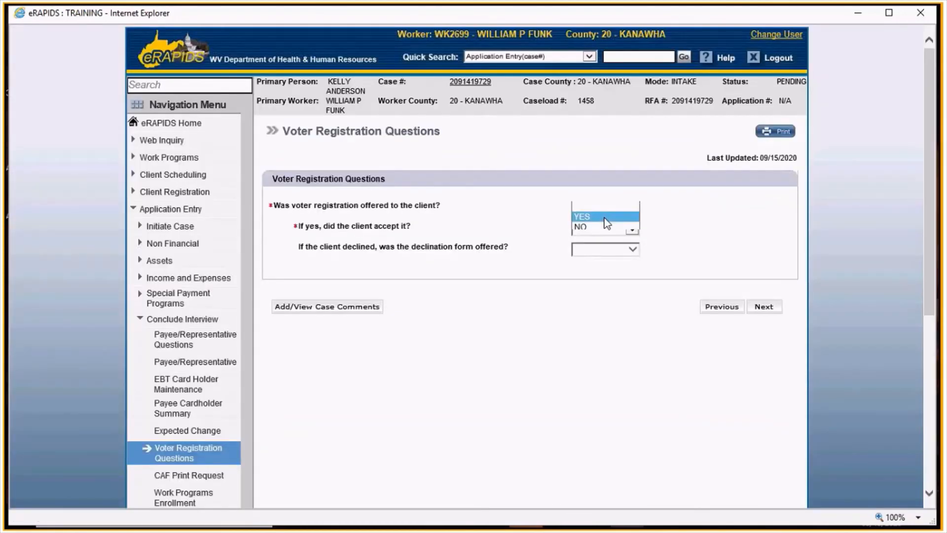
left_click(601, 229)
left_click(594, 239)
left_click(763, 306)
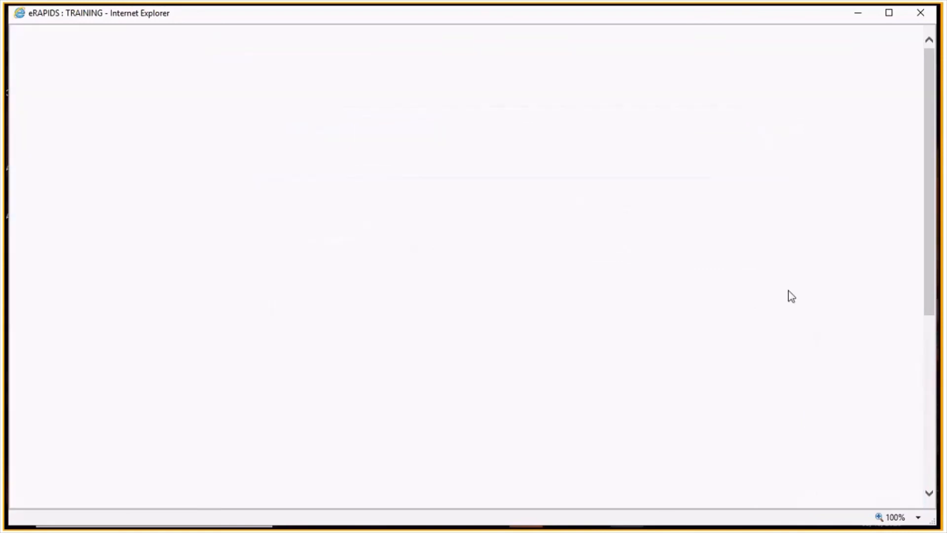
- Indicate YES that rights and responsibilities were communicated to the client on the CAF Print Request page and continue
left_click(725, 190)
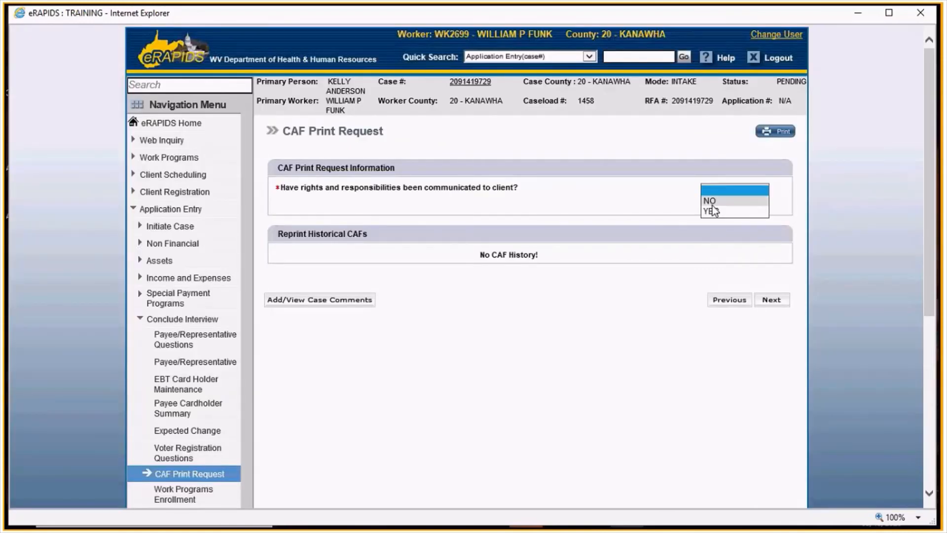
left_click(710, 215)
left_click(767, 302)
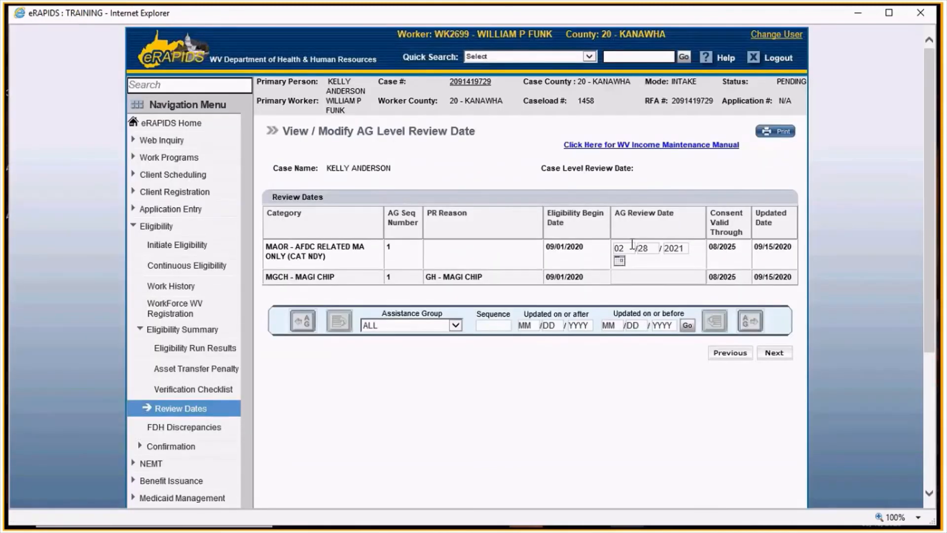
- Advance past the review dates, tick the confirm boxes for the assistance group periods, and confirm eligibility
scroll(632, 244, "down", 2)
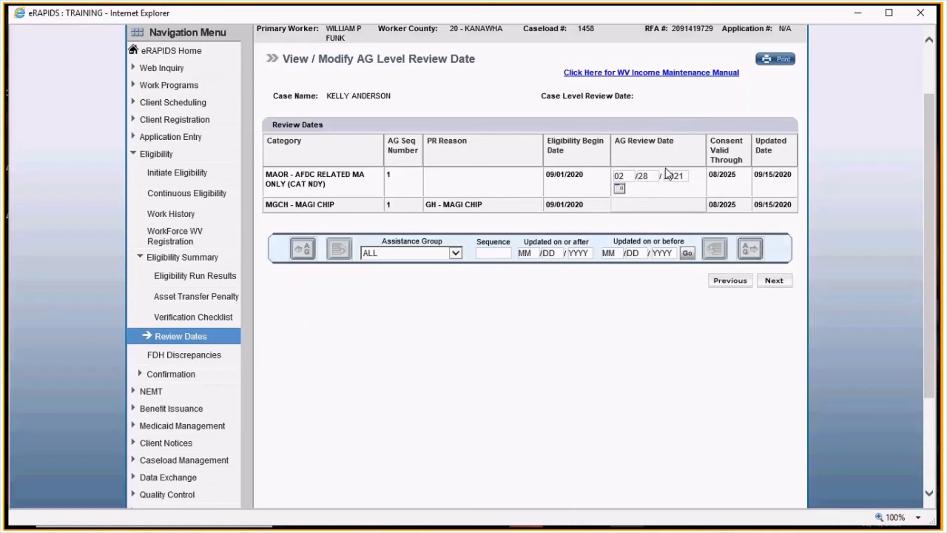
left_click(777, 282)
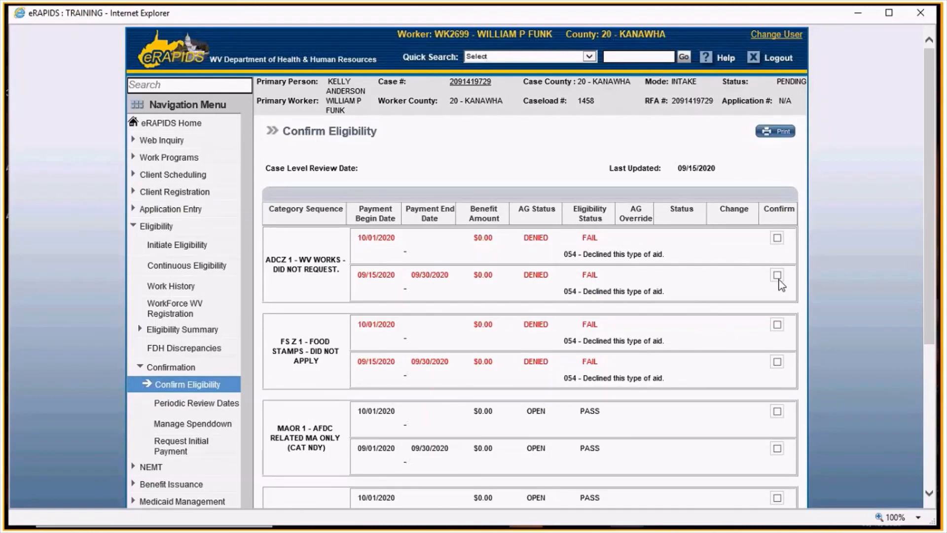
scroll(781, 285, "down", 5)
scroll(781, 285, "up", 3)
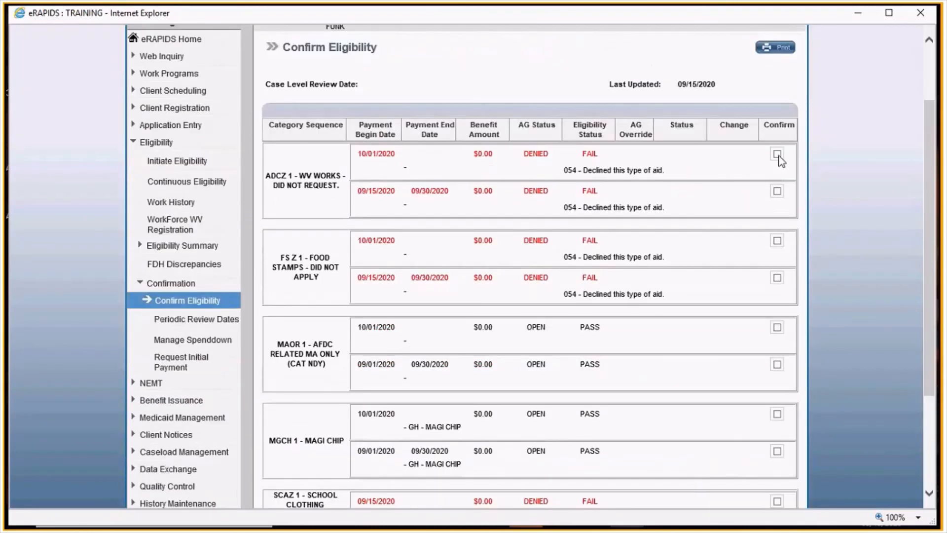
left_click(777, 153)
left_click(777, 190)
left_click(777, 241)
left_click(778, 278)
scroll(778, 220, "down", 3)
left_click(778, 183)
left_click(778, 220)
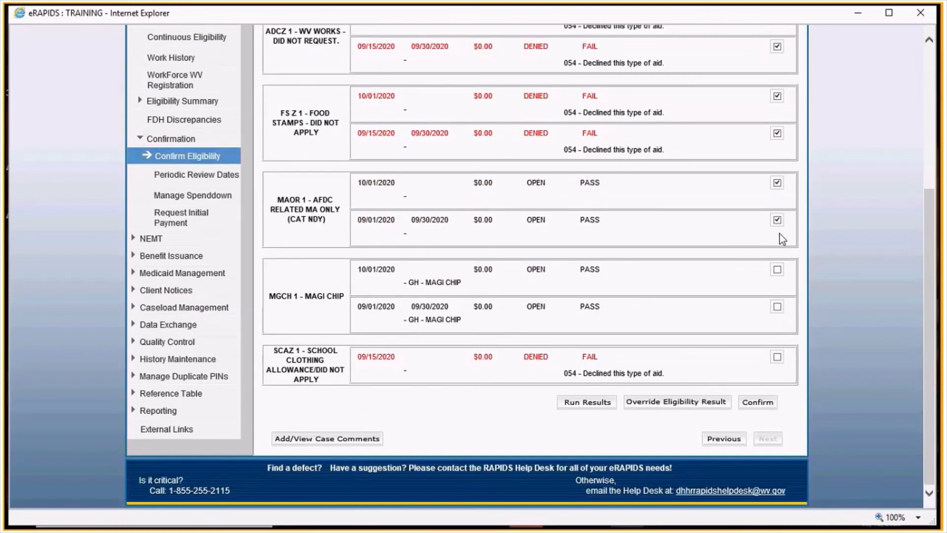
left_click(778, 270)
left_click(758, 402)
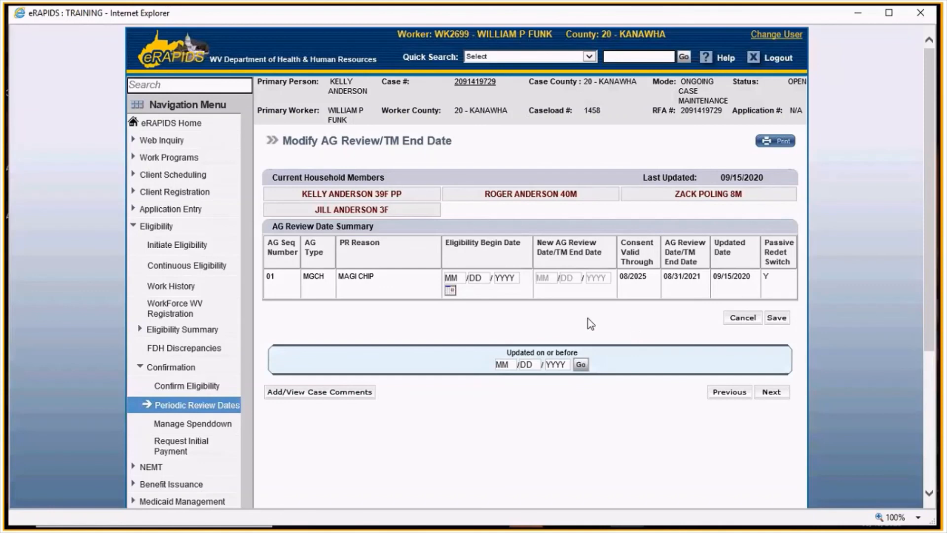
- Advance through the periodic review dates, client notices summary and case comments pages
left_click(774, 392)
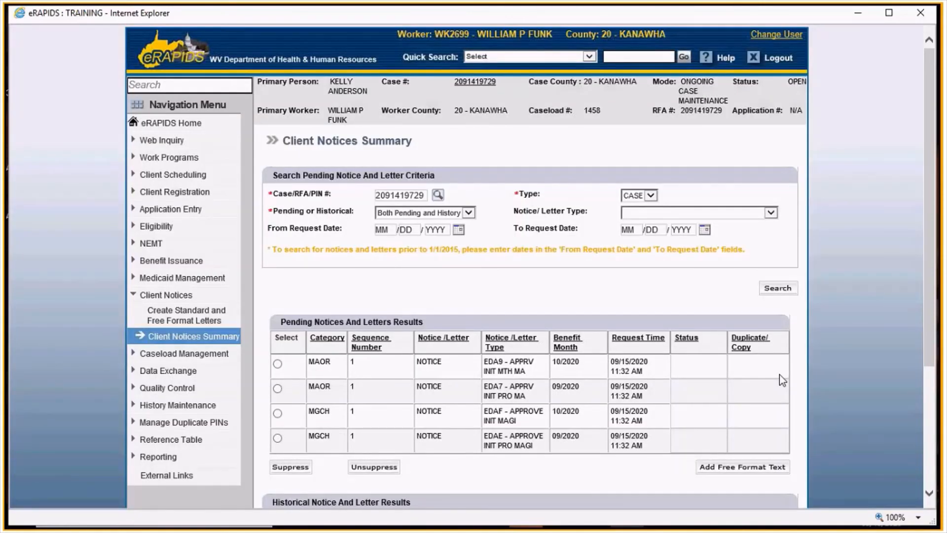
scroll(779, 375, "down", 3)
left_click(783, 466)
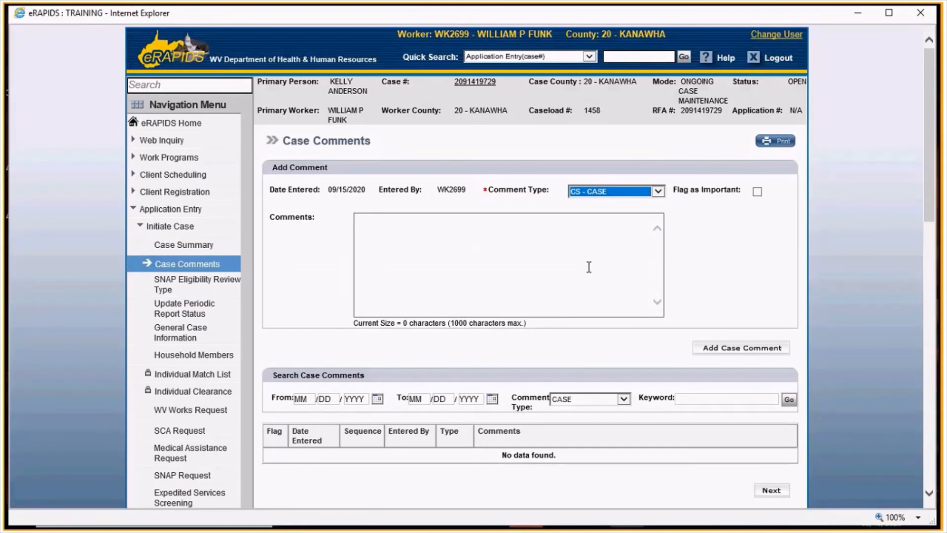
scroll(592, 267, "down", 3)
left_click(770, 346)
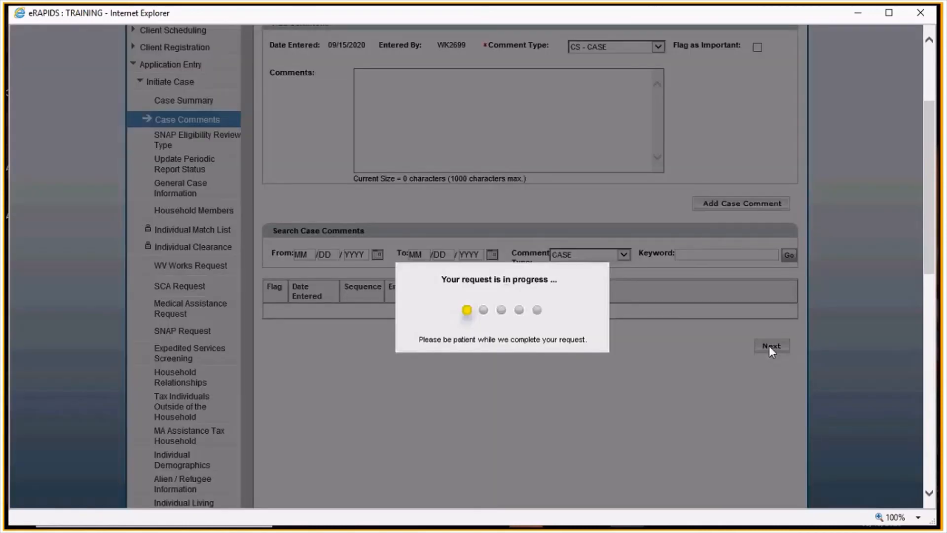
- Transfer the case to caseload 1458 and accept the transfer confirmation
scroll(772, 352, "down", 3)
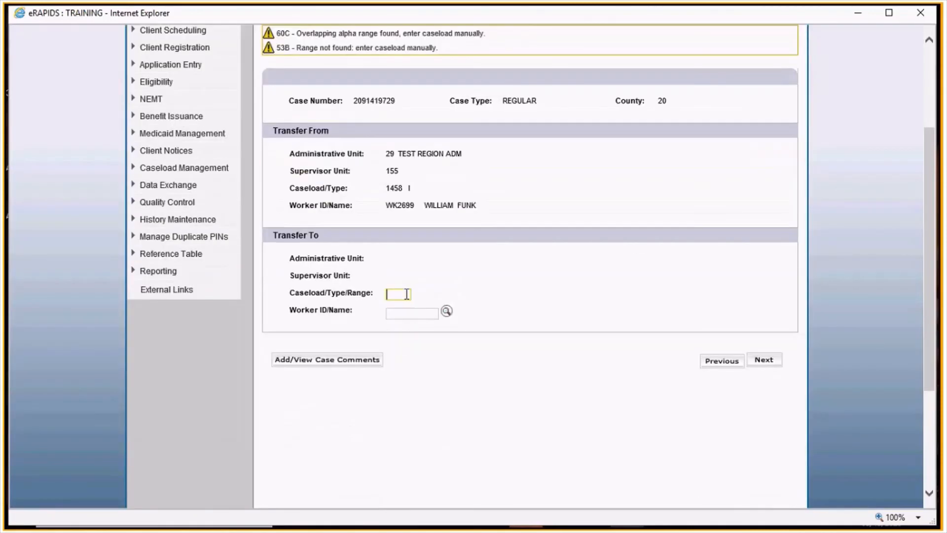
type("1458")
left_click(486, 392)
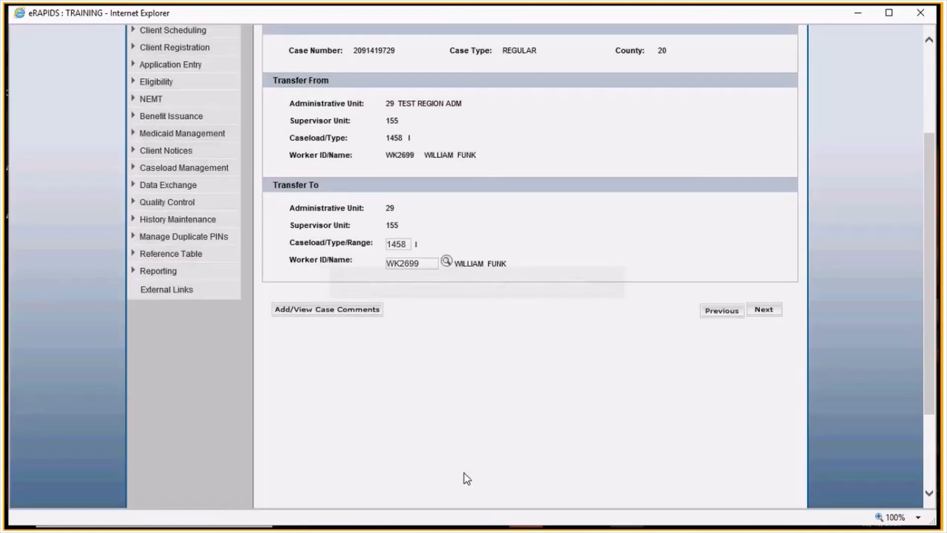
left_click(764, 310)
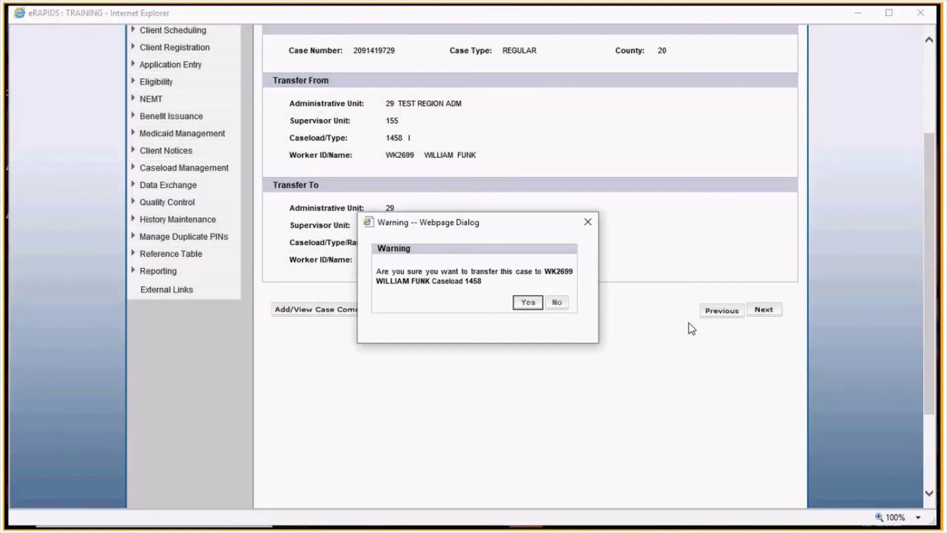
left_click(526, 302)
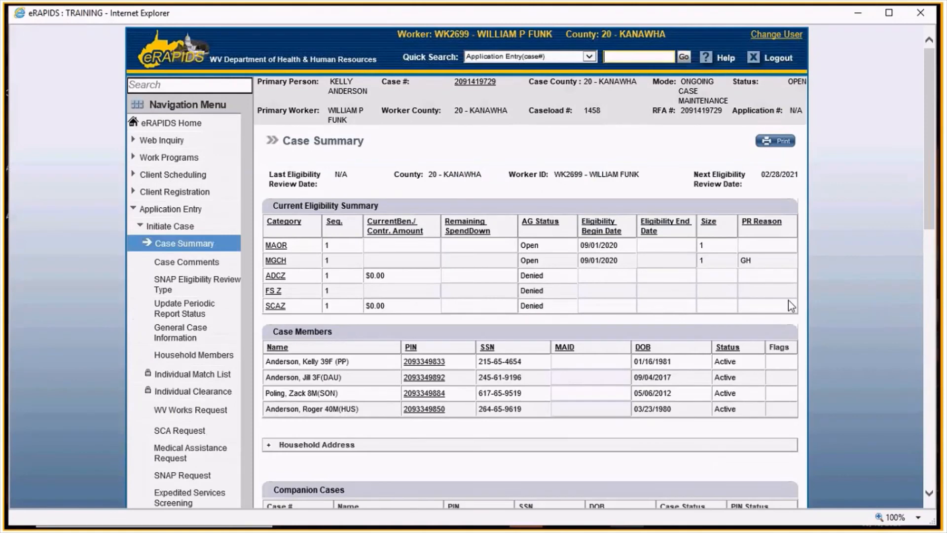